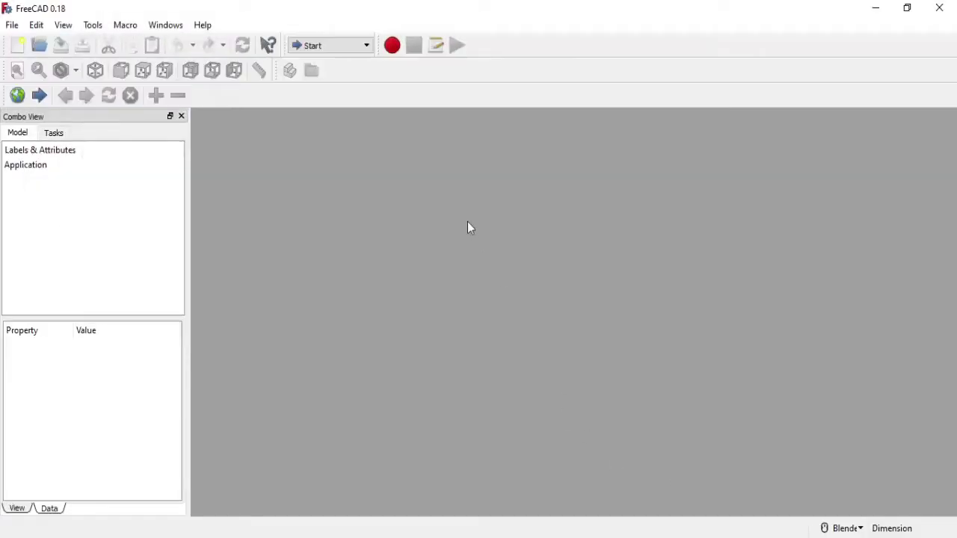
Switch to the Part Design workbench, create a new document, and start a sketch in a new body
click(354, 50)
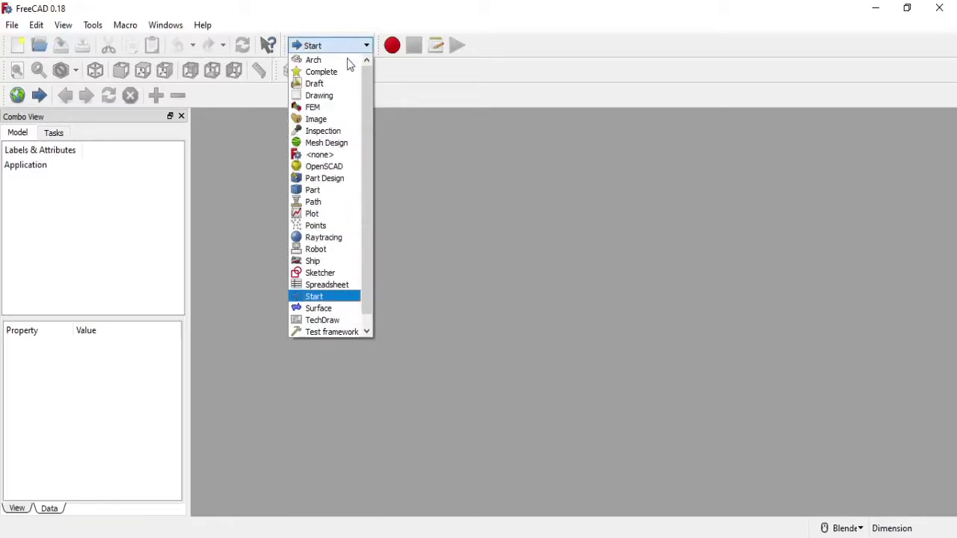
click(334, 180)
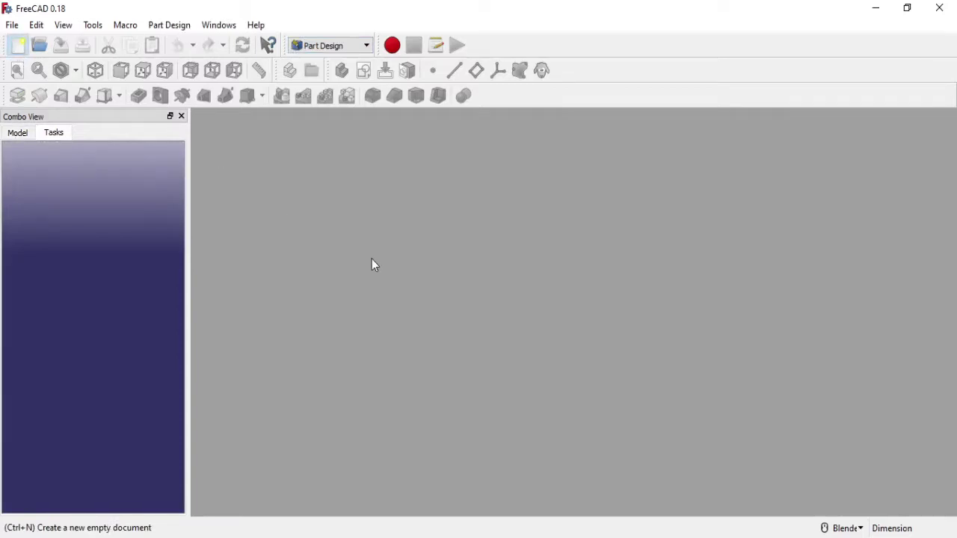
key(ctrl+n)
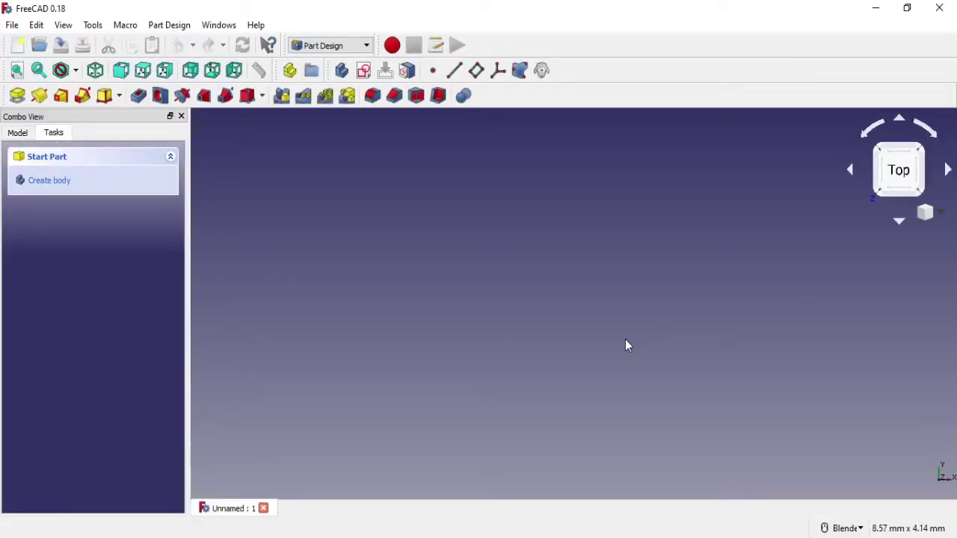
click(365, 71)
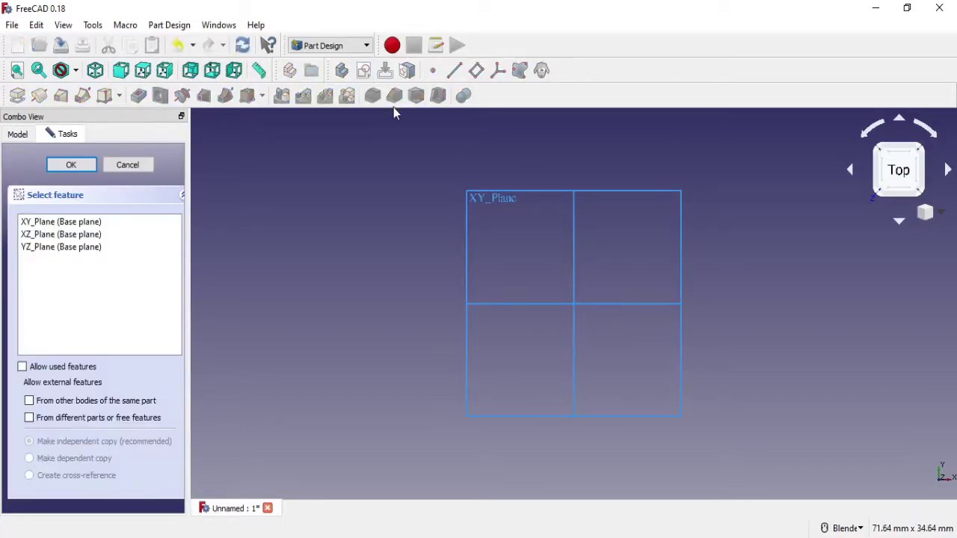
Pick XY_Plane as the base plane for the new sketch
middle_drag(494, 217, 581, 299)
click(661, 196)
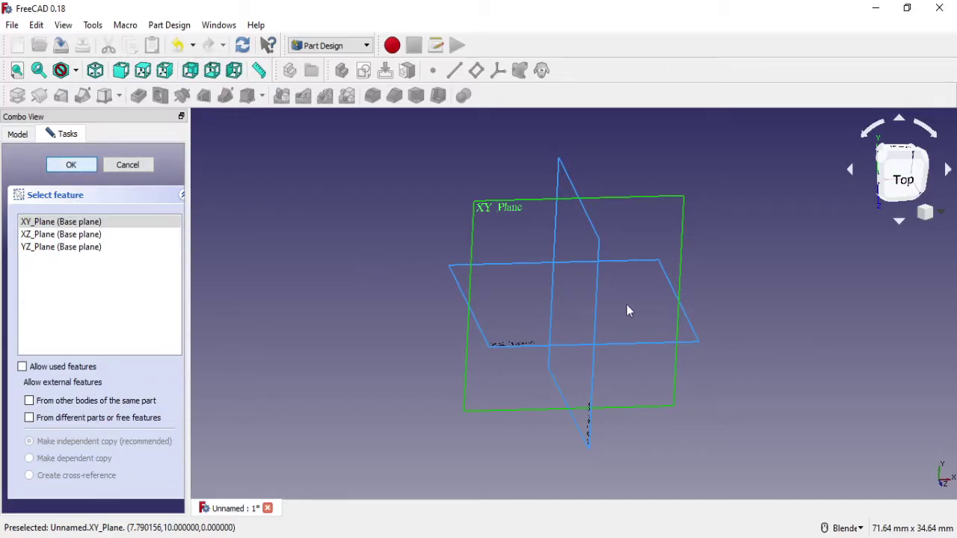
scroll(736, 304, up, 2)
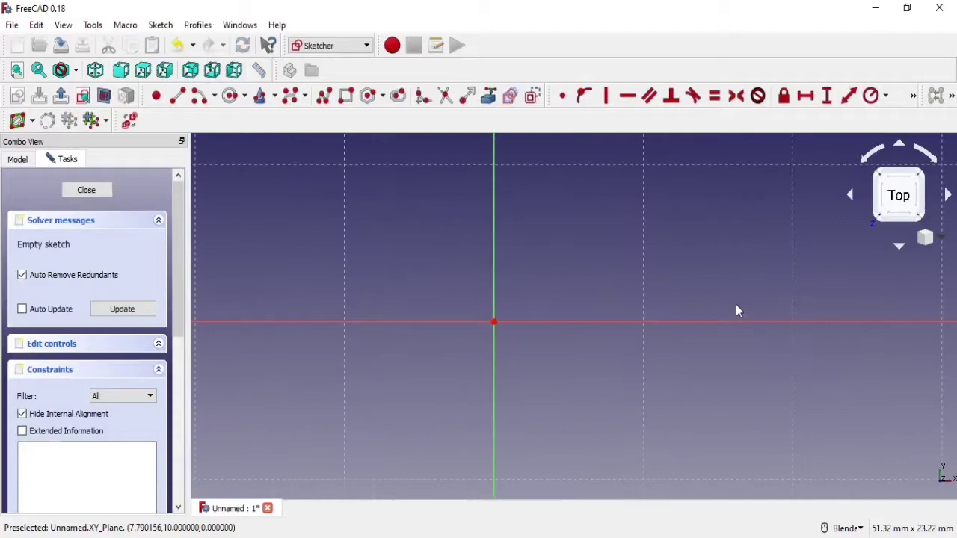
scroll(736, 304, down, 4)
shift+middle_drag(735, 278, 626, 303)
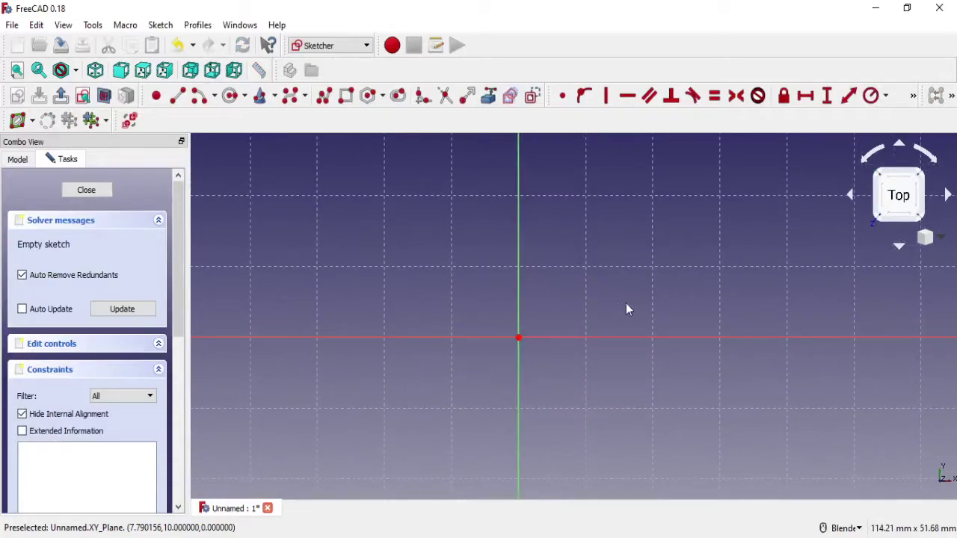
click(850, 530)
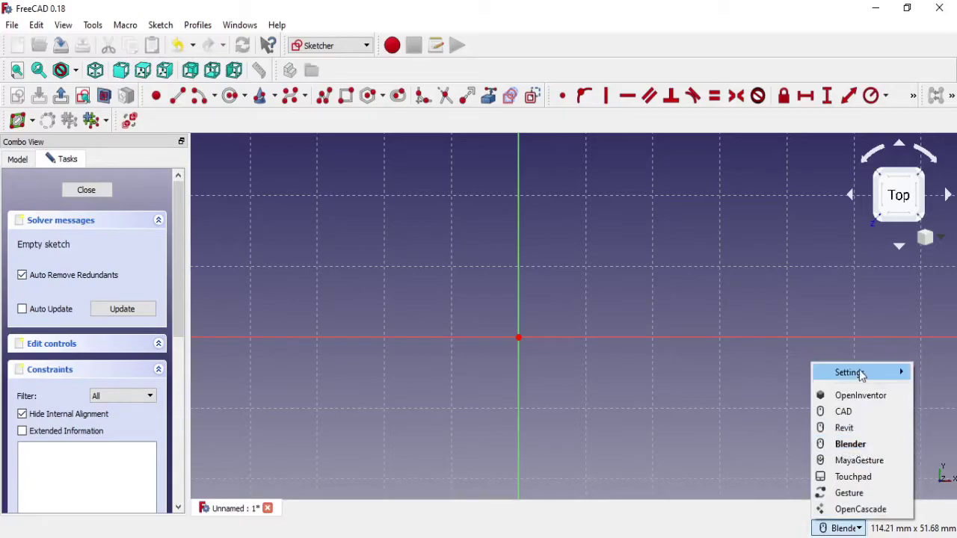
mouse_move(849, 372)
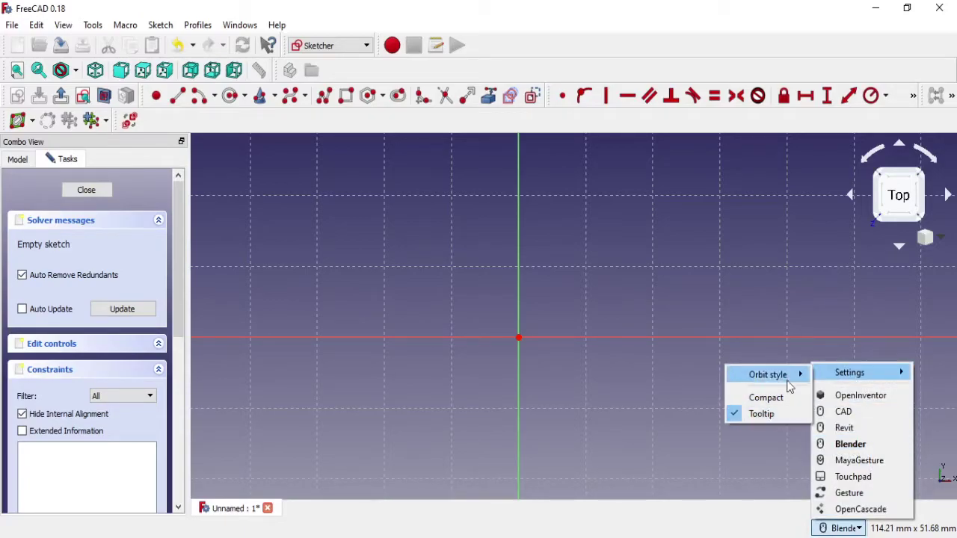
click(711, 395)
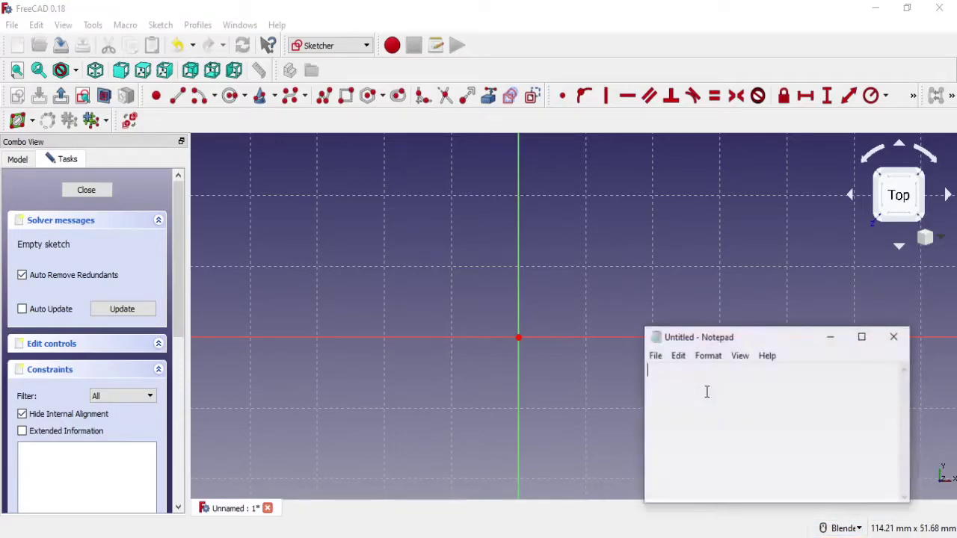
text(I)
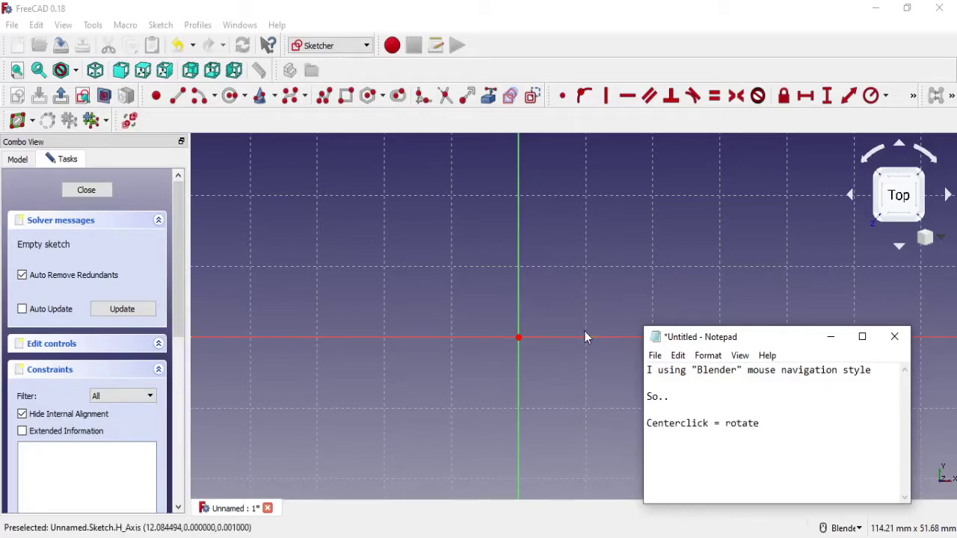
mouse_move(588, 336)
middle_down()
mouse_move(566, 281)
mouse_move(519, 295)
mouse_move(611, 314)
mouse_move(631, 284)
mouse_move(485, 288)
mouse_move(474, 355)
mouse_move(521, 305)
mouse_move(593, 299)
mouse_move(600, 327)
middle_up()
key(alt+Tab)
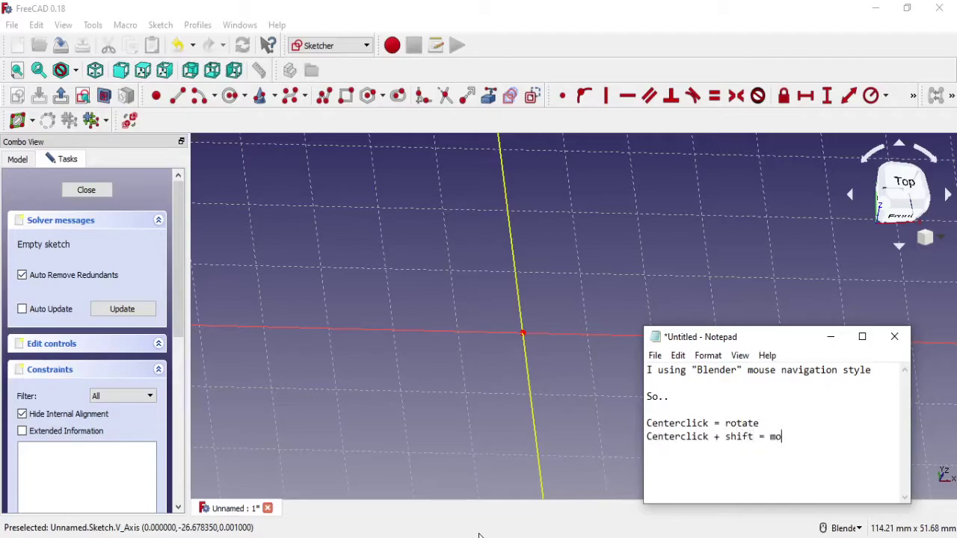
mouse_move(363, 316)
middle_down()
mouse_move(427, 261)
mouse_move(465, 189)
mouse_move(448, 219)
mouse_move(654, 250)
mouse_move(370, 329)
mouse_move(492, 259)
middle_up()
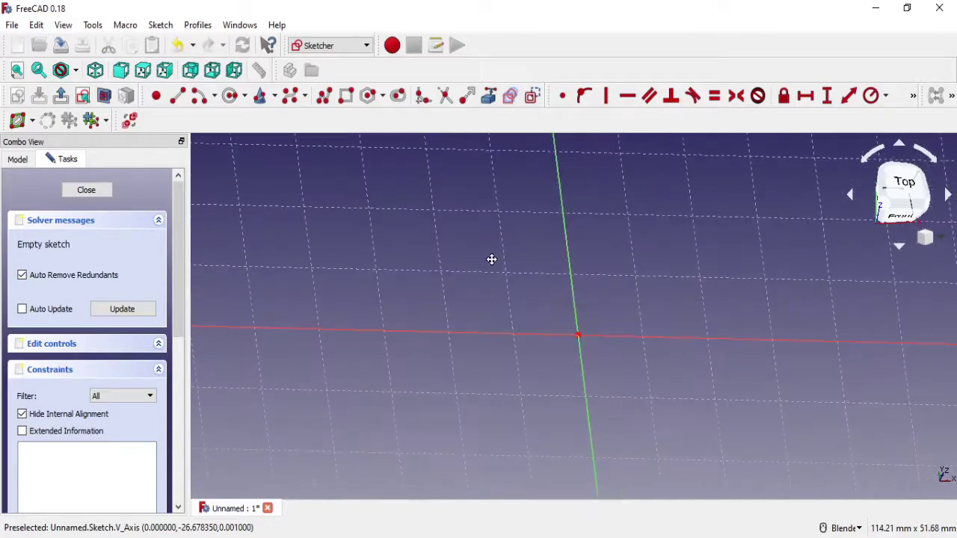
click(486, 534)
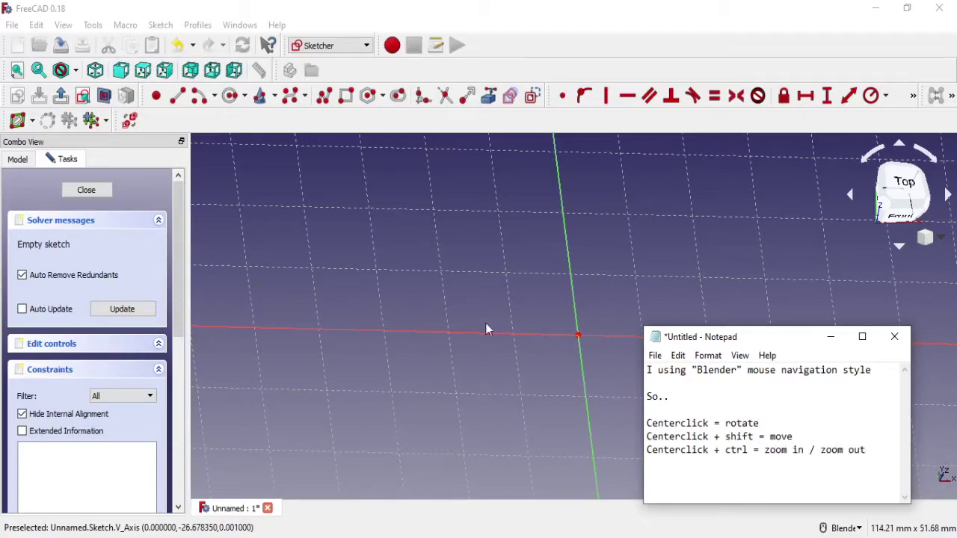
mouse_move(540, 308)
ctrl+middle_down()
mouse_move(539, 281)
mouse_move(545, 352)
mouse_move(534, 262)
ctrl+middle_up()
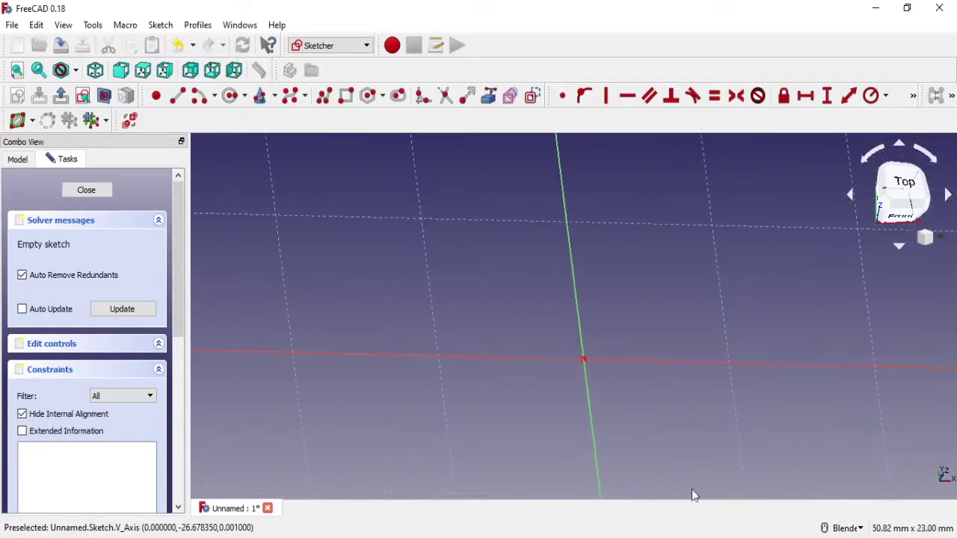
key(alt+Tab)
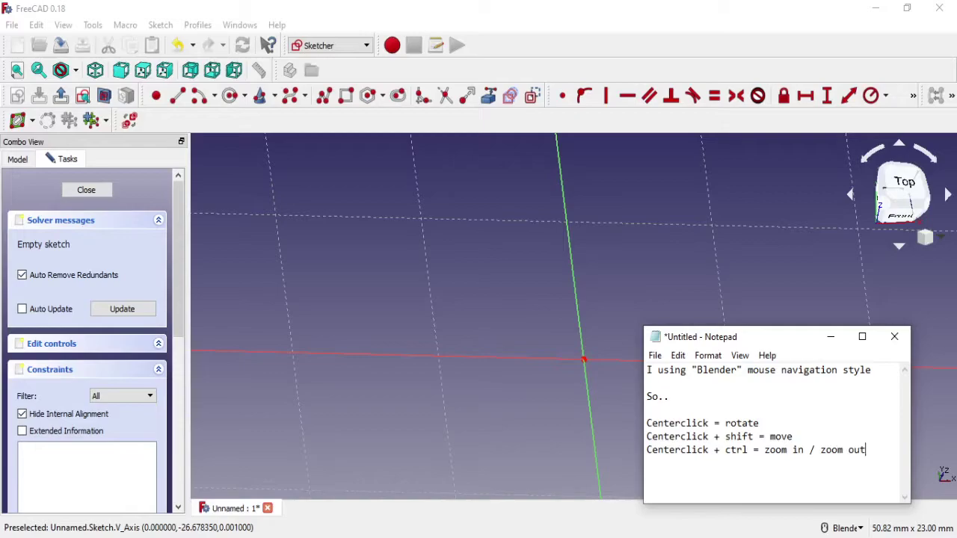
key(ctrl+z)
key(alt+Tab)
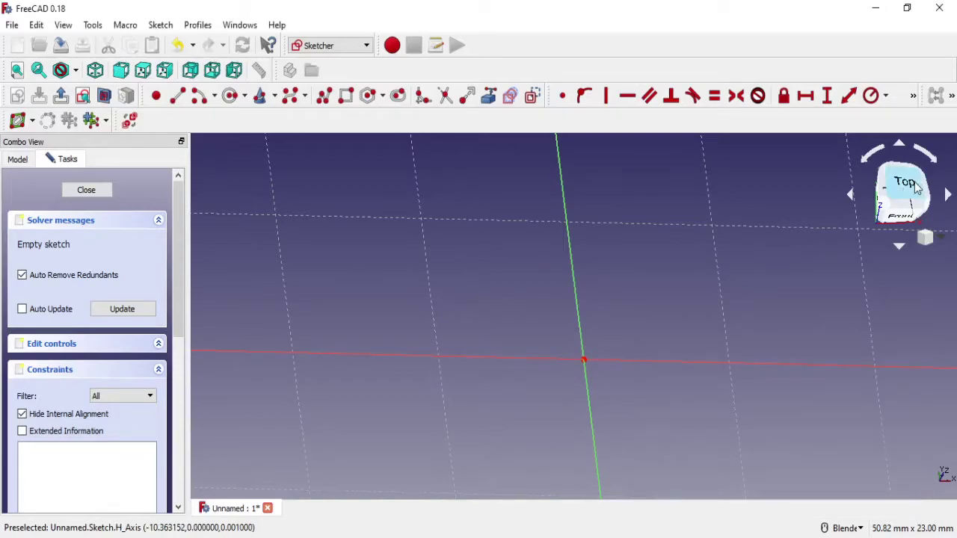
click(917, 187)
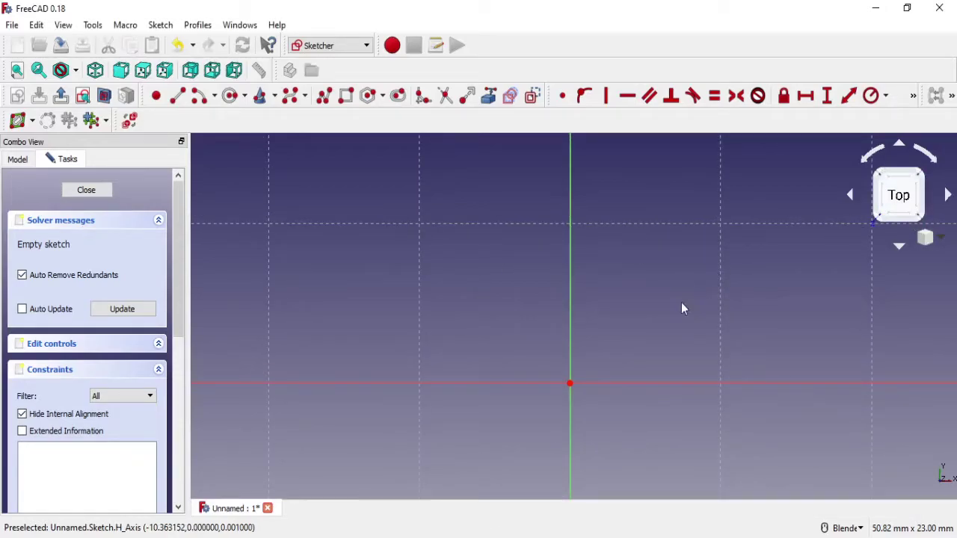
Start a polyline at the origin with a short upward edge and a base ledge
shift+middle_drag(681, 308, 668, 269)
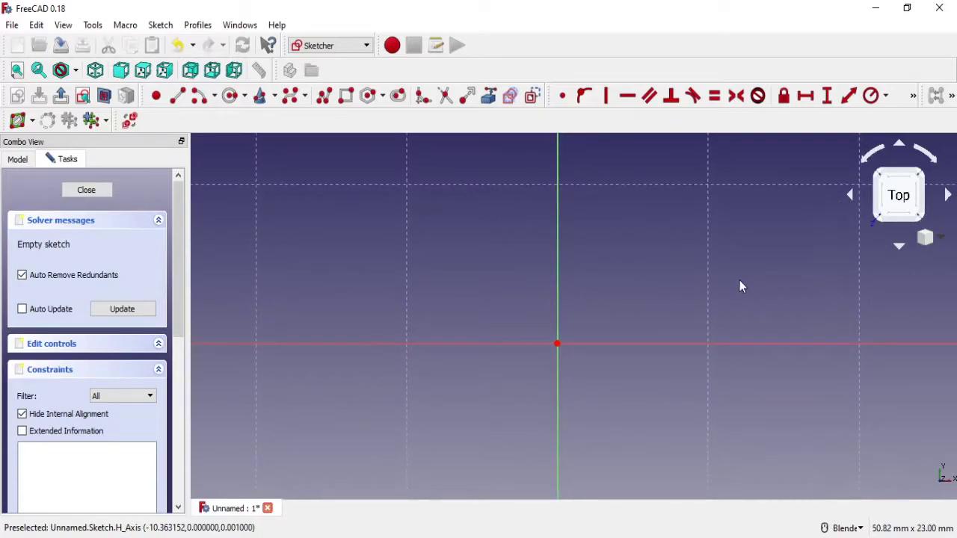
click(347, 98)
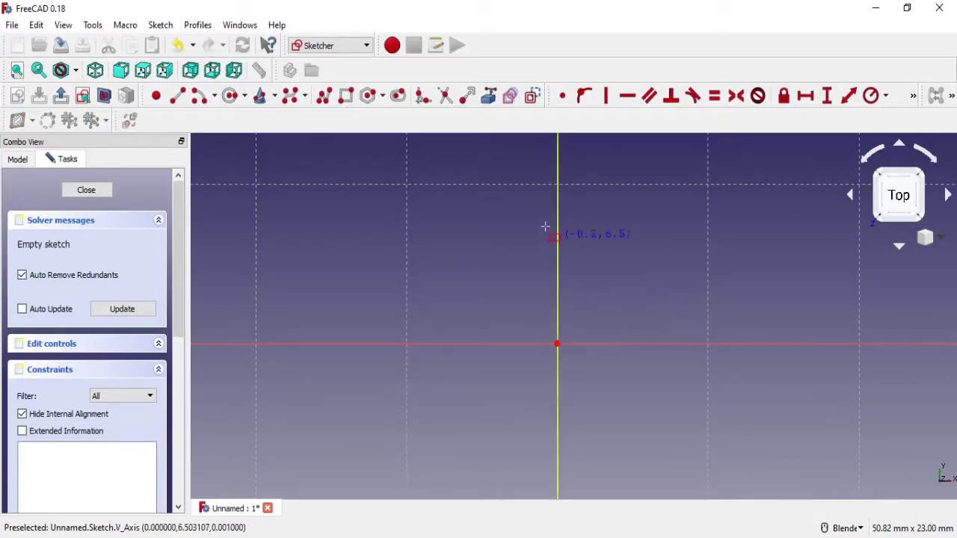
click(326, 97)
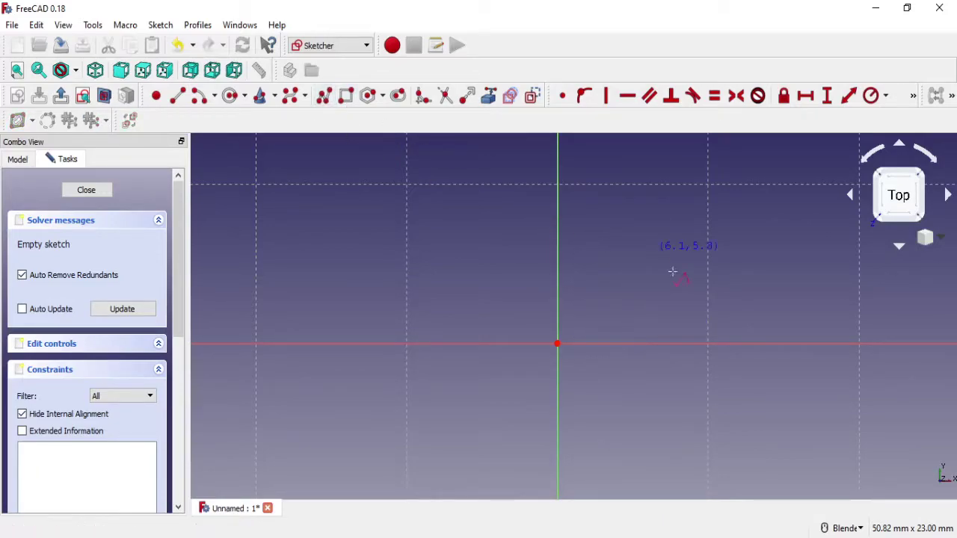
click(557, 343)
click(553, 308)
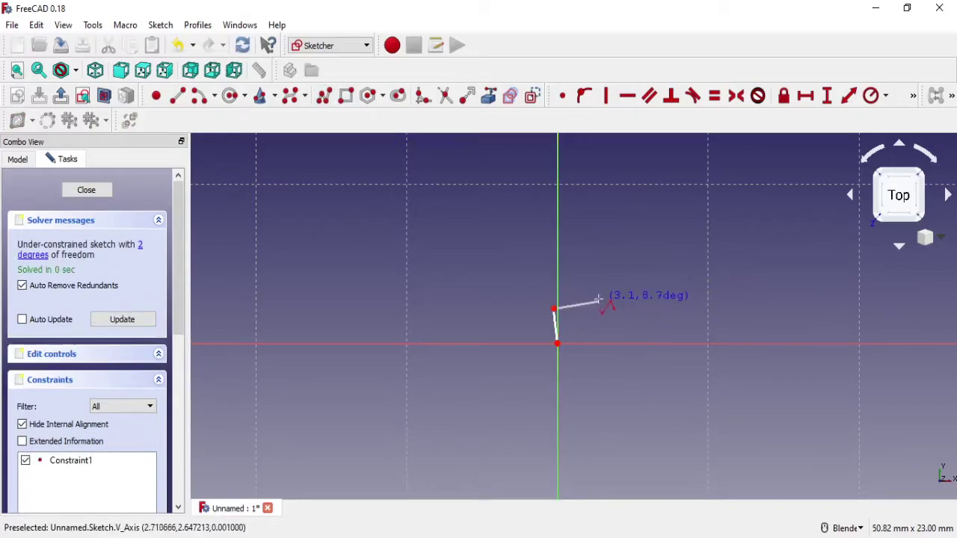
click(636, 300)
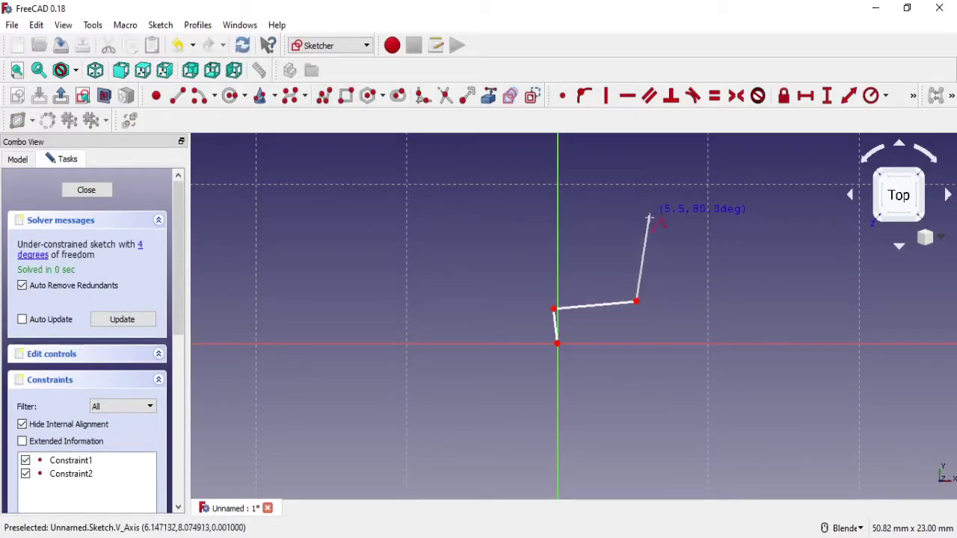
scroll(479, 316, down, 3)
scroll(484, 318, down, 2)
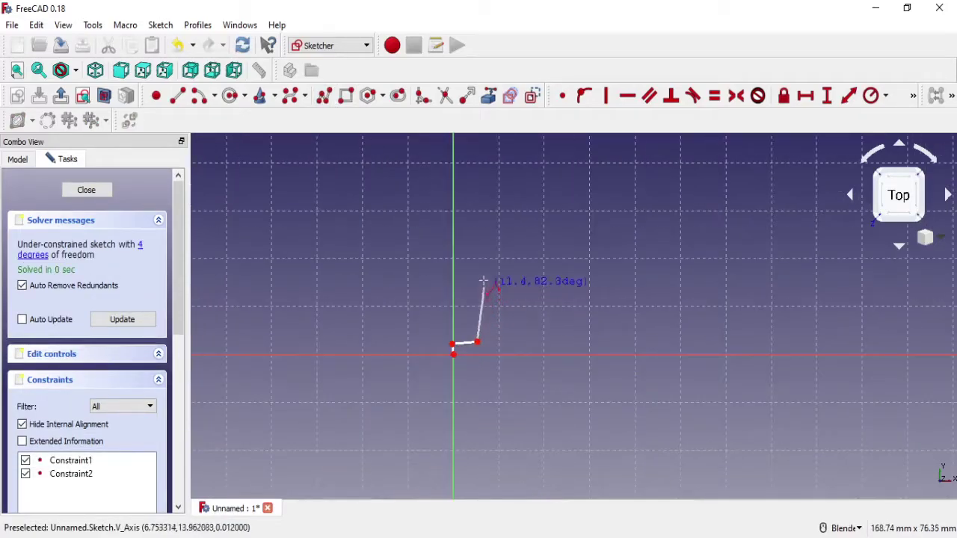
Draw the two fins, the gap between them and the right shoulder, closing the outline at the origin
click(487, 282)
click(501, 284)
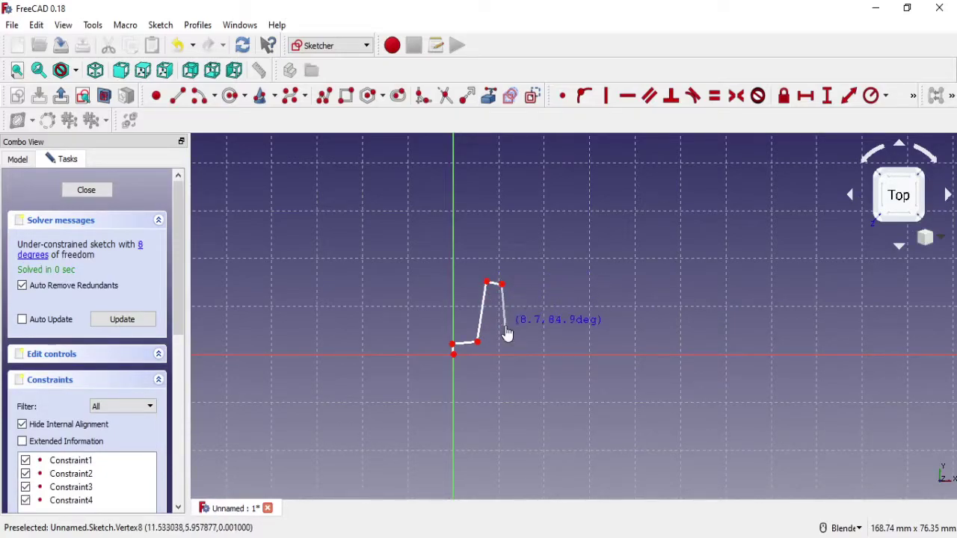
click(506, 325)
click(528, 325)
click(533, 283)
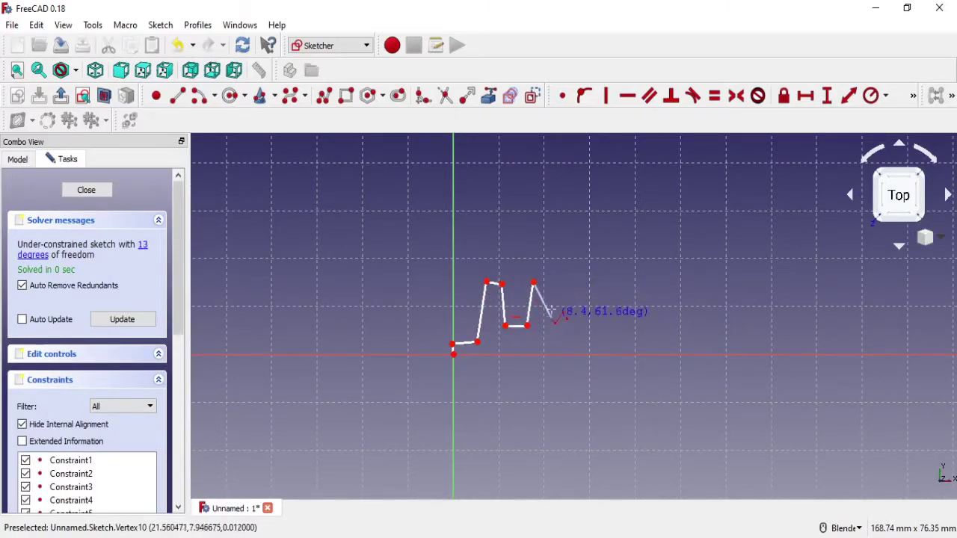
click(548, 287)
click(552, 329)
click(576, 335)
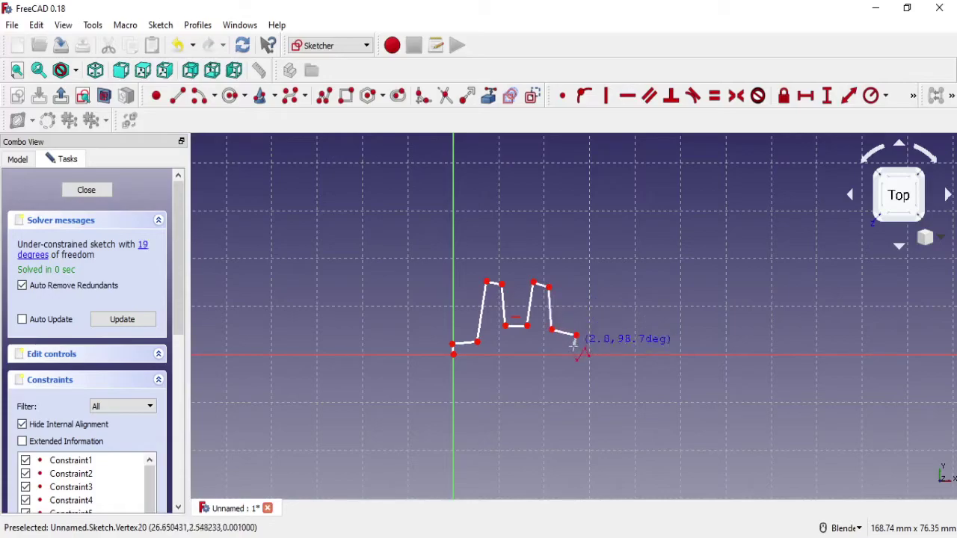
click(574, 353)
click(454, 353)
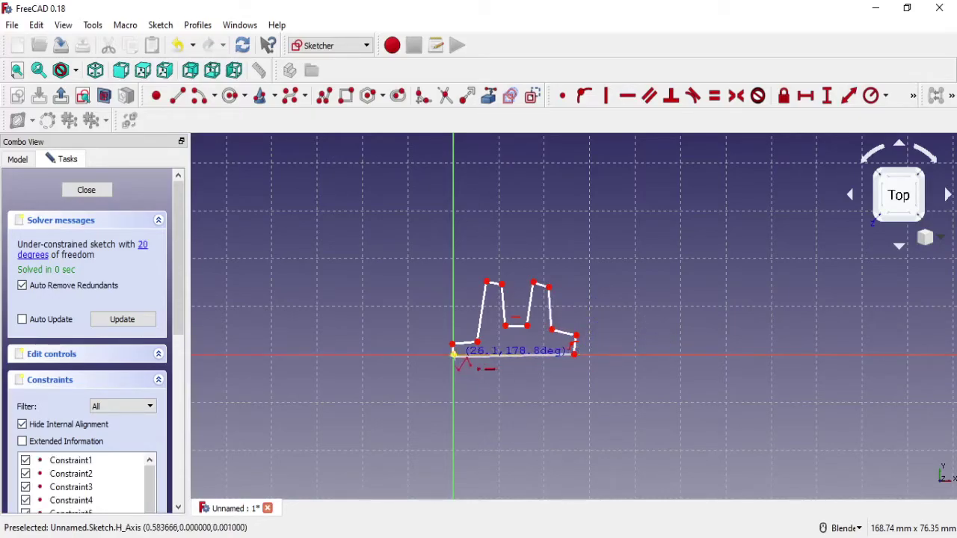
scroll(465, 348, up, 4)
Constrain the short end edges and the slanted fin sides to vertical
right_click(465, 348)
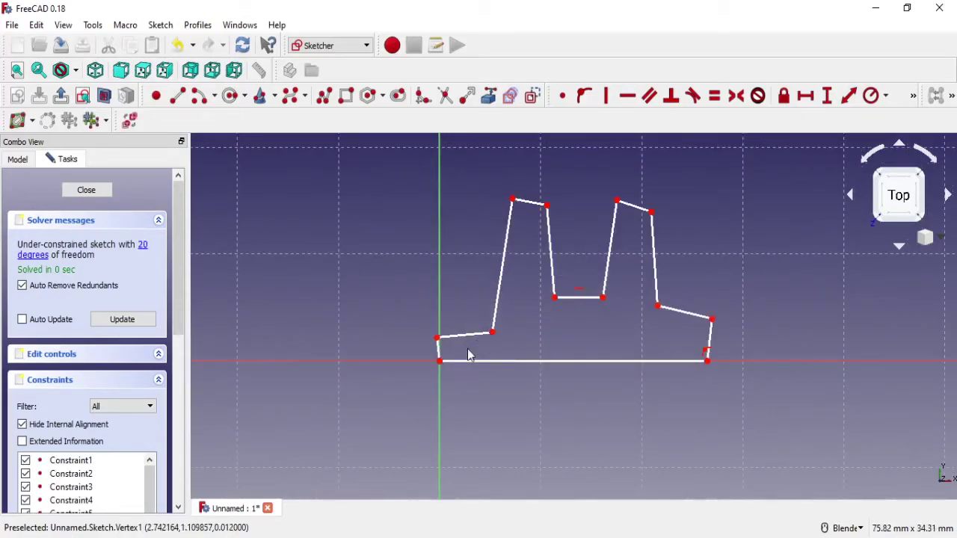
click(439, 352)
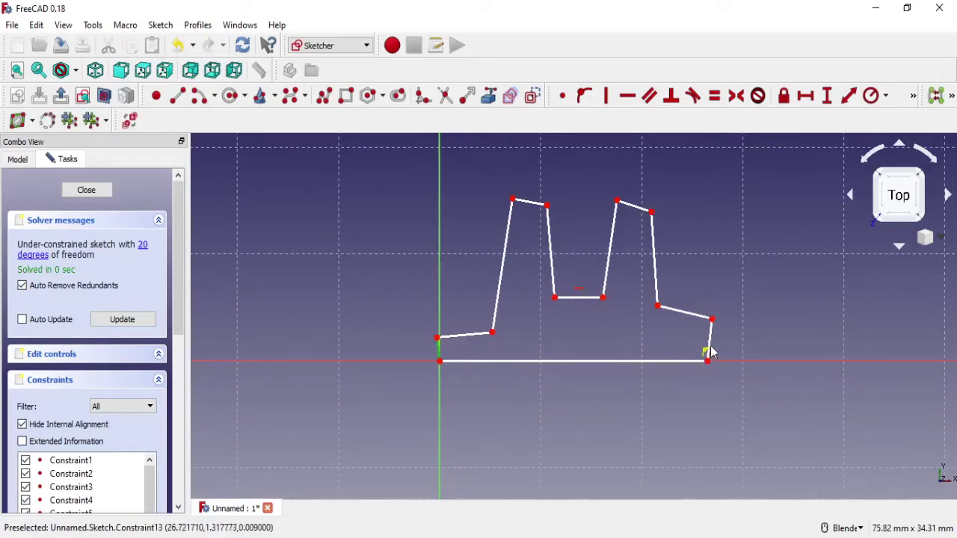
click(709, 340)
click(656, 284)
click(612, 278)
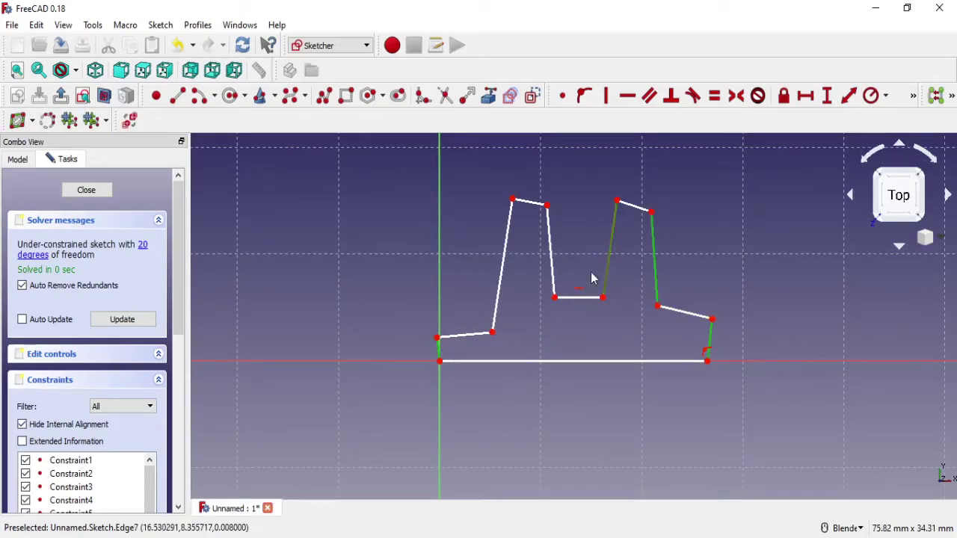
click(553, 273)
click(501, 281)
click(501, 281)
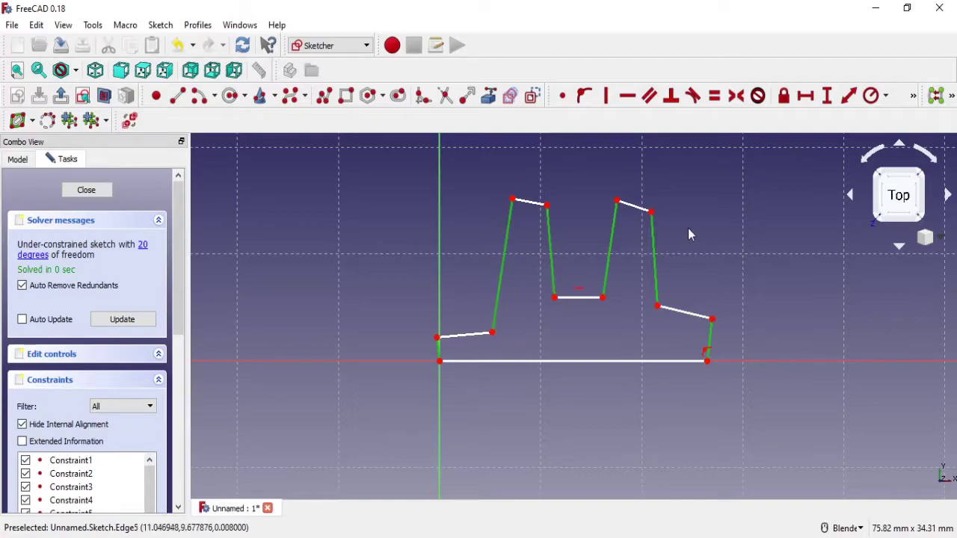
click(607, 98)
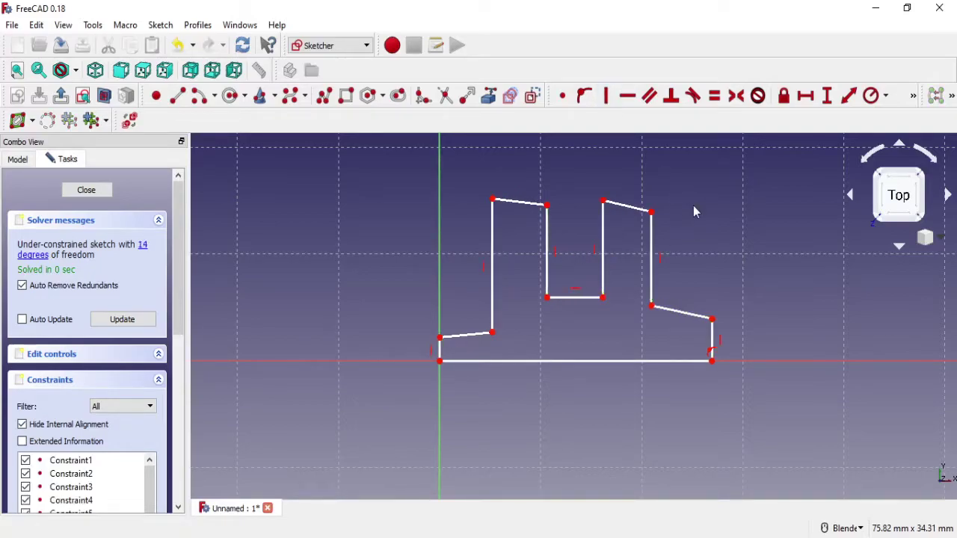
Make the slot bottom, side steps and fin tops horizontal, dismissing the double-constraint warnings
click(470, 342)
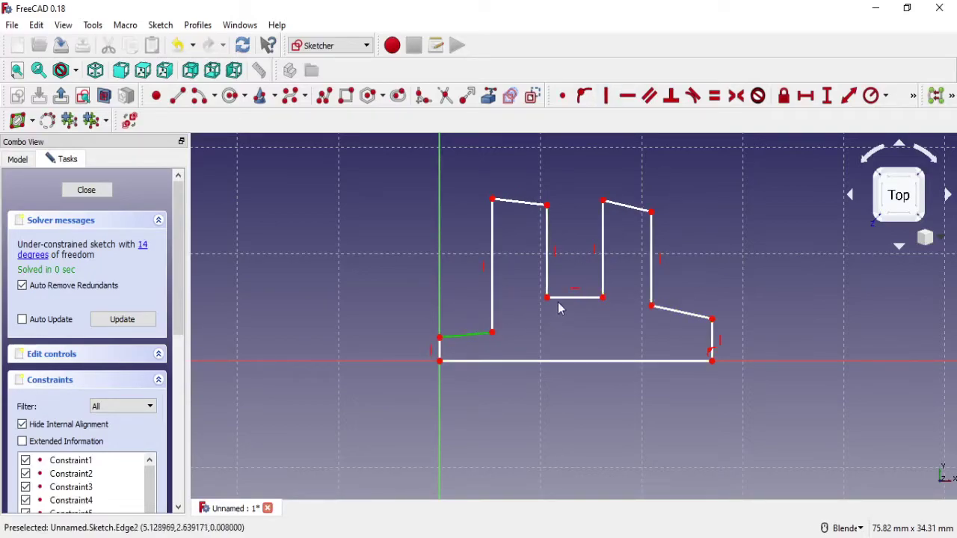
click(572, 299)
click(669, 310)
click(631, 209)
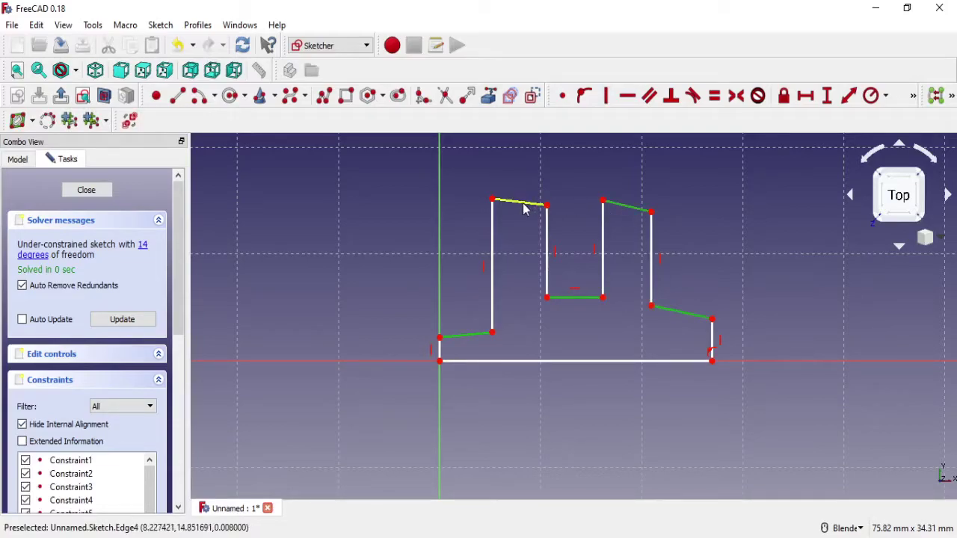
click(520, 202)
click(627, 95)
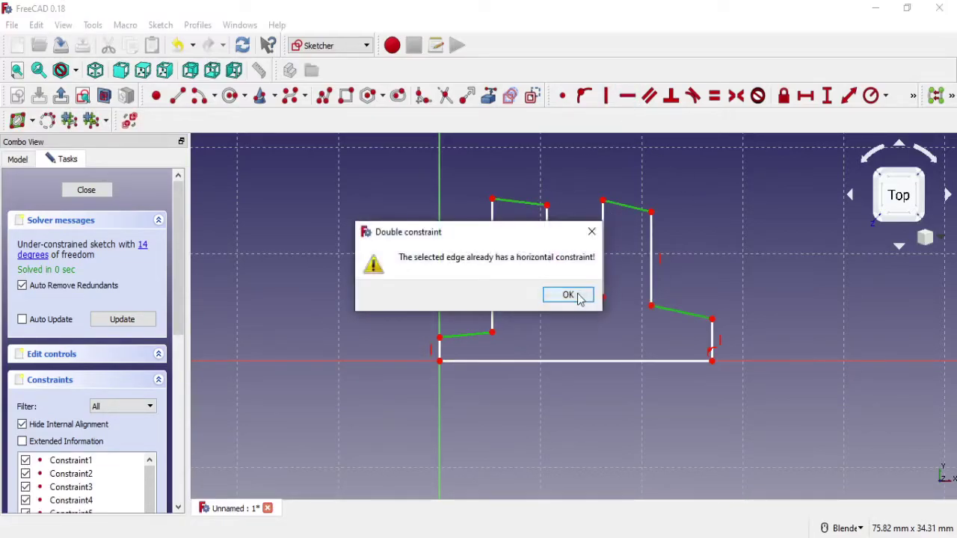
click(569, 294)
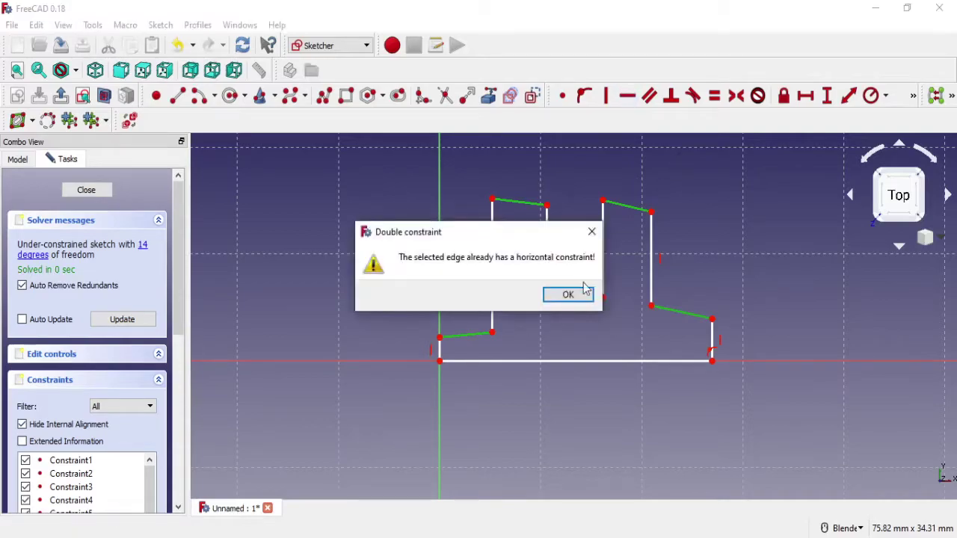
click(570, 295)
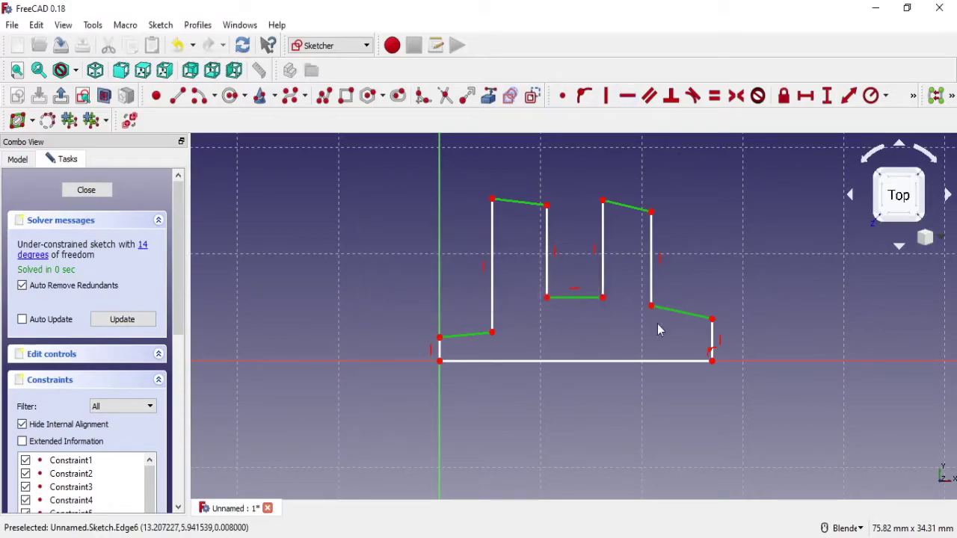
Reopen the sketch for editing from the model tree
click(17, 132)
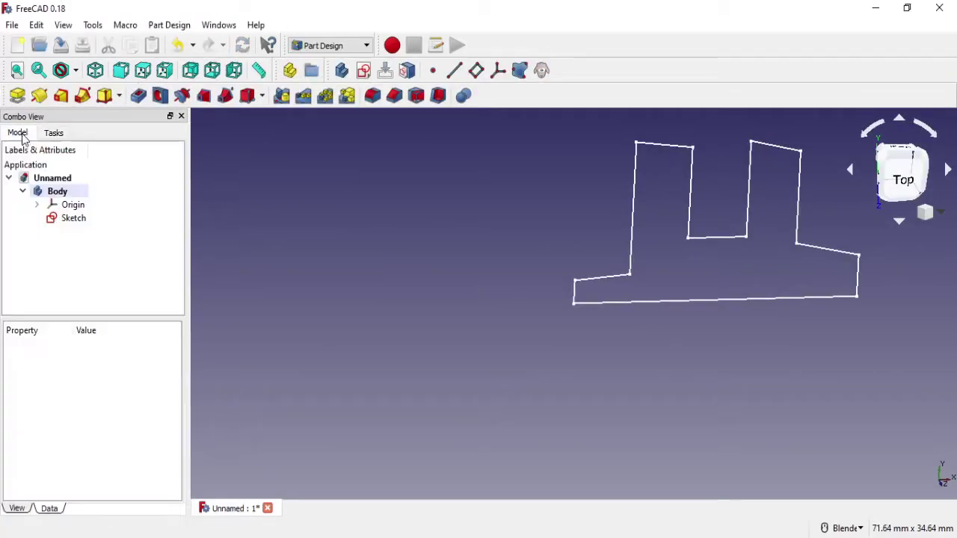
click(73, 217)
right_click(72, 219)
click(111, 226)
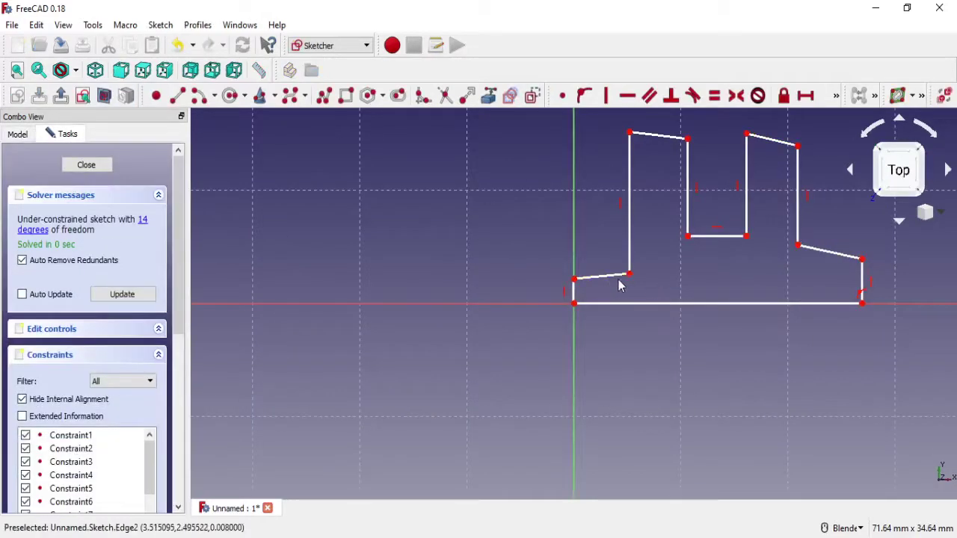
Make the lower-left edge, right step edge and both fin tops horizontal
click(615, 278)
click(631, 101)
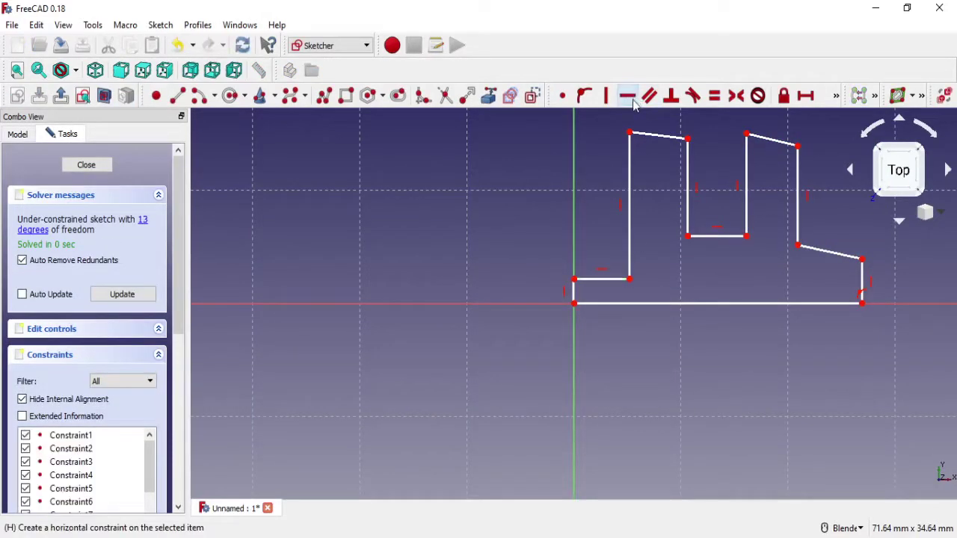
click(825, 252)
click(629, 101)
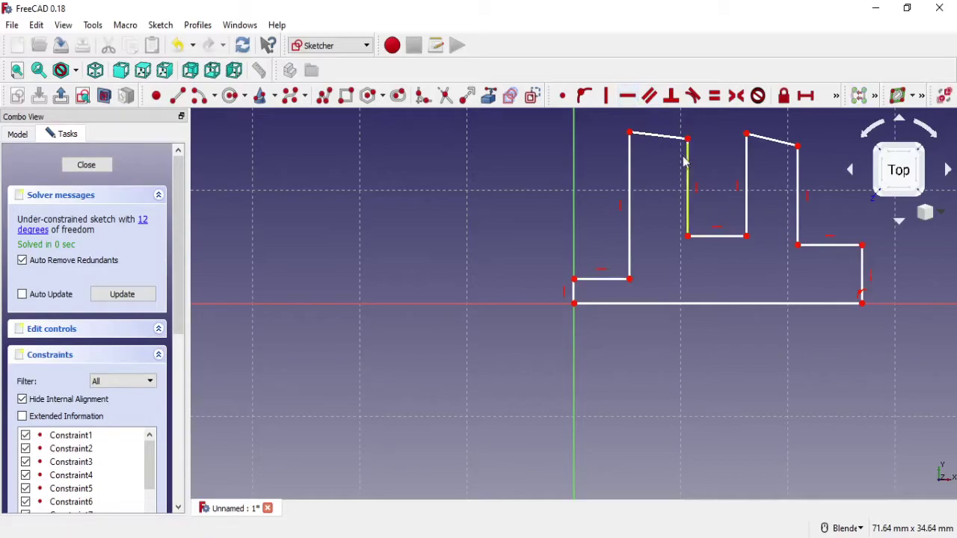
click(658, 136)
click(770, 140)
click(628, 96)
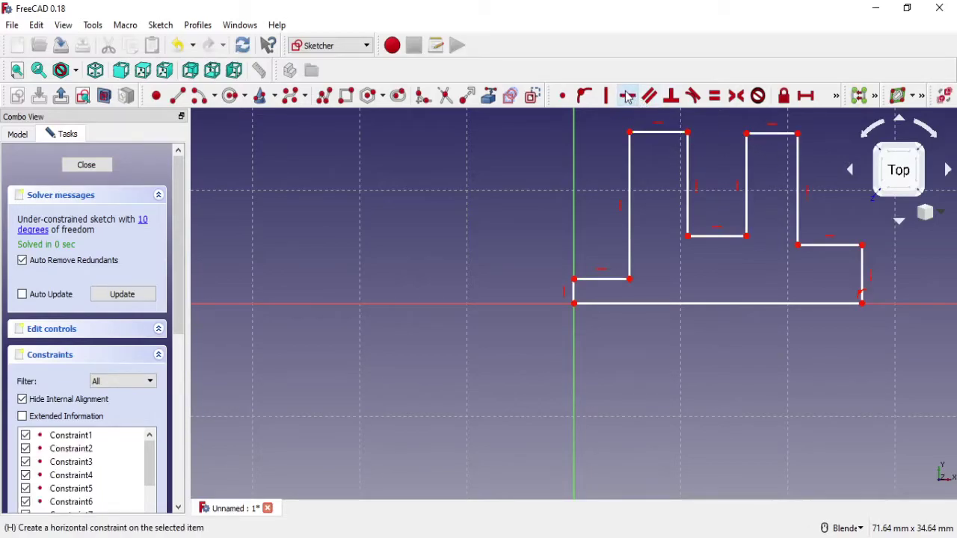
scroll(682, 247, down, 2)
shift+middle_drag(719, 256, 571, 327)
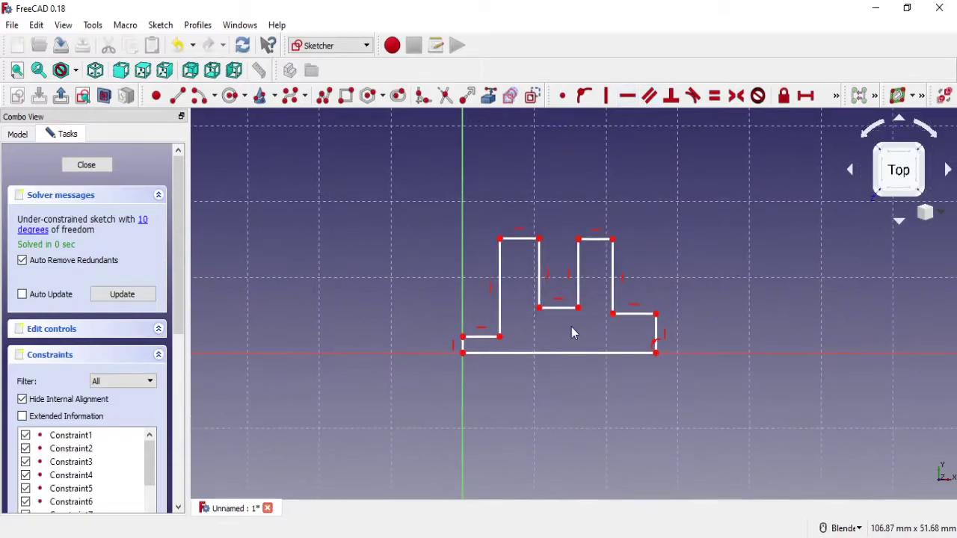
scroll(559, 320, up, 2)
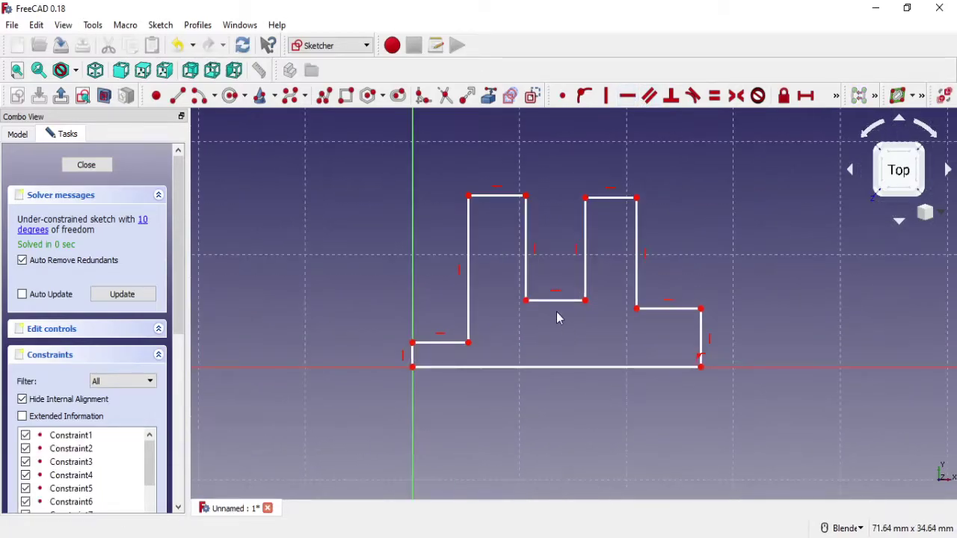
click(412, 356)
Make the two short end edges equal and the two step tops equal
click(701, 347)
click(714, 96)
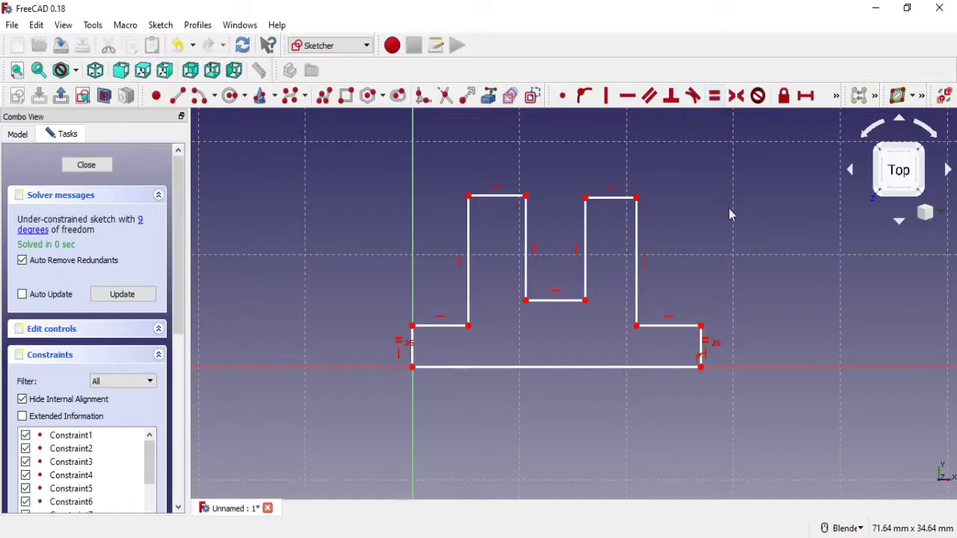
drag(700, 326, 691, 319)
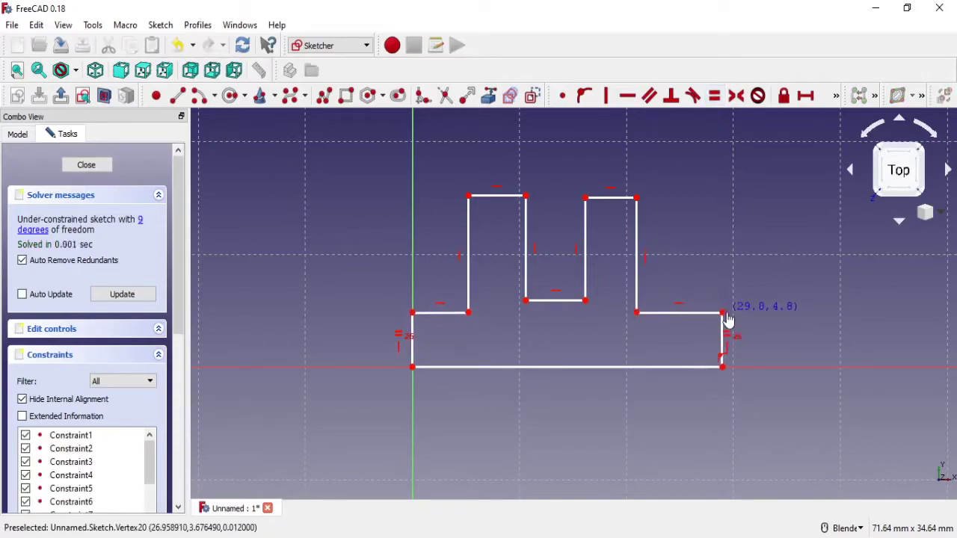
click(691, 319)
click(445, 310)
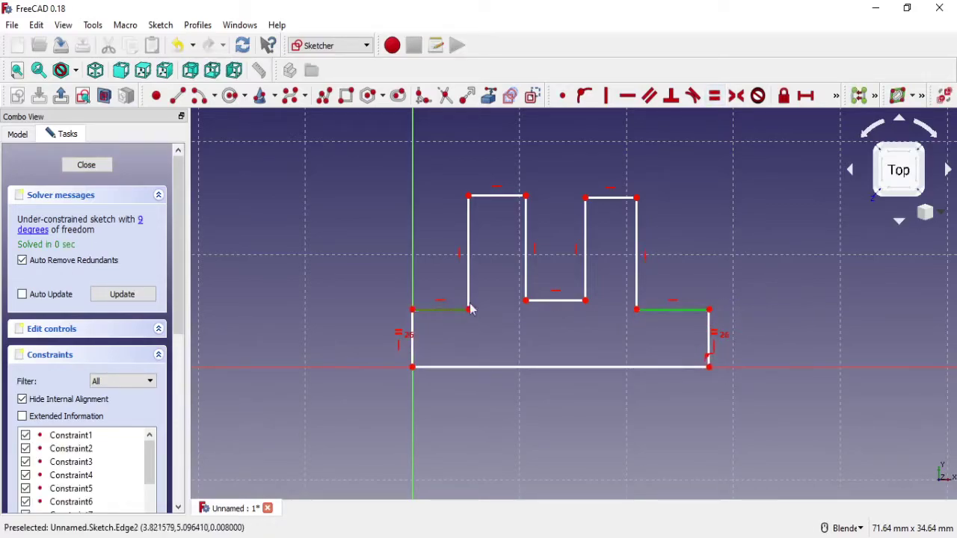
click(714, 95)
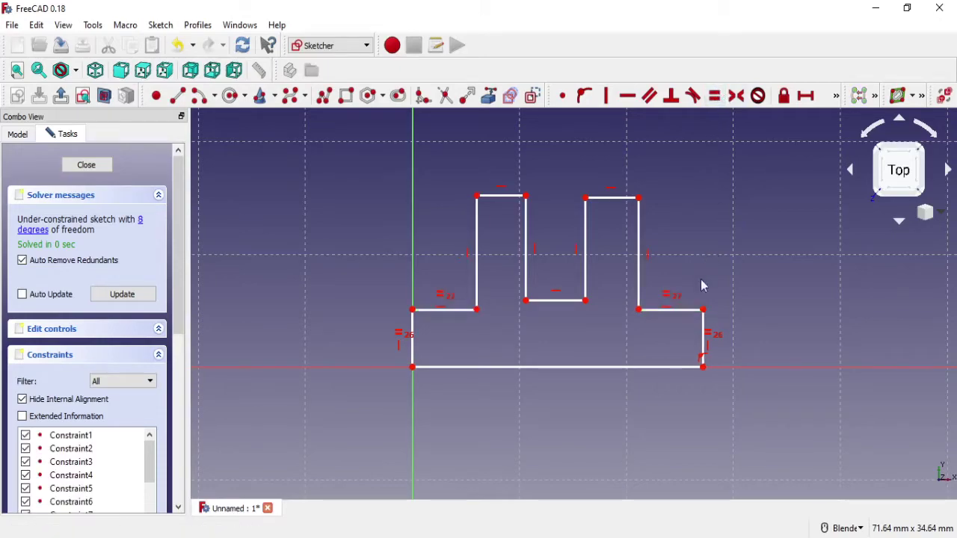
mouse_move(706, 321)
mouse_down()
mouse_move(716, 296)
mouse_move(725, 317)
mouse_up()
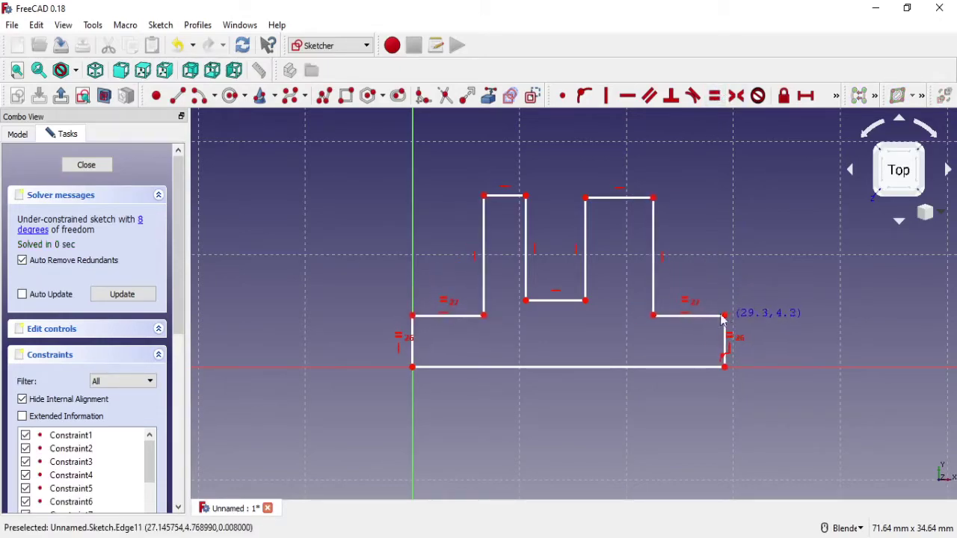
Make both fin tops equal and both inner fin edges equal, then reshape the slot and right end
click(628, 199)
click(513, 205)
click(714, 95)
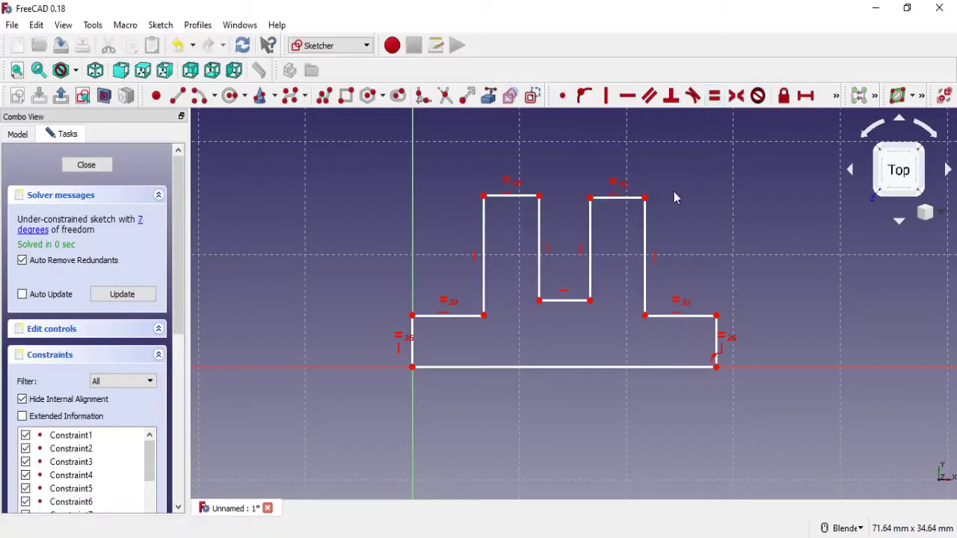
mouse_move(643, 199)
mouse_down()
mouse_move(678, 182)
mouse_move(678, 163)
mouse_move(656, 169)
mouse_move(656, 179)
mouse_up()
click(609, 222)
click(543, 232)
click(714, 95)
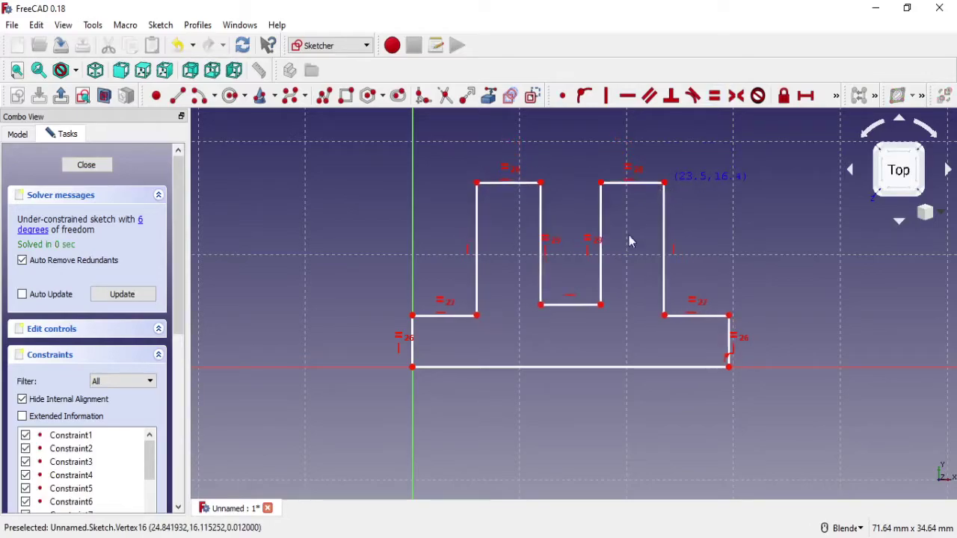
drag(589, 302, 587, 286)
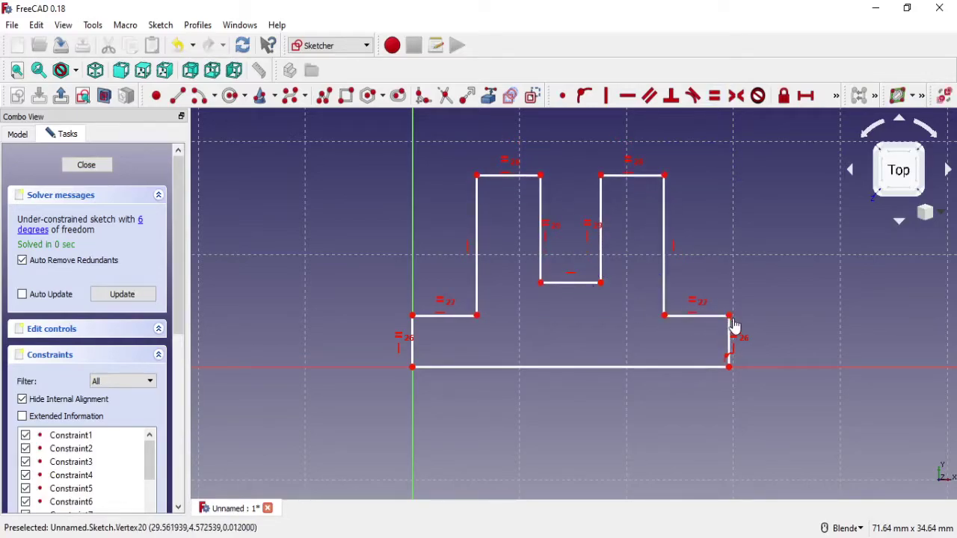
drag(730, 316, 803, 320)
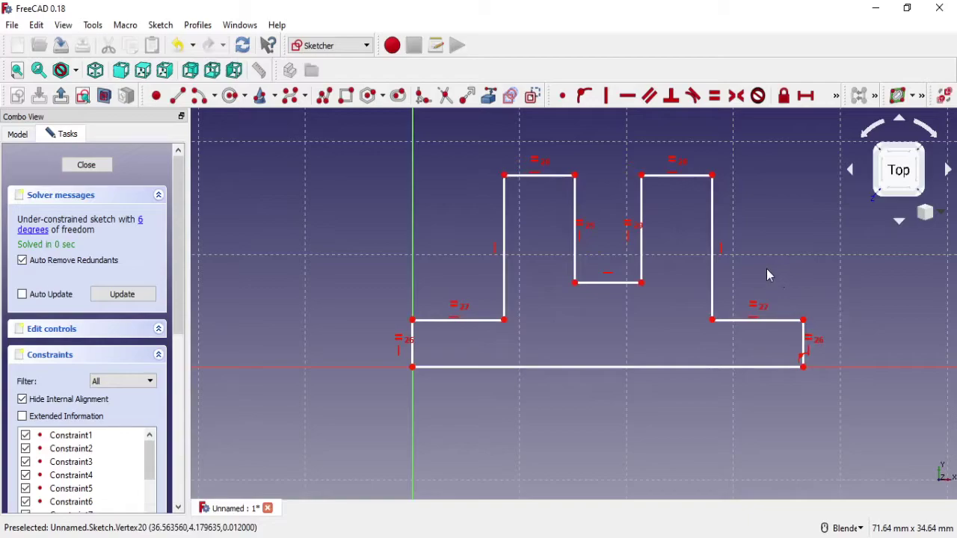
click(806, 96)
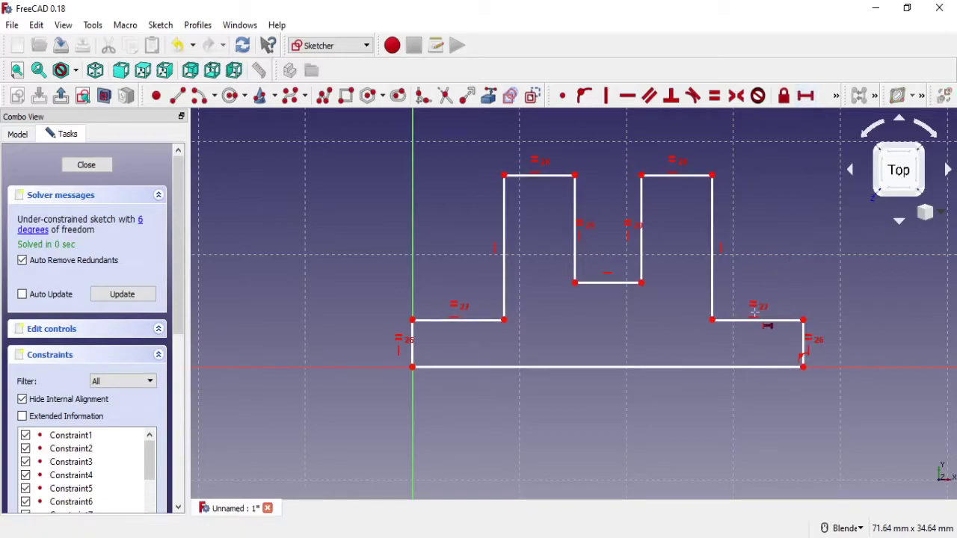
Dimension the bottom edge of the base to 100 mm
click(693, 367)
text(100)
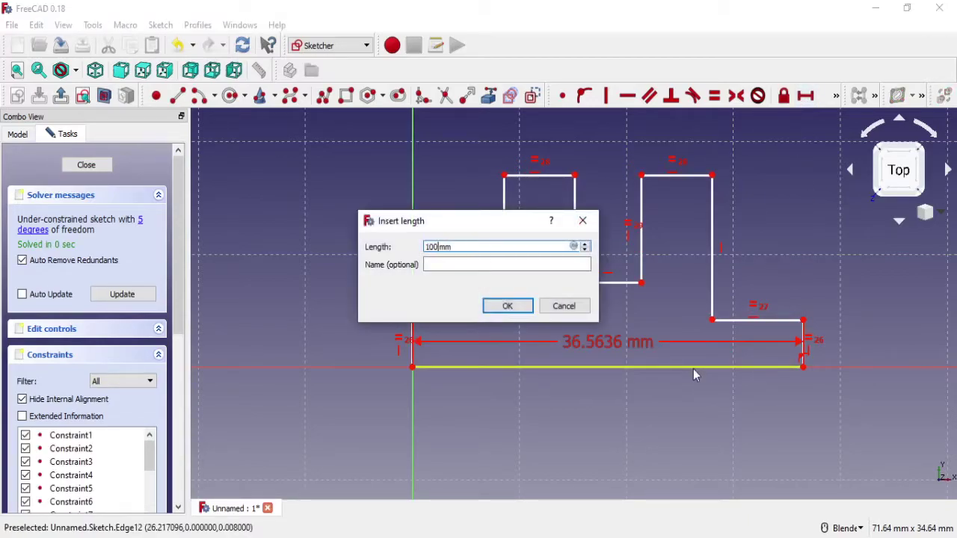
click(508, 307)
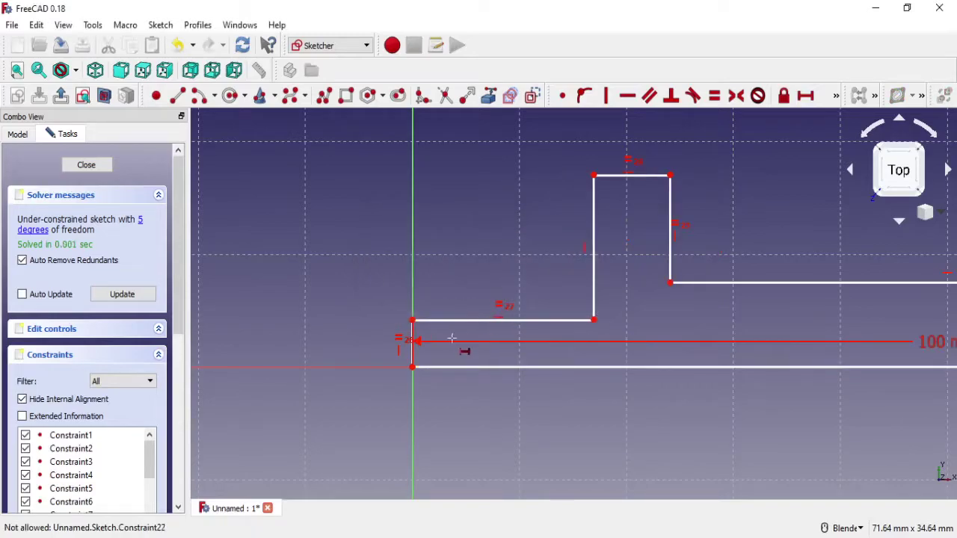
scroll(620, 331, down, 5)
shift+middle_drag(728, 314, 553, 314)
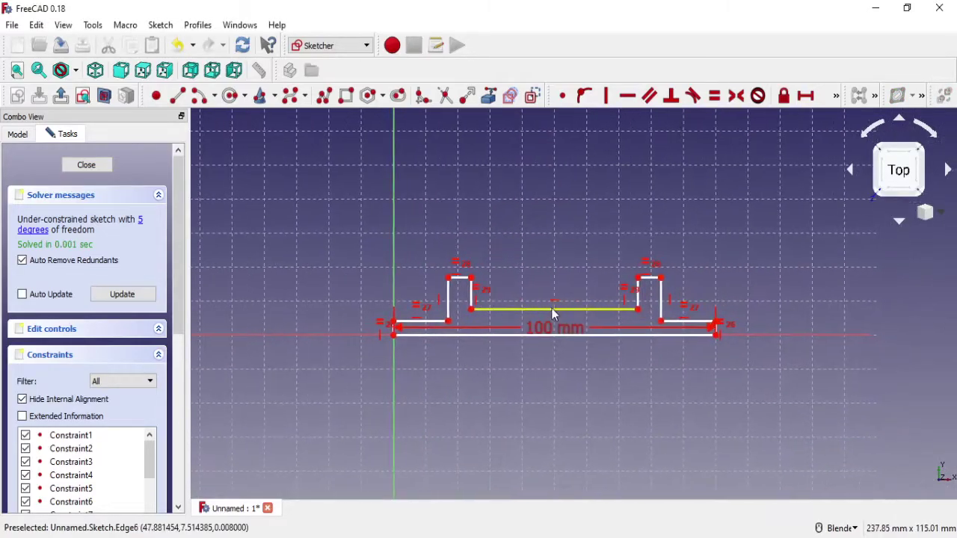
scroll(553, 314, up, 4)
shift+middle_drag(438, 327, 495, 316)
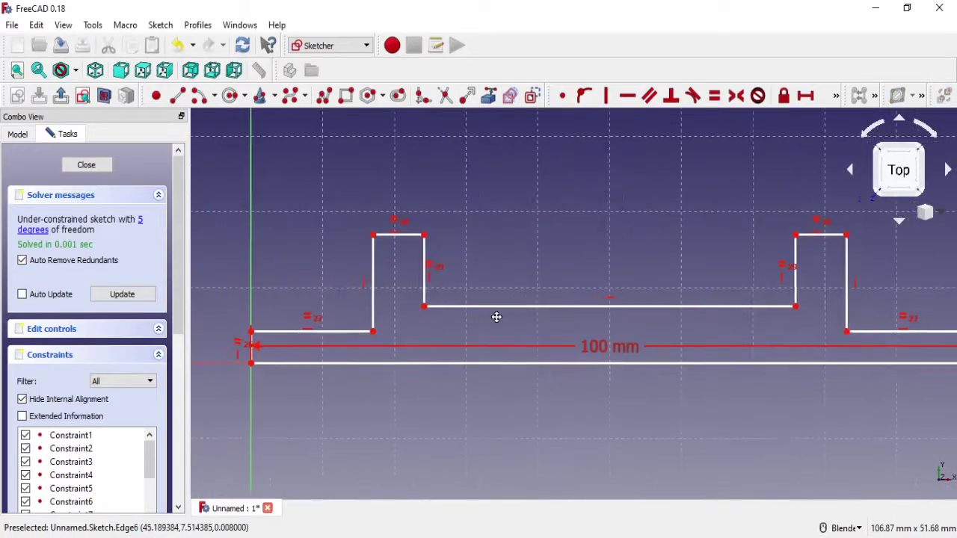
Dimension the left ledge to 30 mm and the fin-top width to 10 mm, then make the fins taller
click(388, 331)
text(30)
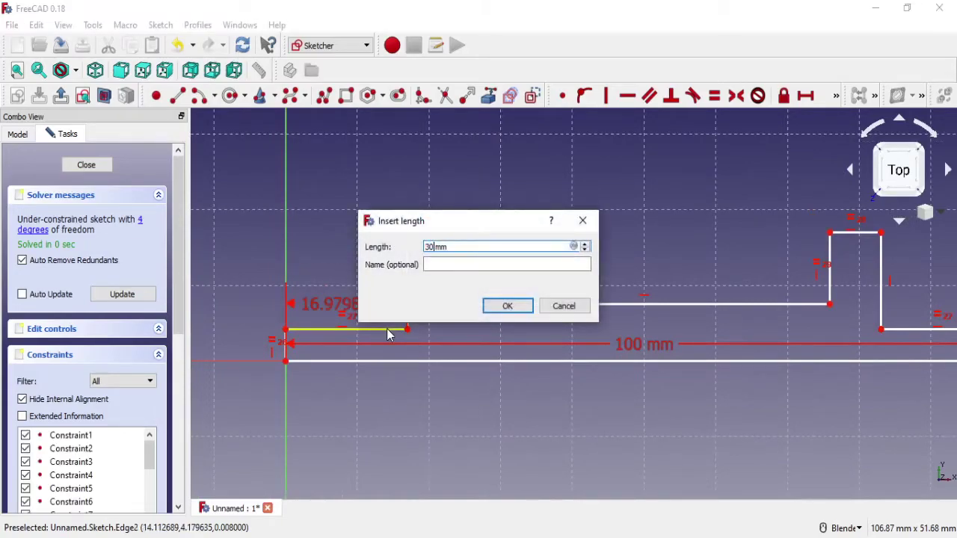
click(508, 306)
scroll(523, 314, down, 4)
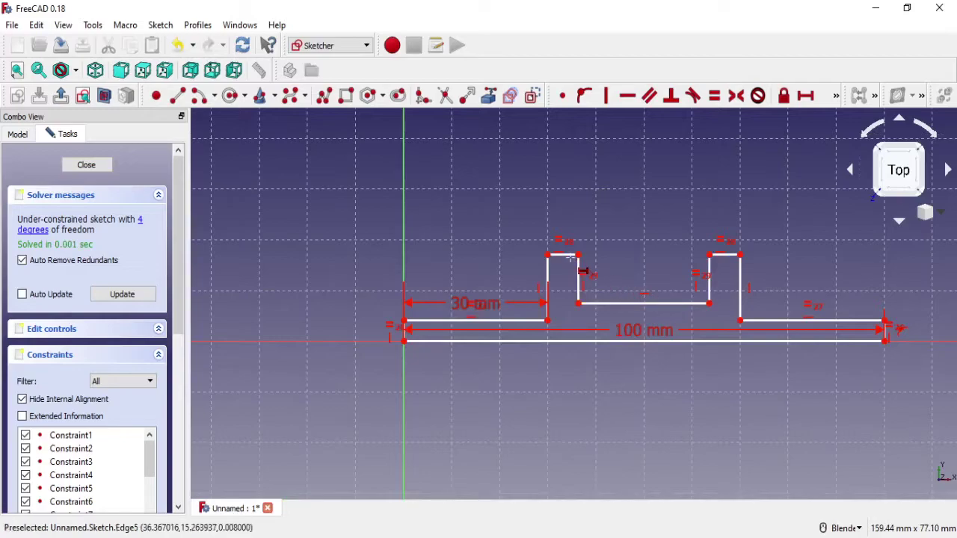
scroll(602, 258, up, 2)
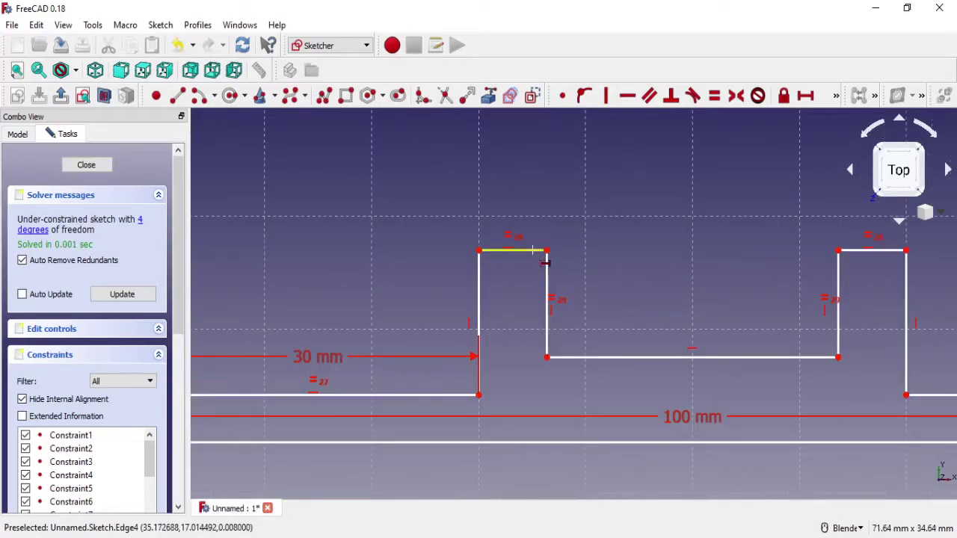
click(523, 250)
text(10)
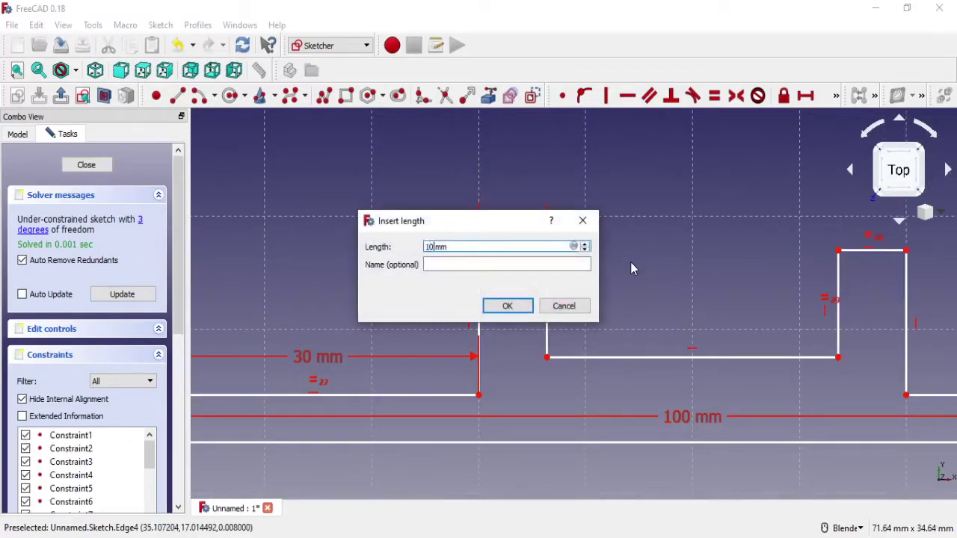
click(507, 306)
scroll(613, 299, down, 2)
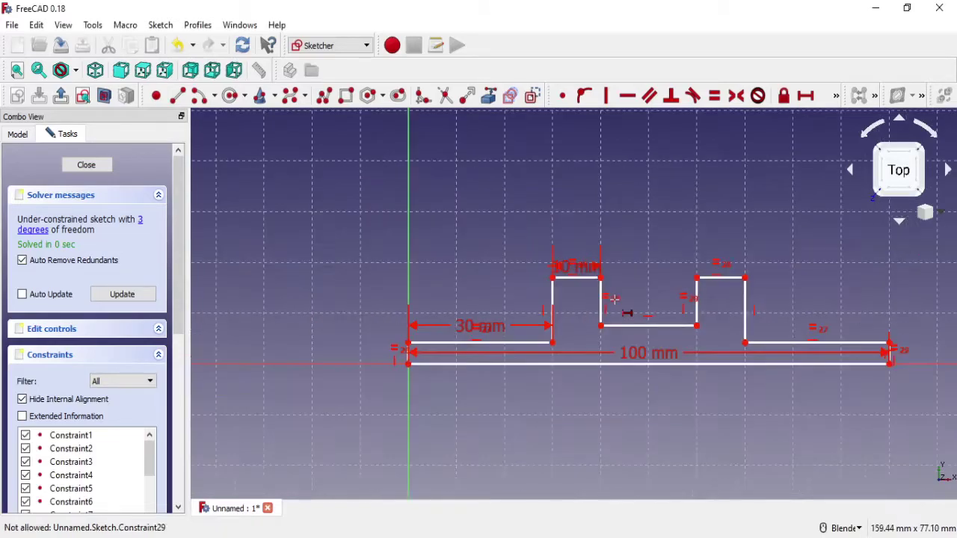
drag(552, 278, 530, 170)
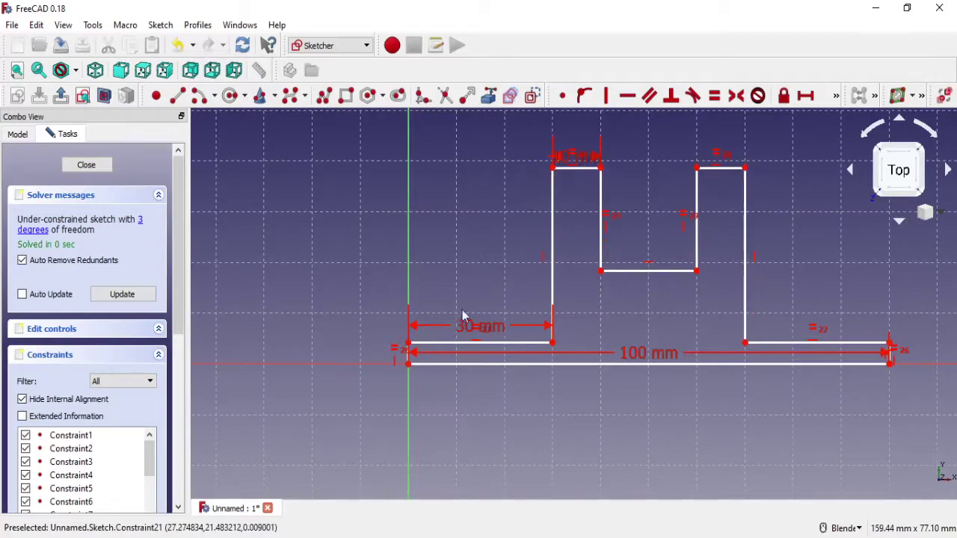
click(837, 99)
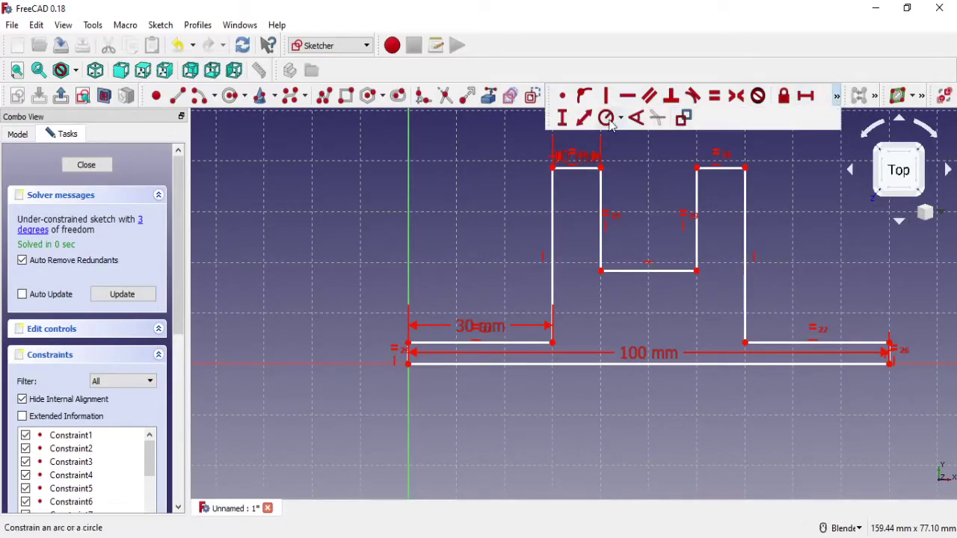
Set the base's left edge height to 10 mm with a vertical distance constraint
click(562, 116)
scroll(475, 366, up, 3)
scroll(441, 367, up, 3)
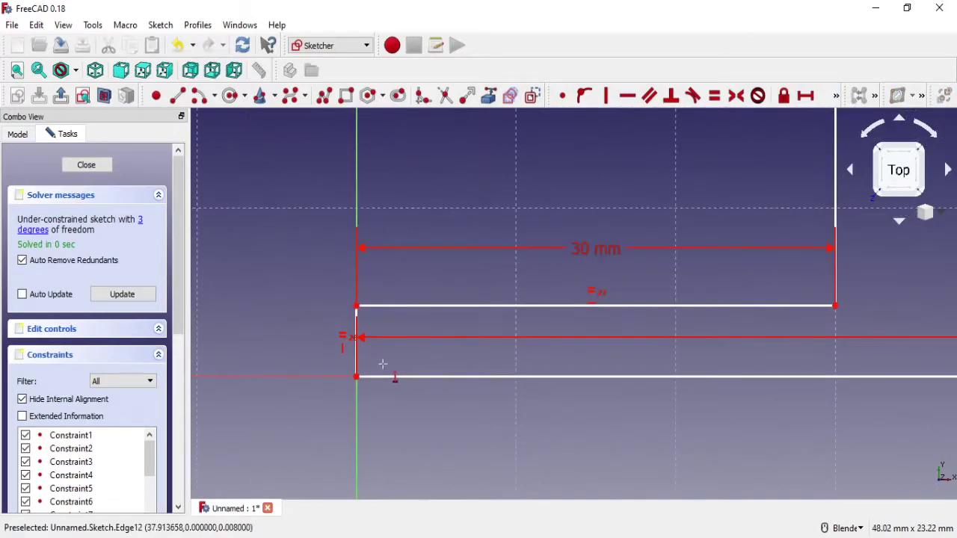
click(357, 364)
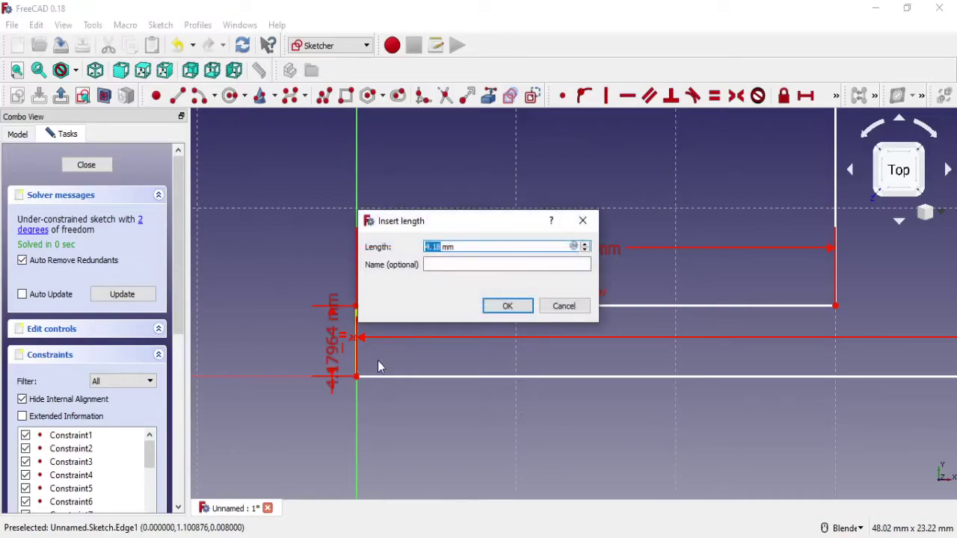
text(10)
click(507, 306)
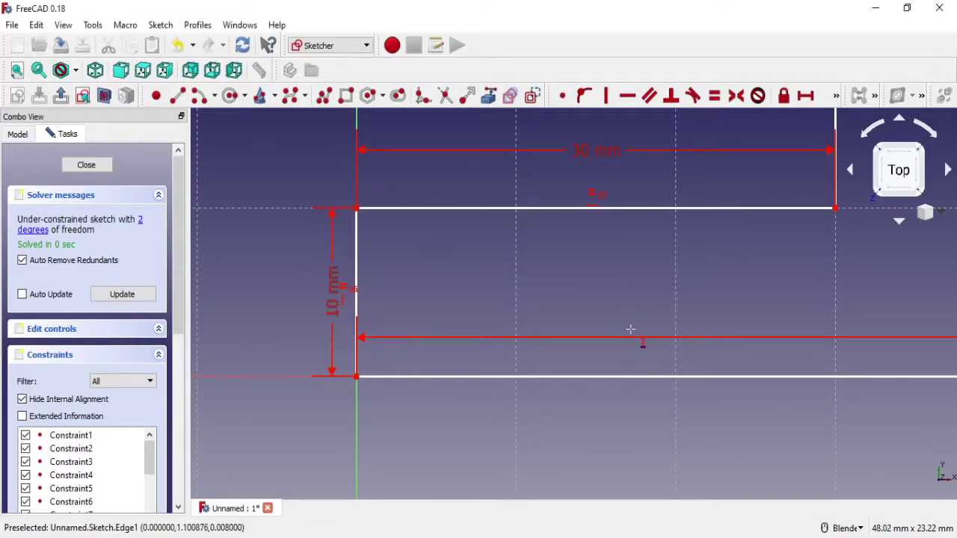
scroll(762, 243, down, 3)
scroll(760, 236, down, 1)
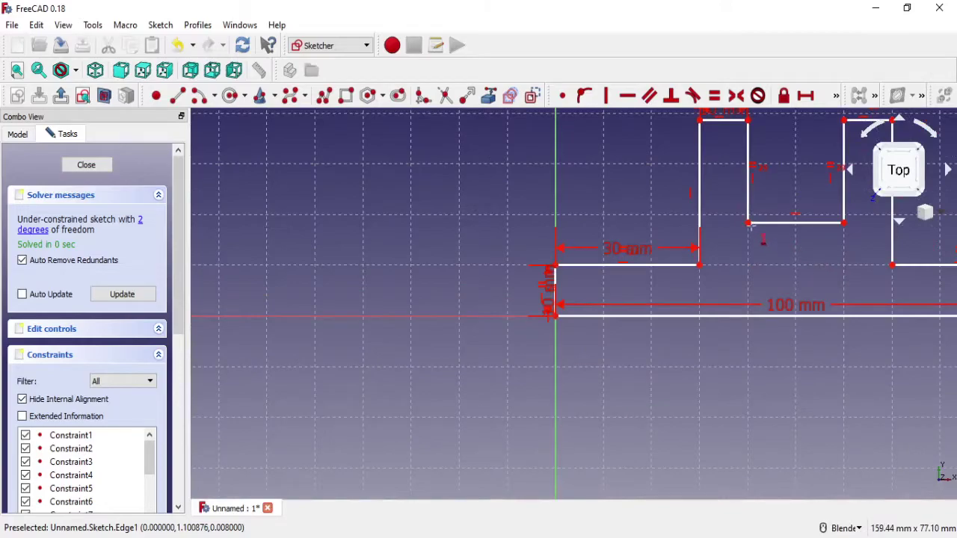
Give the inner step corner a vertical height of 20 mm from the origin
click(747, 223)
click(555, 315)
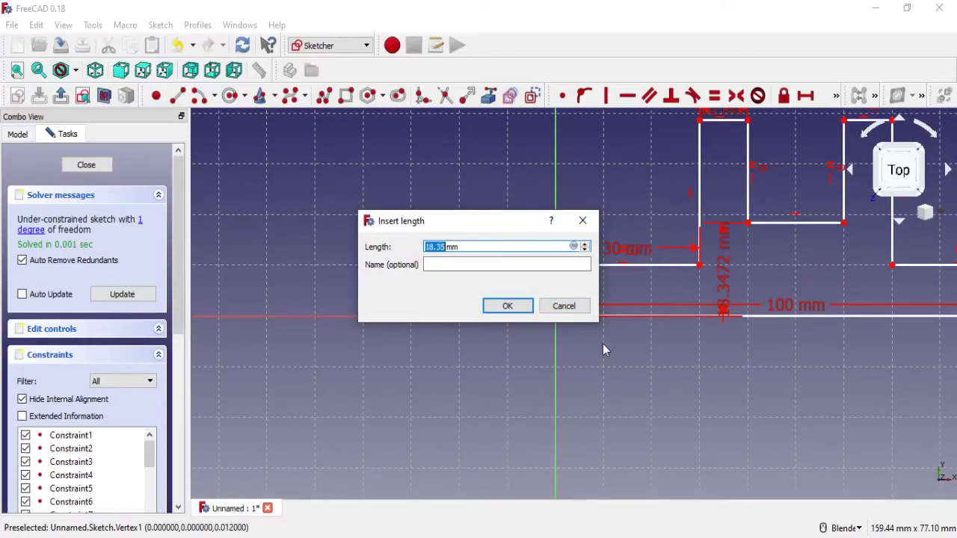
text(5)
click(513, 308)
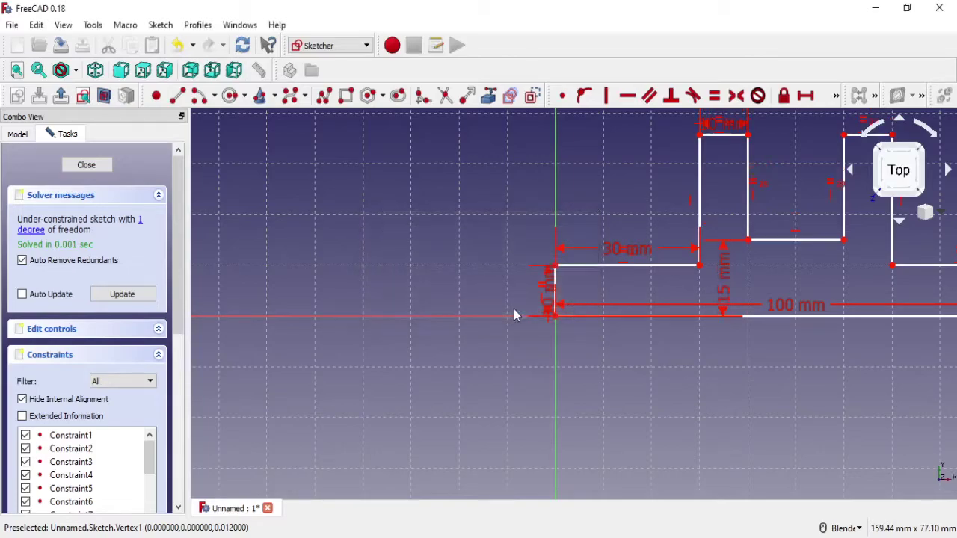
double_click(729, 296)
text(20)
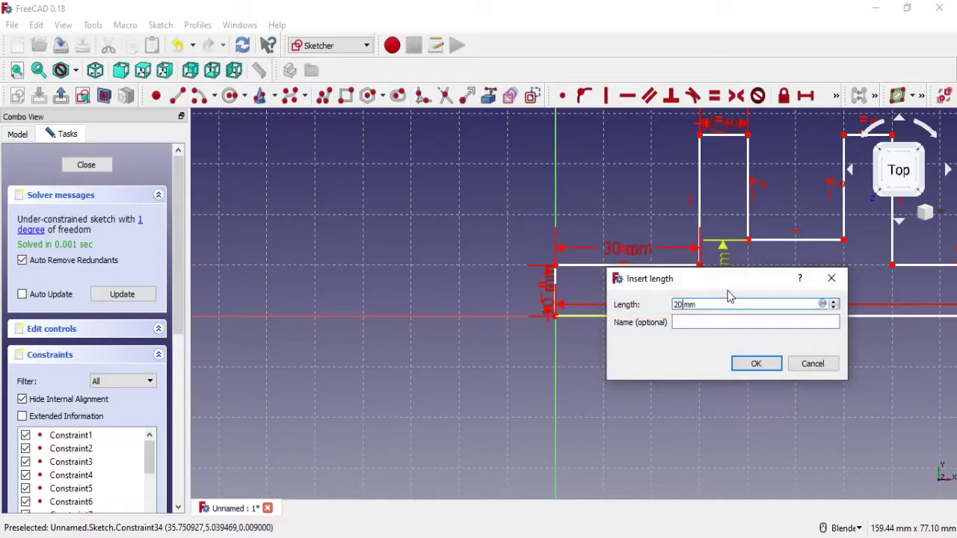
click(756, 363)
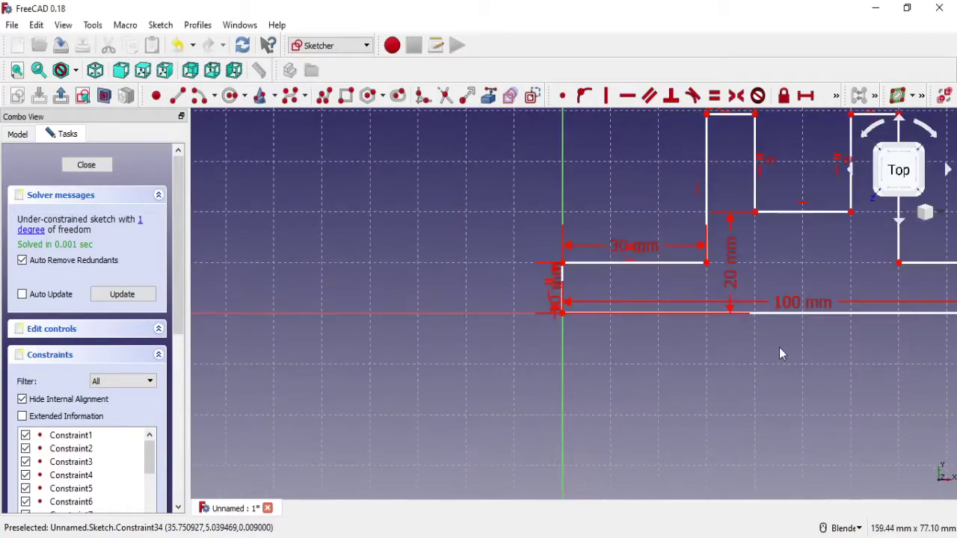
Stretch the fins upward and constrain the right fin's height to 50 mm
shift+middle_drag(779, 355, 590, 423)
scroll(600, 216, down, 2)
shift+middle_drag(600, 216, 641, 324)
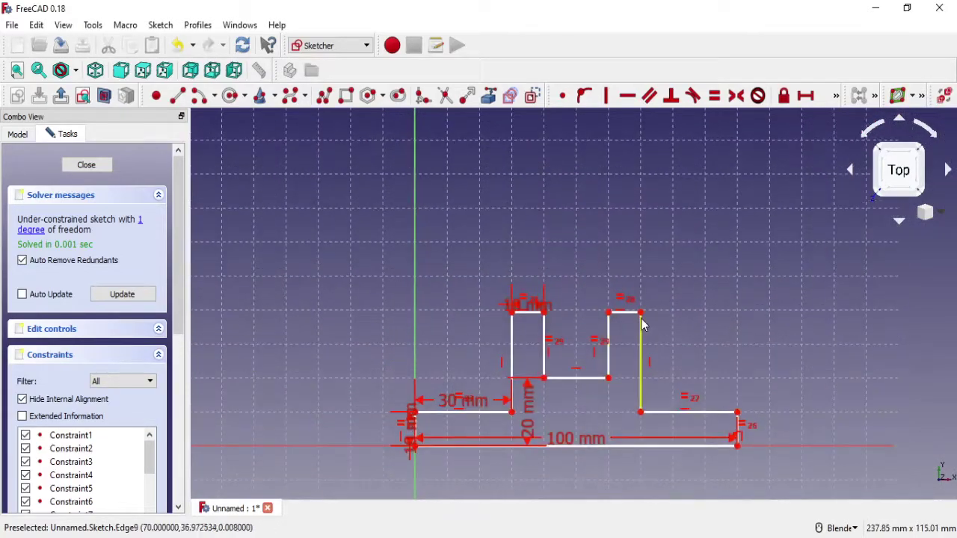
drag(642, 312, 671, 251)
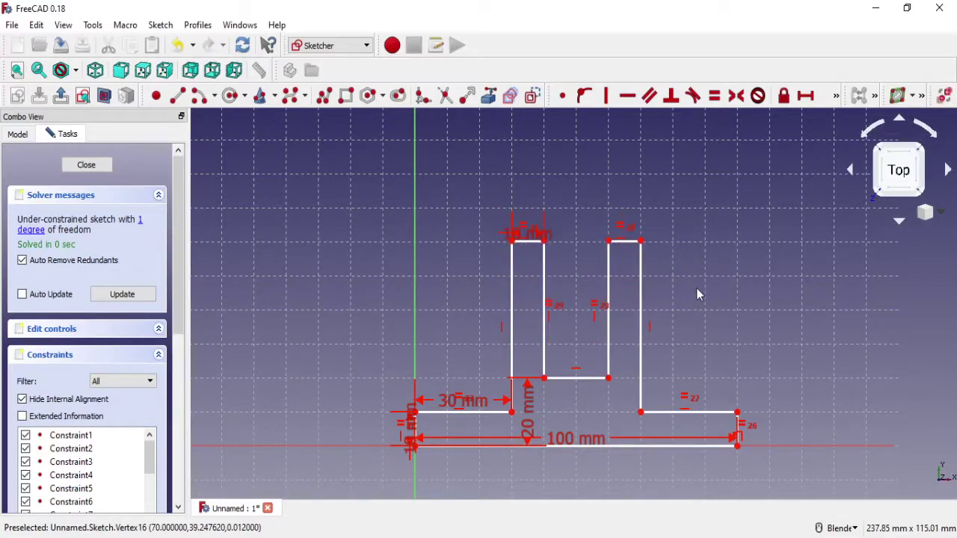
click(836, 97)
click(561, 118)
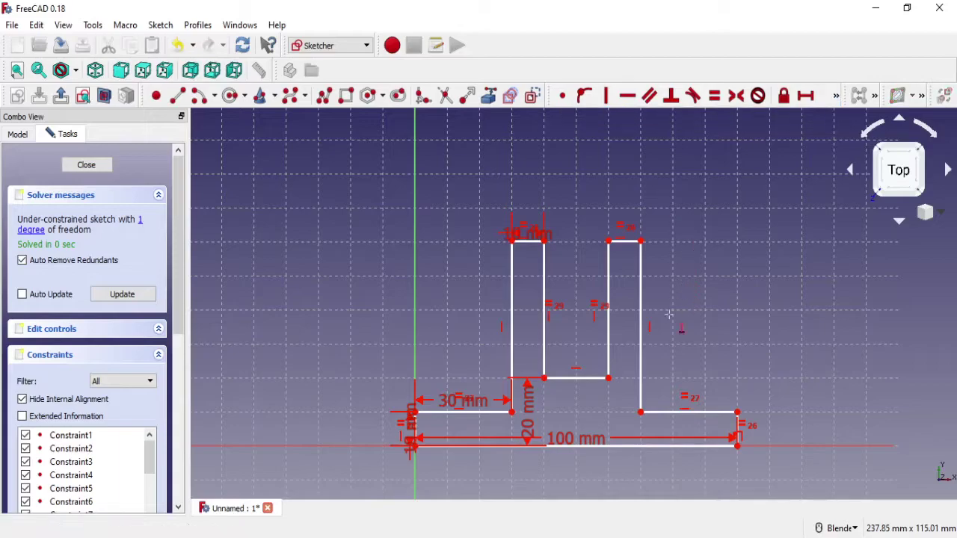
click(642, 365)
text(50)
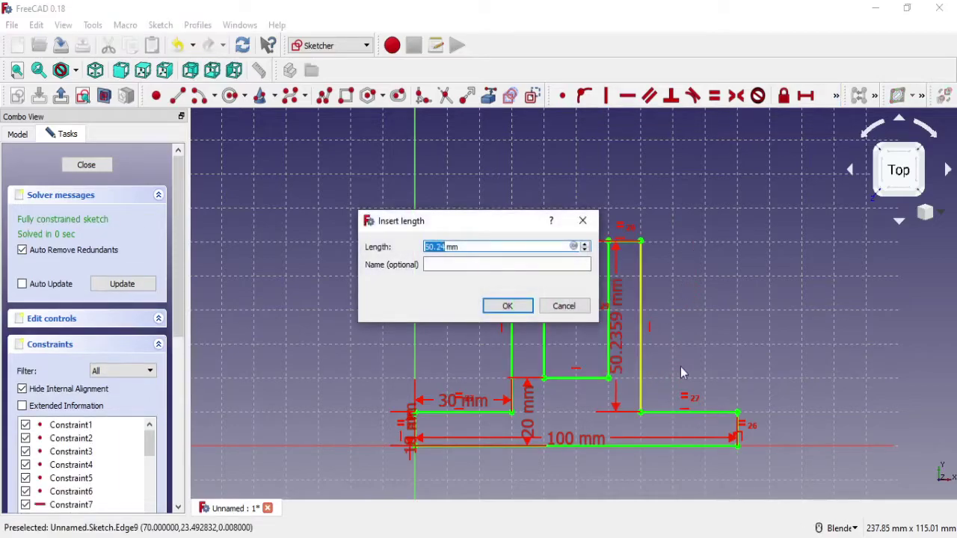
click(508, 305)
Edit the horizontal offset dimension so it reads 30 mm
drag(466, 399, 466, 366)
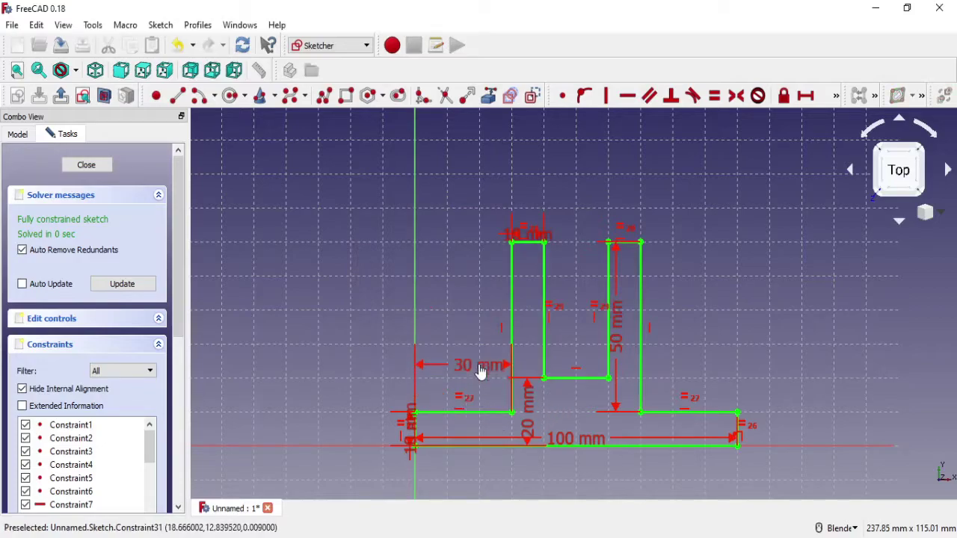
double_click(466, 365)
text(20)
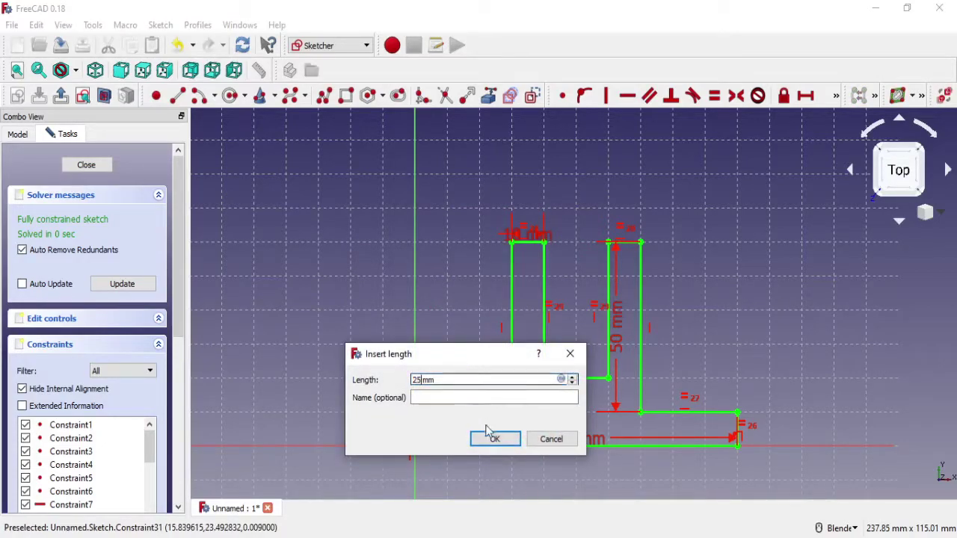
click(494, 439)
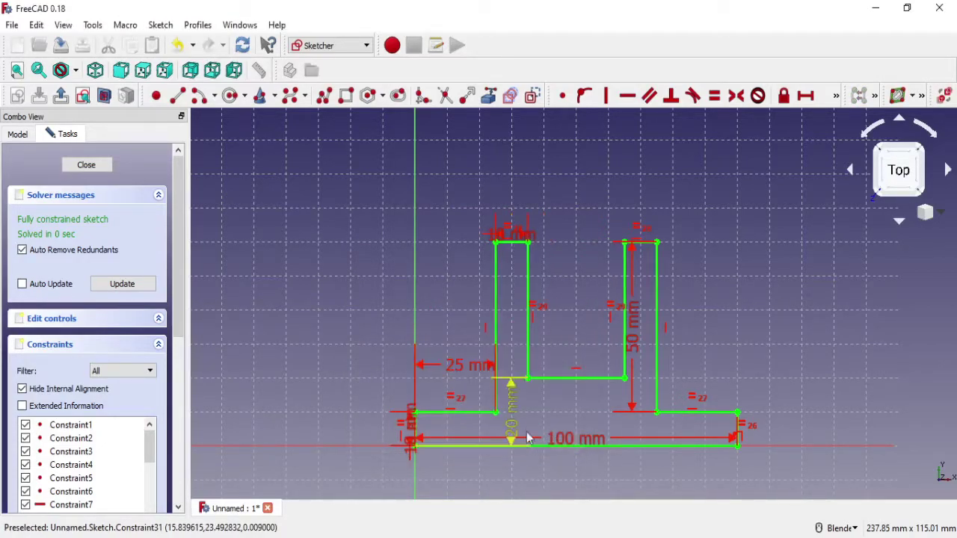
double_click(462, 370)
text(30)
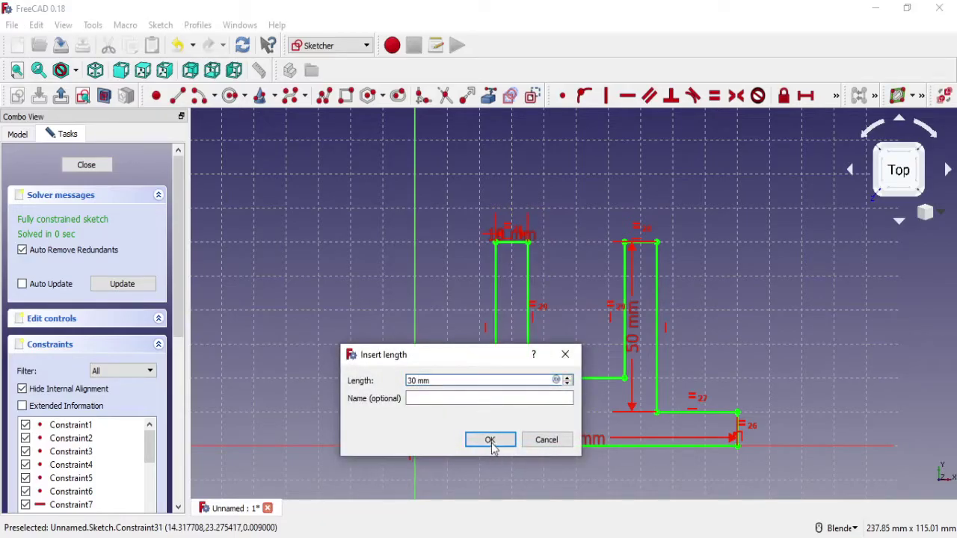
click(490, 440)
mouse_move(551, 417)
middle_down()
mouse_move(643, 397)
mouse_move(639, 299)
mouse_move(652, 286)
middle_up()
Close the sketch and pad the two-fin profile to a length of 70 mm
click(87, 164)
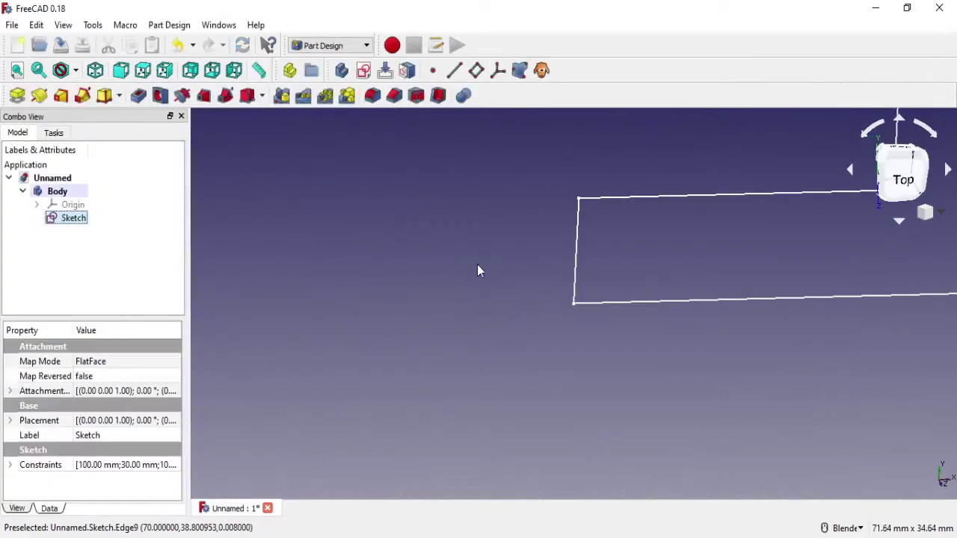
mouse_move(490, 333)
middle_down()
mouse_move(598, 327)
mouse_move(584, 304)
middle_up()
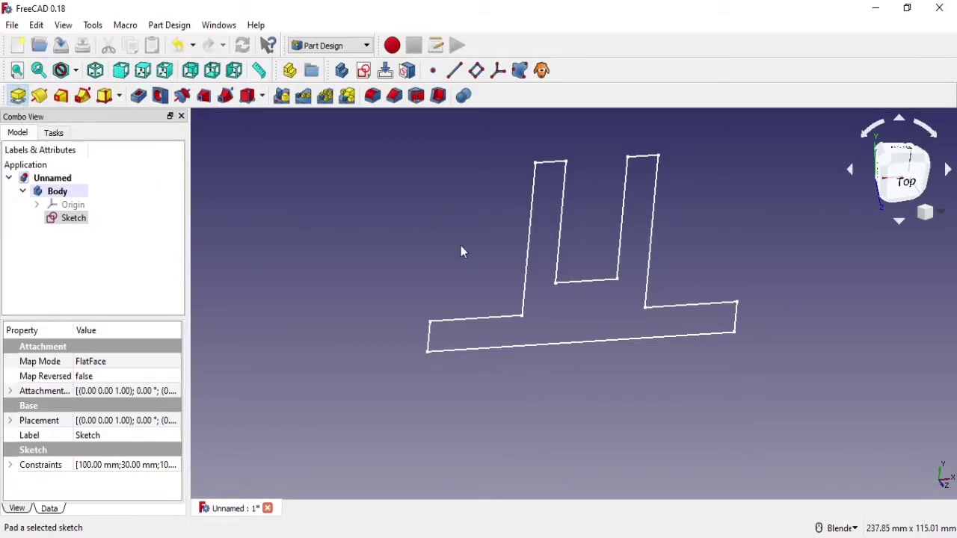
mouse_move(553, 258)
middle_down()
mouse_move(620, 239)
mouse_move(636, 171)
mouse_move(631, 150)
mouse_move(639, 222)
mouse_move(566, 295)
middle_up()
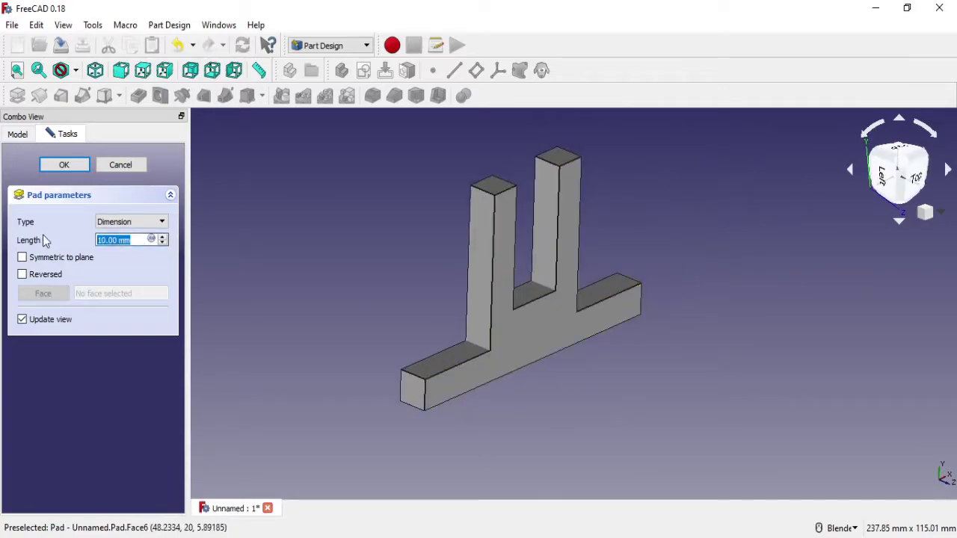
text(60)
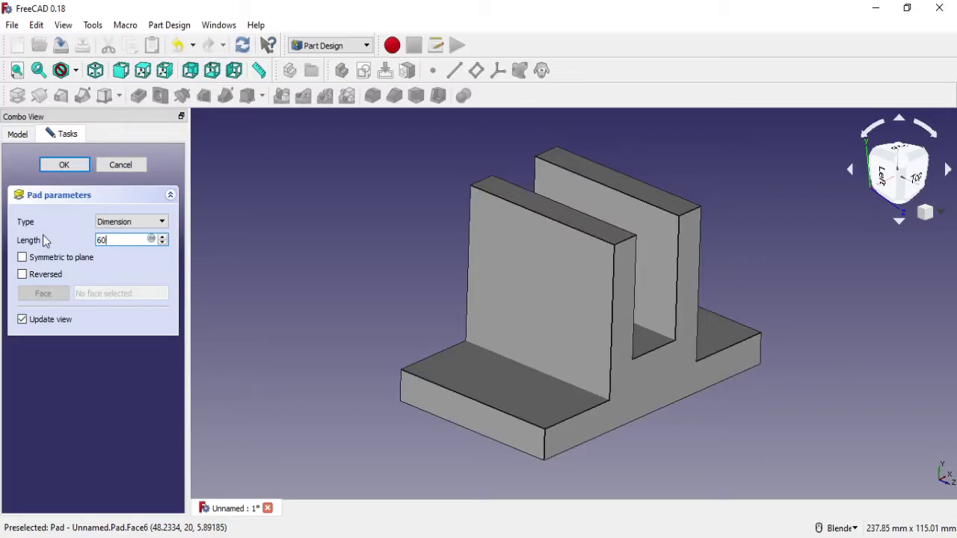
key(BackSpace)
key(BackSpace)
text(70)
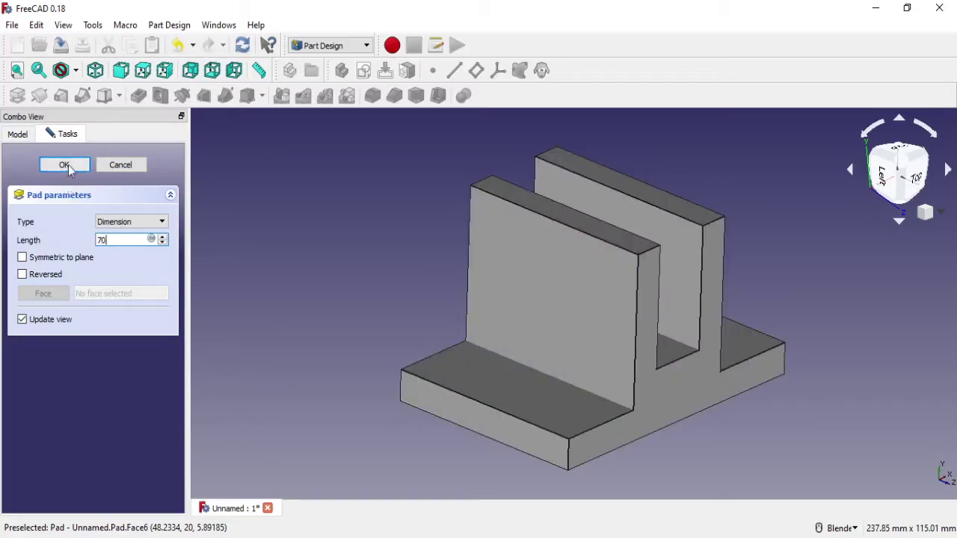
click(63, 165)
mouse_move(637, 406)
middle_down()
mouse_move(587, 374)
mouse_move(663, 171)
mouse_move(673, 185)
middle_up()
click(37, 217)
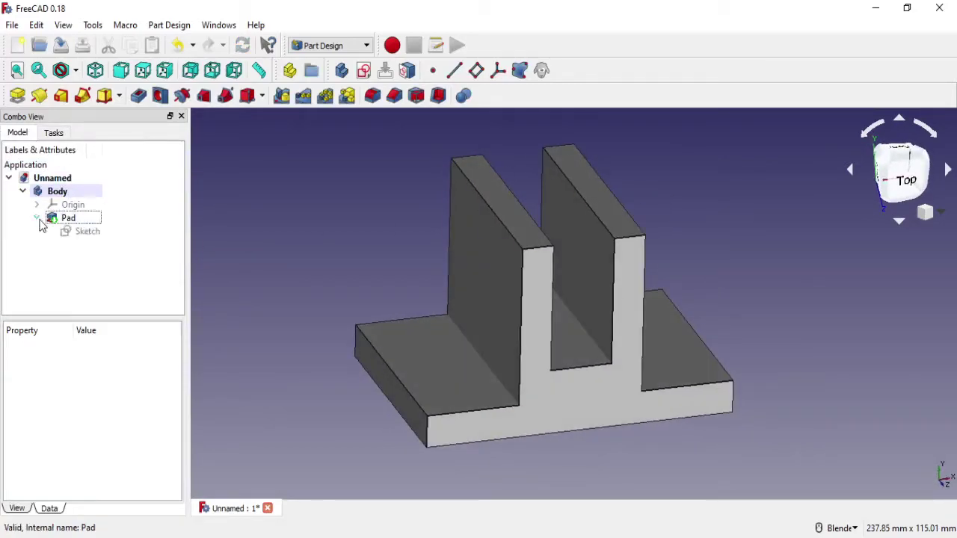
right_click(82, 231)
click(113, 242)
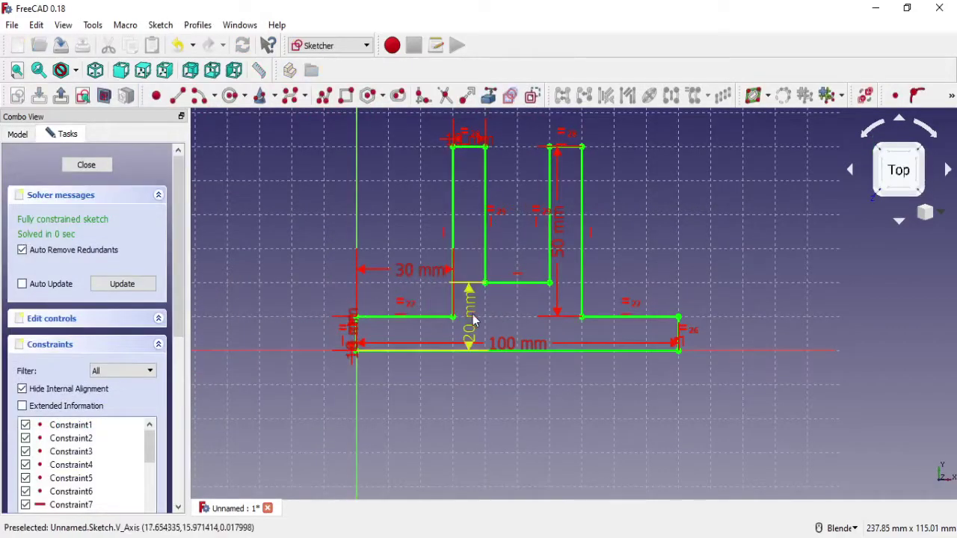
scroll(469, 322, up, 2)
scroll(377, 318, up, 2)
Fillet the four inner corners of the gap between the fins
click(423, 97)
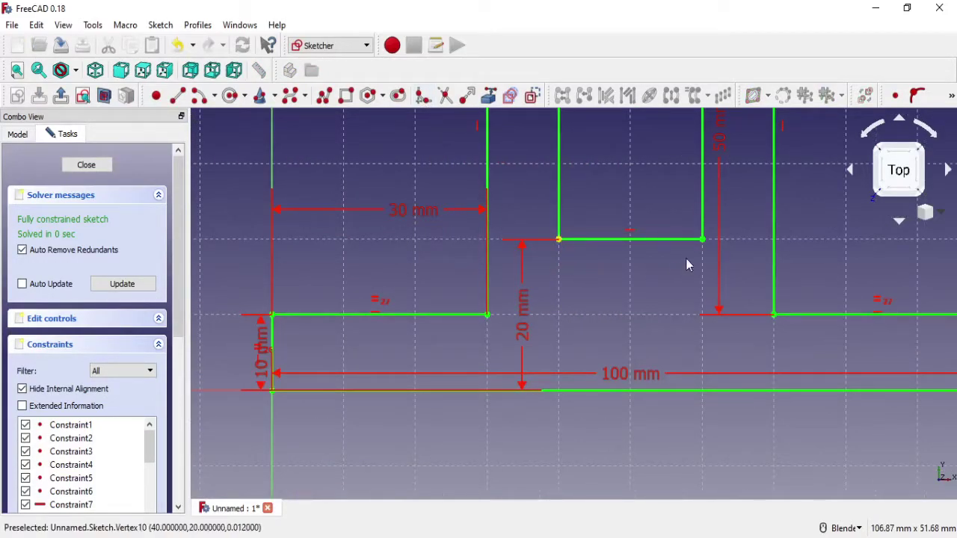
click(559, 240)
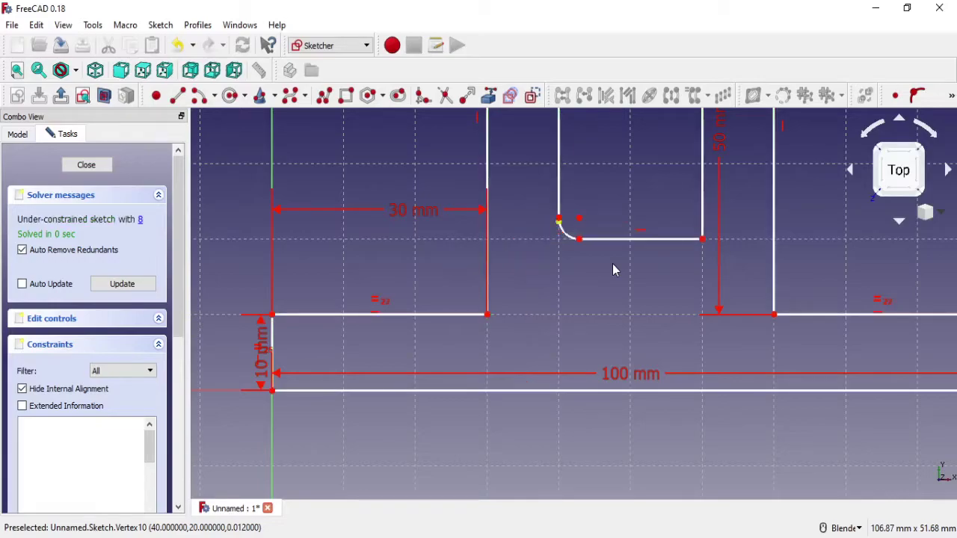
click(702, 239)
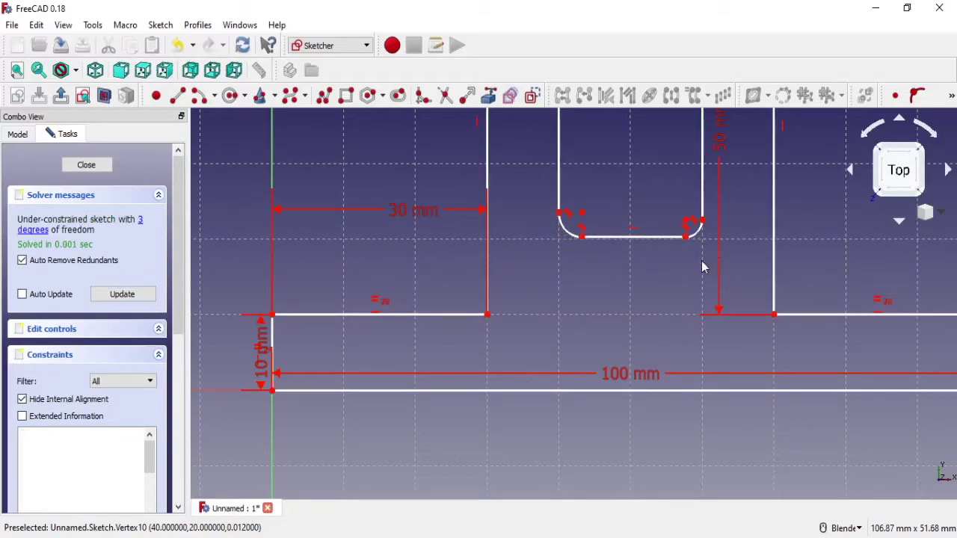
click(775, 317)
click(488, 314)
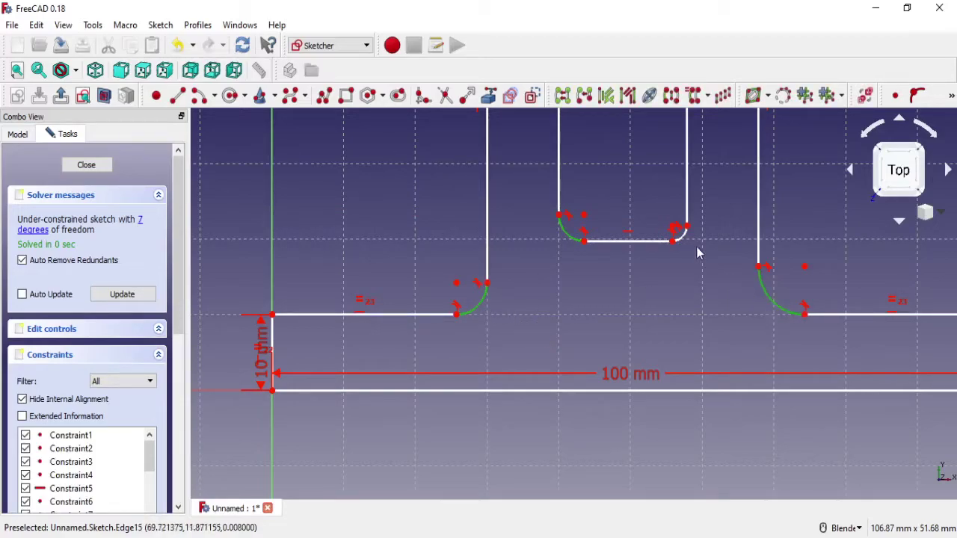
Constrain the four fillets to equal radii and bring up the radius-versus-diameter choices
click(952, 97)
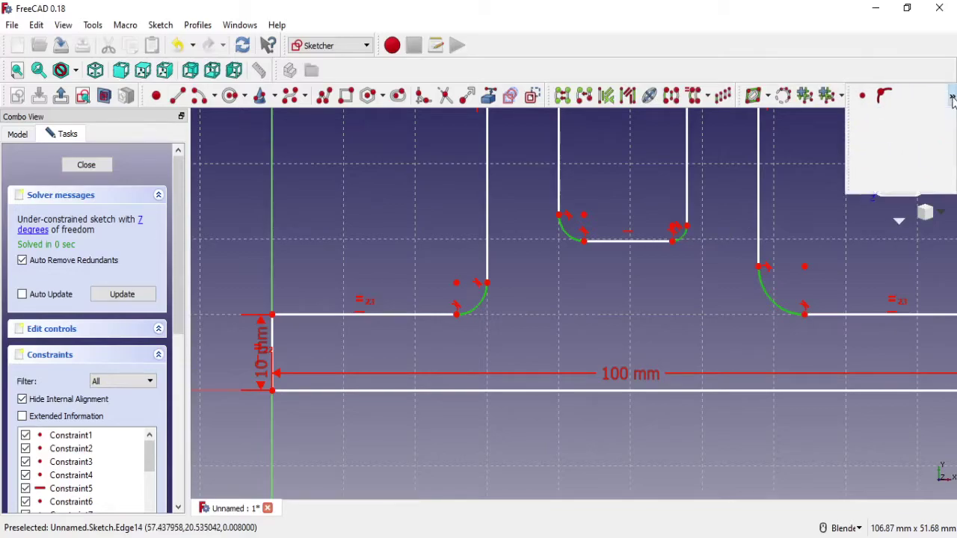
click(928, 120)
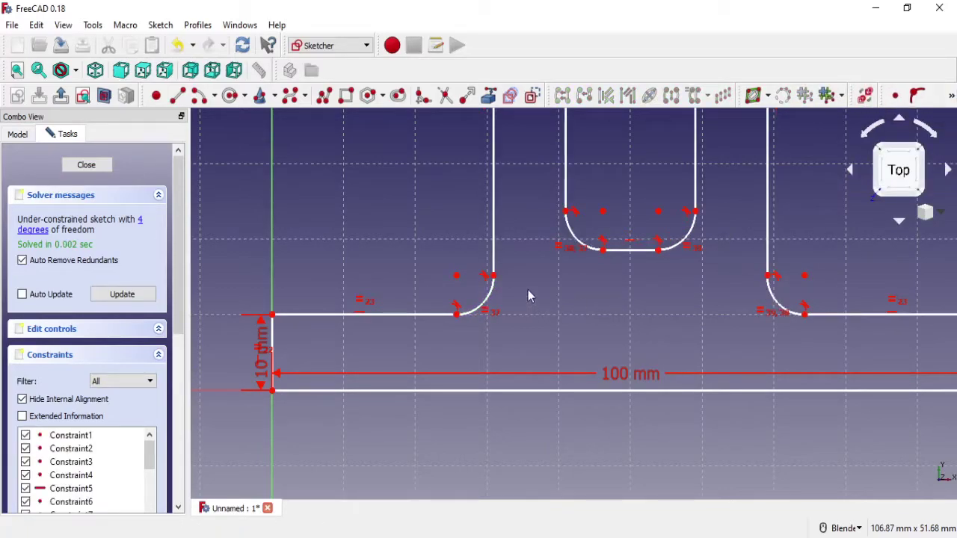
click(951, 100)
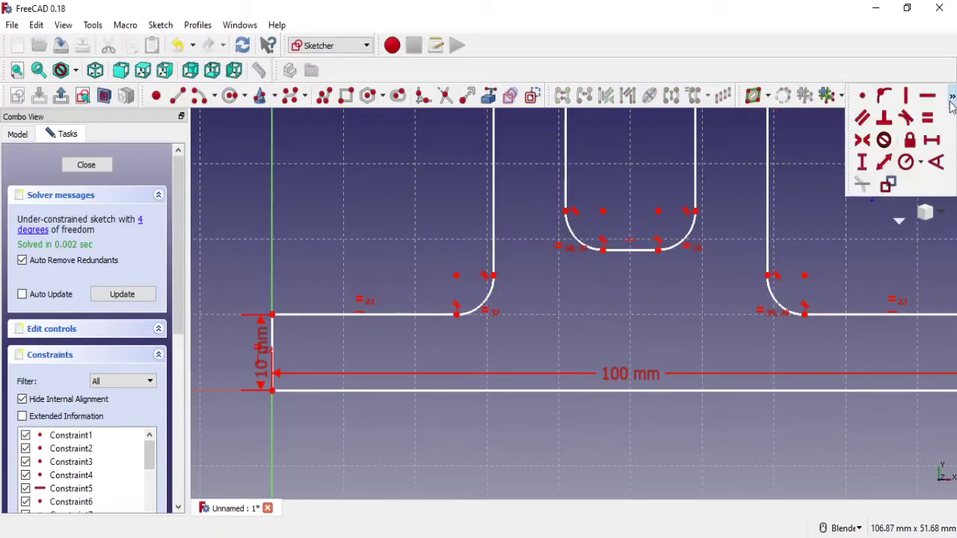
click(920, 163)
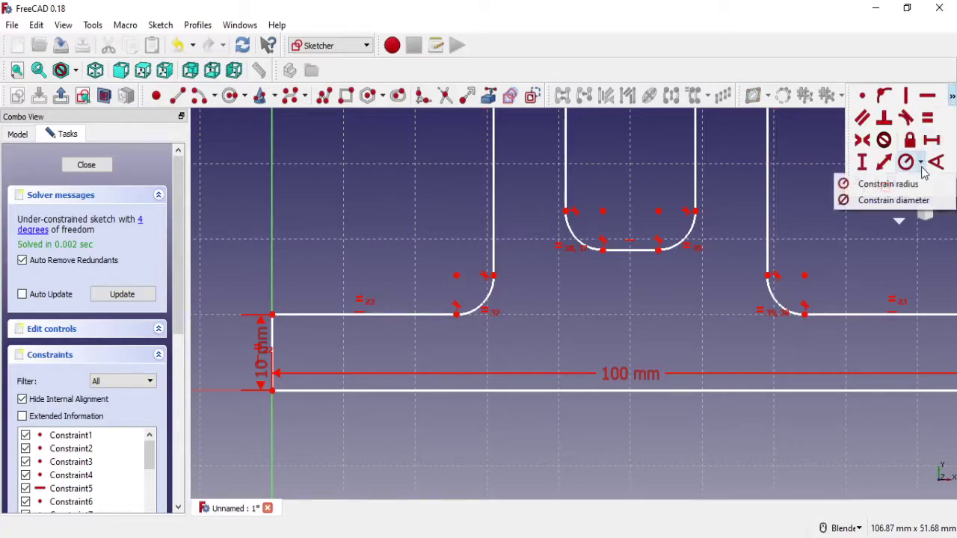
Give the lower-left fillet arc a 2 mm radius
click(906, 185)
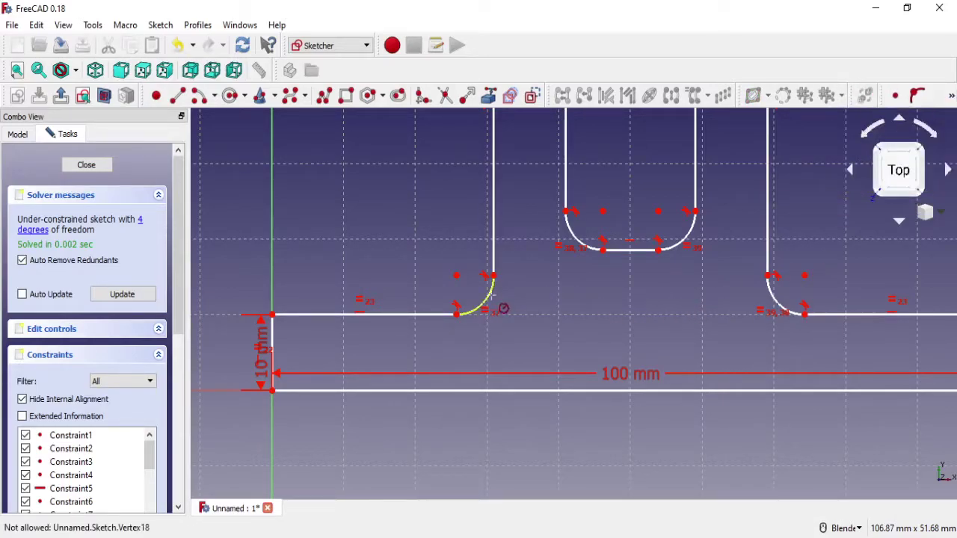
click(484, 302)
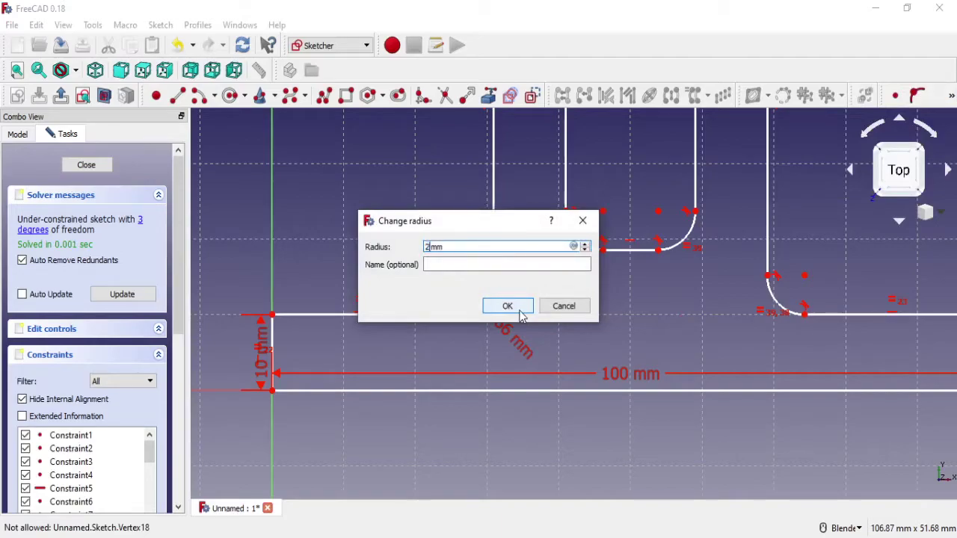
click(518, 311)
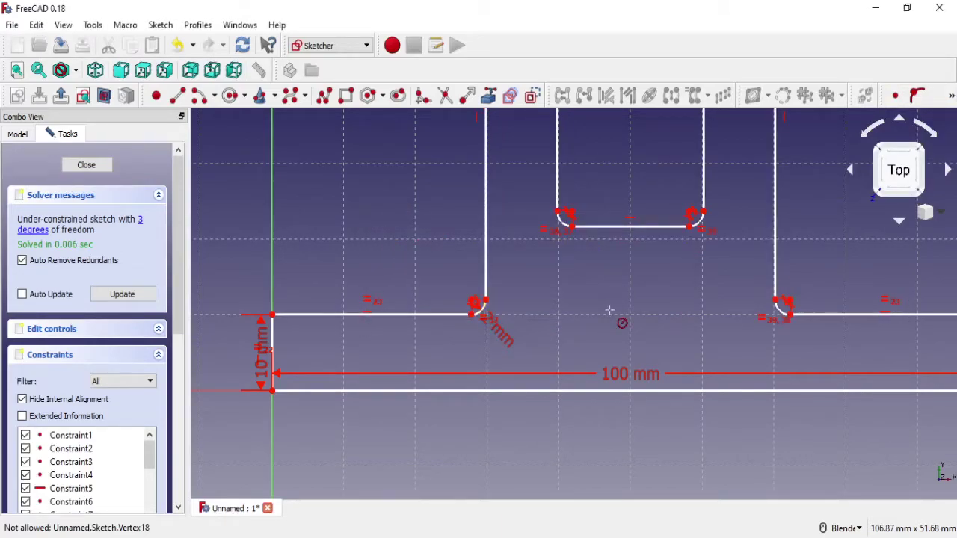
scroll(610, 311, down, 2)
scroll(610, 311, down, 5)
scroll(658, 247, up, 4)
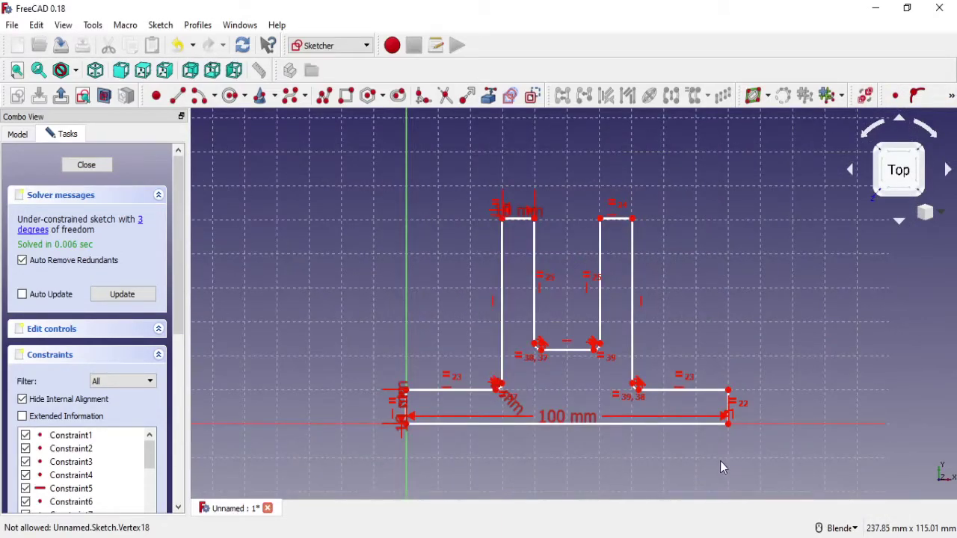
Drag the right fin's top-right corner to a new position
right_click(732, 435)
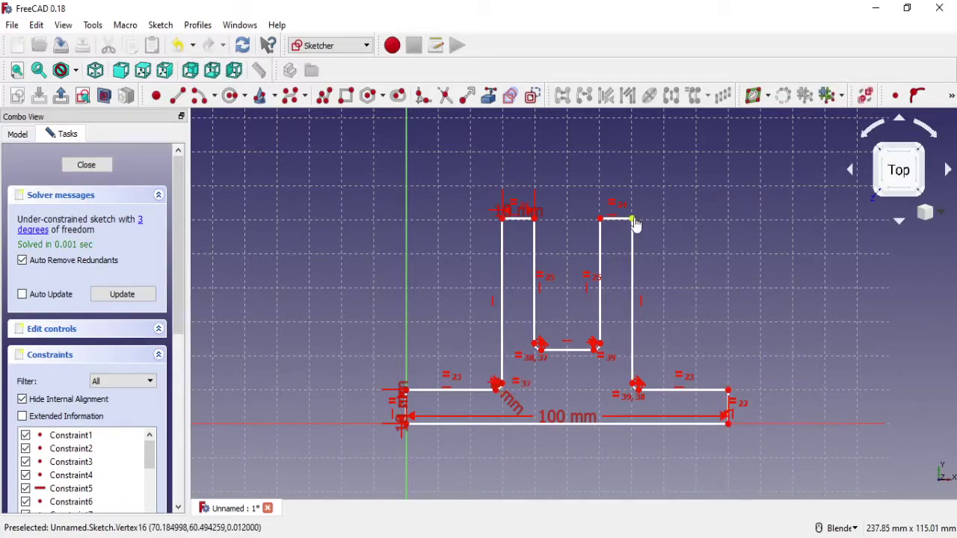
drag(633, 218, 657, 247)
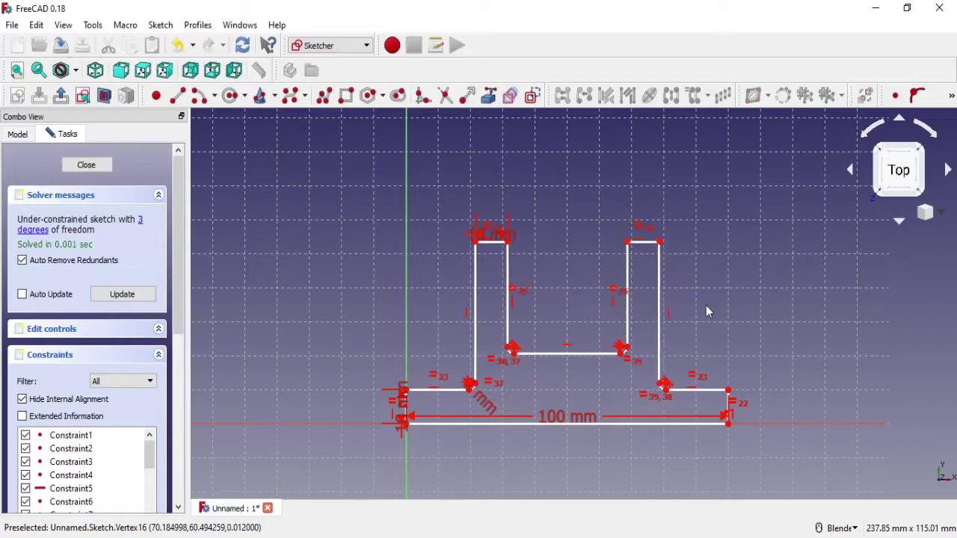
scroll(403, 409, up, 2)
scroll(404, 409, up, 3)
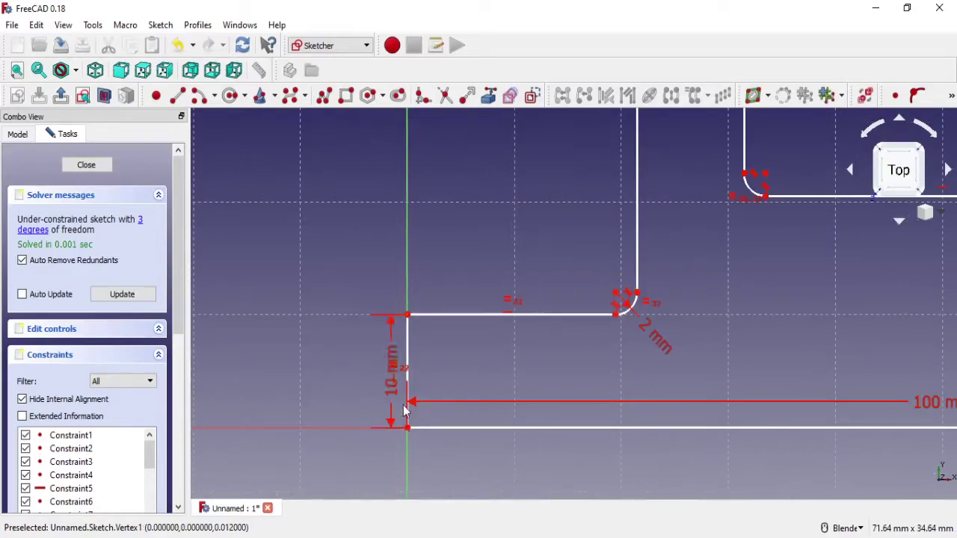
Try a horizontal distance on the profile's upper-left corner, then cancel it
click(952, 99)
click(931, 141)
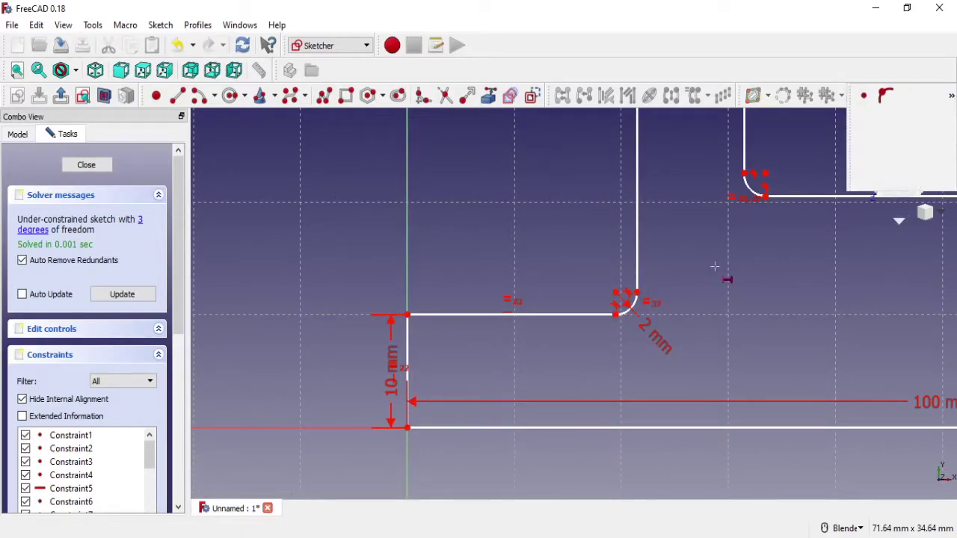
click(408, 317)
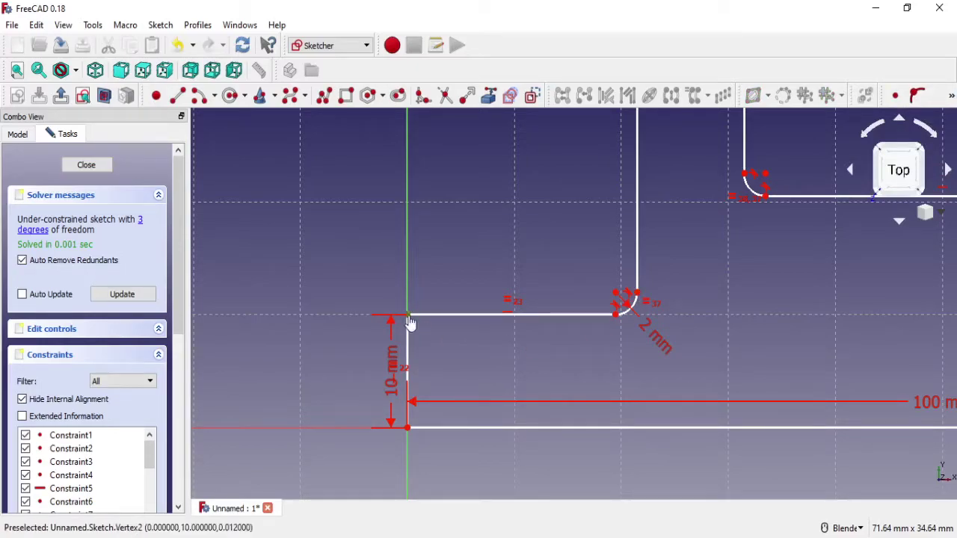
click(408, 315)
click(568, 307)
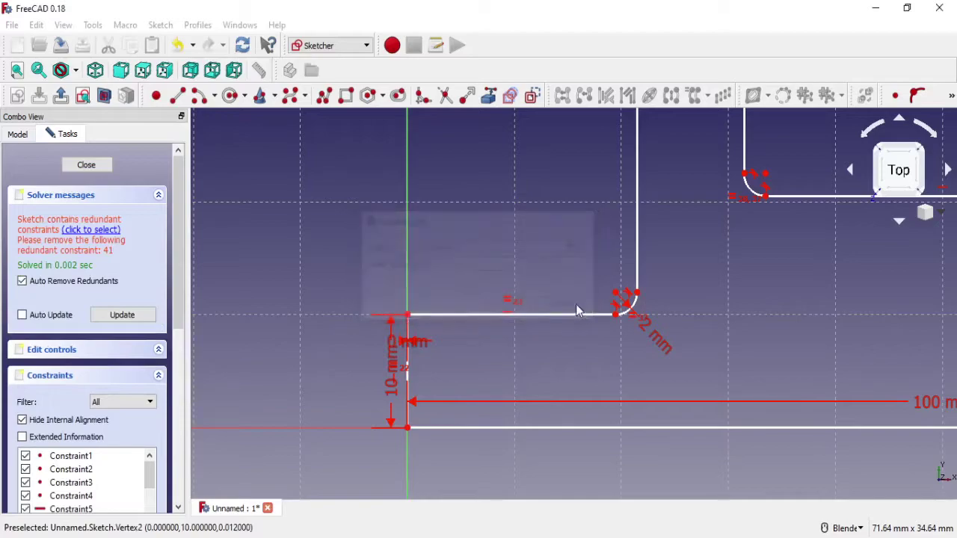
Set 30 mm horizontal distance from the left fin's fillet vertex to the upper-left corner
click(952, 97)
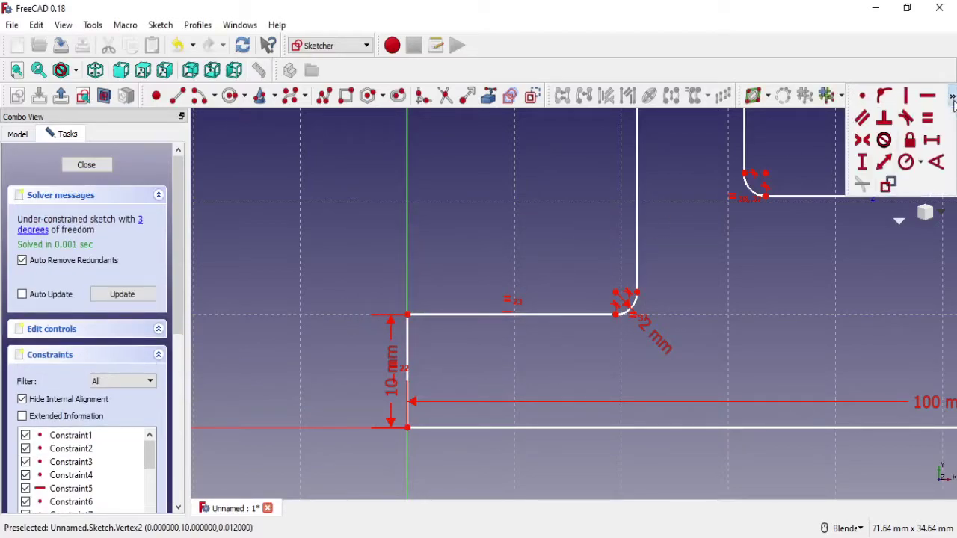
click(640, 297)
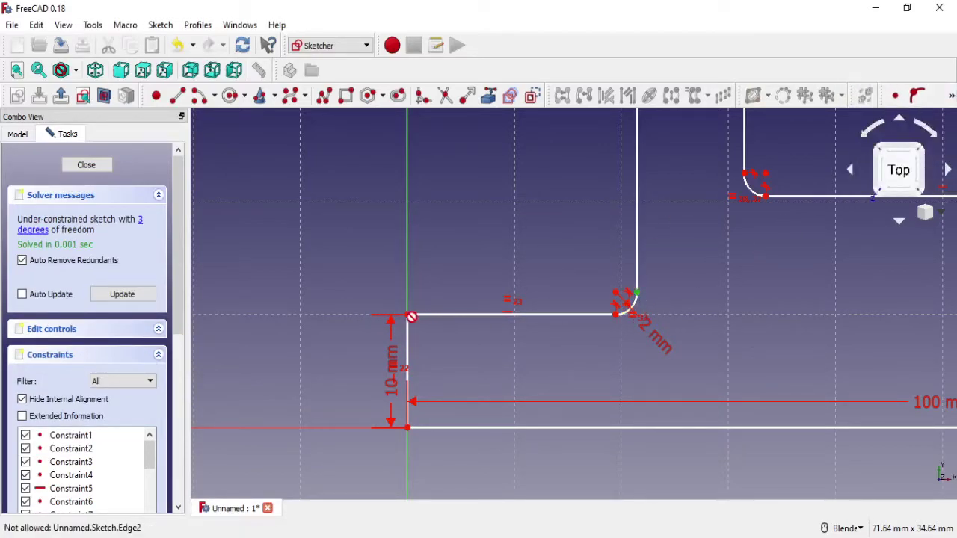
click(413, 315)
text(25)
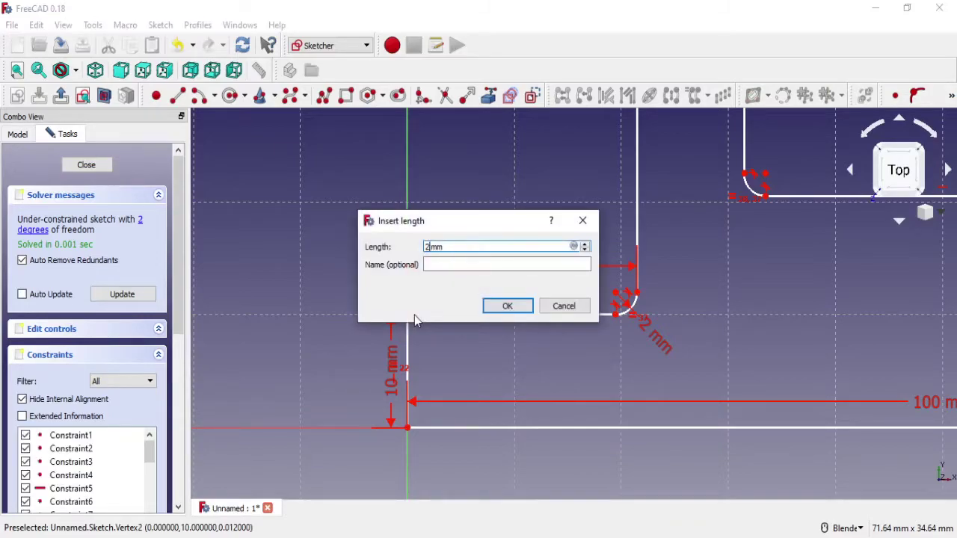
click(505, 306)
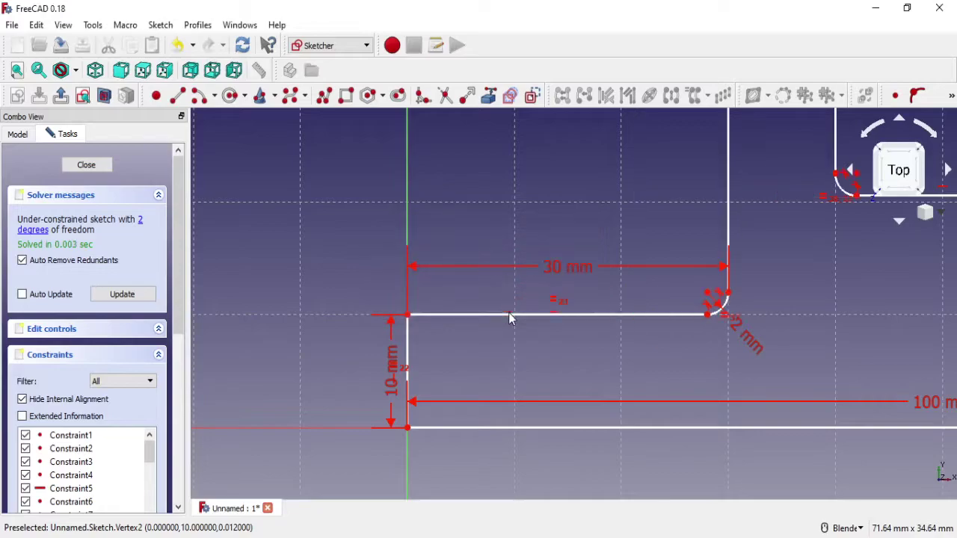
Reframe the whole profile and arm the vertical distance constraint after a cancelled pick
scroll(633, 284, down, 4)
shift+middle_drag(715, 301, 541, 330)
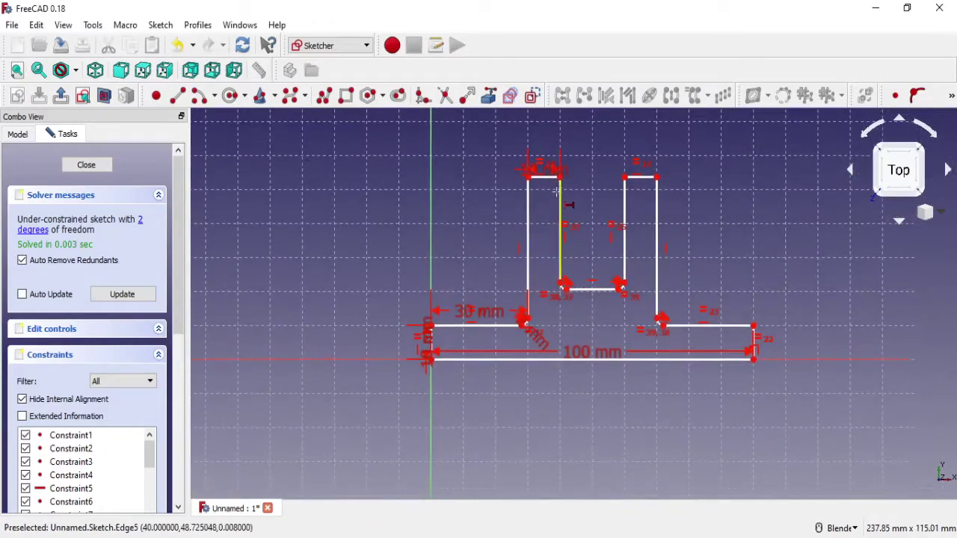
scroll(533, 181, up, 3)
scroll(519, 277, down, 3)
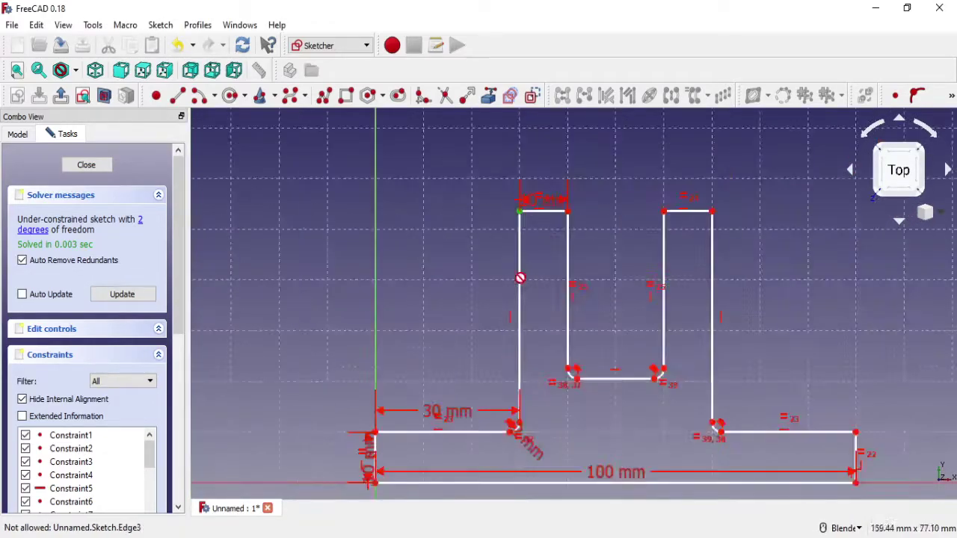
scroll(467, 393, up, 2)
scroll(467, 392, up, 1)
click(406, 272)
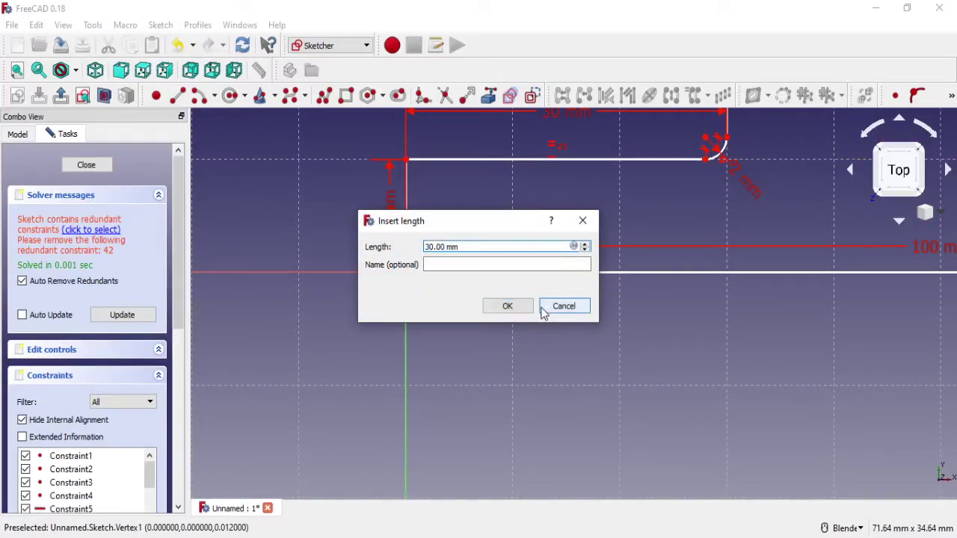
click(542, 310)
click(951, 95)
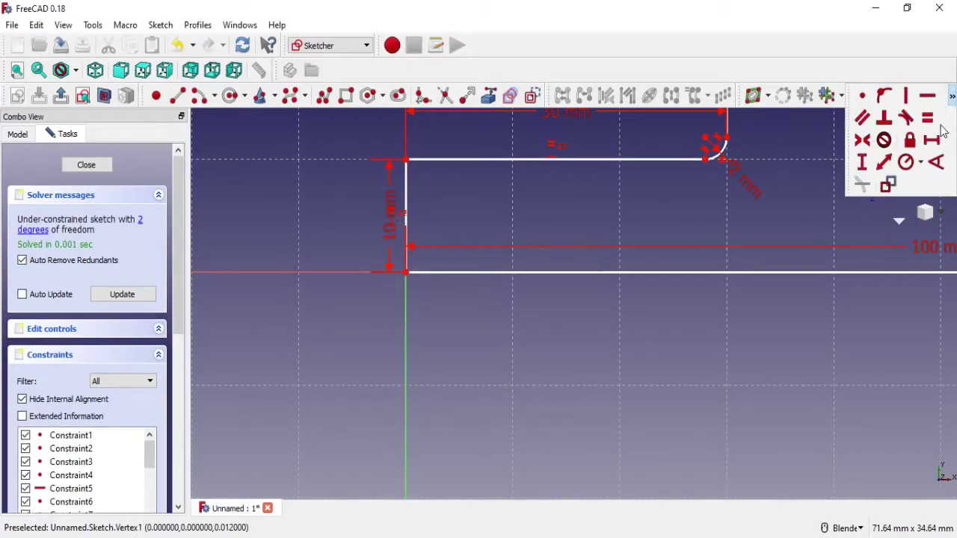
click(866, 166)
Set the left fin's edge height to 50 mm
scroll(480, 302, down, 3)
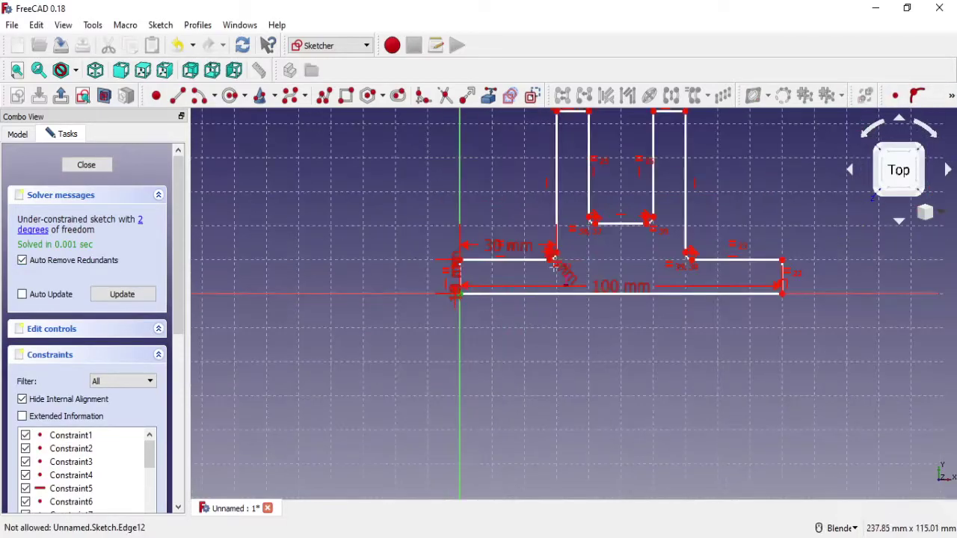
scroll(476, 175, up, 3)
click(483, 146)
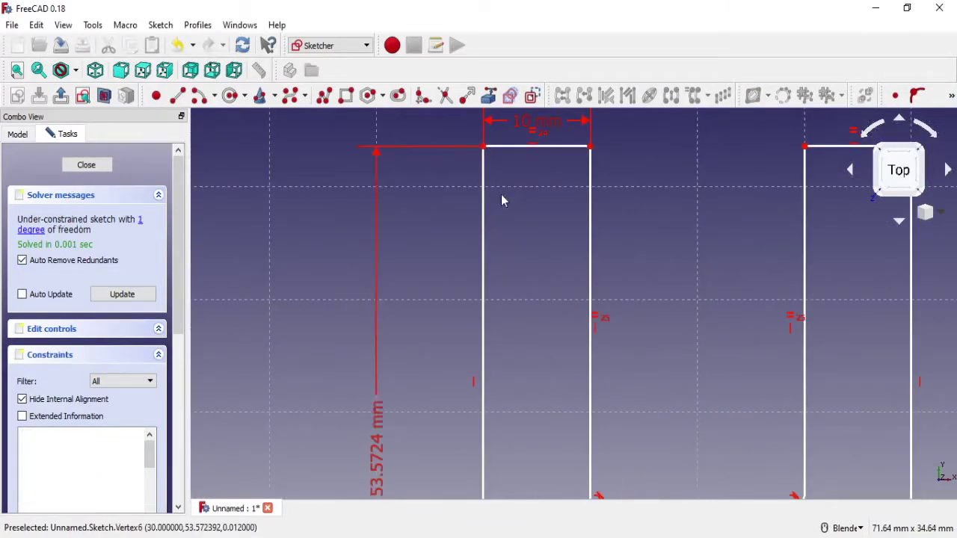
text(50)
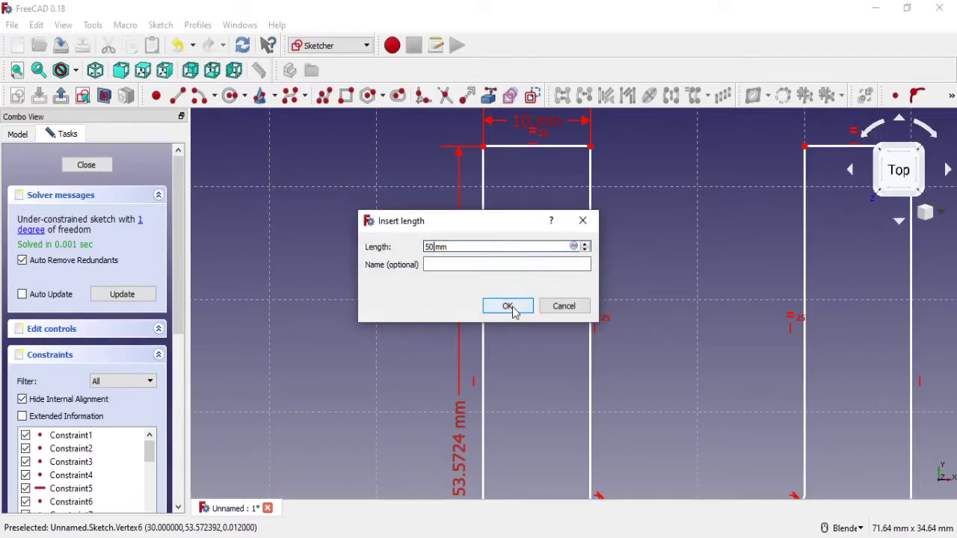
click(507, 306)
Dimension the gap floor 20 mm above the base bottom, fully constraining the sketch
scroll(512, 306, down, 5)
scroll(546, 311, up, 3)
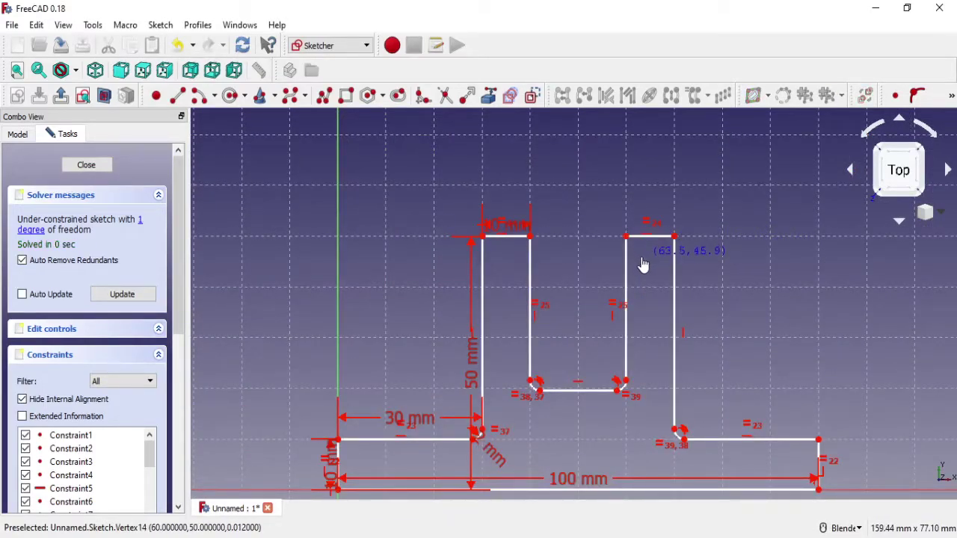
mouse_move(631, 379)
mouse_down()
mouse_move(639, 362)
mouse_move(641, 389)
mouse_up()
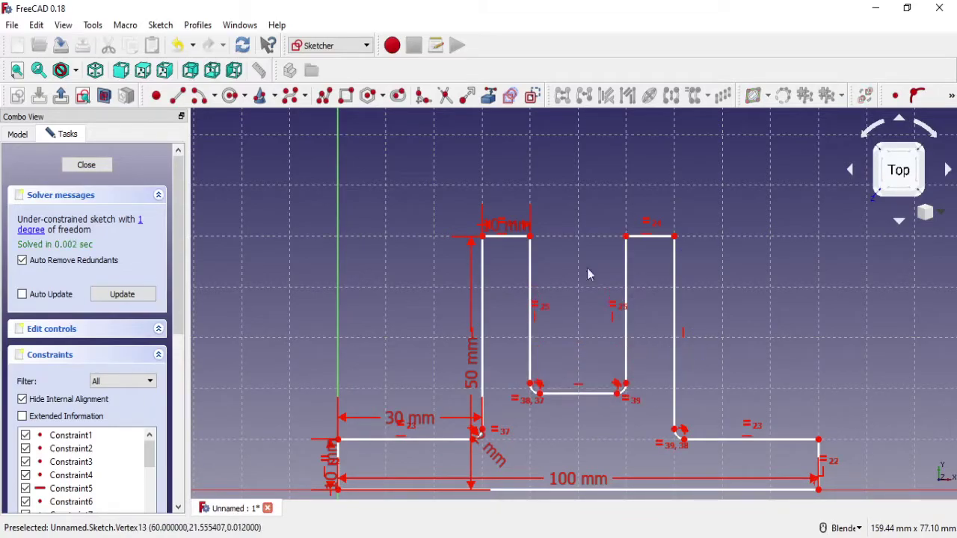
click(952, 95)
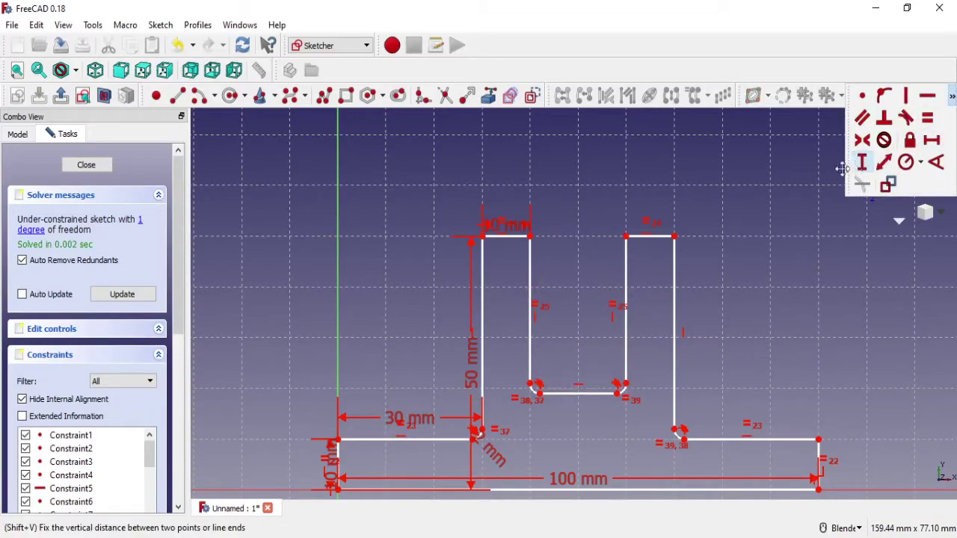
scroll(822, 150, up, 2)
scroll(807, 120, up, 2)
scroll(655, 286, up, 2)
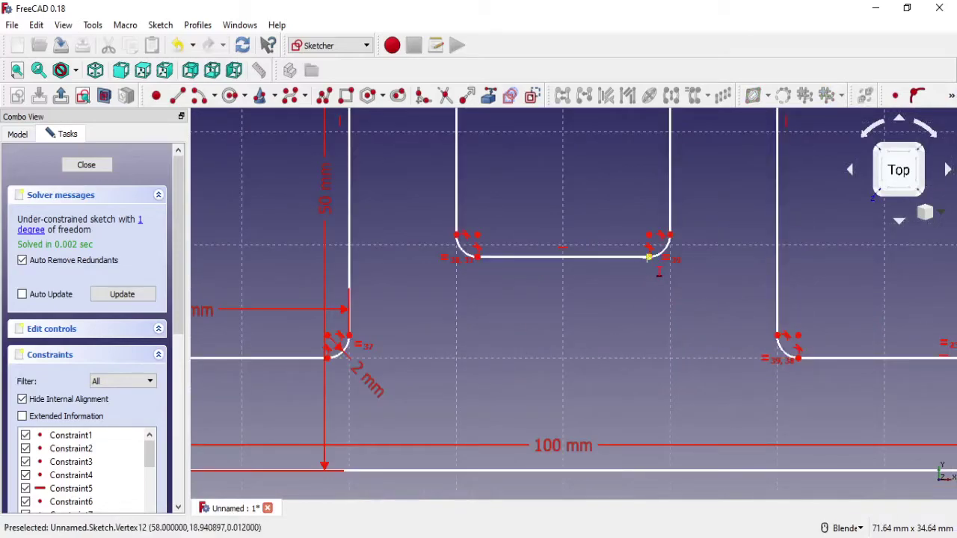
scroll(655, 305, down, 2)
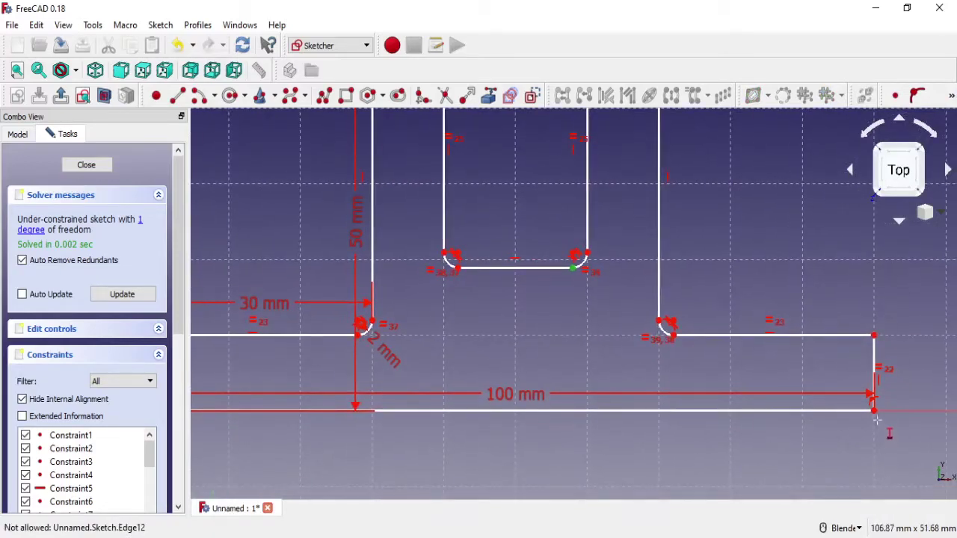
click(875, 411)
text(20)
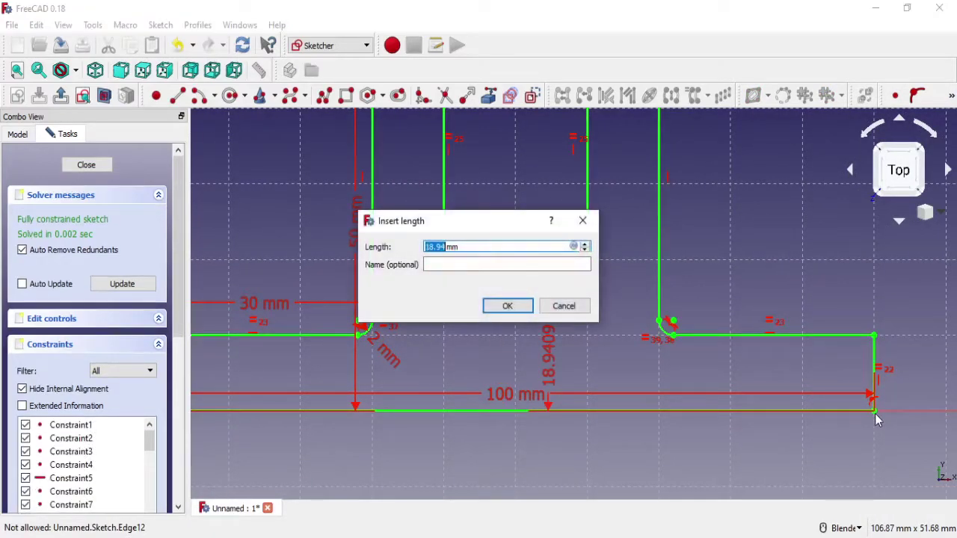
click(529, 311)
scroll(530, 306, down, 3)
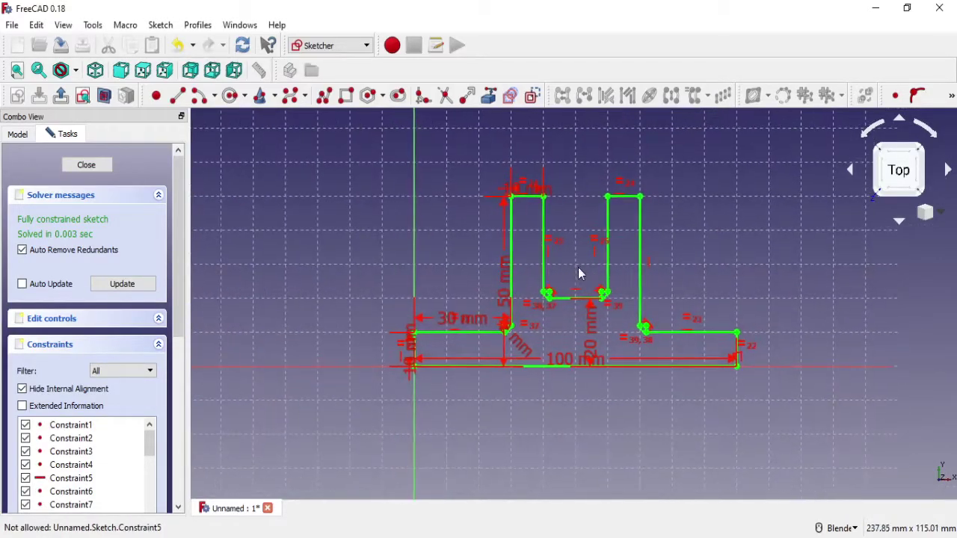
Leave the sketch, orbit the solid, and start a new sketch on its flat side face
key(Escape)
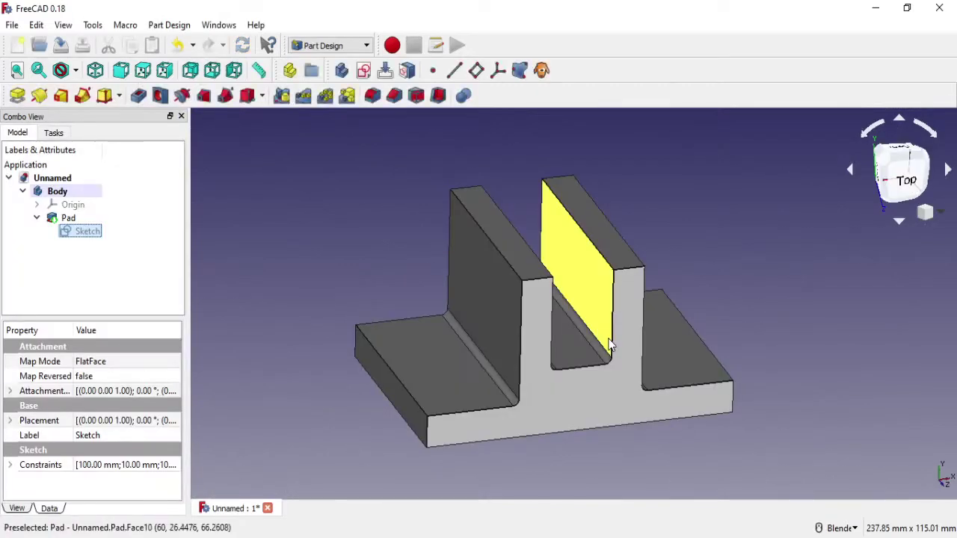
mouse_move(607, 338)
middle_down()
mouse_move(498, 337)
mouse_move(581, 329)
mouse_move(609, 288)
mouse_move(707, 401)
mouse_move(624, 379)
mouse_move(641, 316)
mouse_move(735, 297)
mouse_move(728, 325)
middle_up()
click(716, 366)
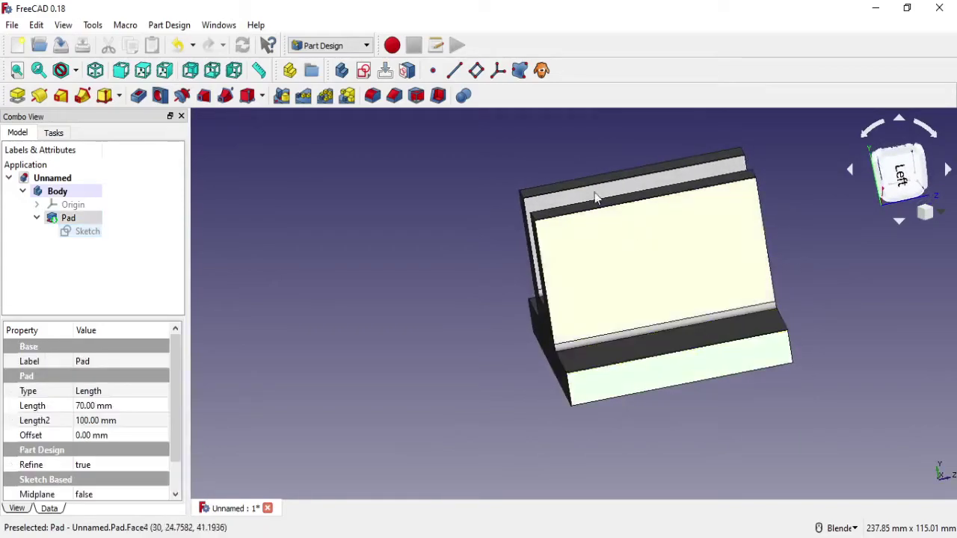
click(364, 71)
Roll and pan the sketch view, then snap back to the flat left view
scroll(625, 241, down, 3)
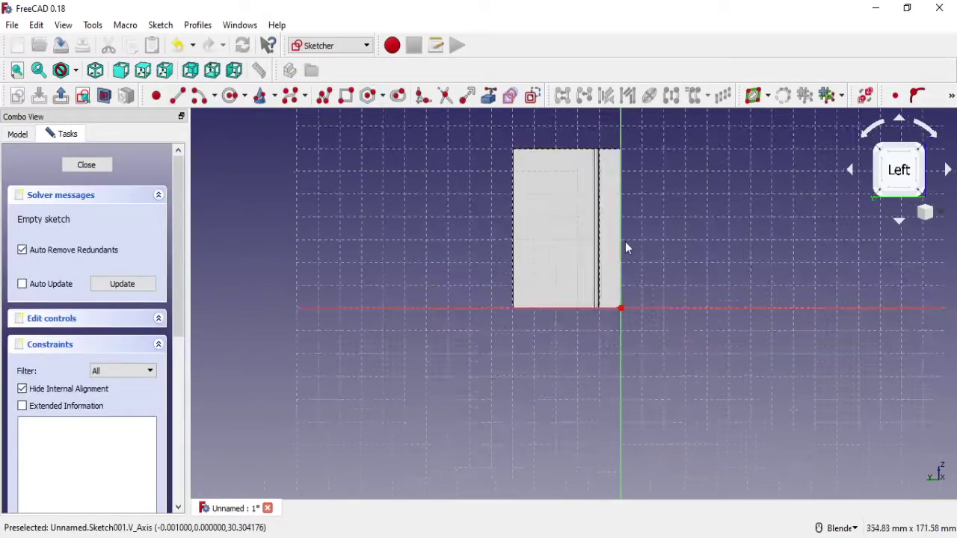
scroll(625, 241, down, 2)
click(937, 141)
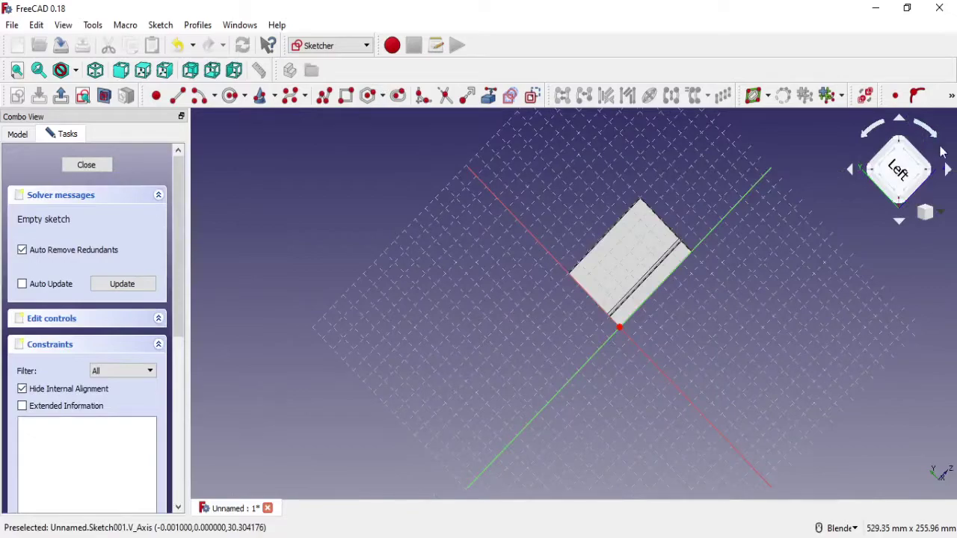
scroll(731, 322, up, 4)
scroll(661, 320, up, 2)
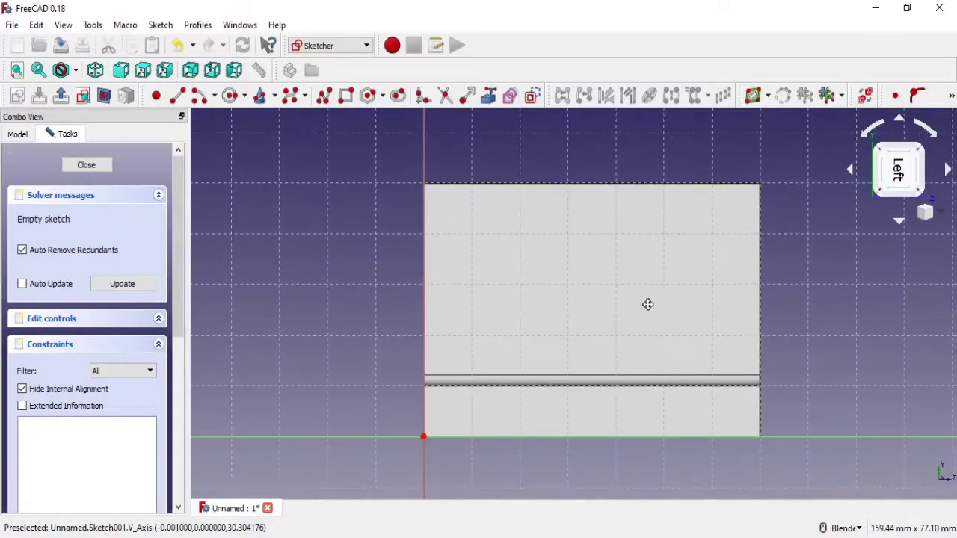
shift+middle_drag(647, 304, 537, 274)
middle_drag(596, 296, 534, 296)
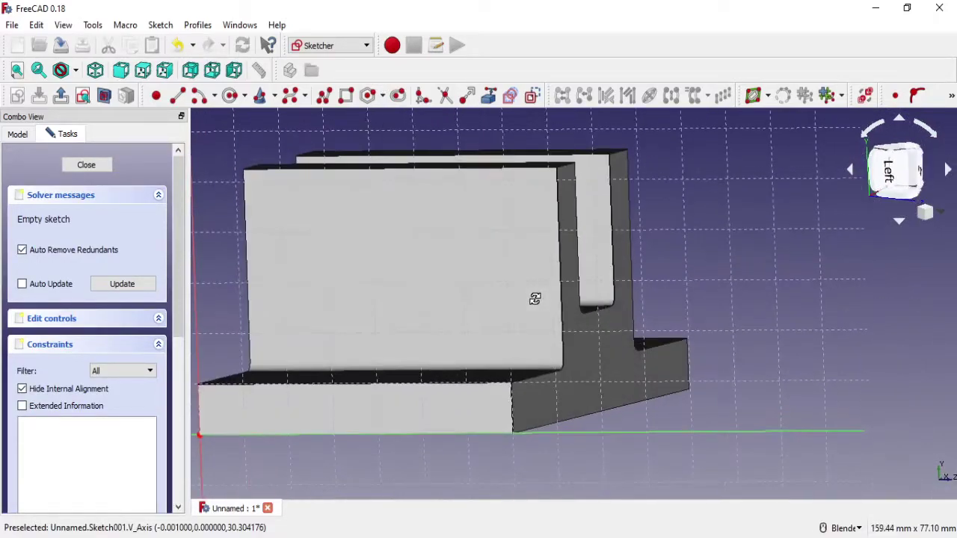
click(900, 185)
Roll the view a quarter turn and center it on the face rectangle
scroll(643, 247, down, 4)
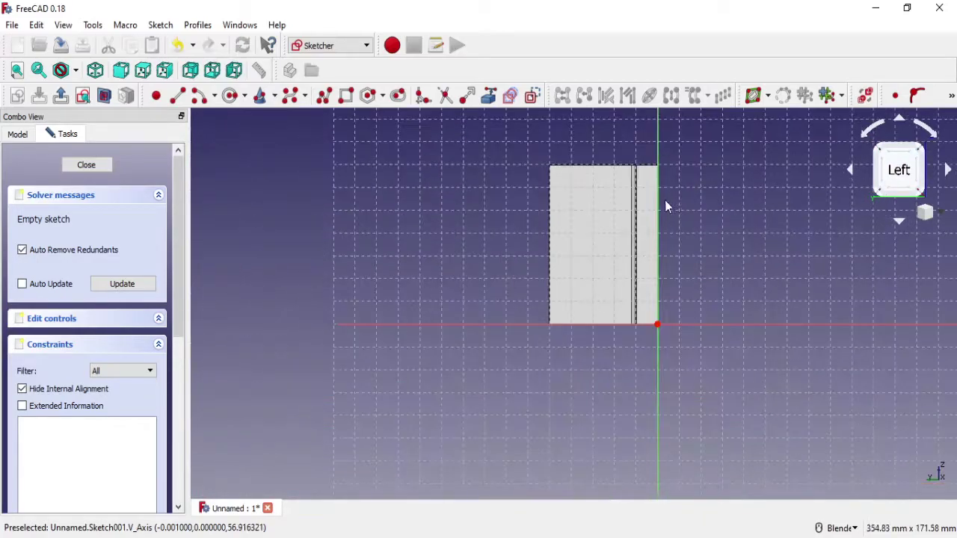
click(925, 134)
shift+middle_drag(782, 309, 637, 279)
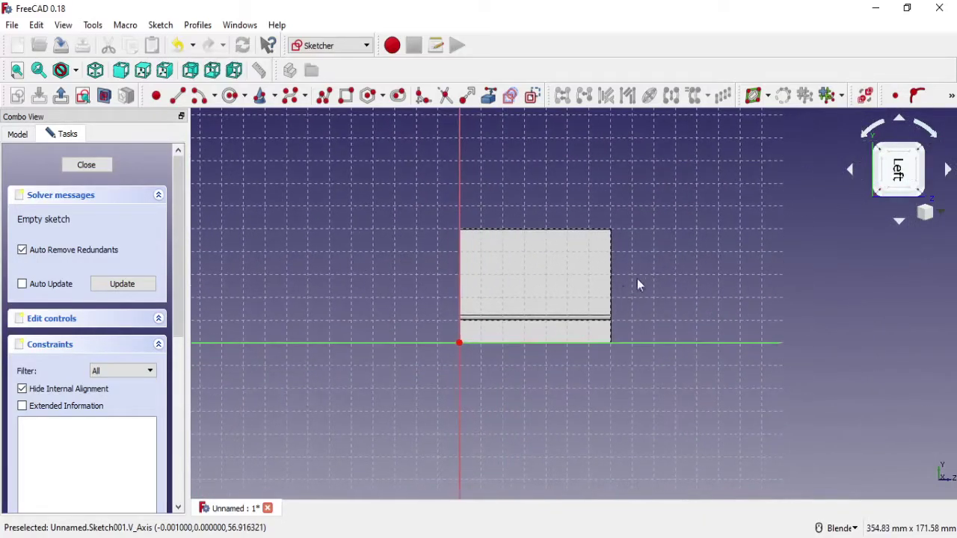
scroll(609, 299, up, 2)
scroll(610, 299, up, 2)
shift+middle_drag(561, 299, 568, 295)
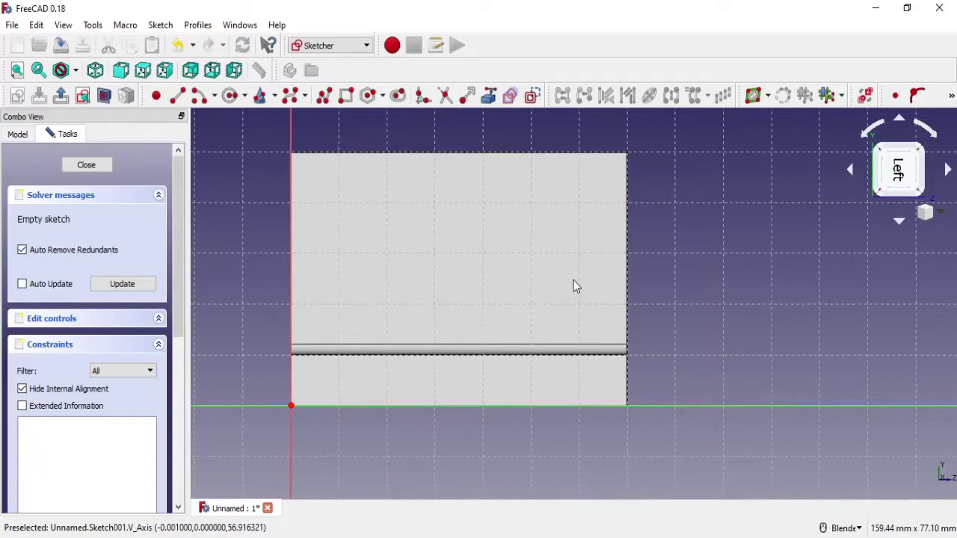
Draw a vertical line joined to a diagonal line reaching toward the face's top-right corner
click(323, 97)
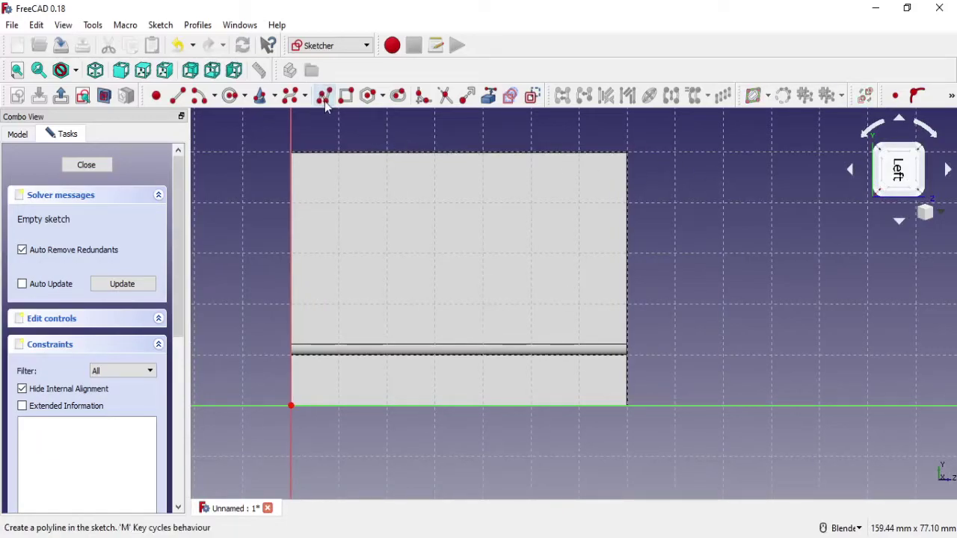
click(483, 392)
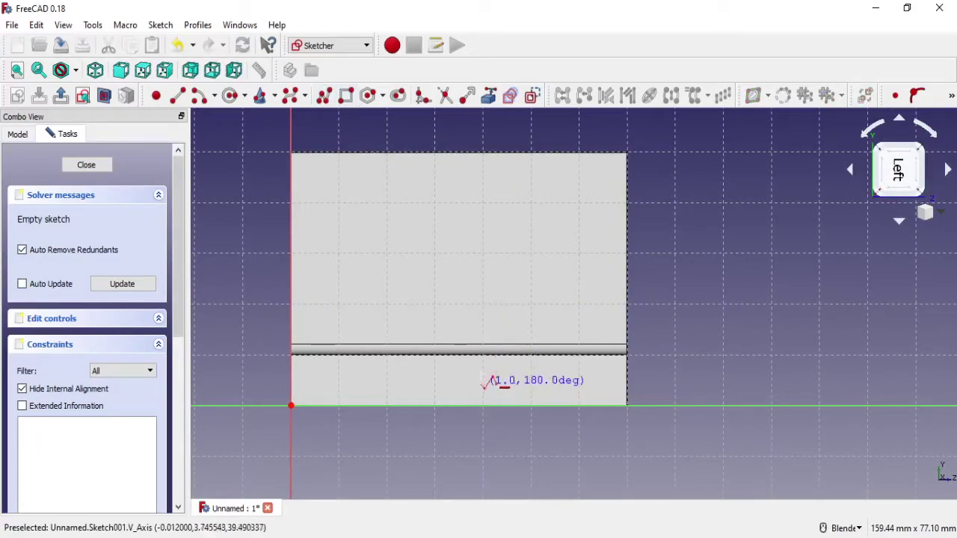
click(481, 293)
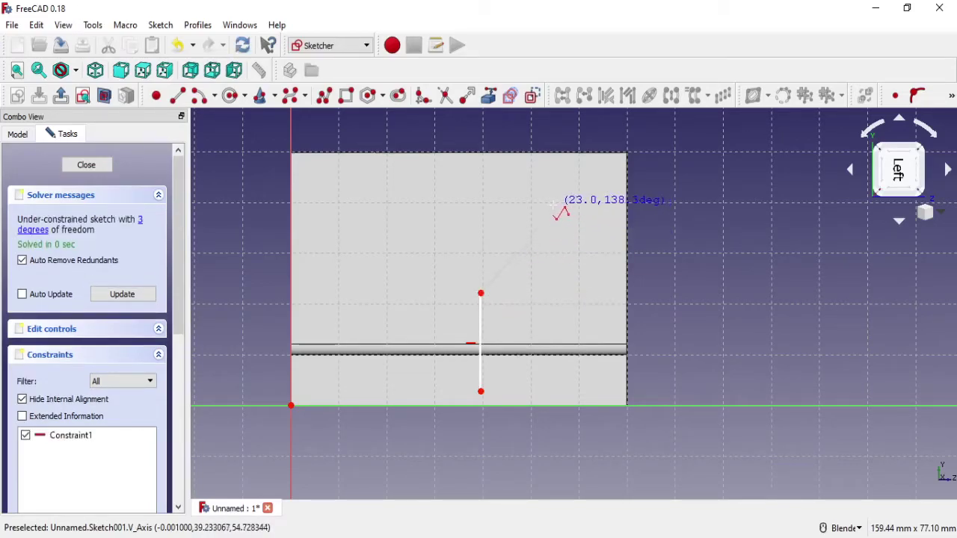
click(611, 143)
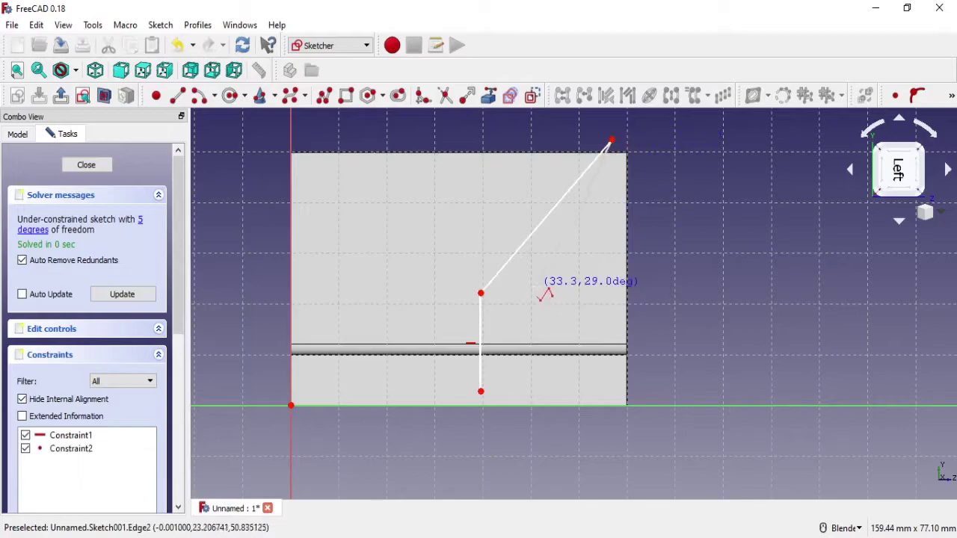
right_click(676, 320)
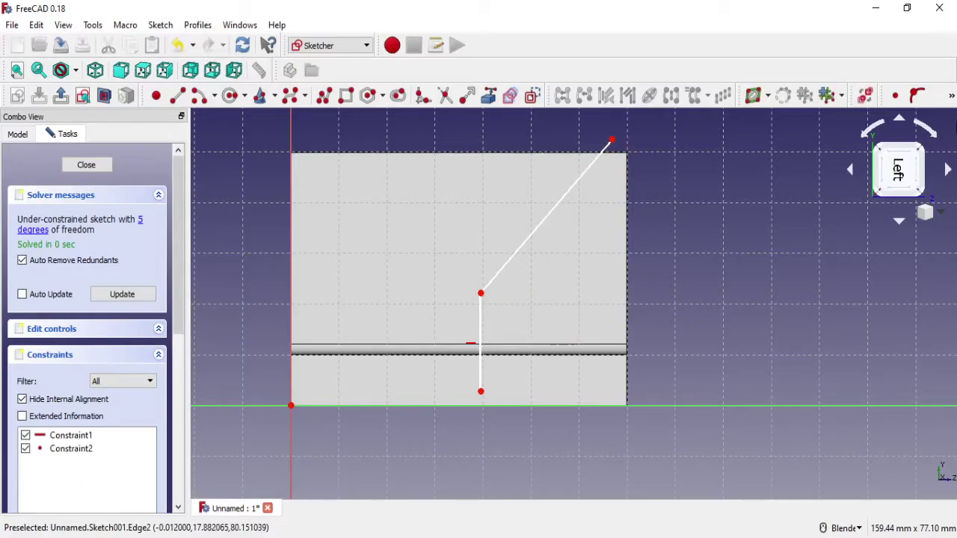
Constrain the angle between the diagonal and vertical lines to 135°
click(950, 100)
click(936, 164)
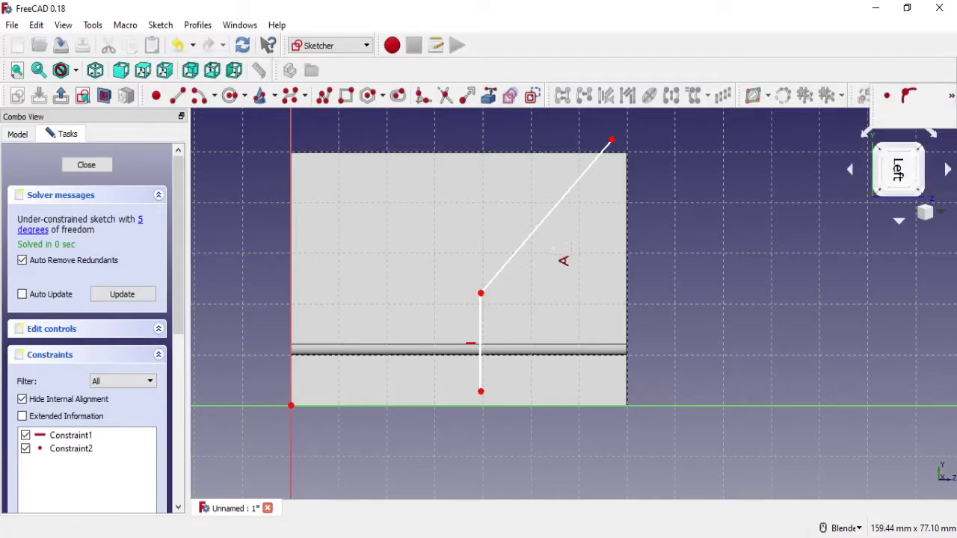
click(510, 256)
click(481, 318)
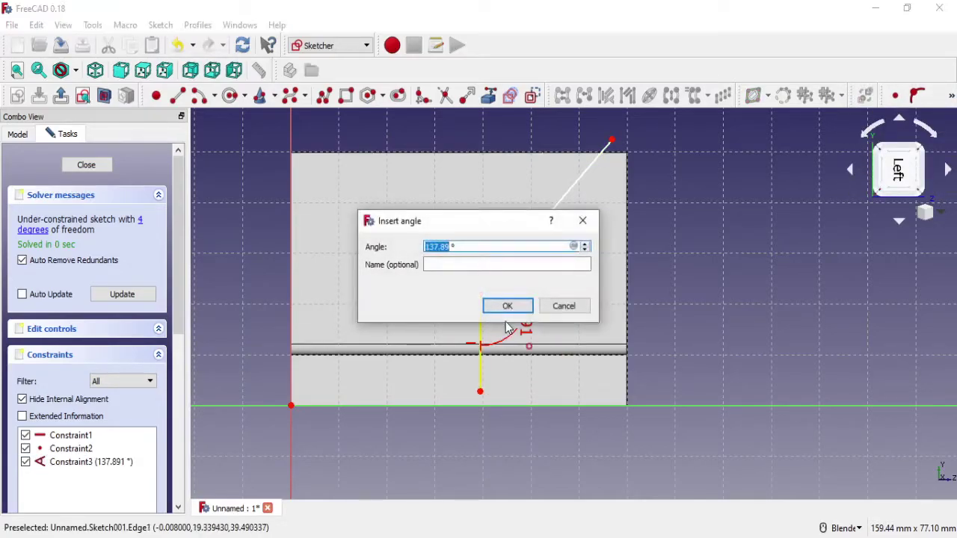
click(503, 307)
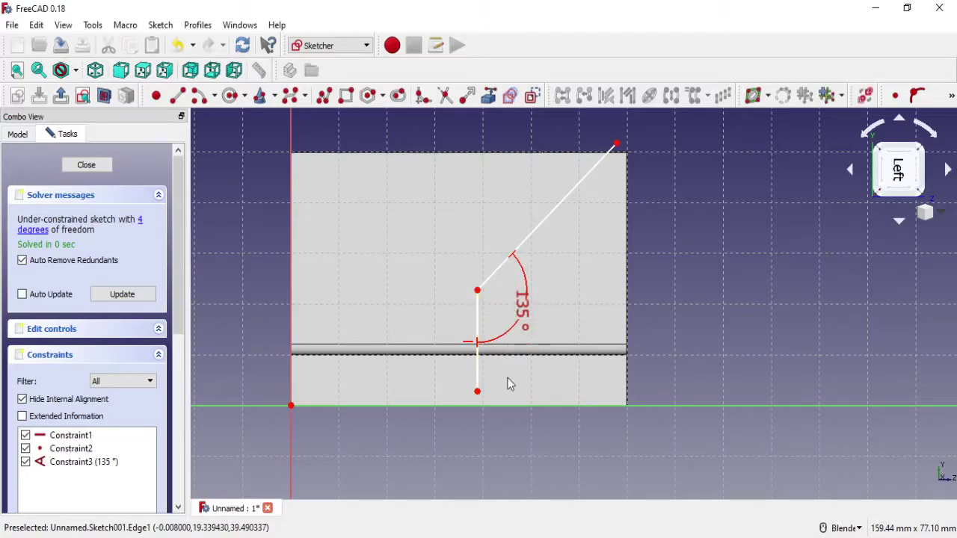
click(488, 96)
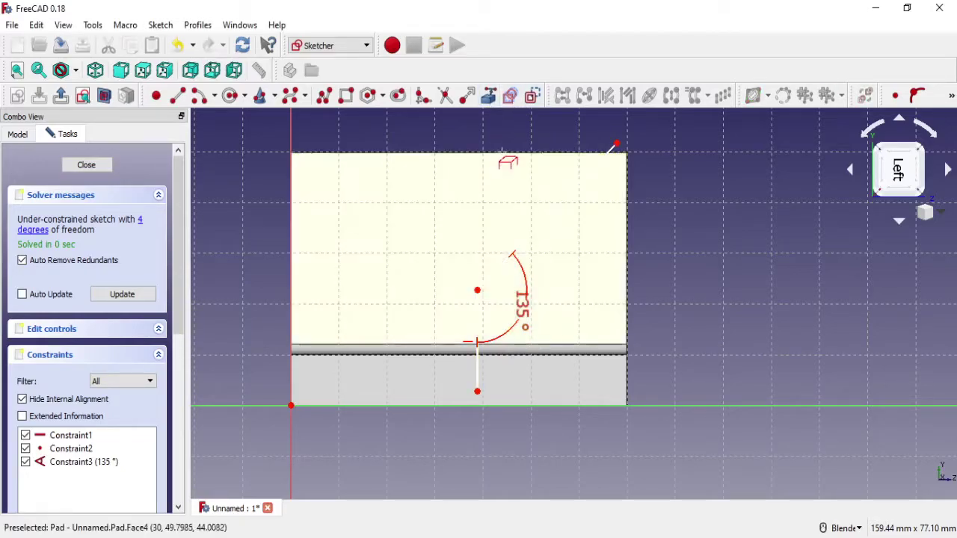
Link the pad's top edge into the sketch as external geometry
click(503, 153)
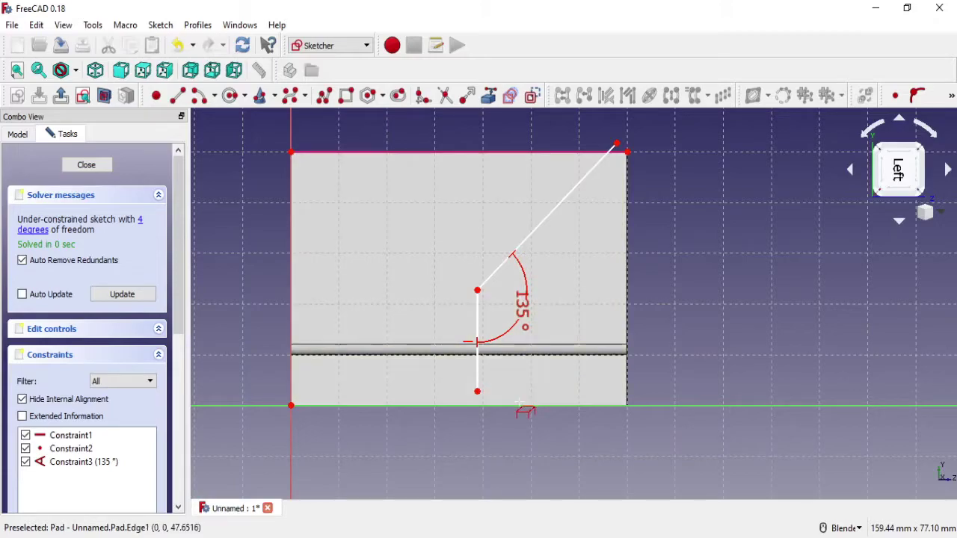
right_click(513, 408)
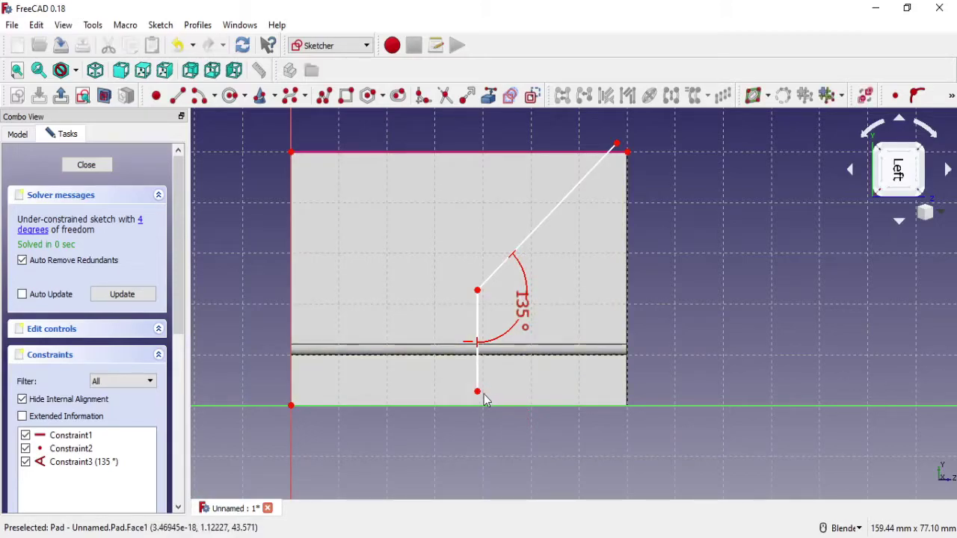
click(477, 391)
click(293, 407)
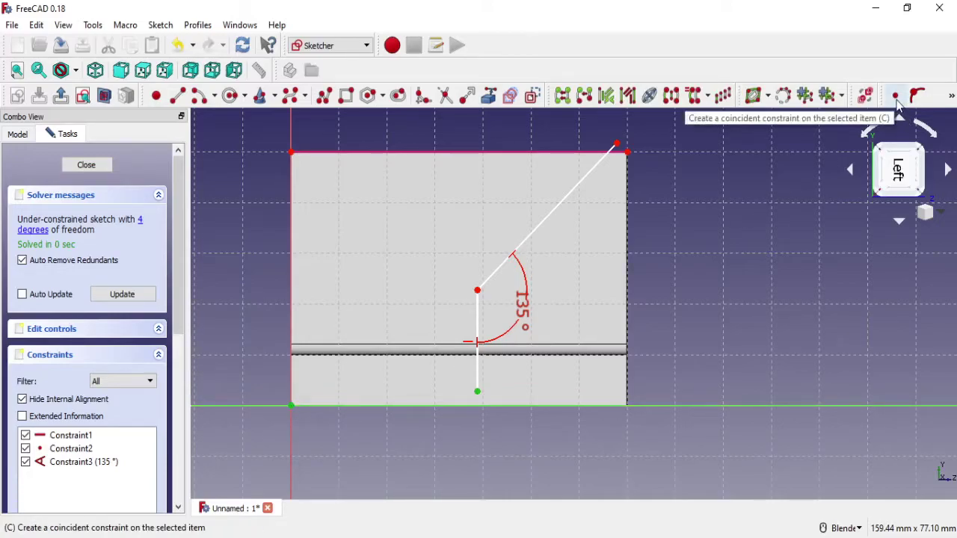
click(527, 404)
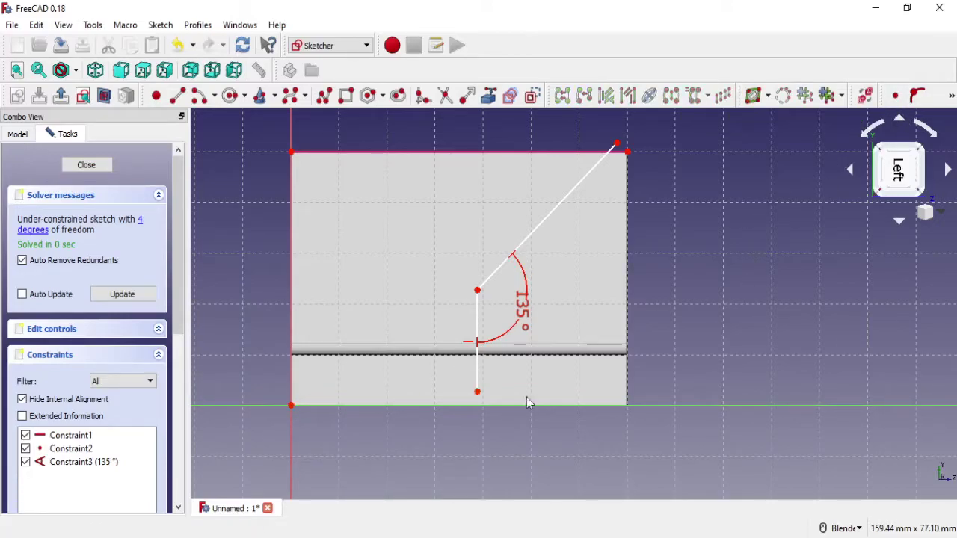
Pin the vertical line's bottom end to the horizontal axis and the diagonal's end to the top edge
click(477, 393)
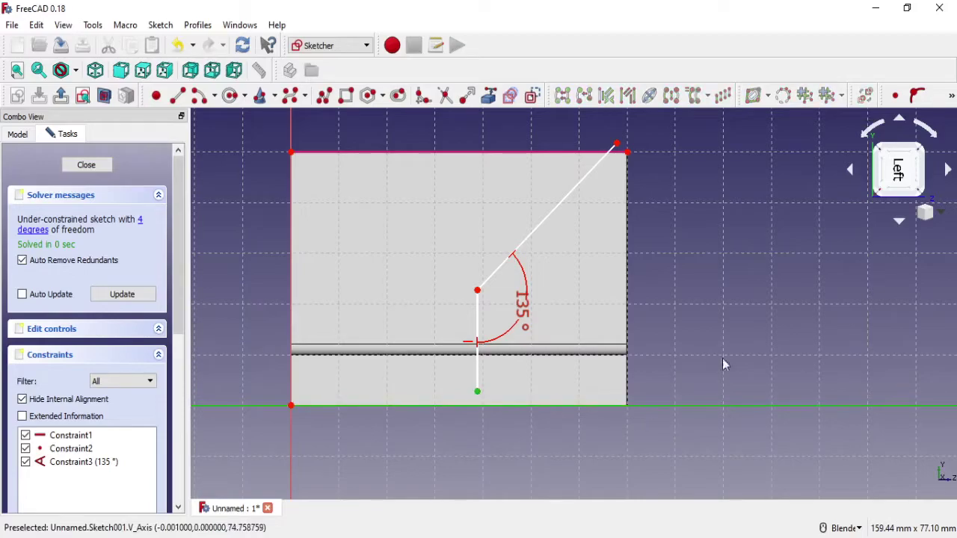
click(917, 96)
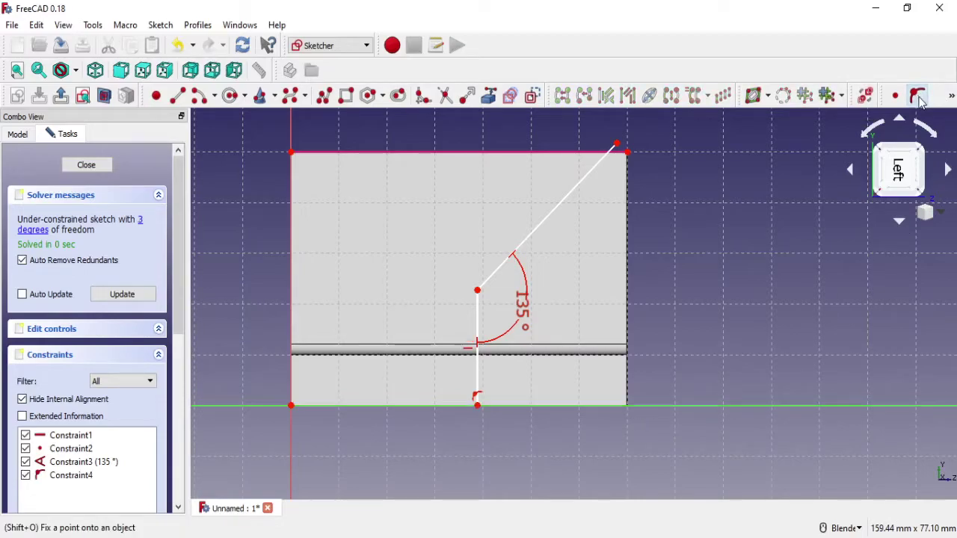
click(590, 152)
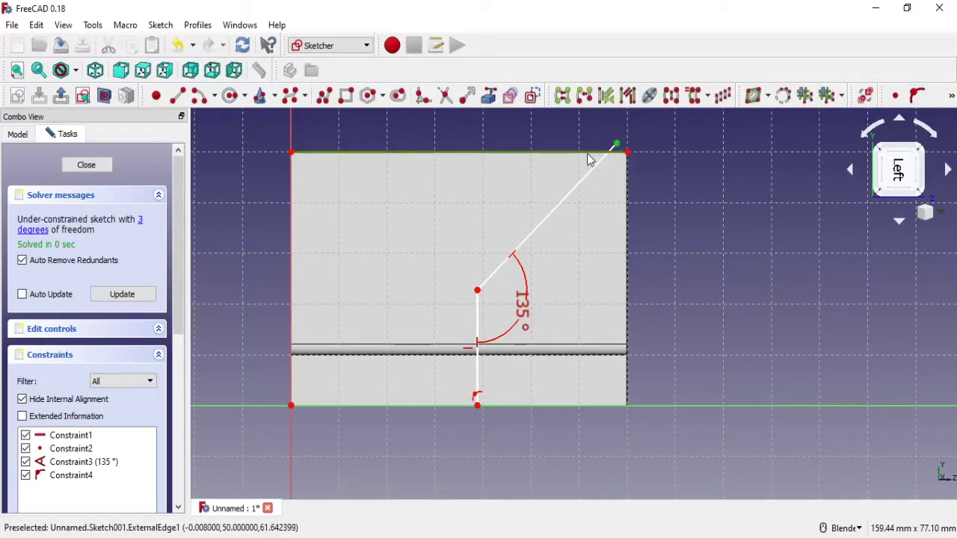
click(917, 96)
mouse_move(619, 153)
mouse_down()
mouse_move(587, 166)
mouse_move(593, 157)
mouse_up()
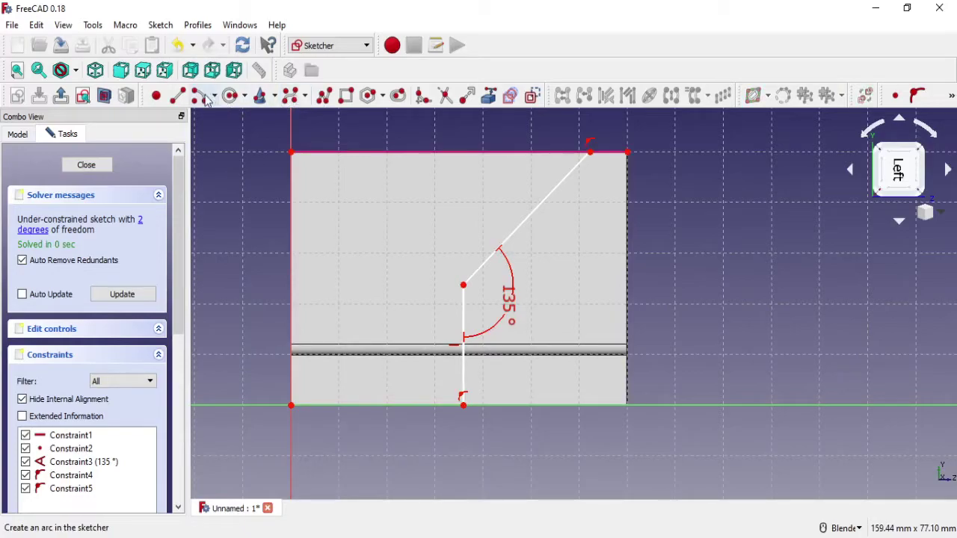
Close the pocket outline along the top edge, down the right side and across the bottom
click(322, 98)
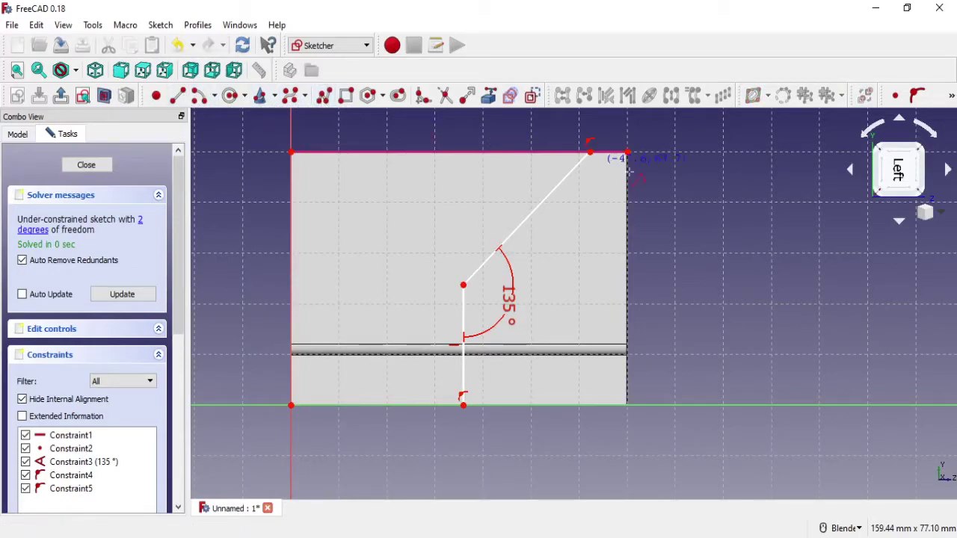
scroll(624, 172, up, 4)
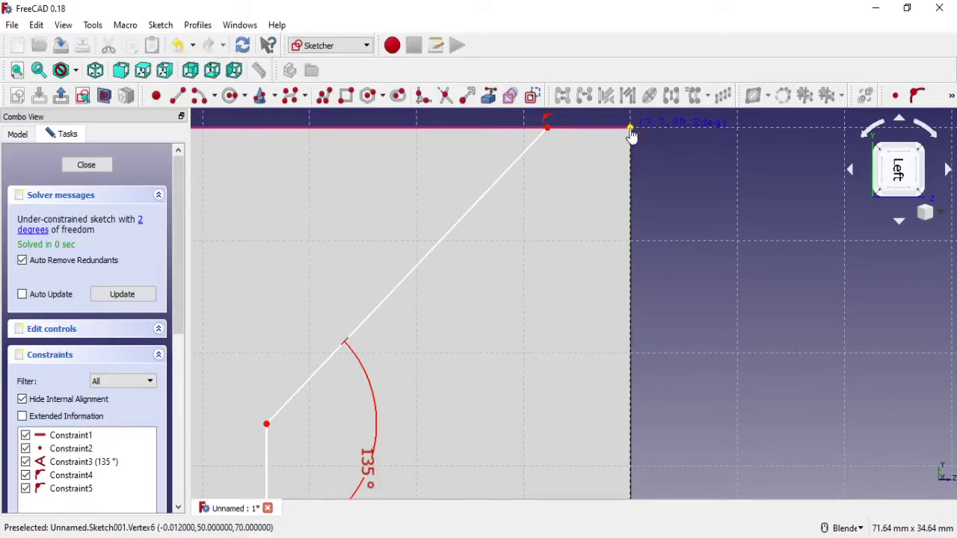
click(630, 129)
scroll(631, 157, down, 2)
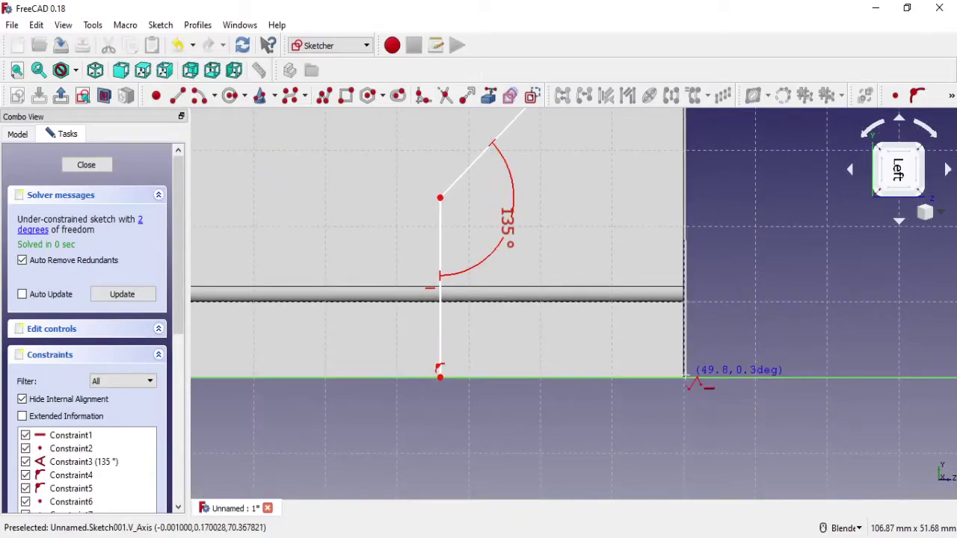
click(684, 377)
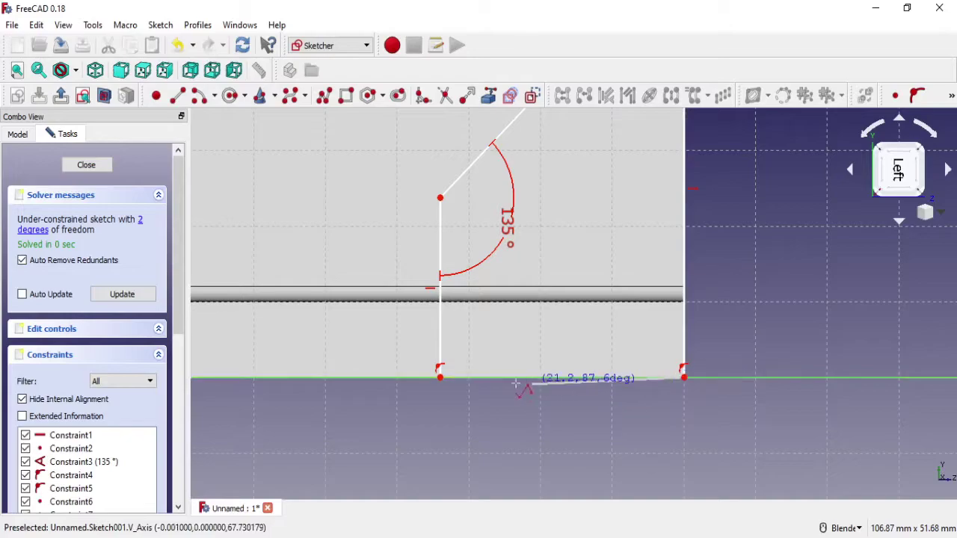
click(440, 378)
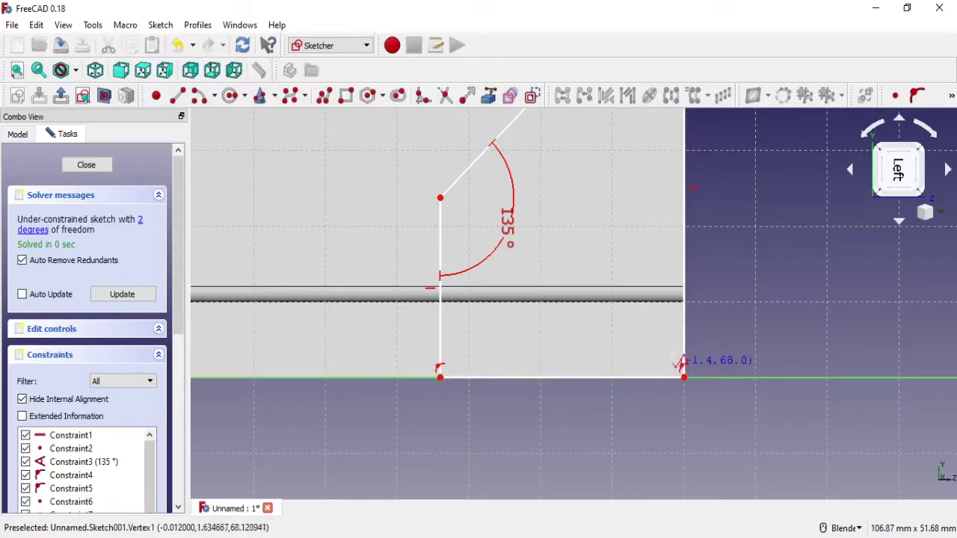
scroll(670, 344, down, 2)
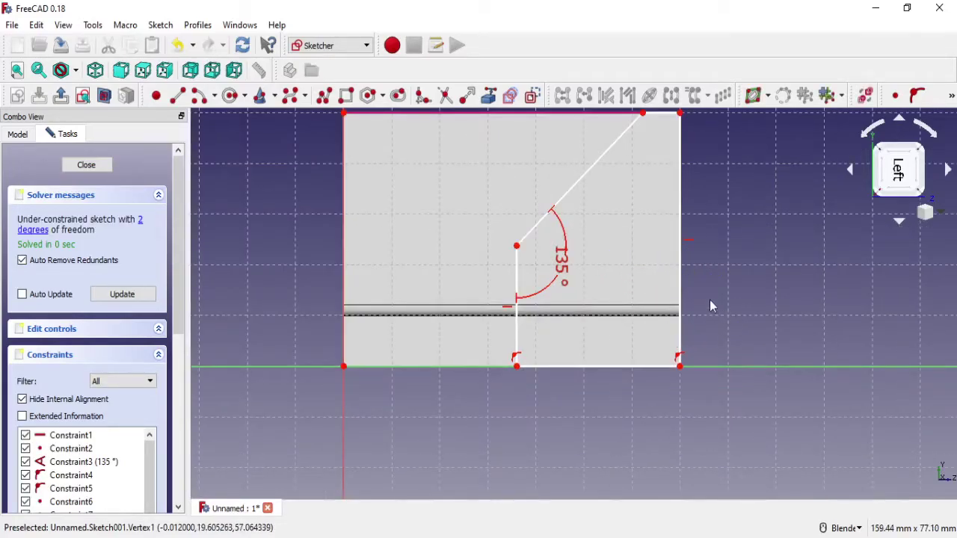
Restore the flat upright view and nudge the vertical line into position
mouse_move(710, 299)
middle_down()
mouse_move(747, 355)
mouse_move(656, 306)
middle_up()
click(880, 186)
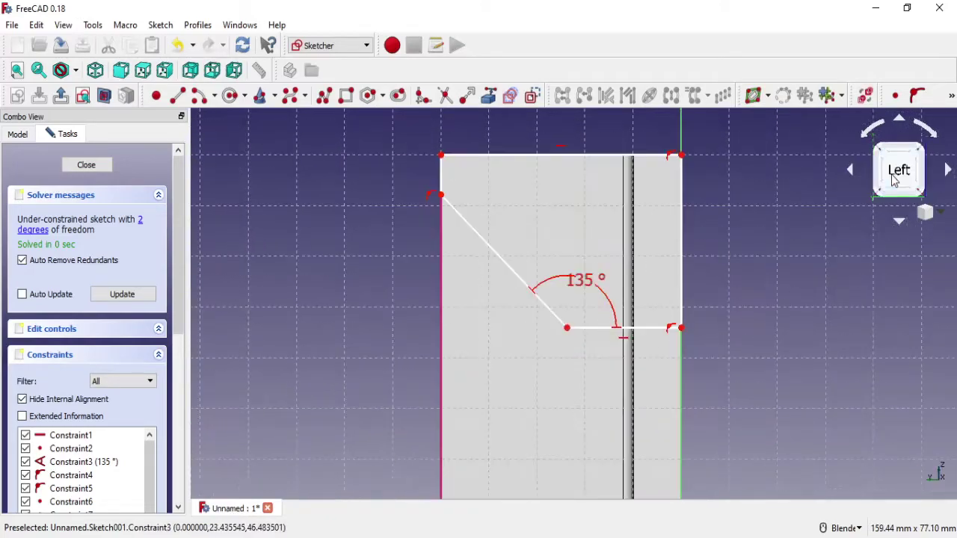
click(932, 134)
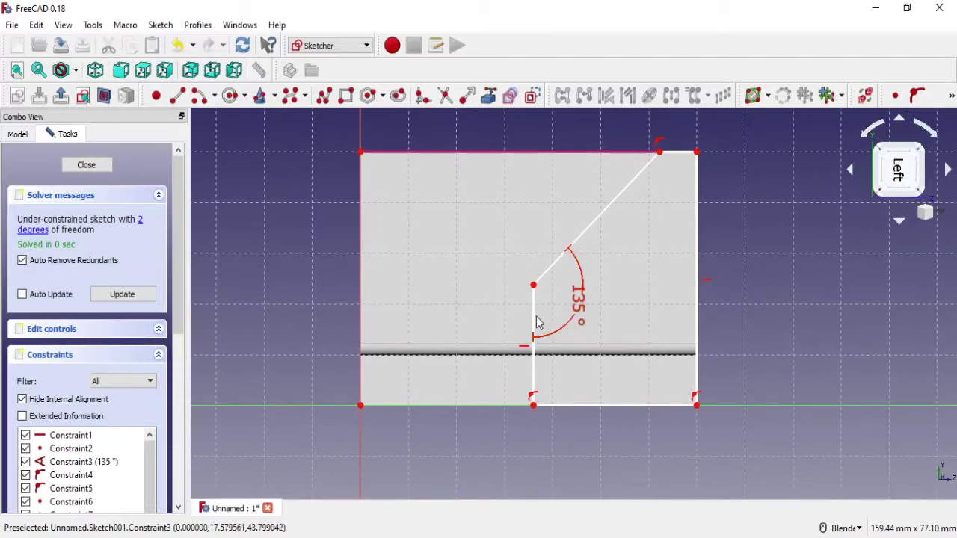
drag(537, 321, 538, 326)
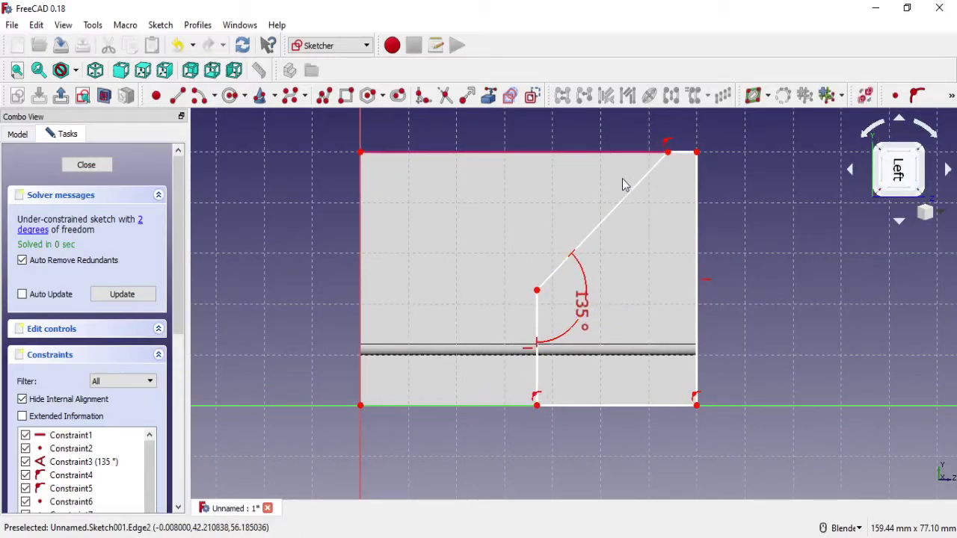
drag(544, 315, 533, 323)
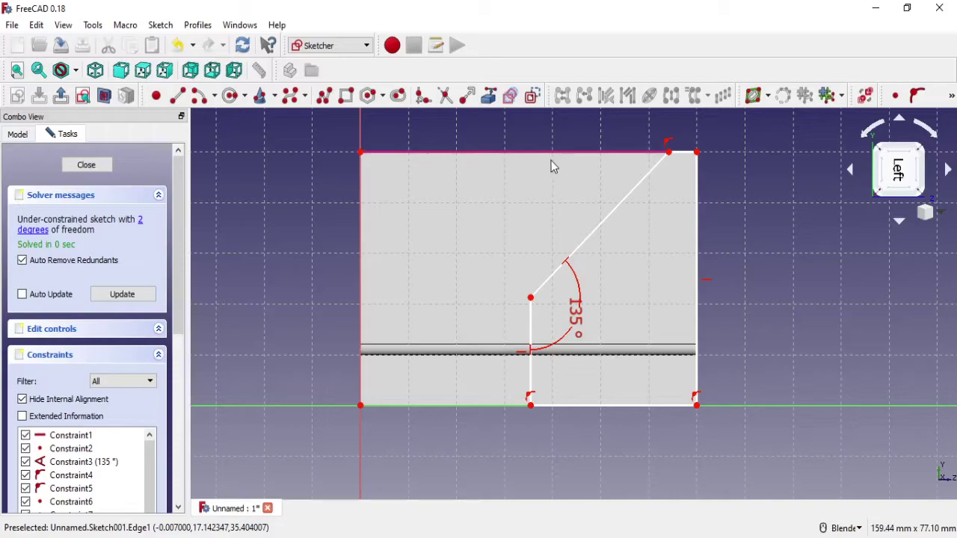
click(952, 95)
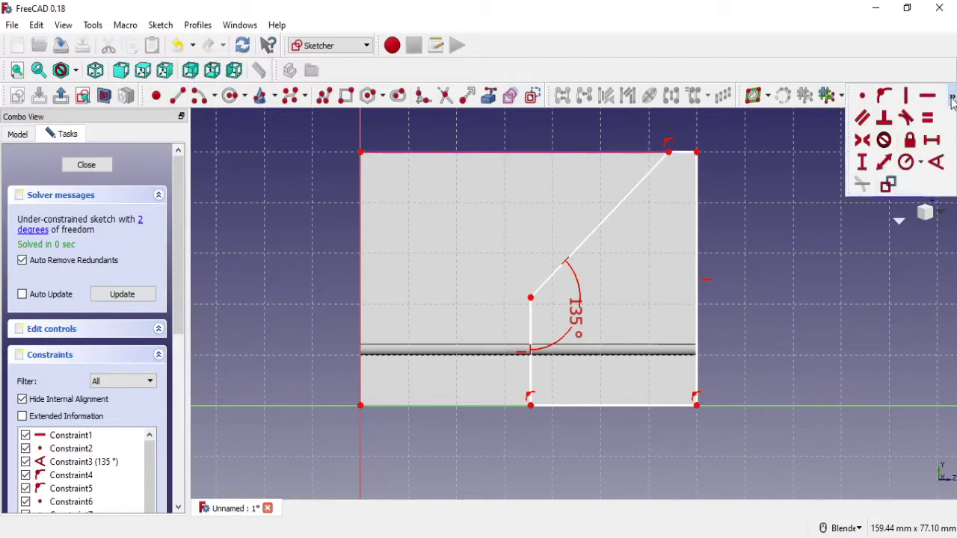
Cancel a stray horizontal length and reopen Sketch001 from the model tree
click(931, 141)
click(631, 408)
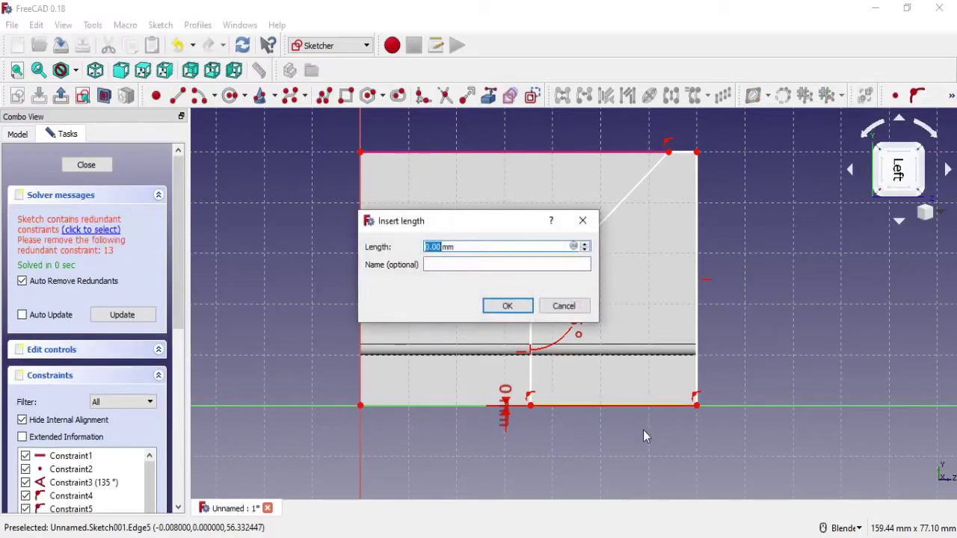
key(Escape)
key(Escape)
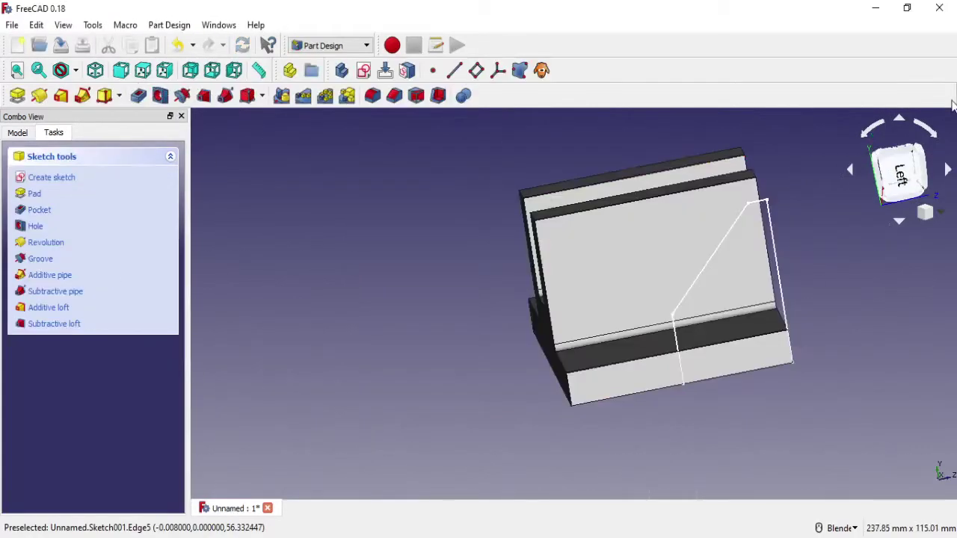
click(17, 133)
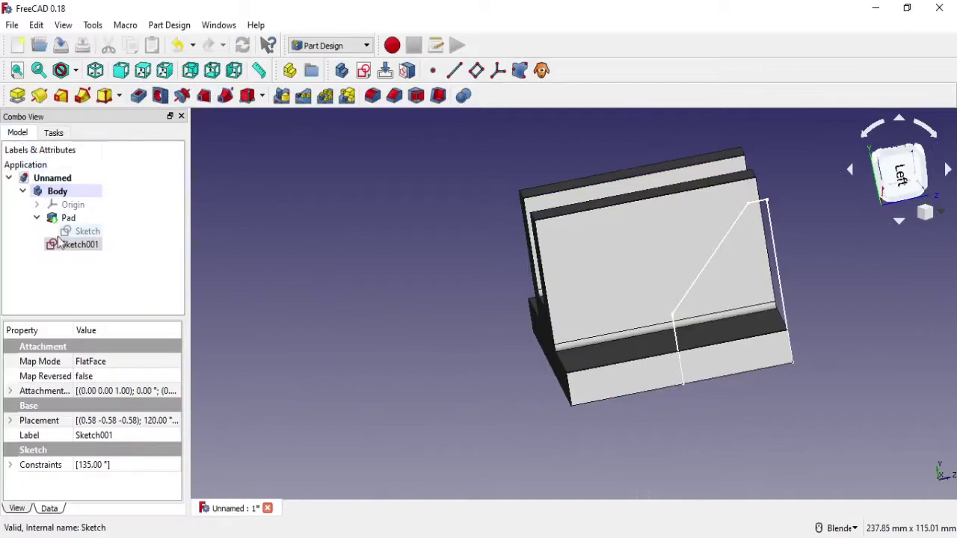
right_click(74, 244)
click(104, 254)
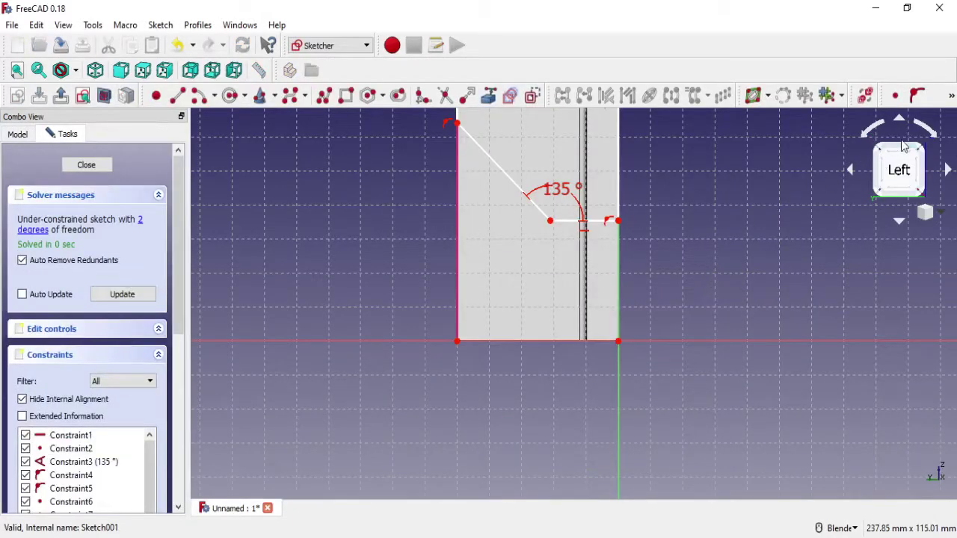
Set the triangle's bottom edge horizontal length to 35 mm
click(930, 134)
scroll(781, 246, up, 4)
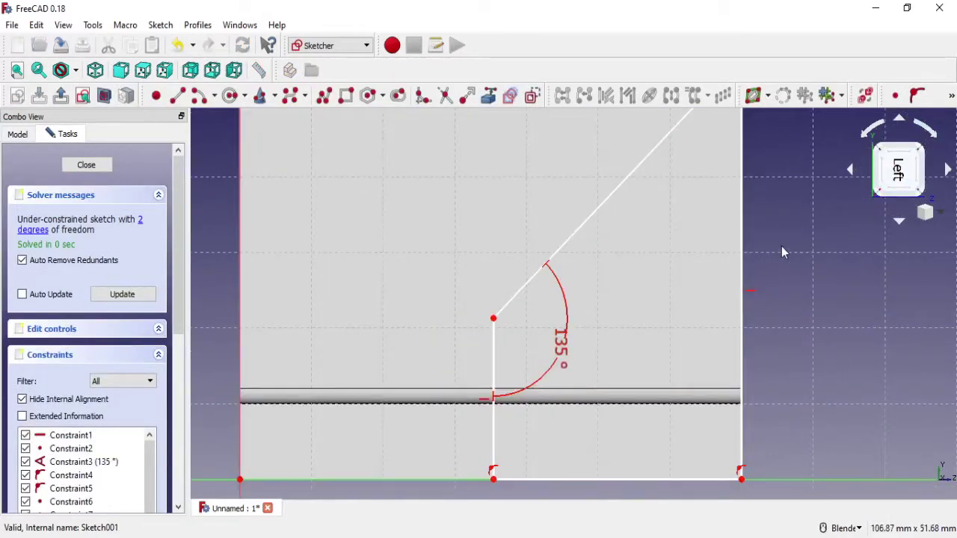
scroll(781, 246, down, 2)
scroll(783, 244, up, 2)
scroll(791, 239, down, 4)
scroll(790, 239, up, 2)
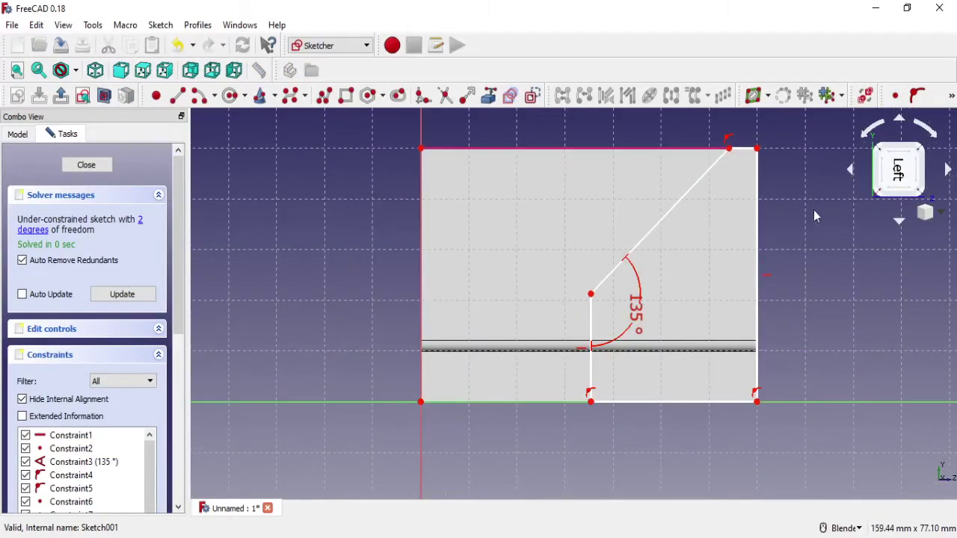
click(951, 98)
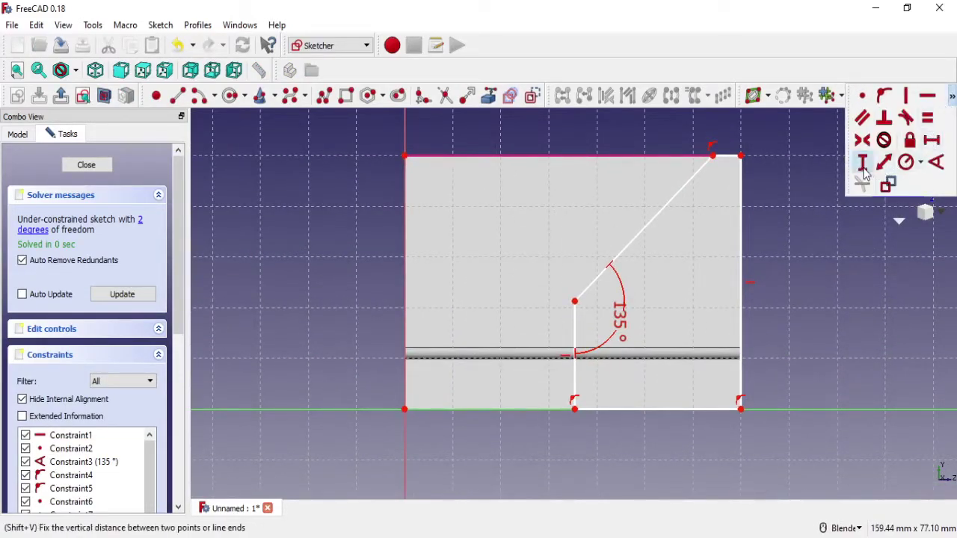
click(689, 426)
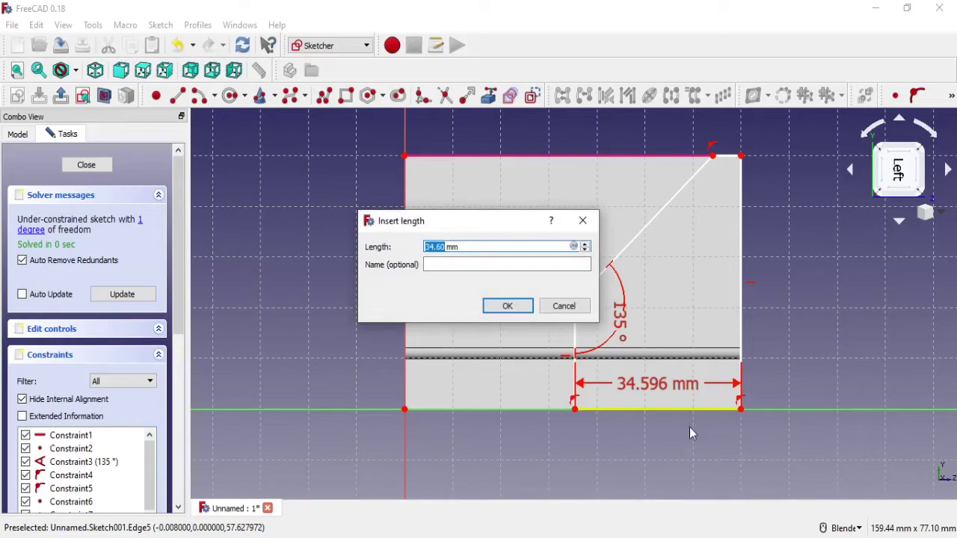
text(35)
click(507, 306)
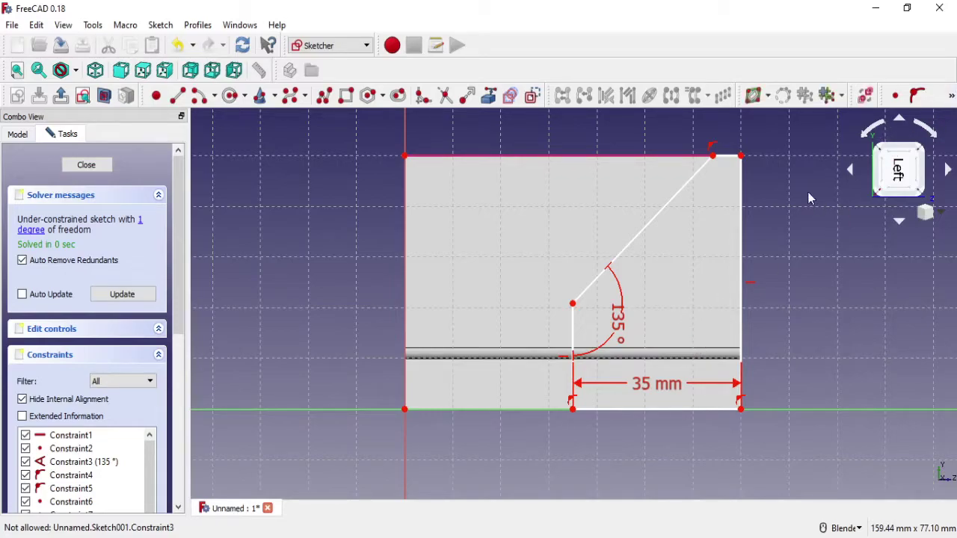
Give the short vertical edge a 20 mm height and close the finished sketch
mouse_move(574, 304)
mouse_down()
mouse_move(576, 326)
mouse_move(573, 307)
mouse_up()
click(952, 97)
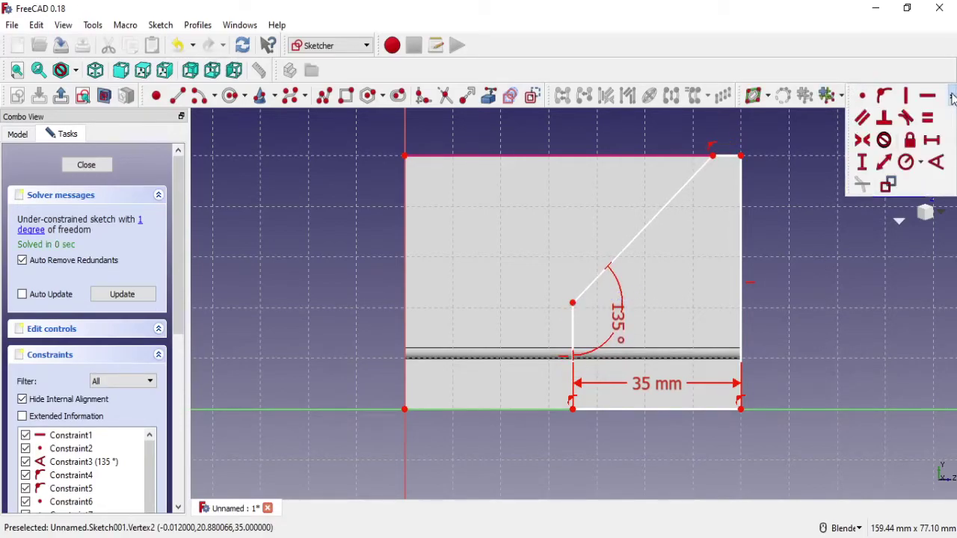
click(864, 166)
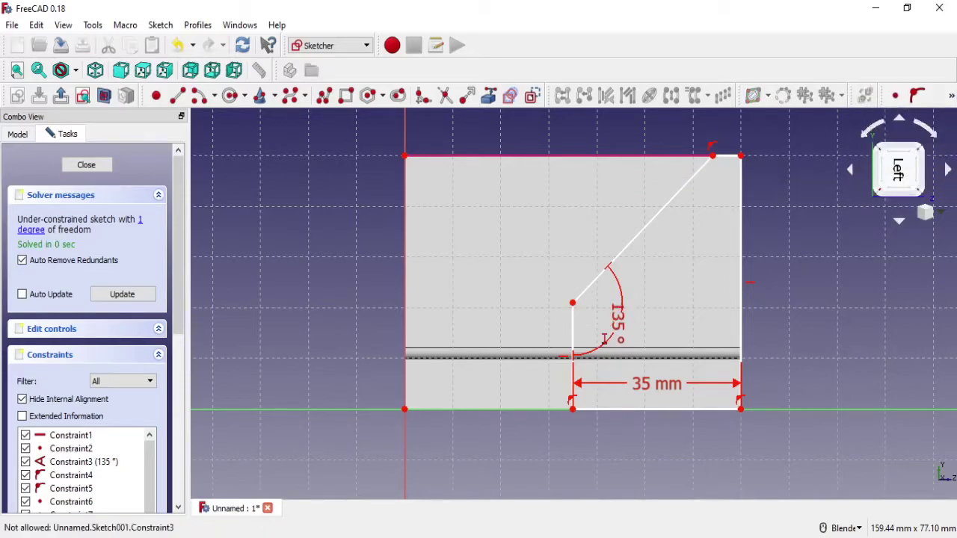
click(574, 333)
click(567, 307)
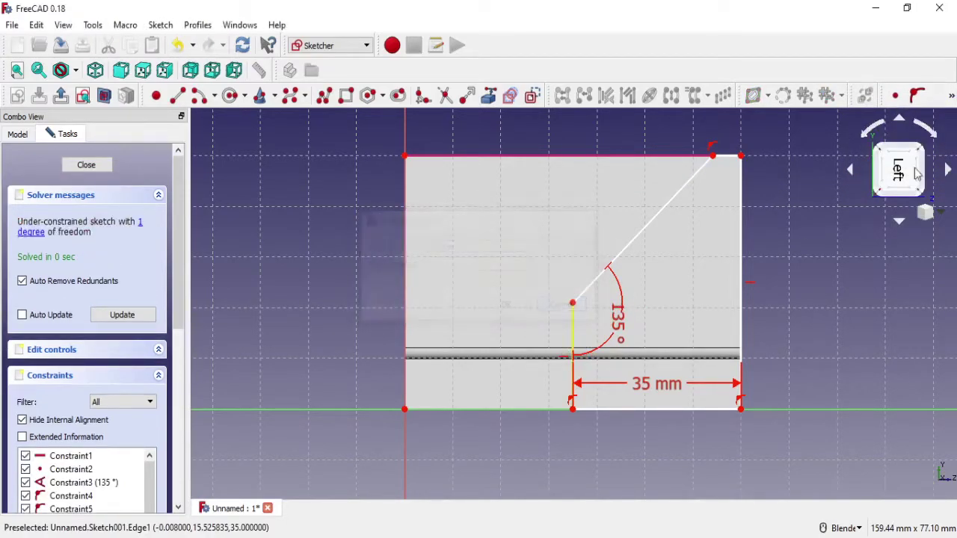
click(951, 95)
click(884, 162)
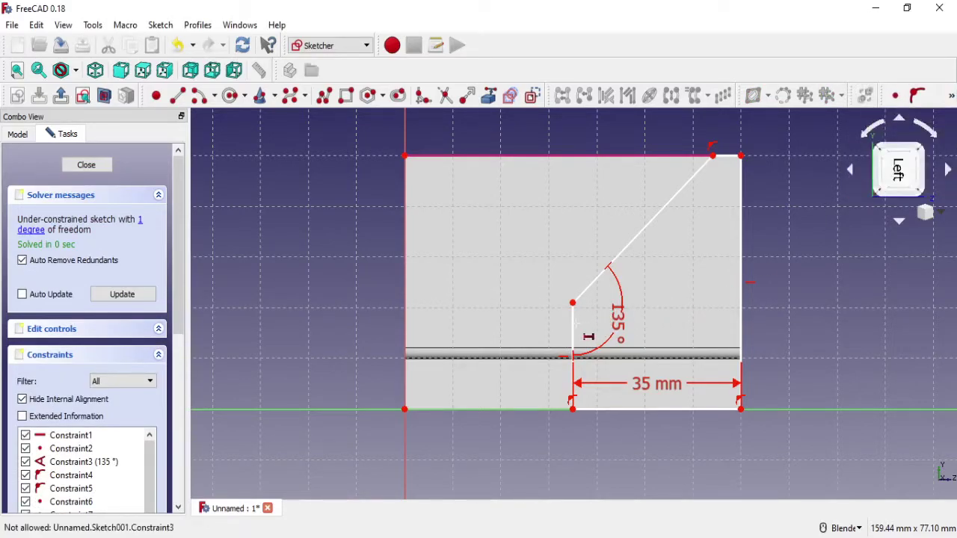
click(574, 332)
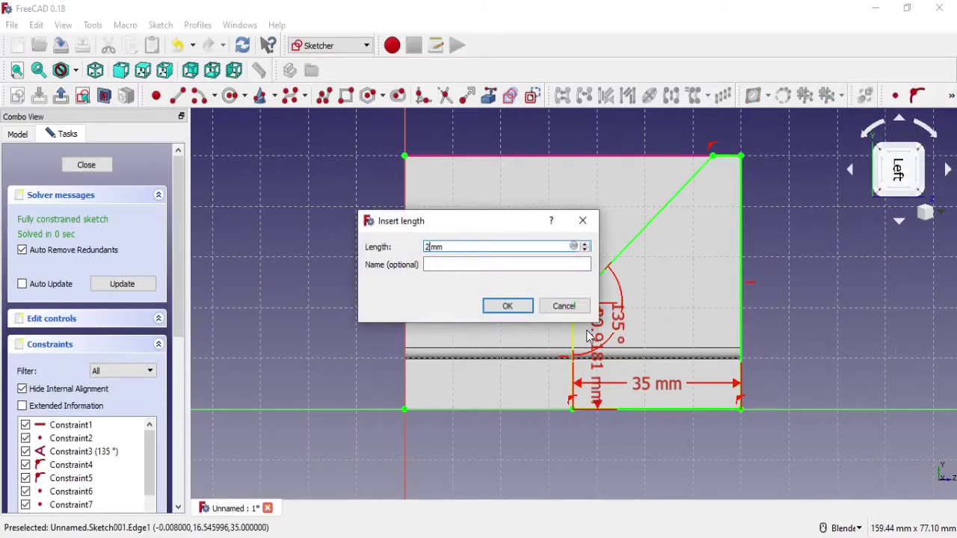
click(507, 305)
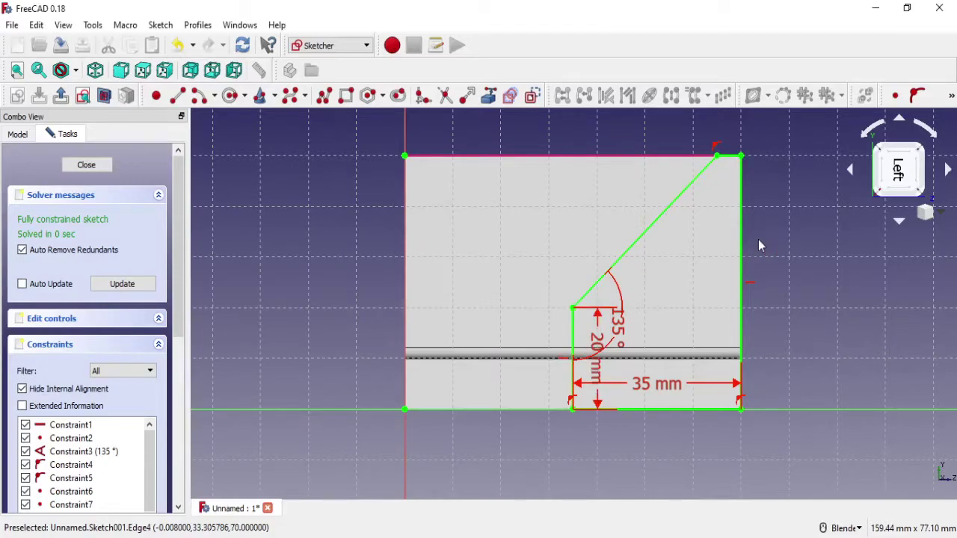
click(109, 166)
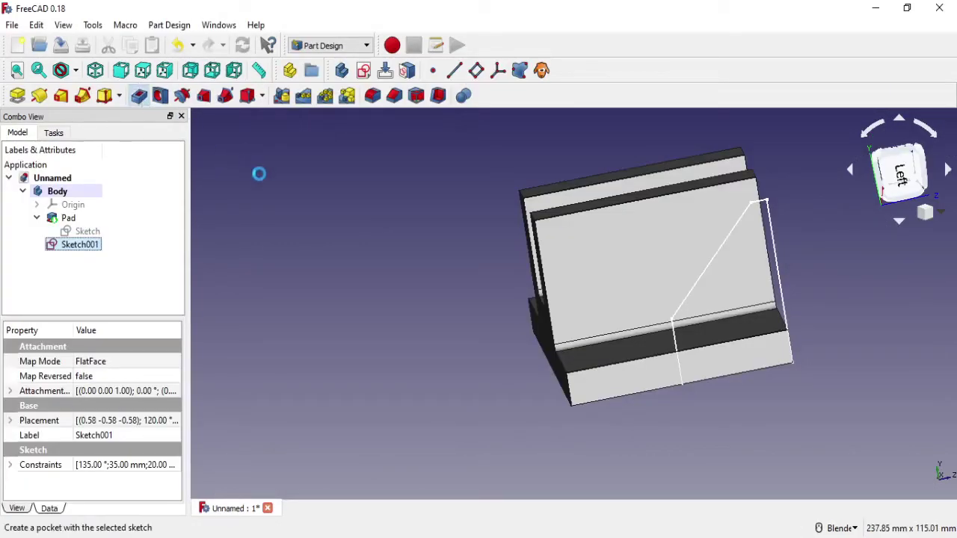
Set the pocket type to Through all and confirm the cut
click(152, 222)
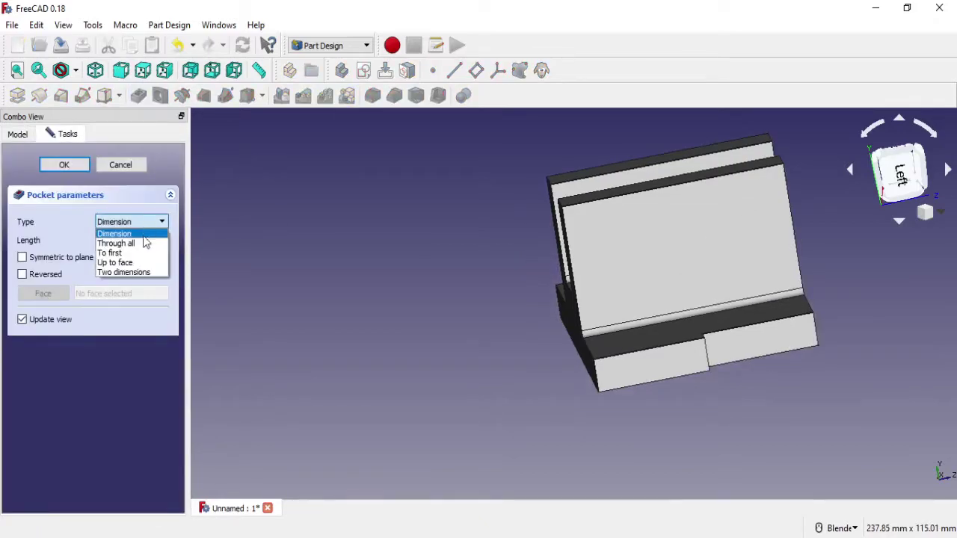
click(142, 243)
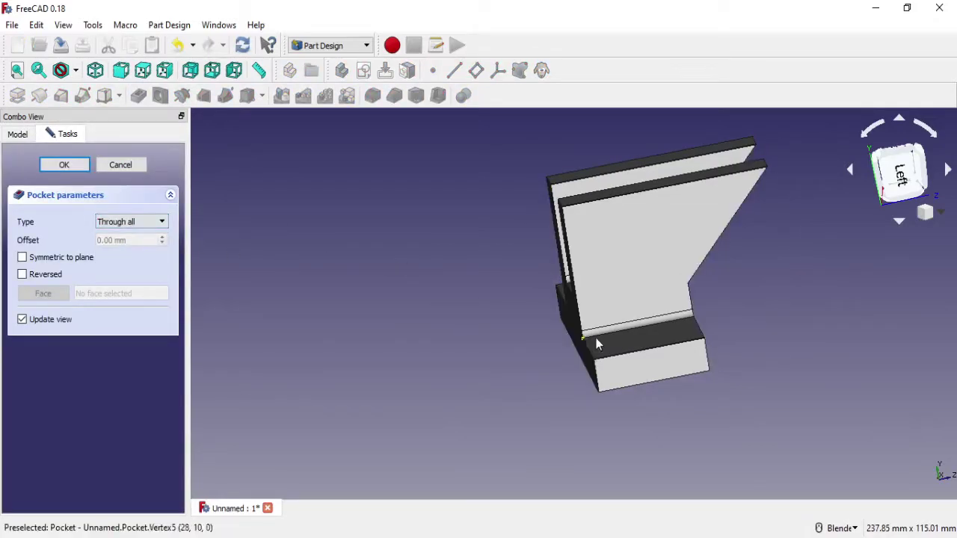
middle_drag(595, 344, 519, 341)
click(65, 165)
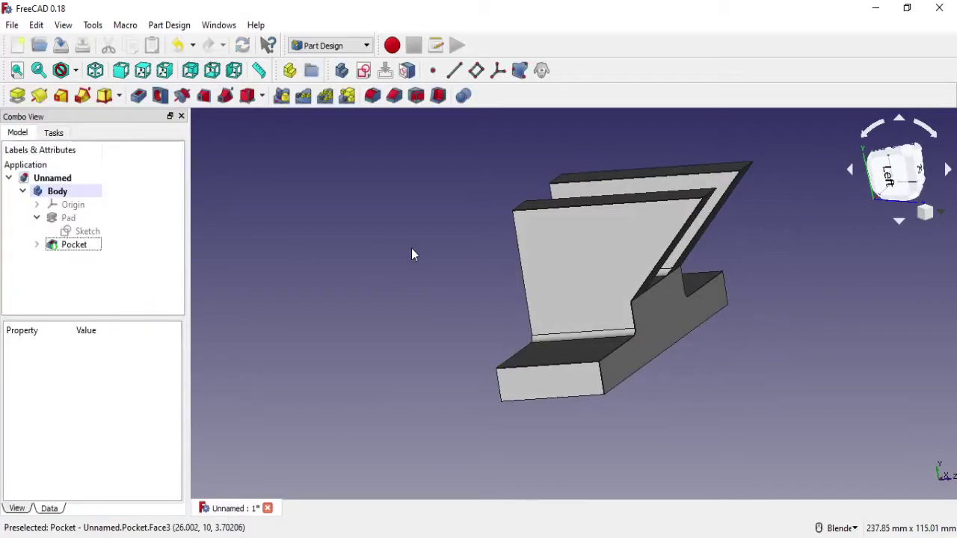
mouse_move(412, 252)
middle_down()
mouse_move(541, 262)
mouse_move(506, 256)
mouse_move(665, 318)
mouse_move(663, 336)
middle_up()
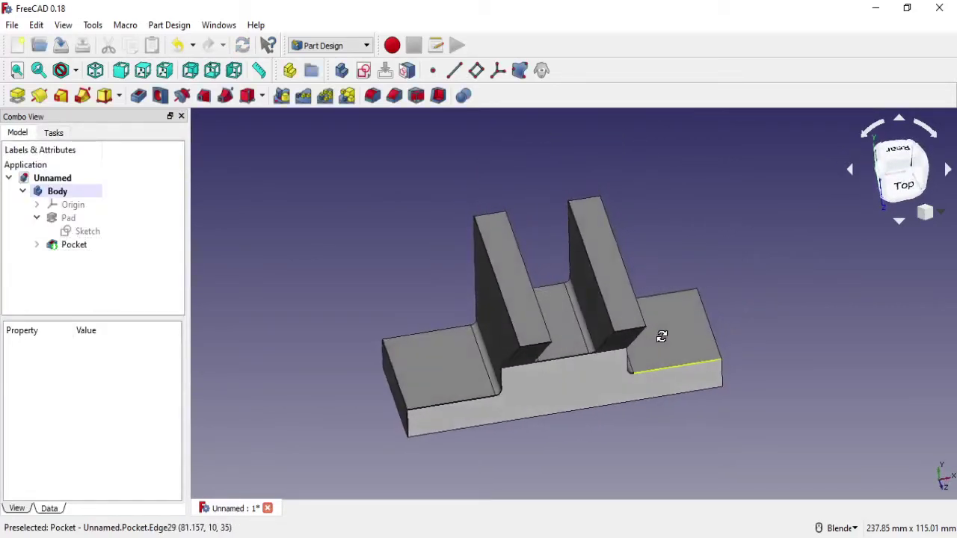
Inspect the sloped fins from a side view and select the sloped side face
scroll(581, 351, up, 5)
scroll(581, 352, down, 2)
scroll(581, 357, down, 5)
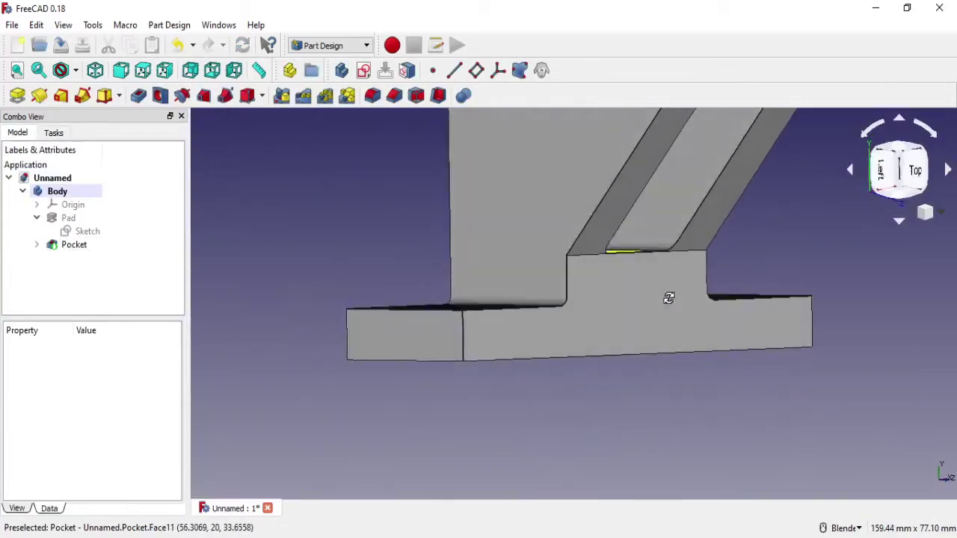
mouse_move(668, 297)
middle_down()
mouse_move(744, 332)
mouse_move(775, 288)
middle_up()
click(758, 322)
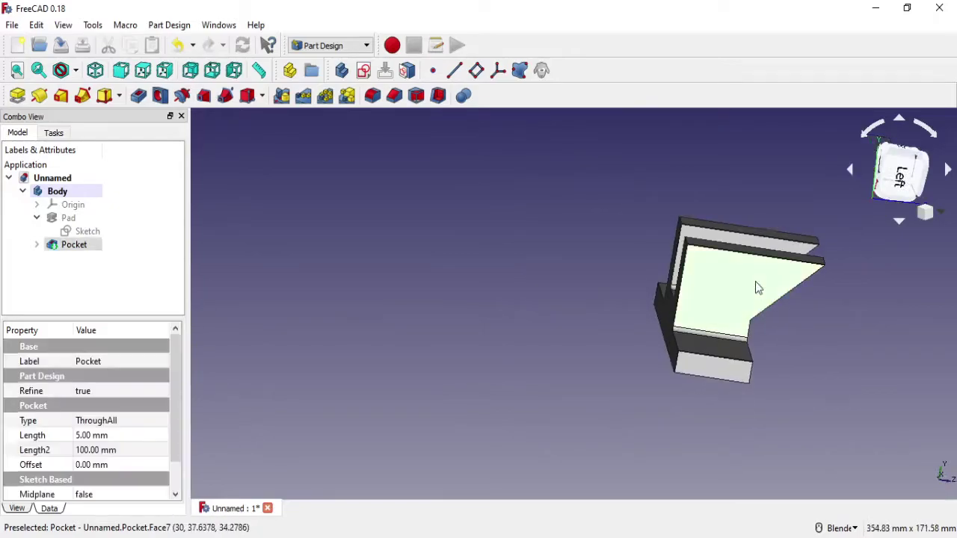
Start a new sketch on the side face and draw a diagonal line crossing the slope
click(366, 75)
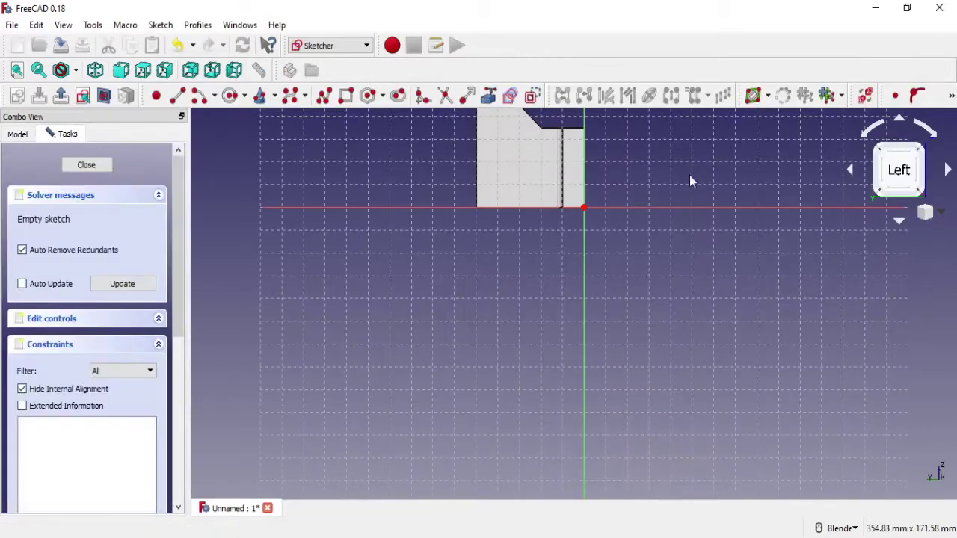
scroll(615, 171, up, 2)
scroll(609, 222, down, 4)
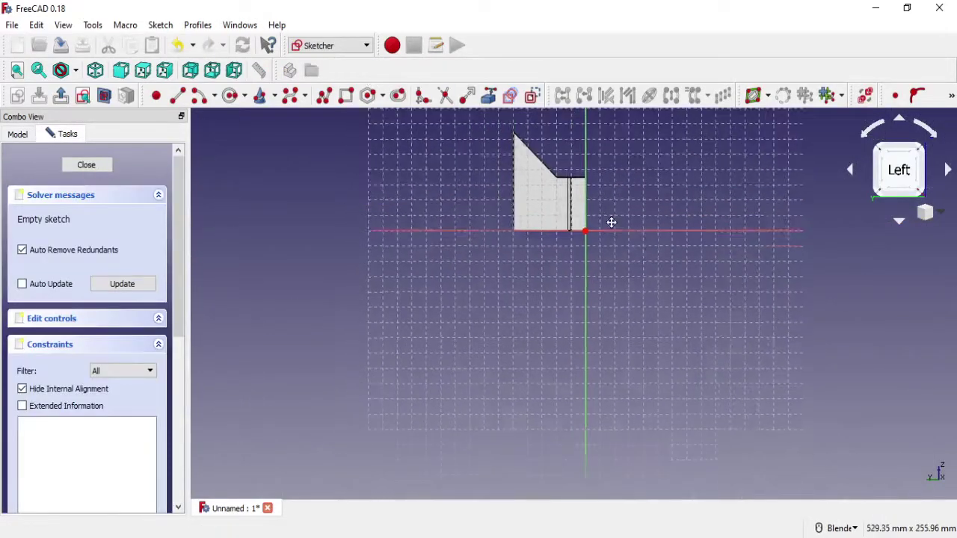
click(935, 135)
scroll(696, 271, up, 2)
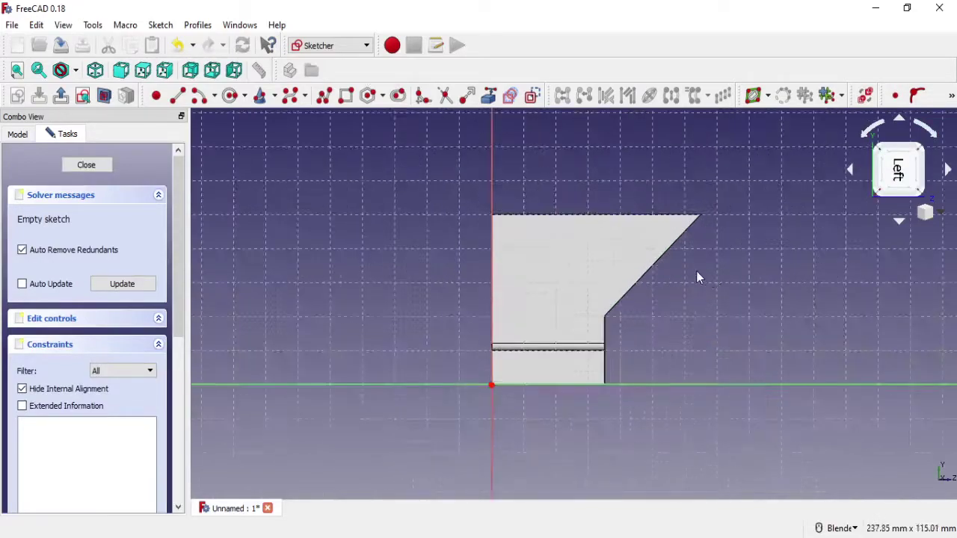
scroll(565, 227, up, 2)
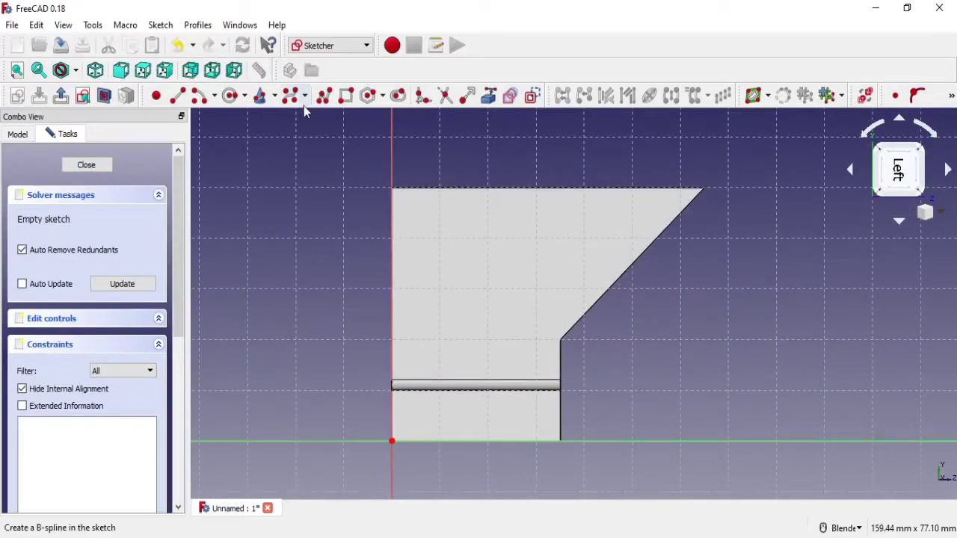
click(181, 99)
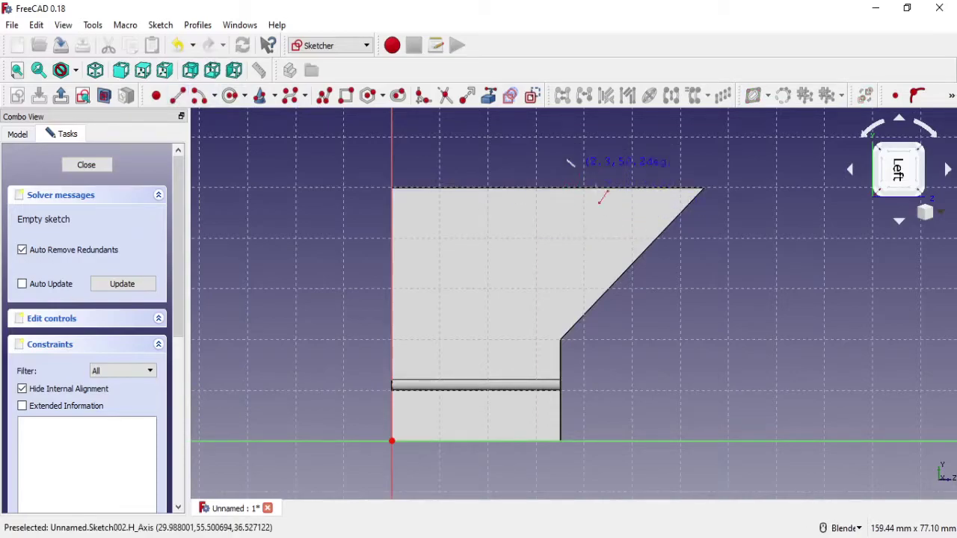
click(665, 274)
right_click(666, 250)
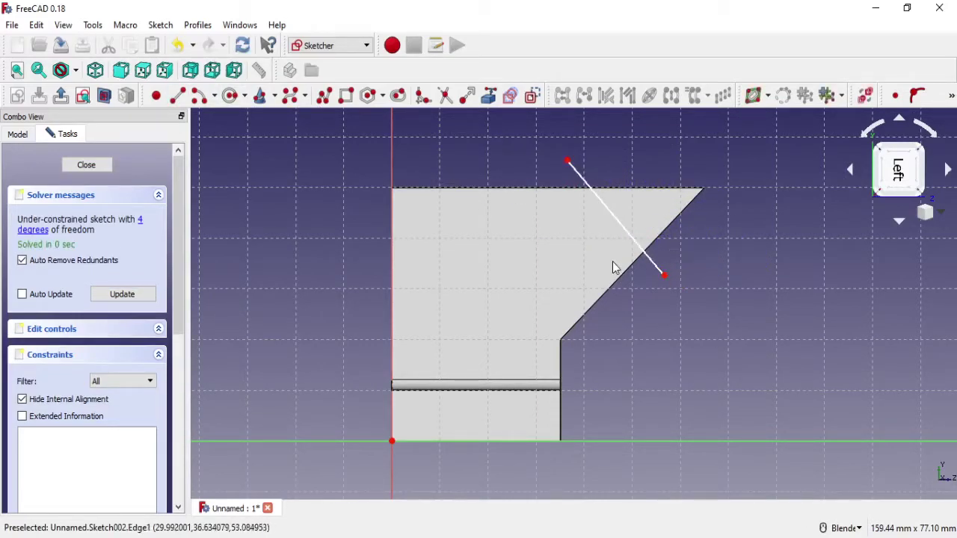
Link the slanted pocket edge into the sketch as external geometry
scroll(509, 268, up, 2)
shift+middle_drag(510, 266, 540, 265)
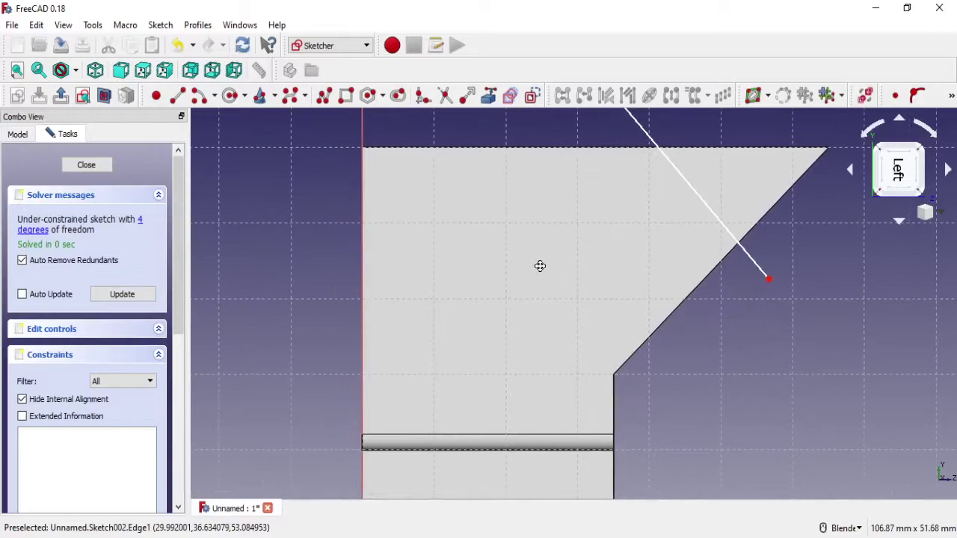
click(510, 95)
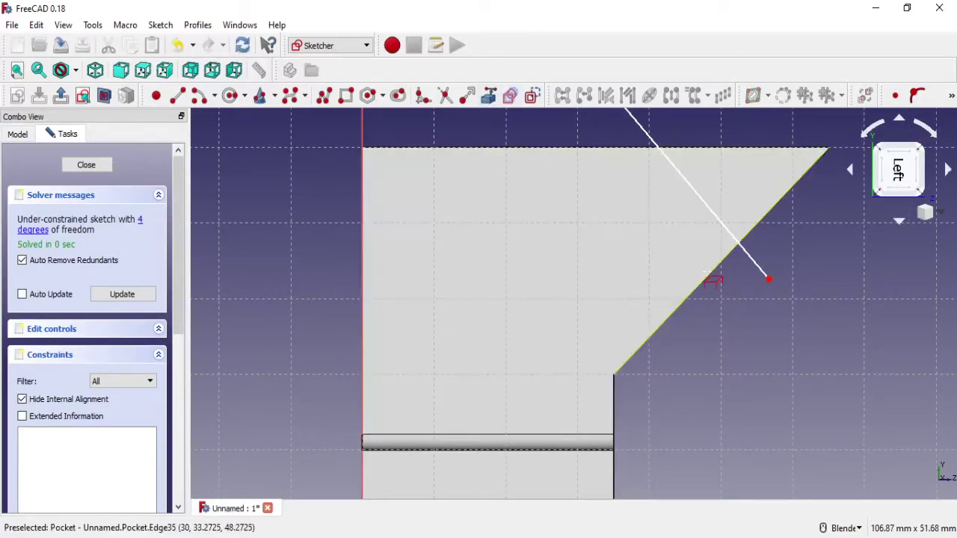
click(716, 278)
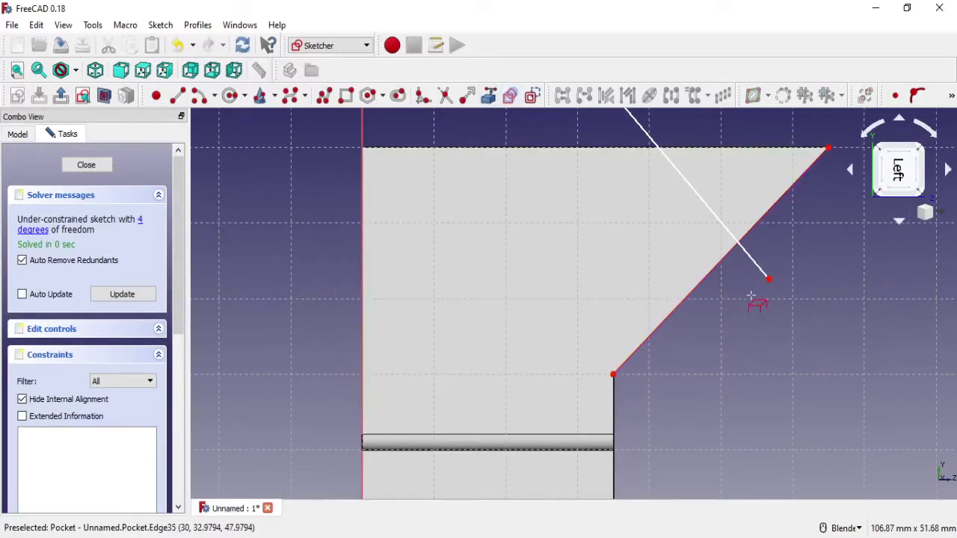
right_click(756, 295)
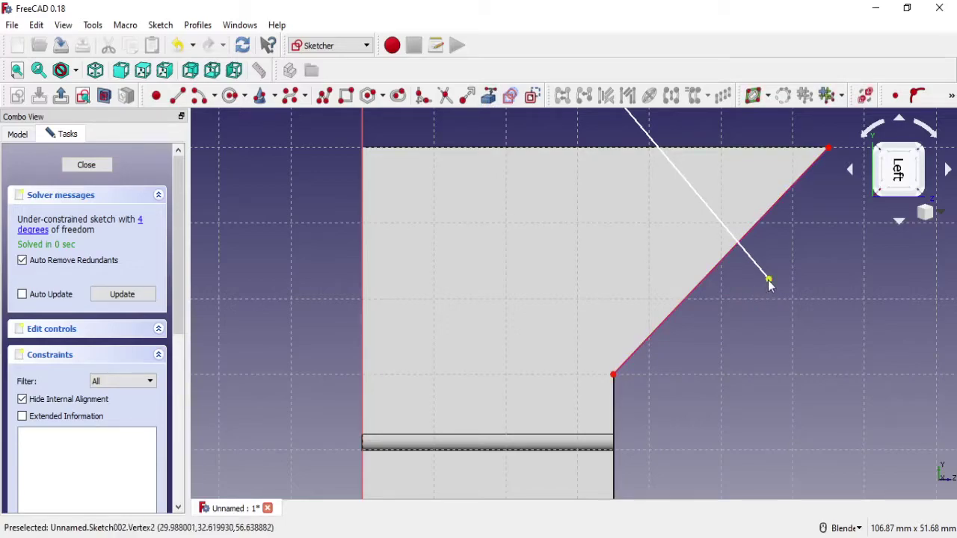
Put the white line's lower endpoint on the slanted edge and make them perpendicular
click(769, 280)
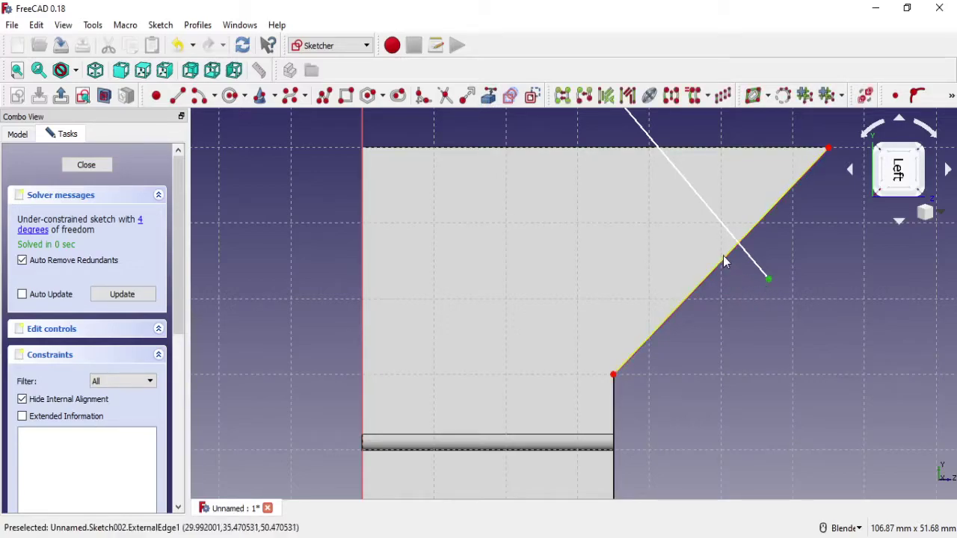
click(723, 258)
click(918, 95)
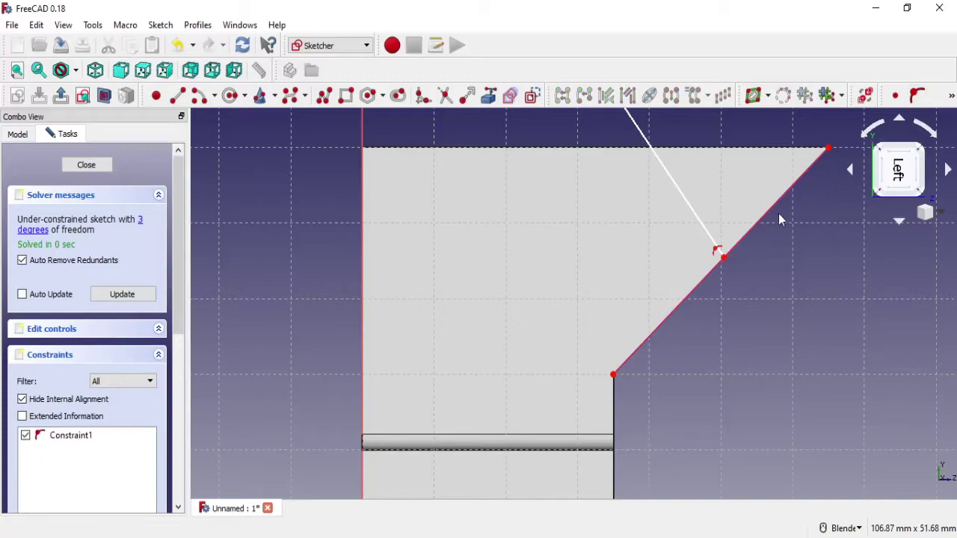
click(695, 216)
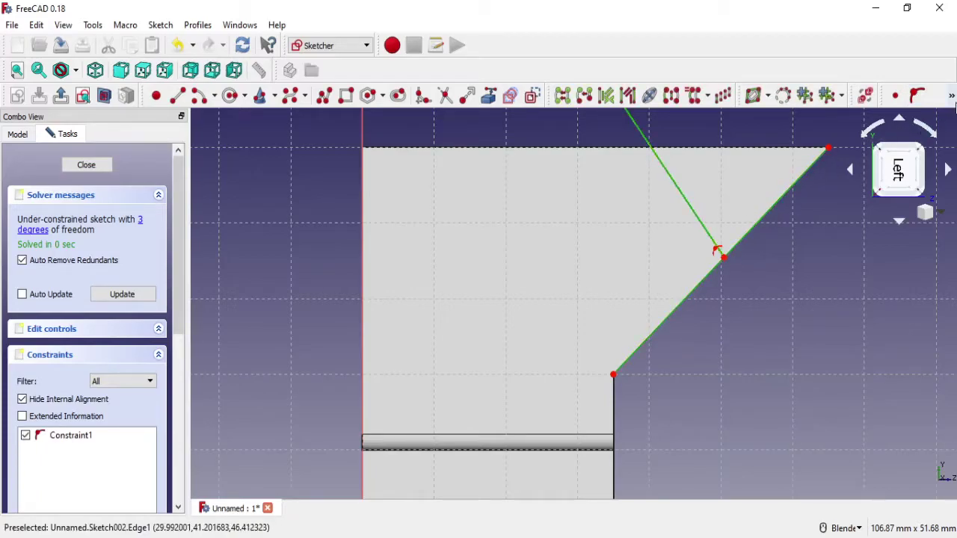
click(952, 95)
click(883, 117)
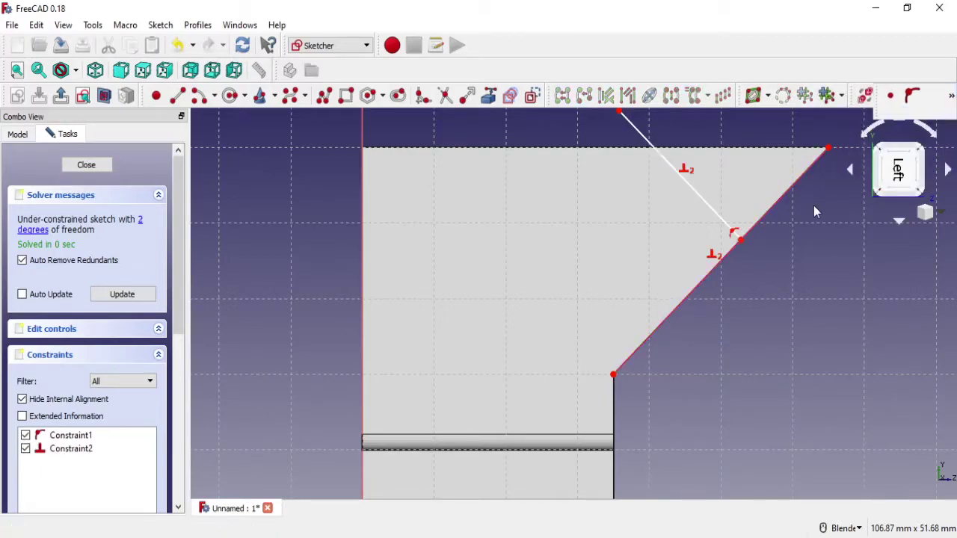
Draw two lines via the slanted edge's top corner to close the triangle
click(488, 95)
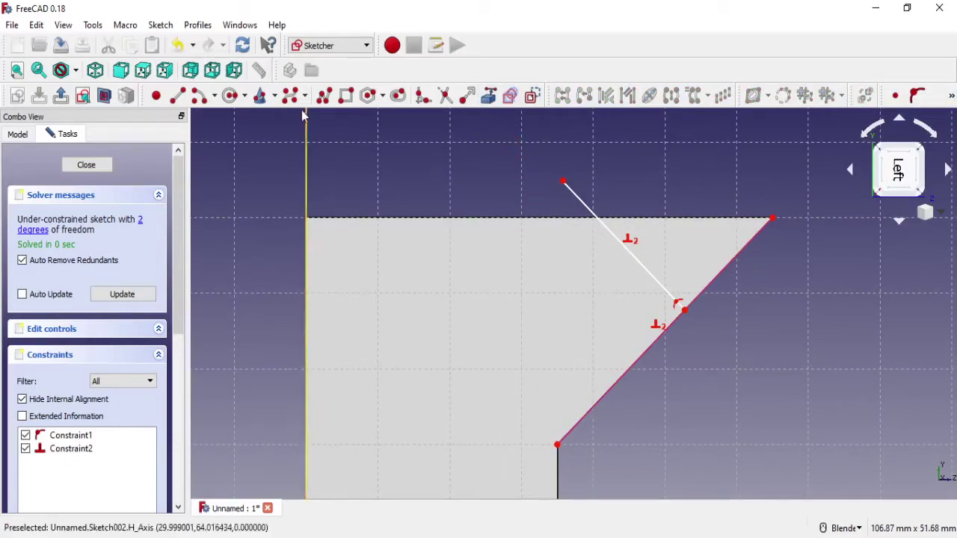
click(177, 95)
click(563, 180)
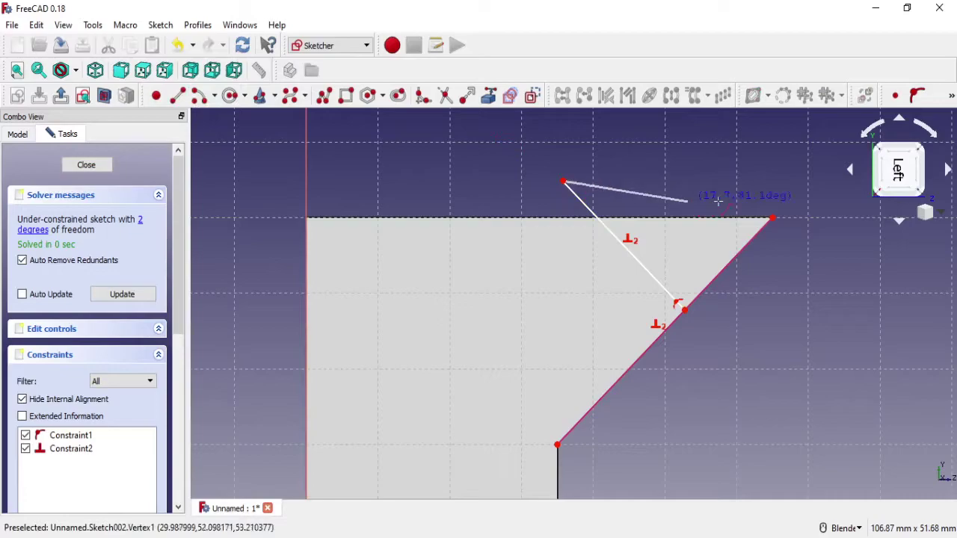
click(773, 218)
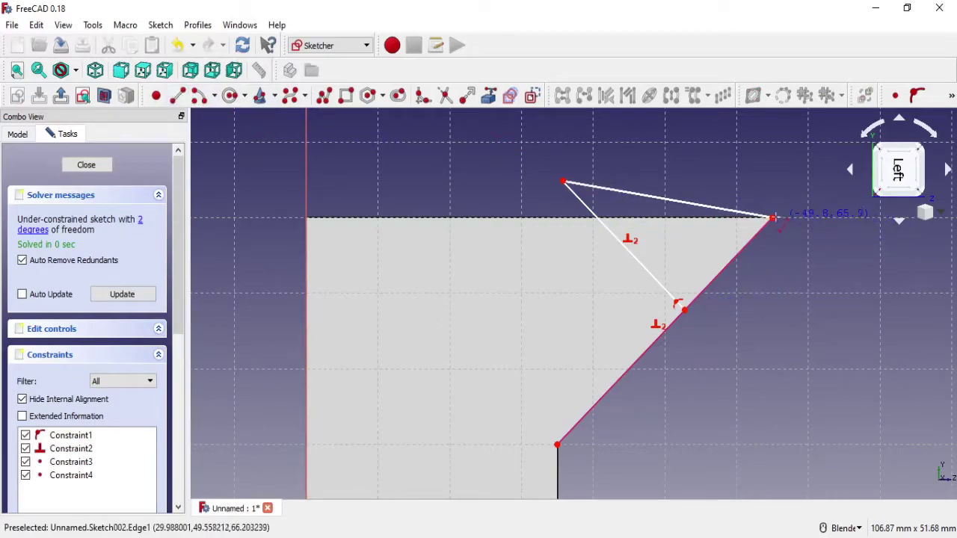
click(773, 218)
click(685, 310)
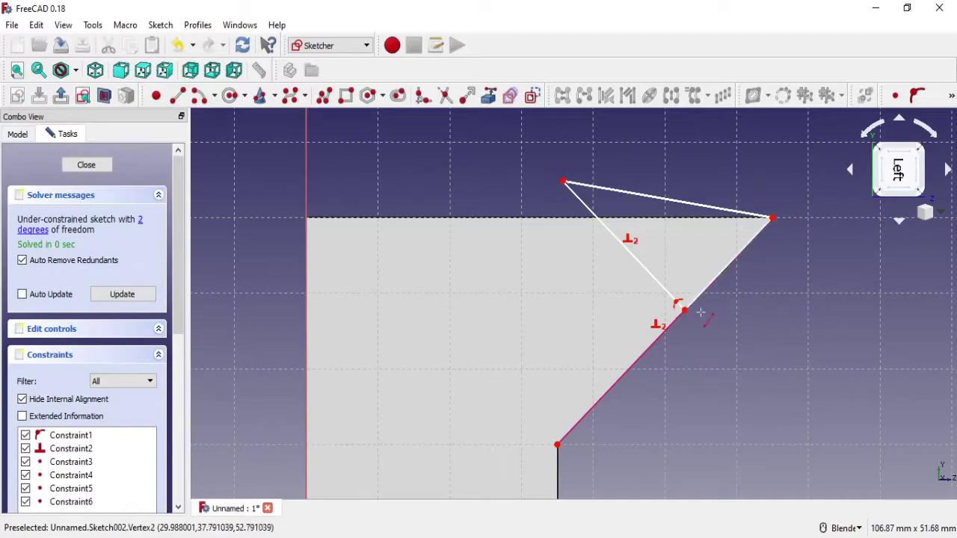
Constrain the triangle's top side horizontal along the part's top edge
click(677, 200)
click(952, 96)
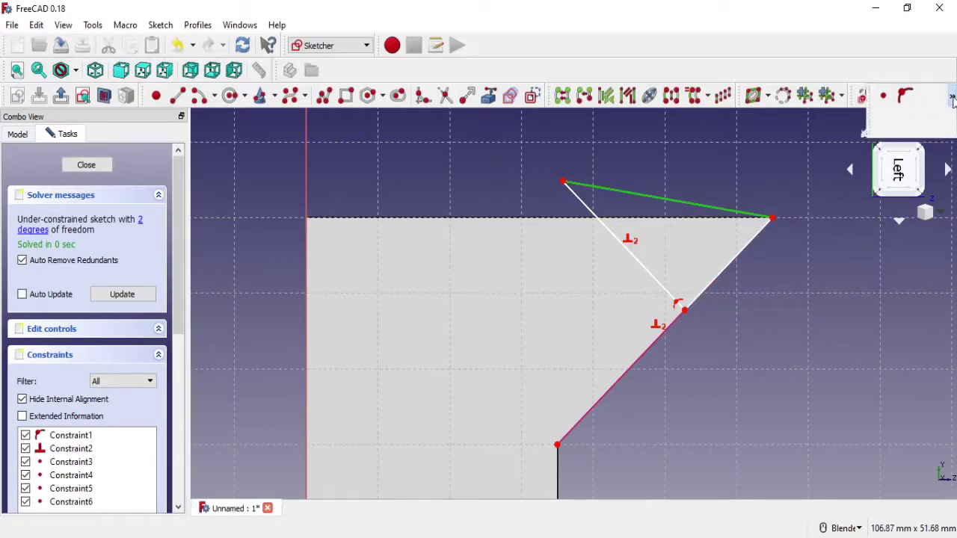
click(908, 100)
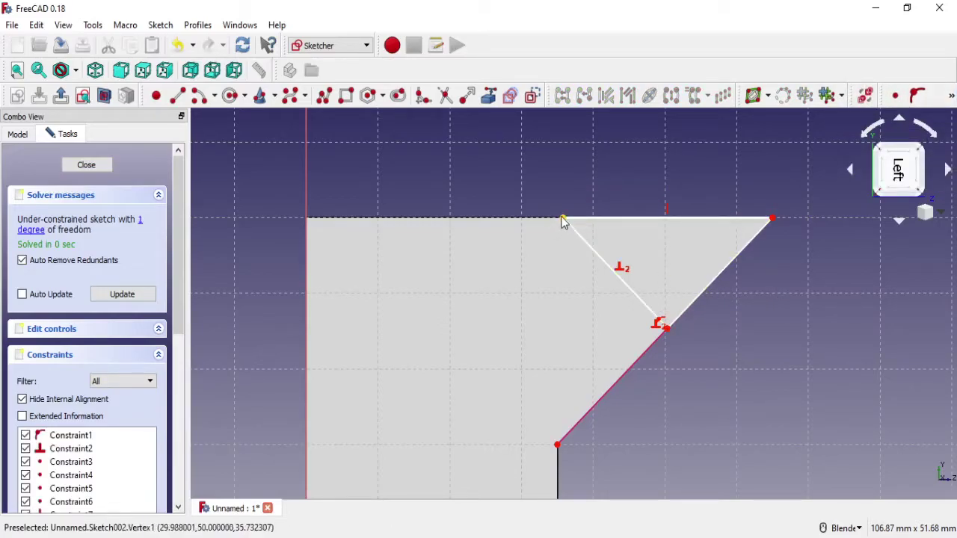
mouse_move(557, 226)
mouse_down()
mouse_move(540, 250)
mouse_move(577, 245)
mouse_up()
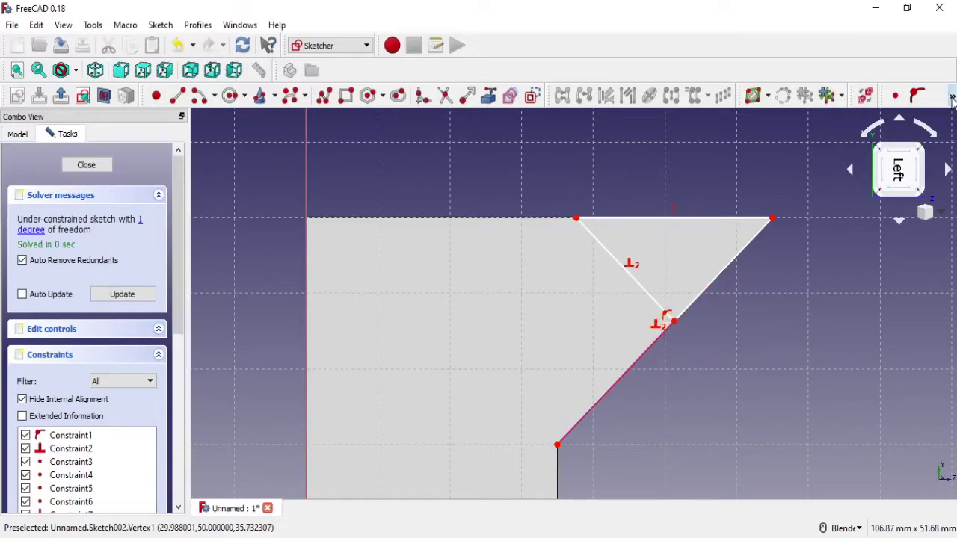
Give the triangle's diagonal side a 20 mm length and close the sketch
click(951, 95)
click(886, 161)
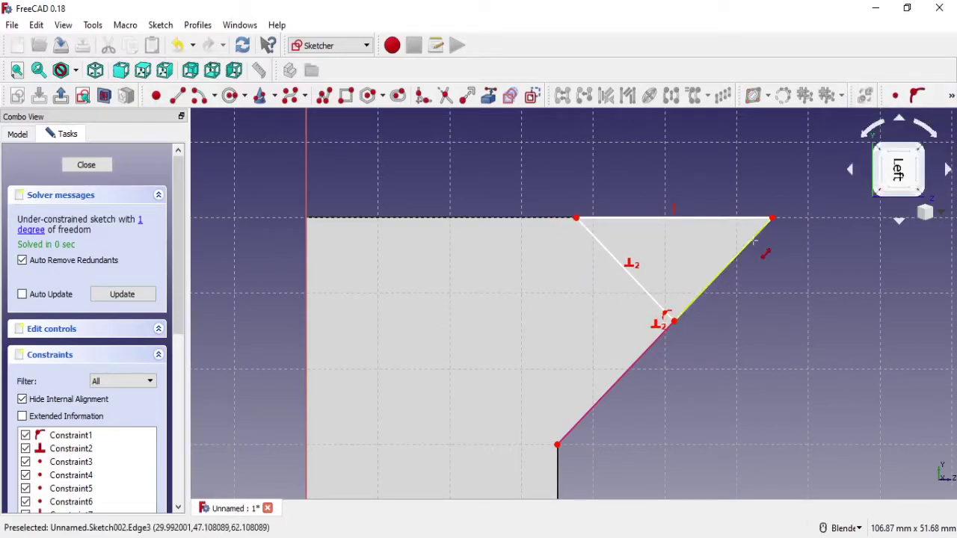
click(757, 235)
text(20)
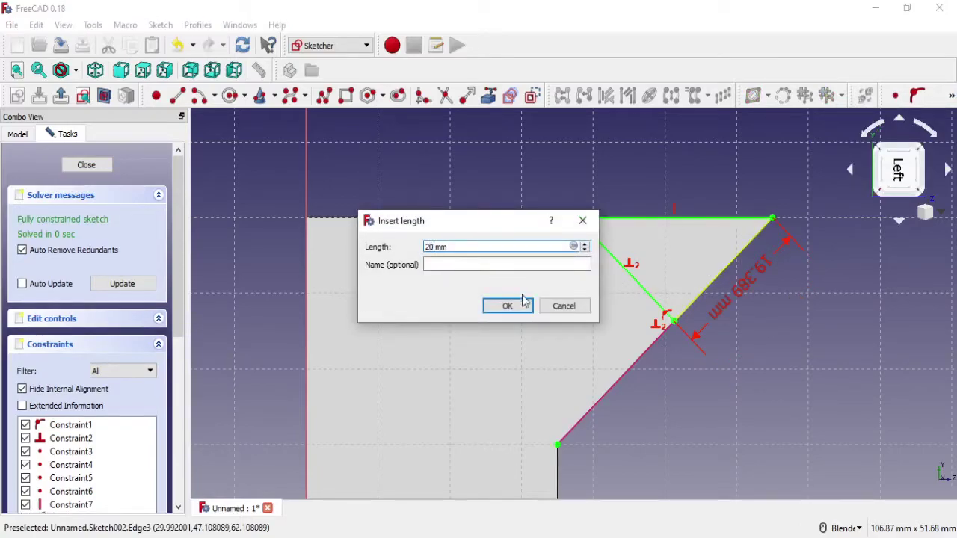
click(523, 306)
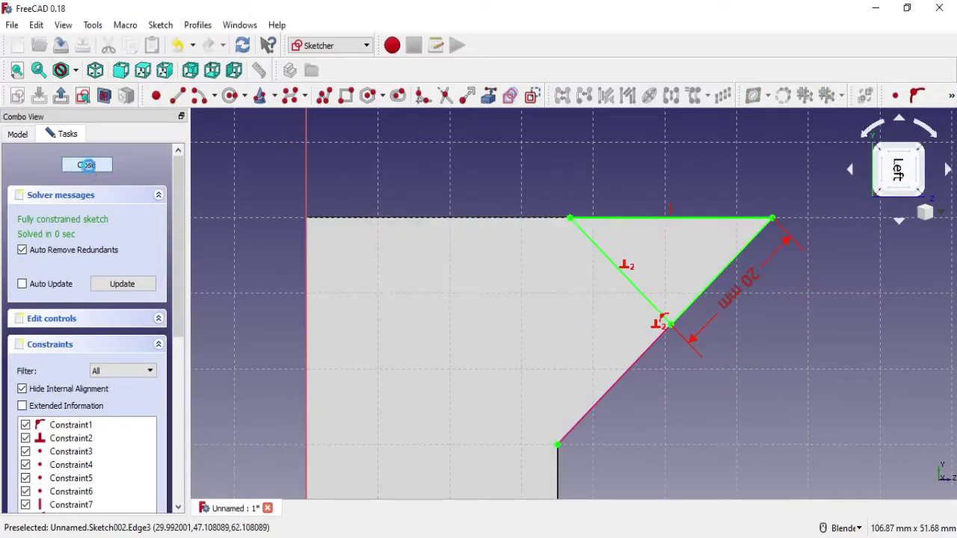
click(87, 165)
Pocket the triangle sketch with type Through all
click(159, 95)
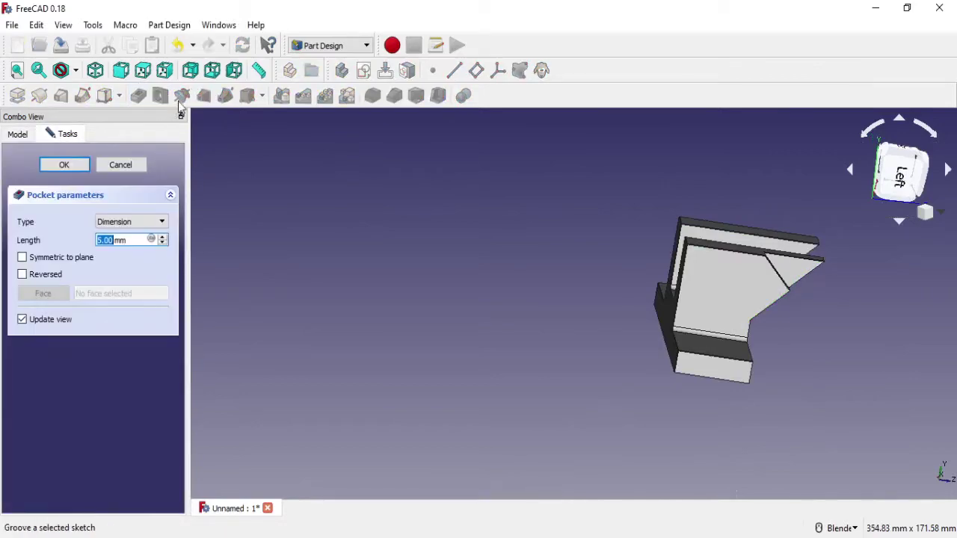
click(147, 227)
click(138, 240)
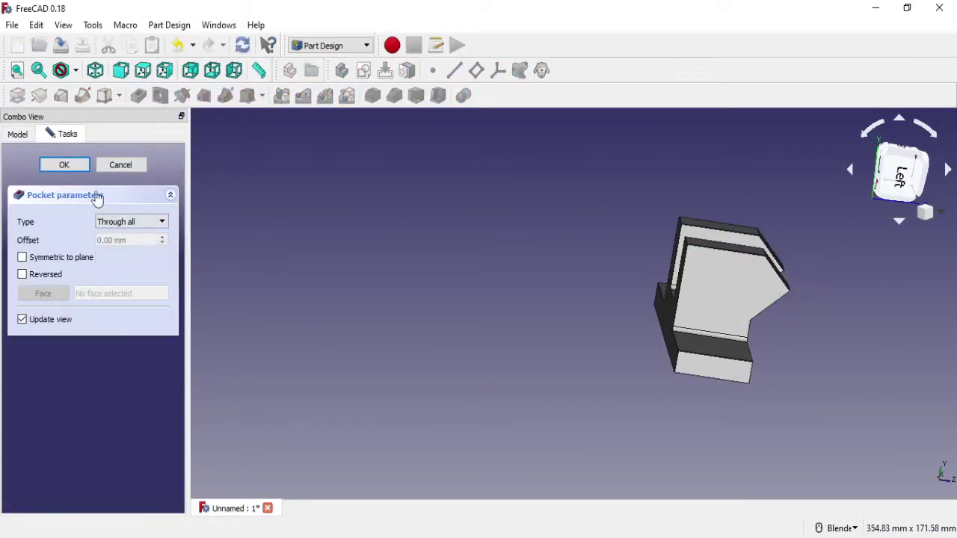
key(Return)
Inspect the cut, select Pocket001 and create a new sketch
mouse_move(707, 272)
middle_down()
mouse_move(555, 284)
mouse_move(656, 317)
mouse_move(687, 240)
mouse_move(675, 286)
mouse_move(641, 278)
middle_up()
scroll(640, 277, down, 5)
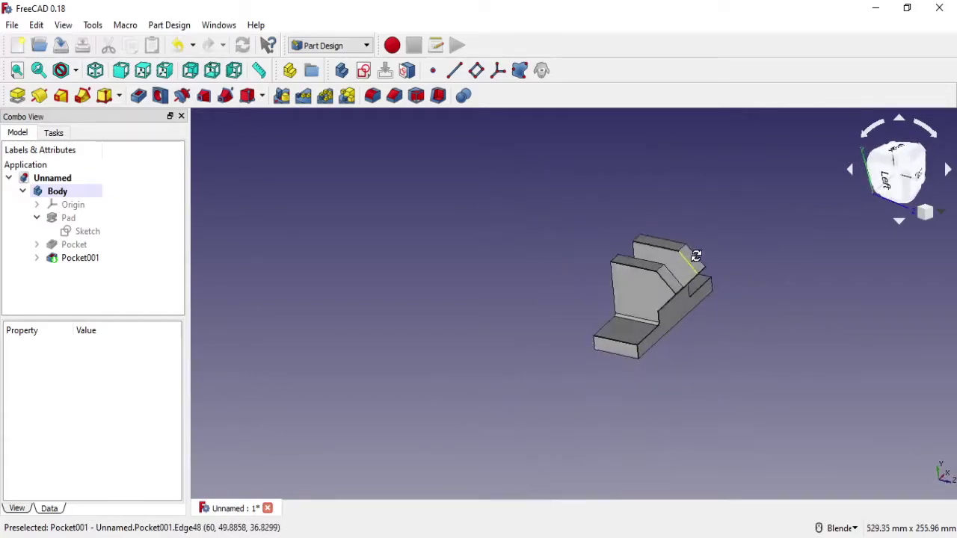
mouse_move(694, 257)
middle_down()
mouse_move(649, 290)
mouse_move(673, 259)
mouse_move(703, 262)
middle_up()
scroll(649, 290, up, 2)
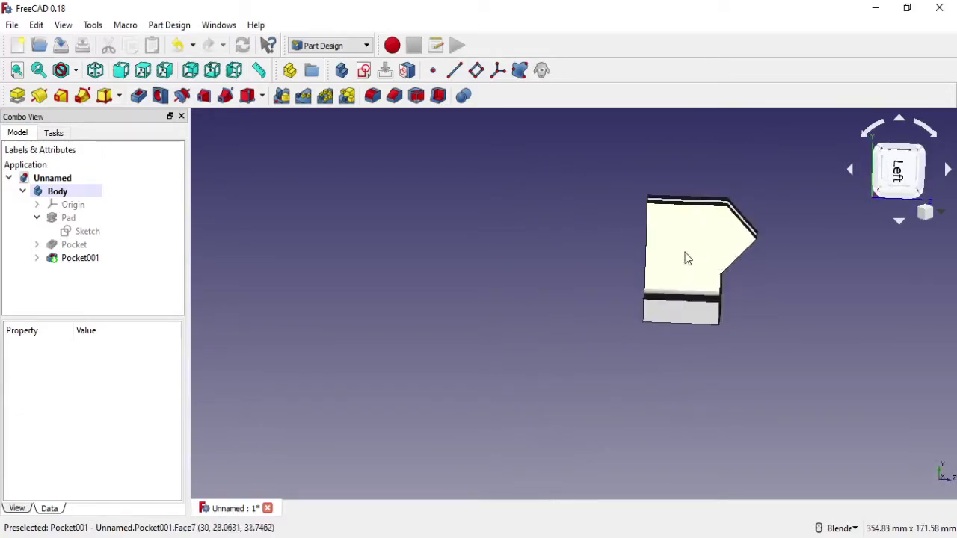
click(708, 208)
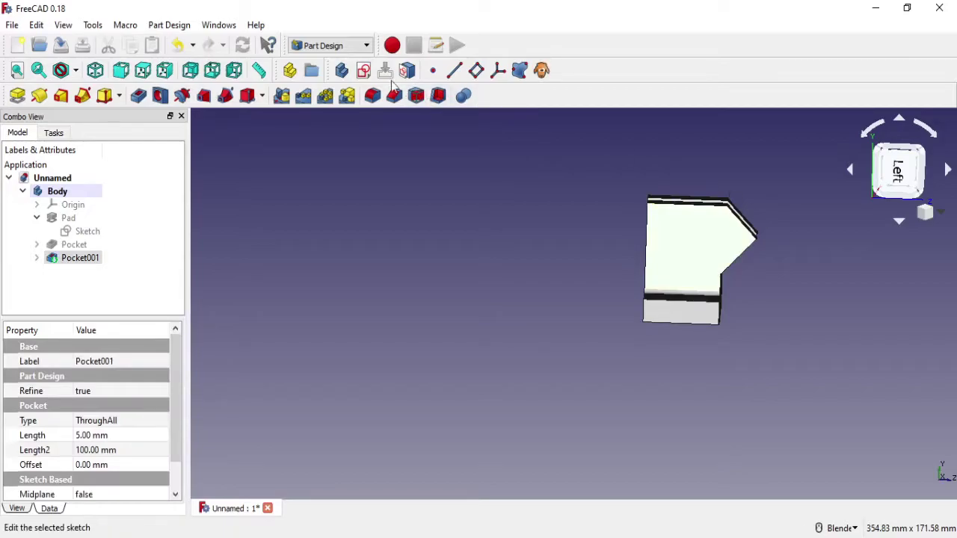
click(363, 70)
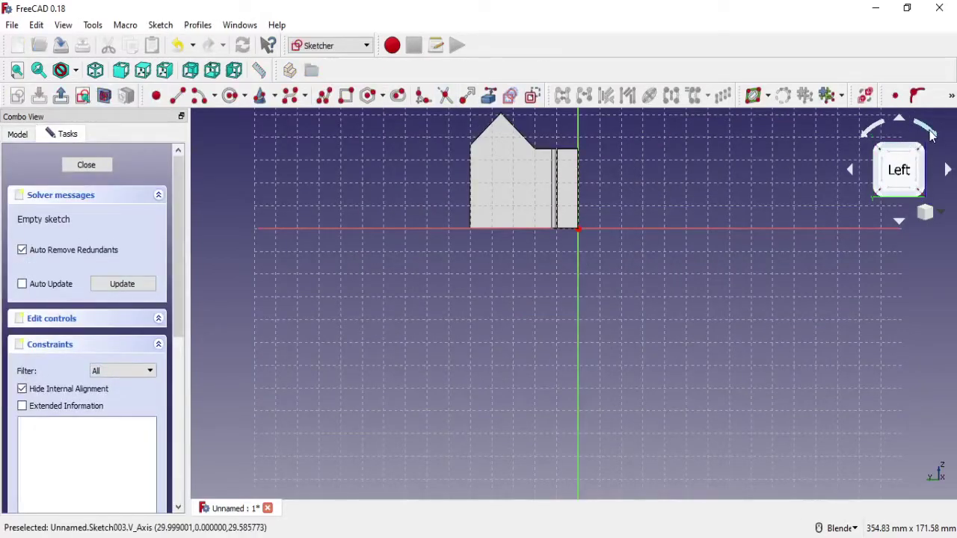
Draw a long diagonal line from above the top-right corner to left of the part
click(931, 133)
scroll(747, 226, up, 4)
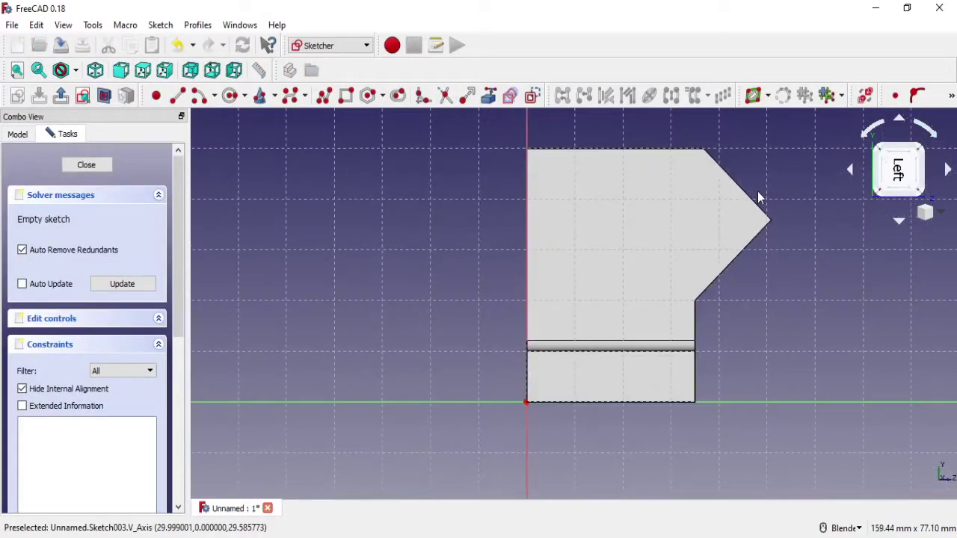
shift+middle_drag(757, 196, 706, 229)
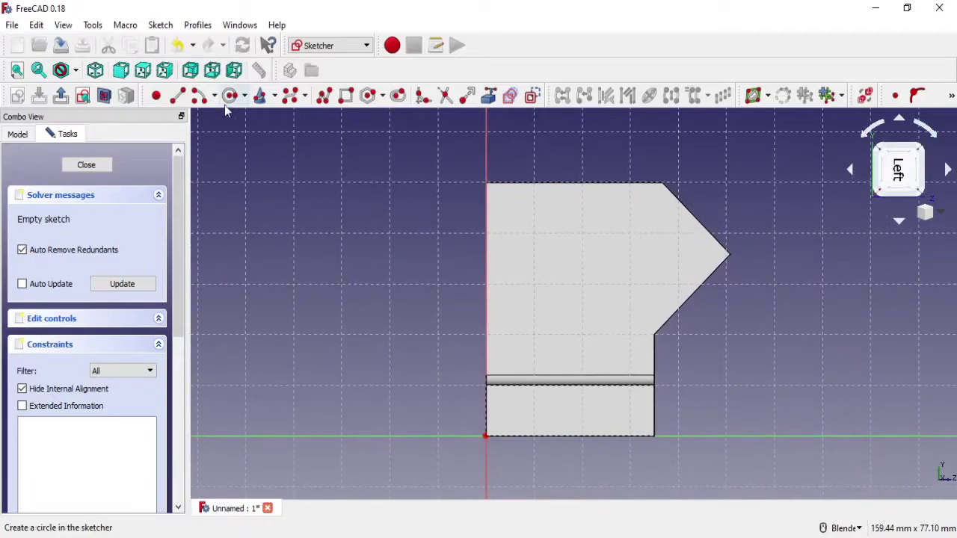
click(178, 95)
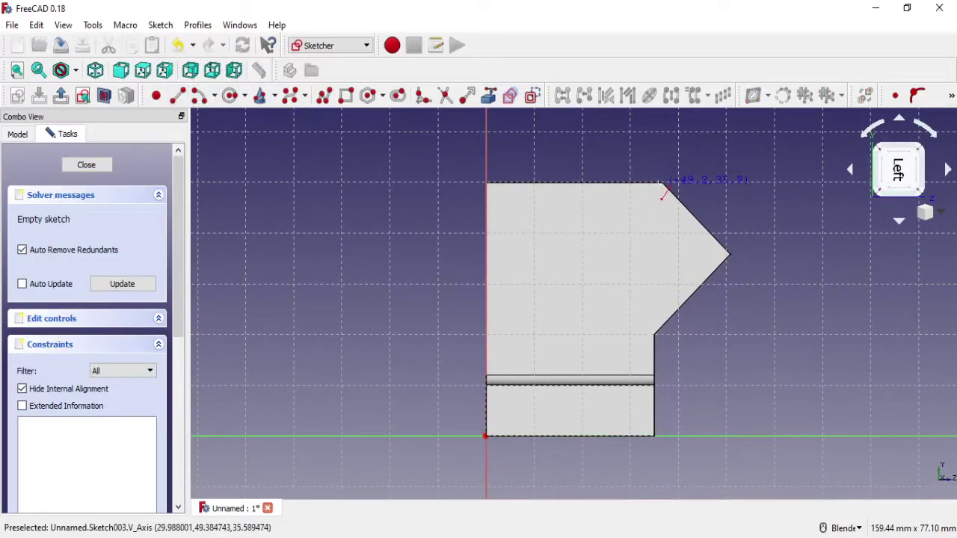
click(665, 166)
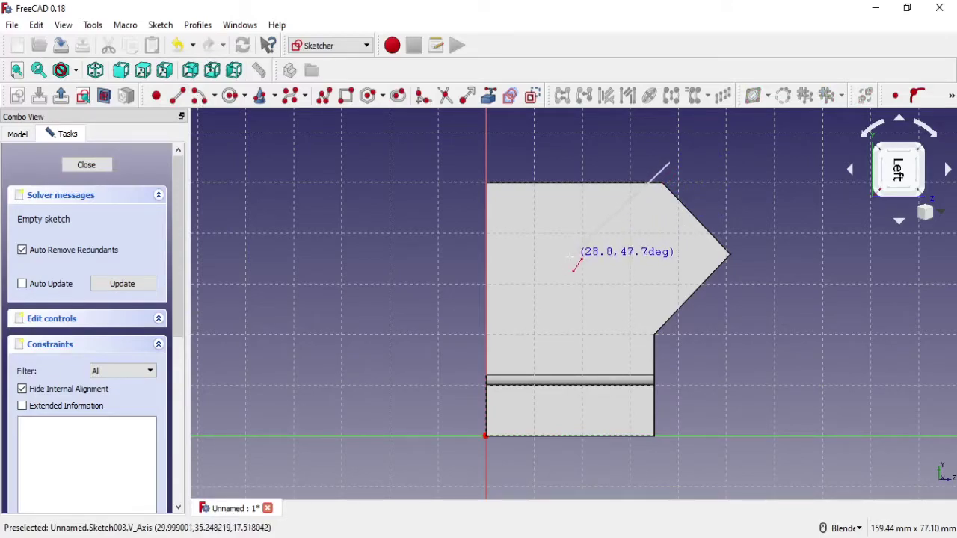
click(445, 358)
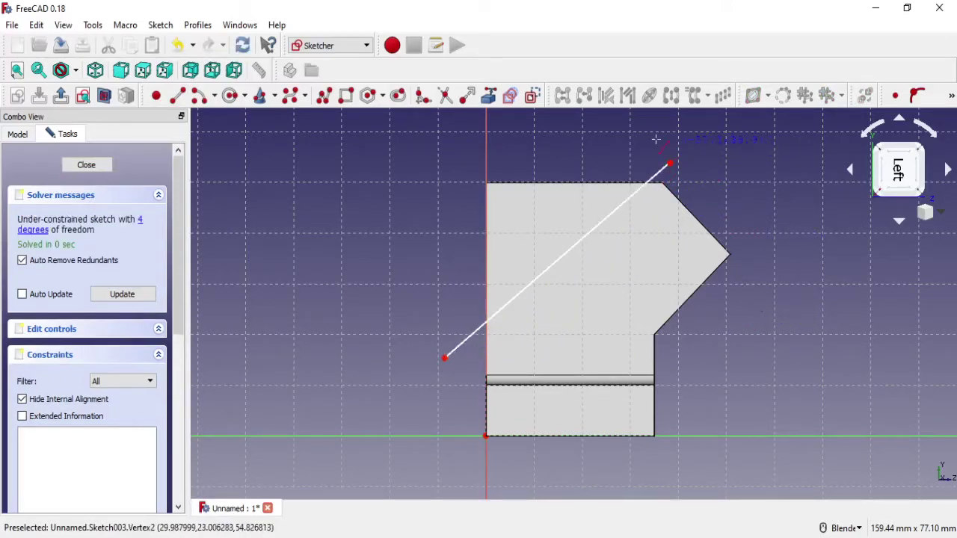
Link the slanted edge and make the diagonal line parallel to it
click(488, 95)
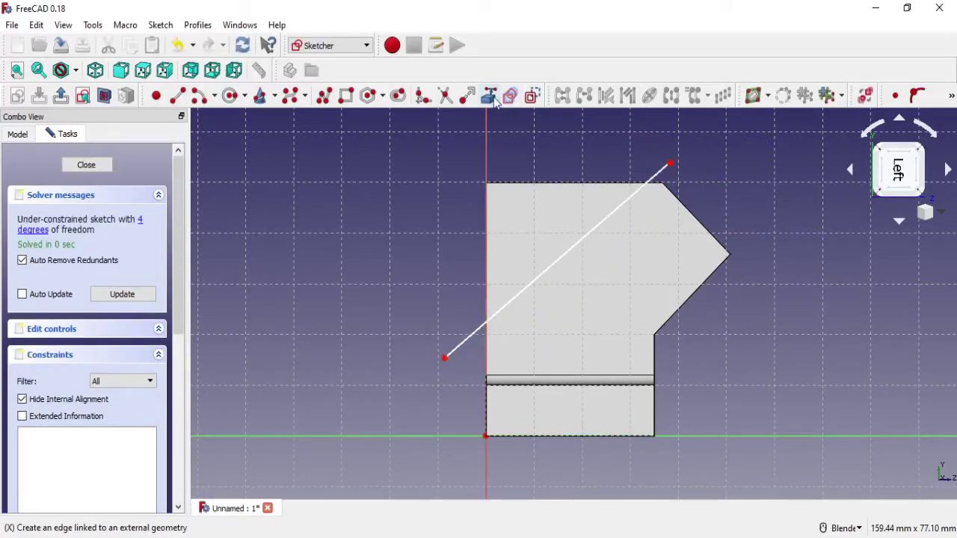
click(727, 265)
click(718, 267)
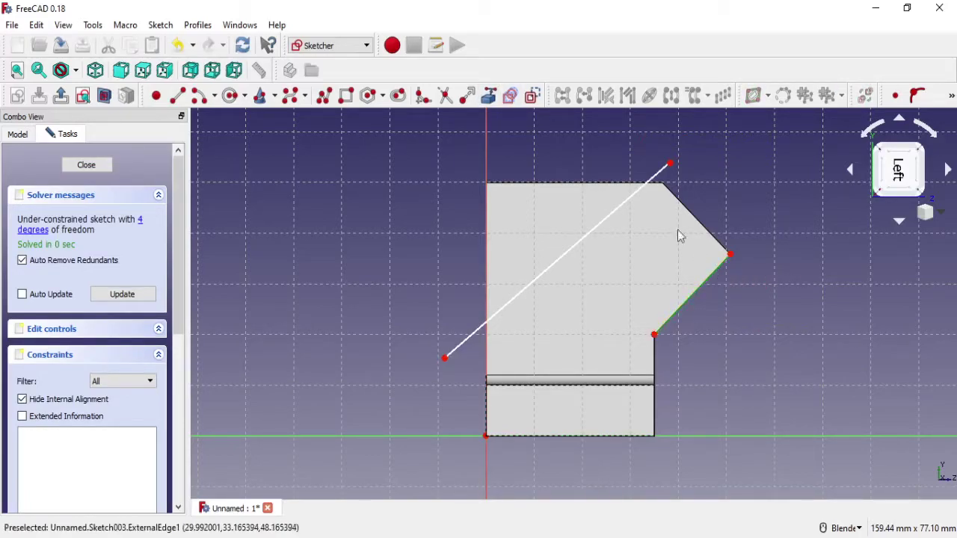
click(653, 180)
click(951, 97)
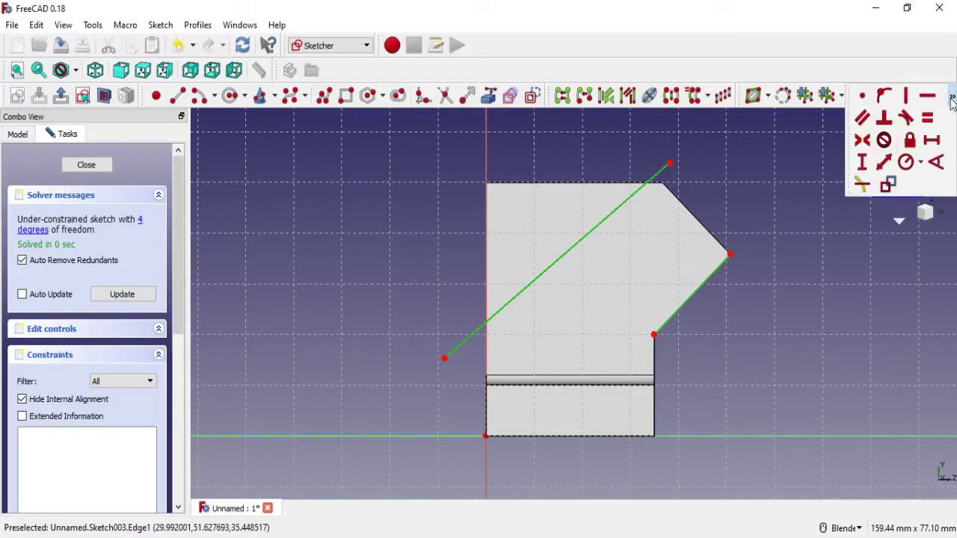
click(864, 118)
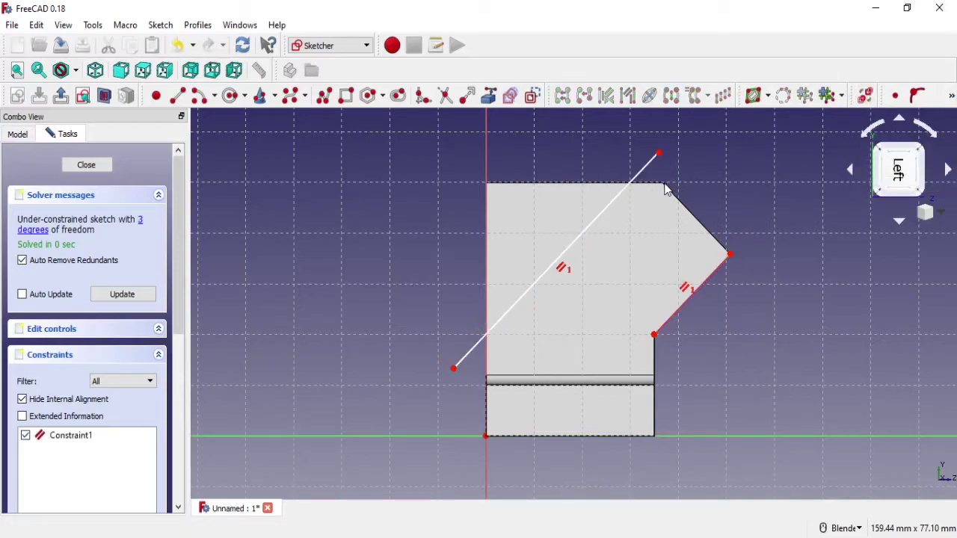
Leave the sketch and reopen Sketch003 for editing, rotated a quarter turn
scroll(691, 185, up, 2)
key(Escape)
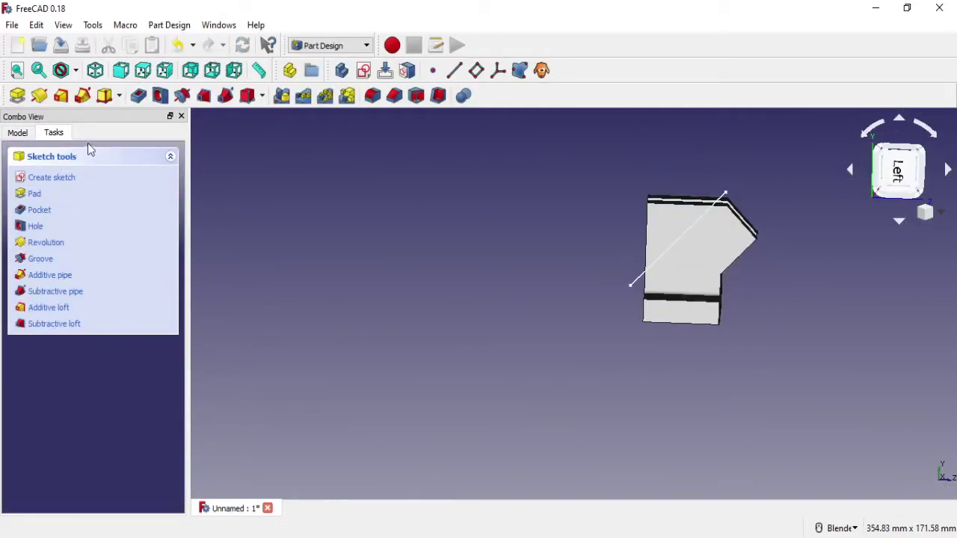
click(17, 132)
right_click(85, 271)
click(139, 275)
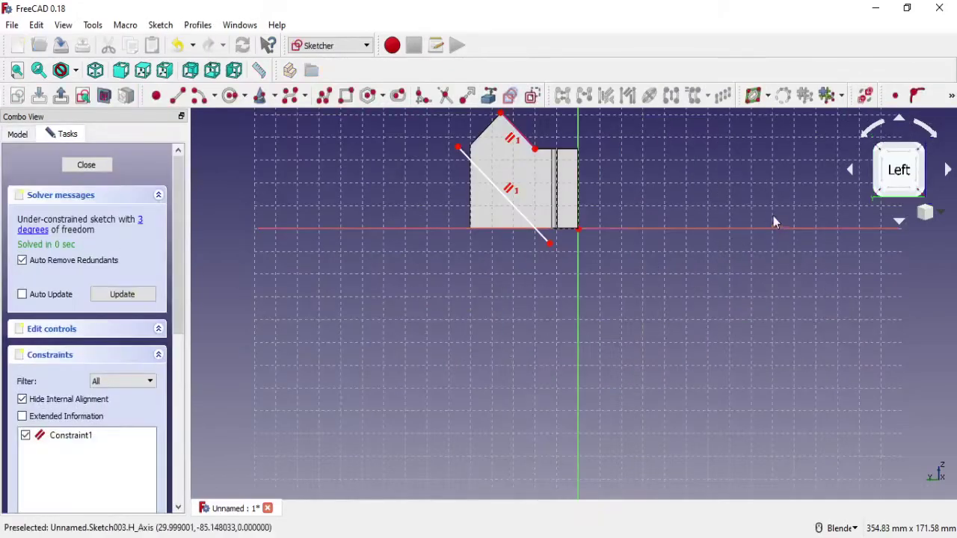
click(938, 137)
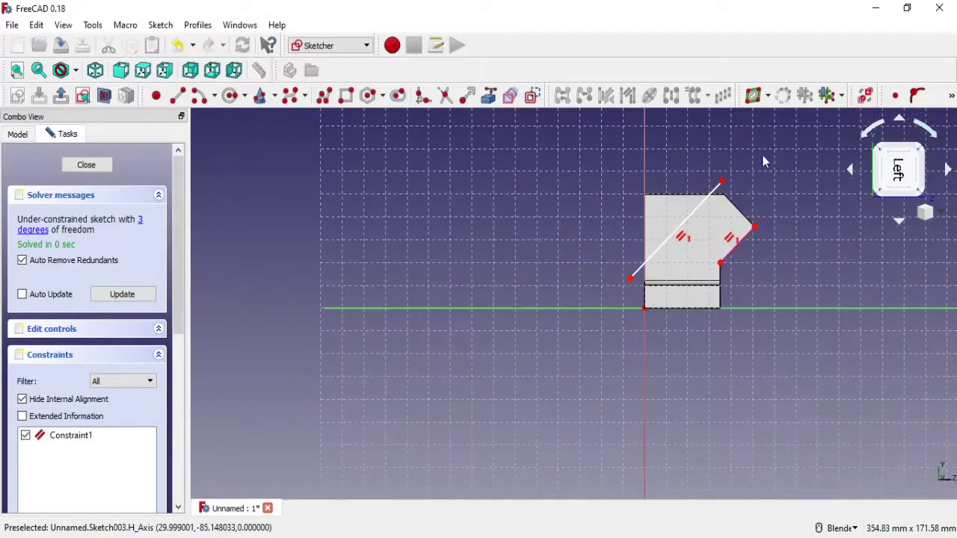
scroll(718, 251, up, 1)
scroll(712, 255, up, 1)
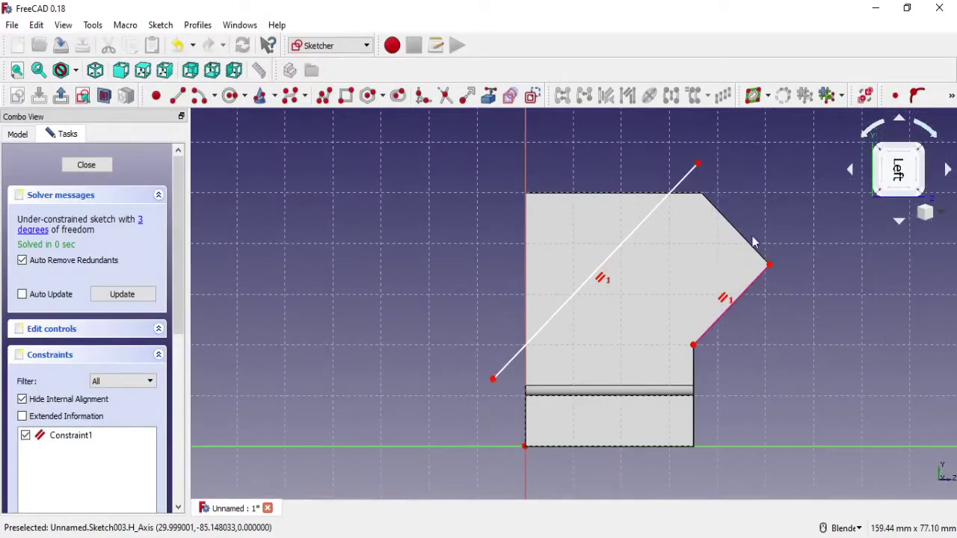
Link the angled body edge and make the diagonal's top end coincident with its top corner
click(488, 94)
click(720, 216)
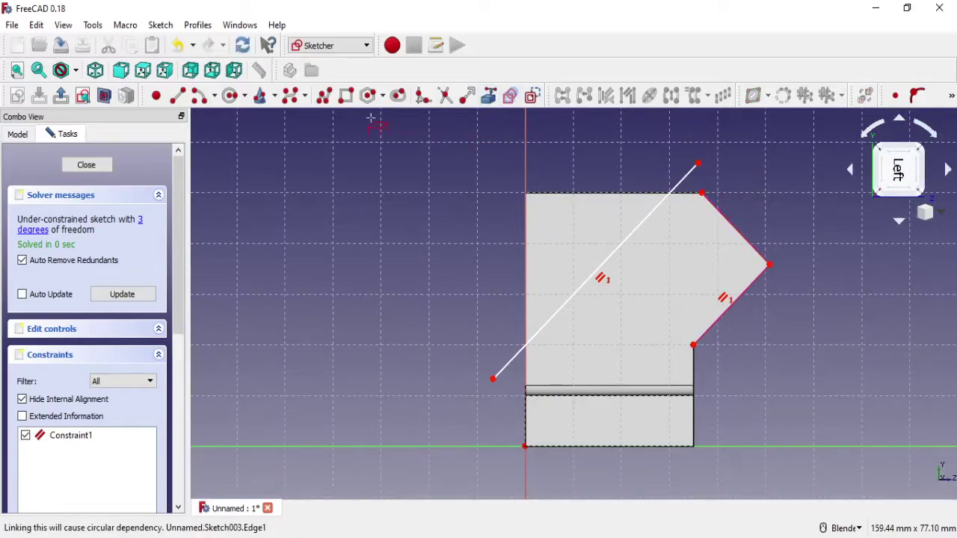
right_click(703, 189)
click(701, 193)
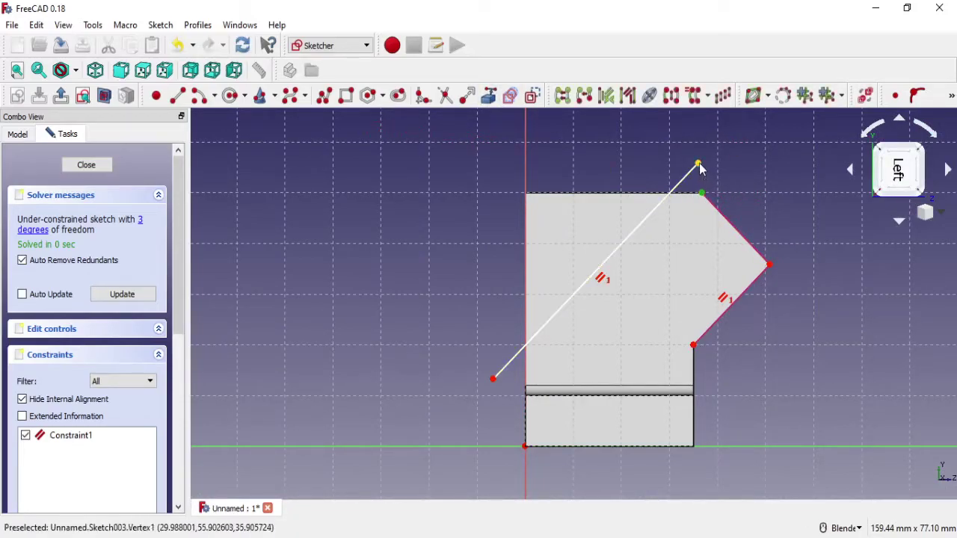
click(895, 95)
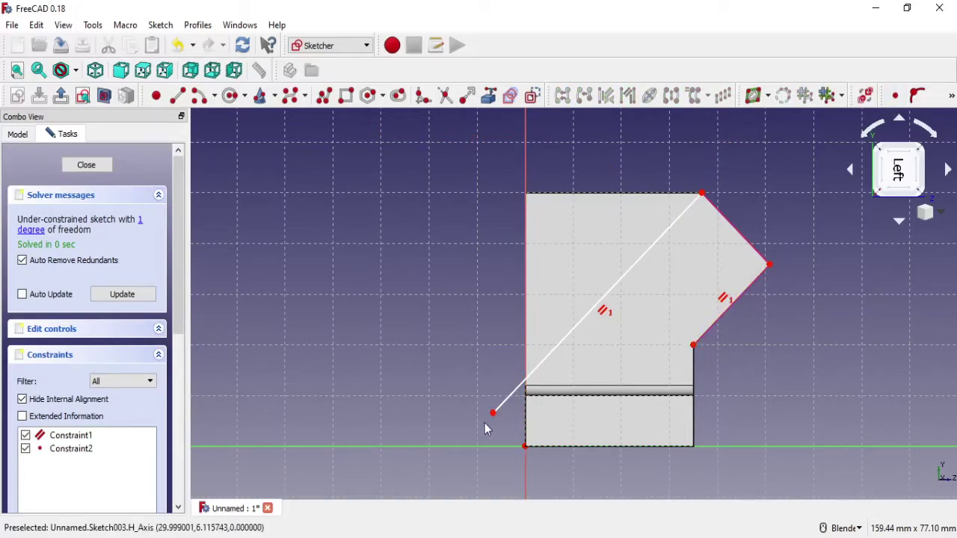
Pin the diagonal's lower end onto the left vertical edge
drag(494, 413, 499, 406)
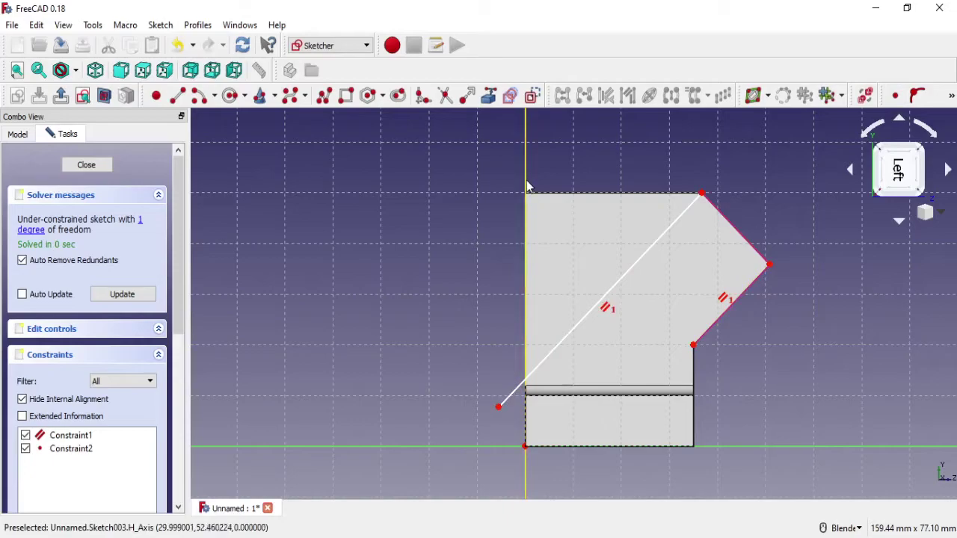
click(527, 187)
click(499, 407)
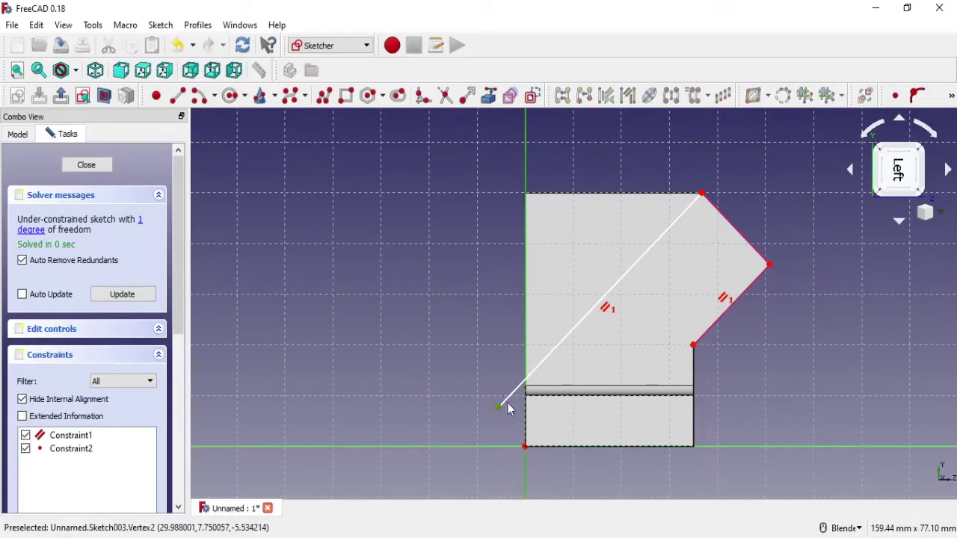
click(917, 95)
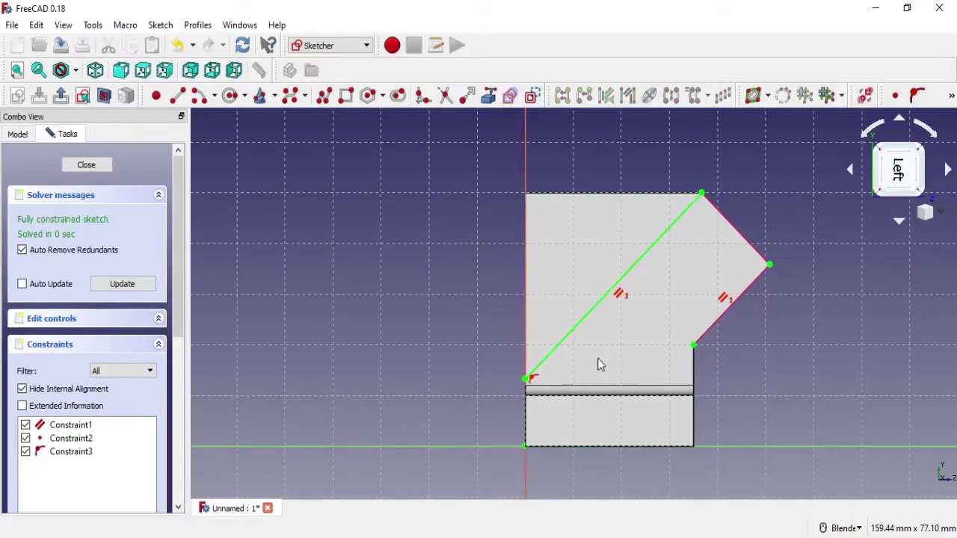
scroll(598, 358, up, 2)
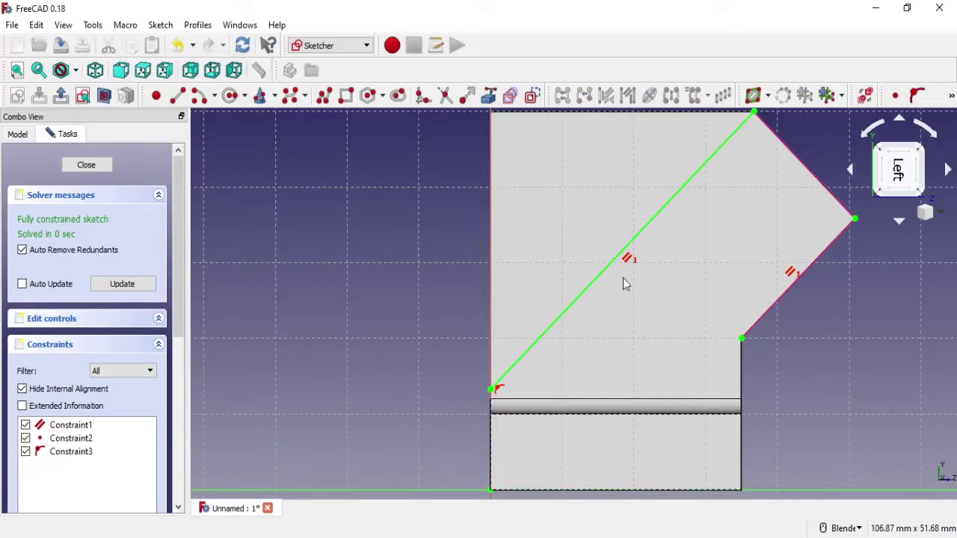
Draw the top line and the left side line closing the triangle with the diagonal
click(177, 97)
scroll(573, 198, down, 2)
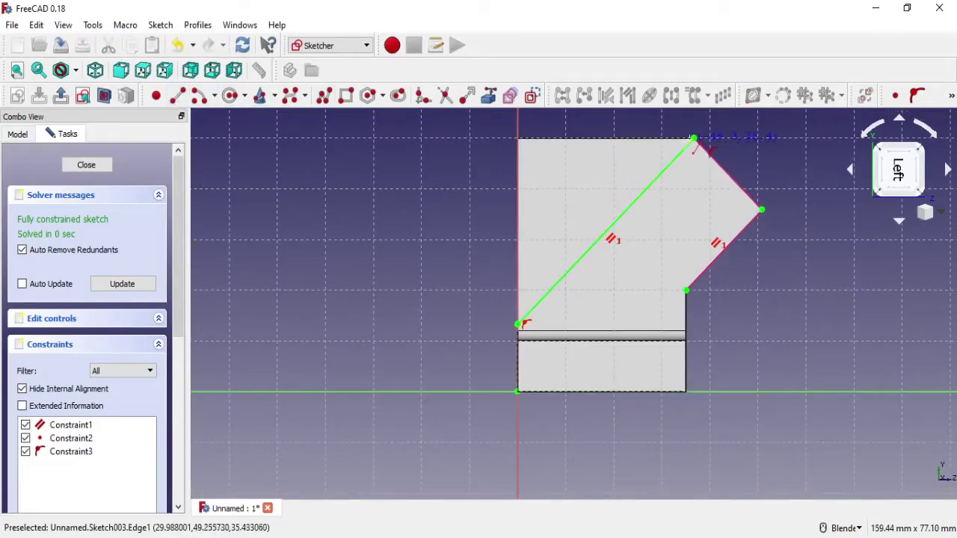
click(694, 138)
click(480, 124)
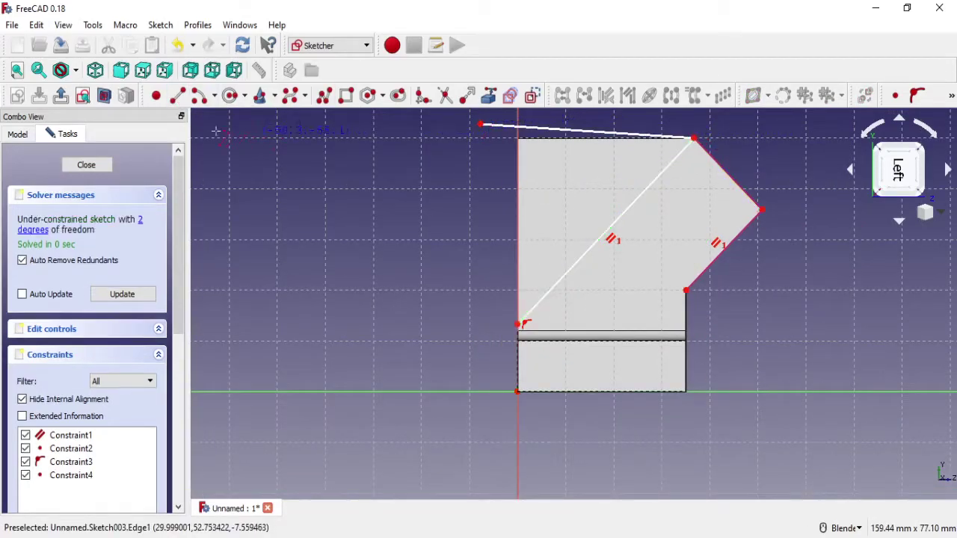
click(480, 124)
click(518, 324)
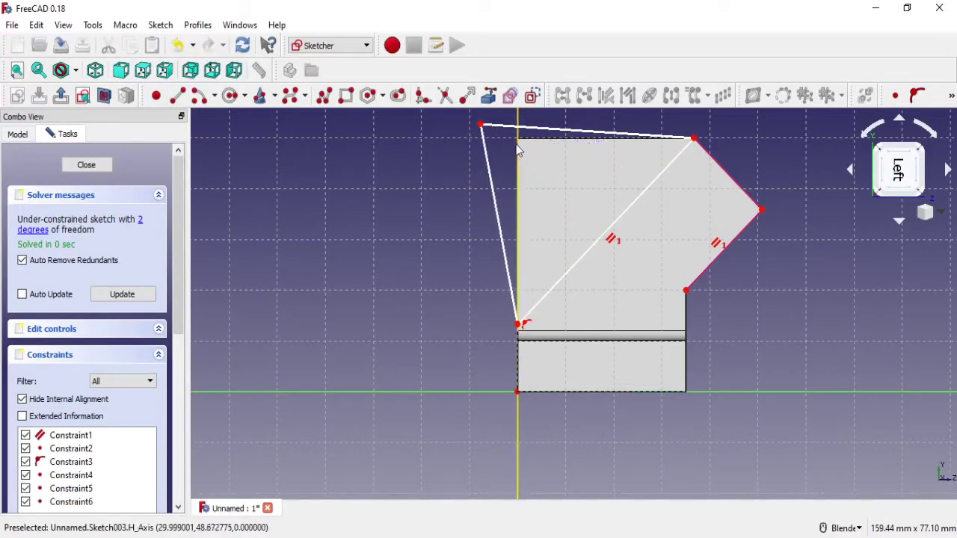
Put the top-left corner on the vertical axis and make the top edge horizontal
click(895, 96)
click(551, 296)
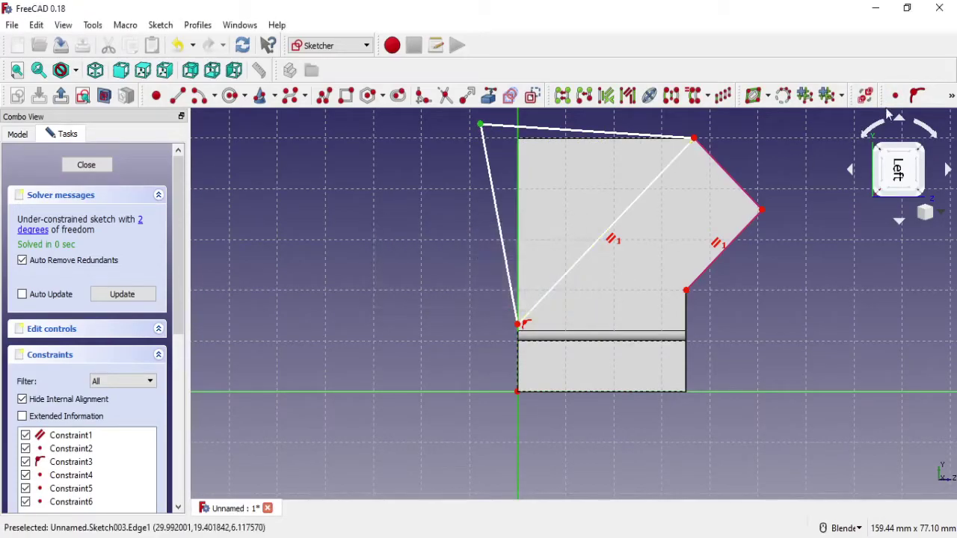
click(917, 95)
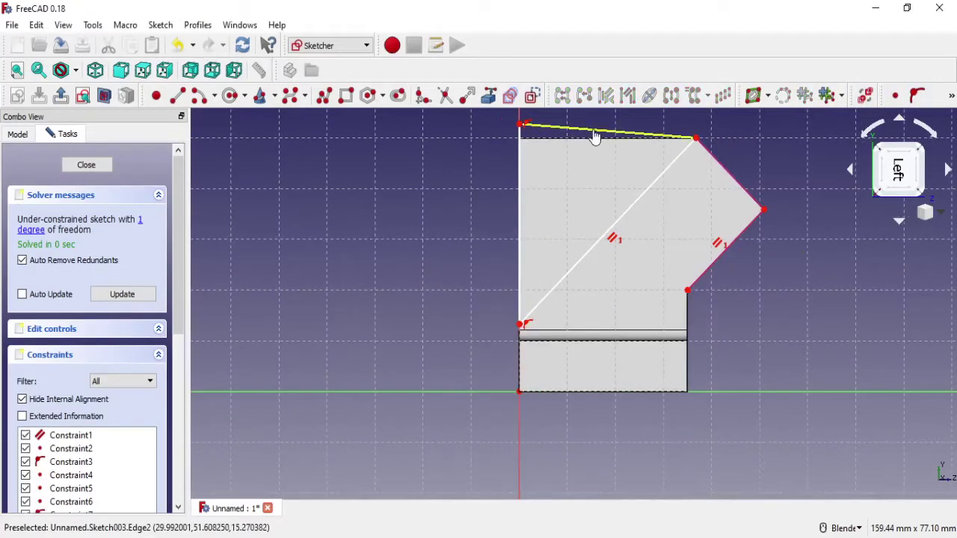
click(594, 137)
click(951, 96)
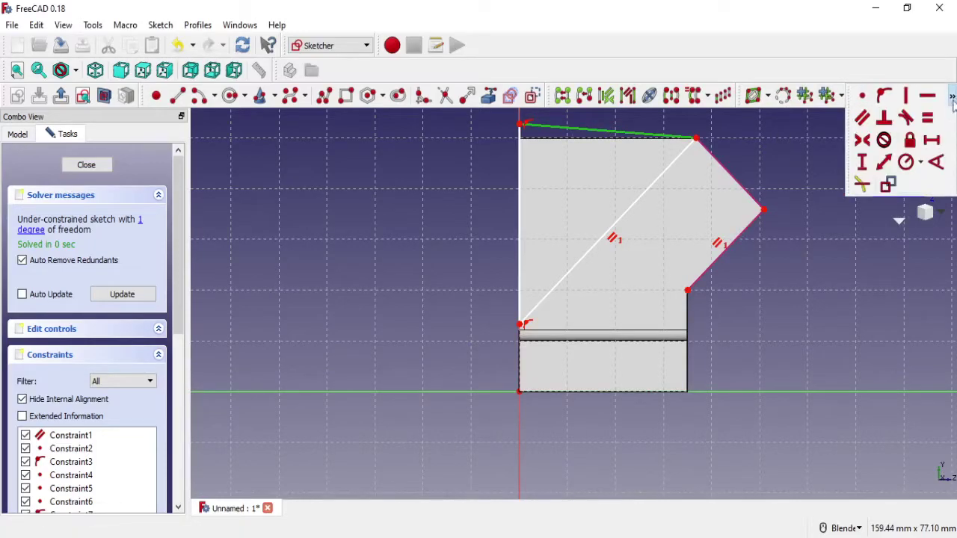
click(910, 105)
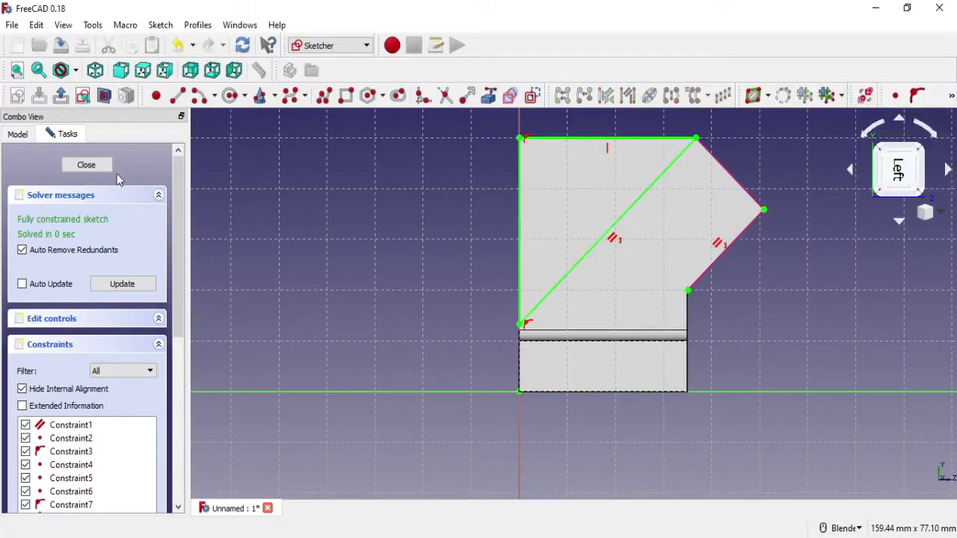
Cut Sketch003's triangle as a Through all pocket
key(Escape)
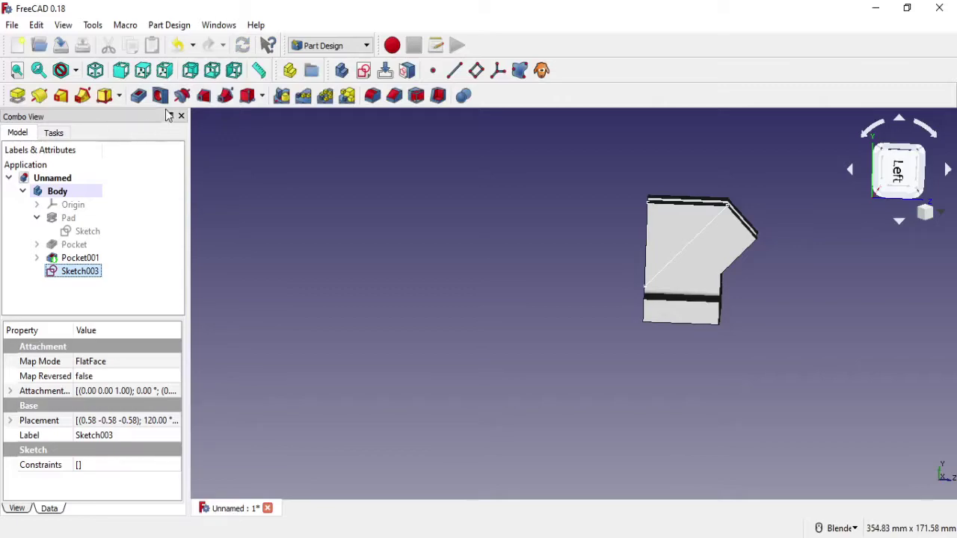
click(139, 96)
click(129, 219)
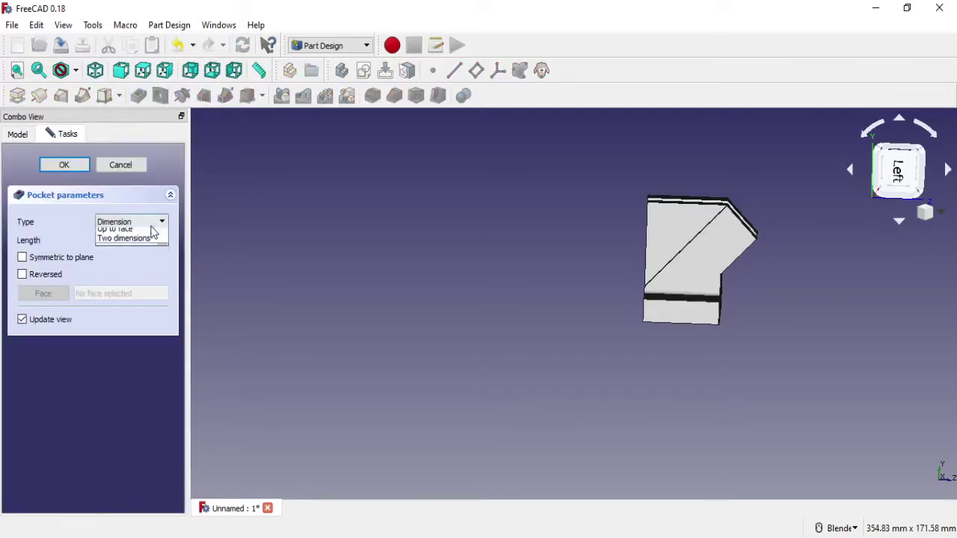
click(124, 241)
mouse_move(651, 292)
middle_down()
mouse_move(681, 313)
mouse_move(658, 299)
mouse_move(619, 335)
mouse_move(637, 293)
mouse_move(745, 237)
mouse_move(733, 247)
middle_up()
key(Return)
Turn the model to its lower side and start a new sketch on a face there
scroll(748, 243, up, 4)
mouse_move(831, 232)
middle_down()
mouse_move(690, 220)
mouse_move(678, 180)
mouse_move(642, 202)
mouse_move(622, 199)
mouse_move(628, 231)
mouse_move(580, 191)
mouse_move(773, 267)
mouse_move(686, 235)
mouse_move(684, 297)
middle_up()
scroll(677, 308, up, 3)
scroll(676, 308, down, 4)
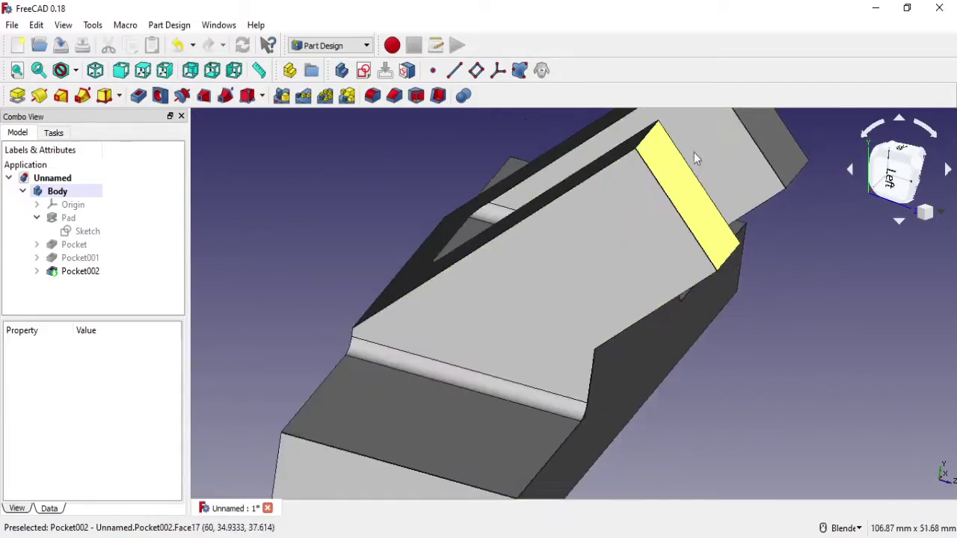
click(573, 198)
click(363, 70)
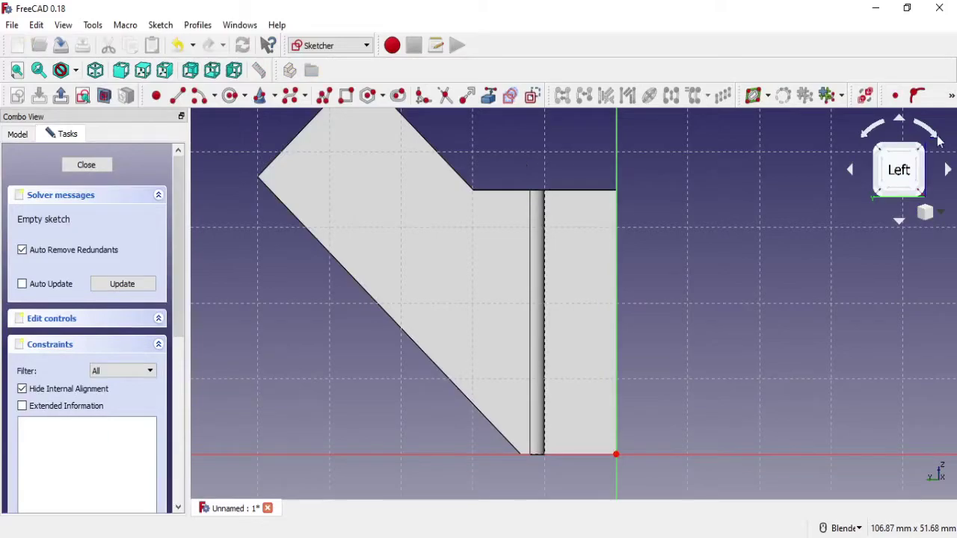
Rotate and centre the new sketch on the angled face, ready to link its slanted edge
click(861, 136)
shift+middle_drag(765, 172, 609, 295)
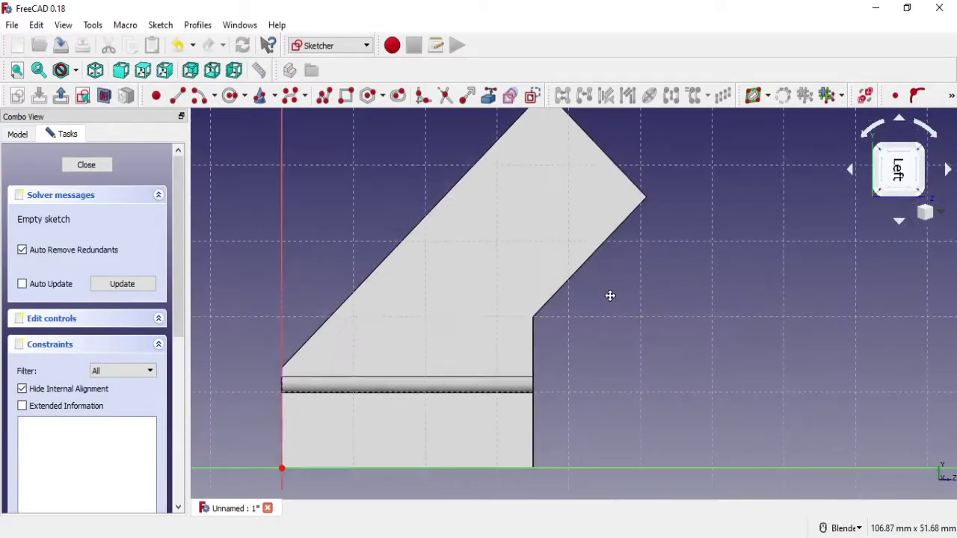
scroll(568, 170, up, 2)
shift+middle_drag(568, 170, 526, 192)
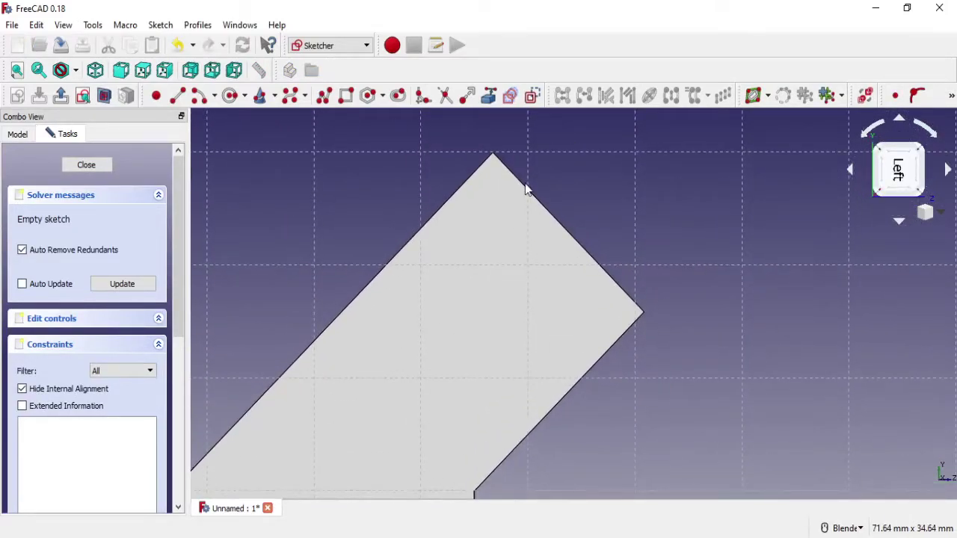
scroll(527, 189, up, 2)
scroll(618, 210, down, 2)
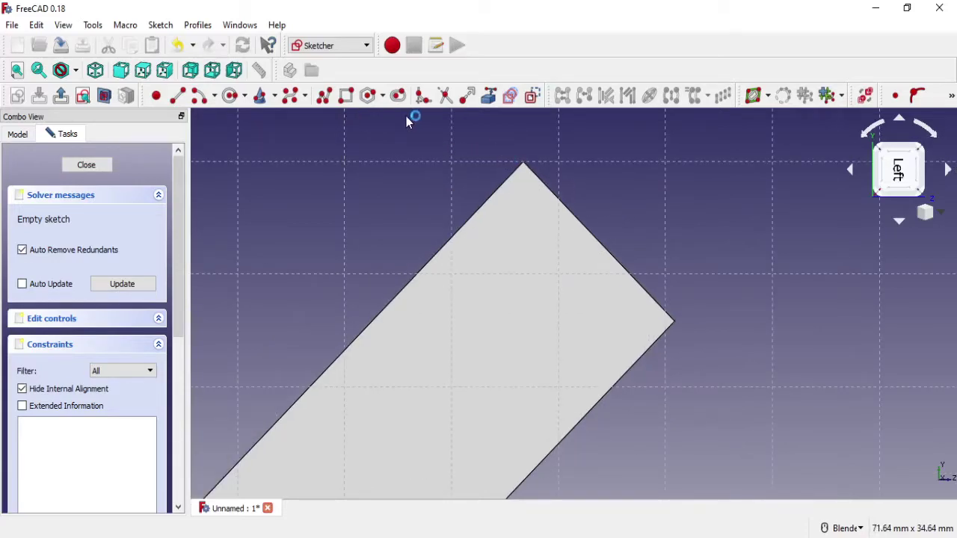
click(511, 95)
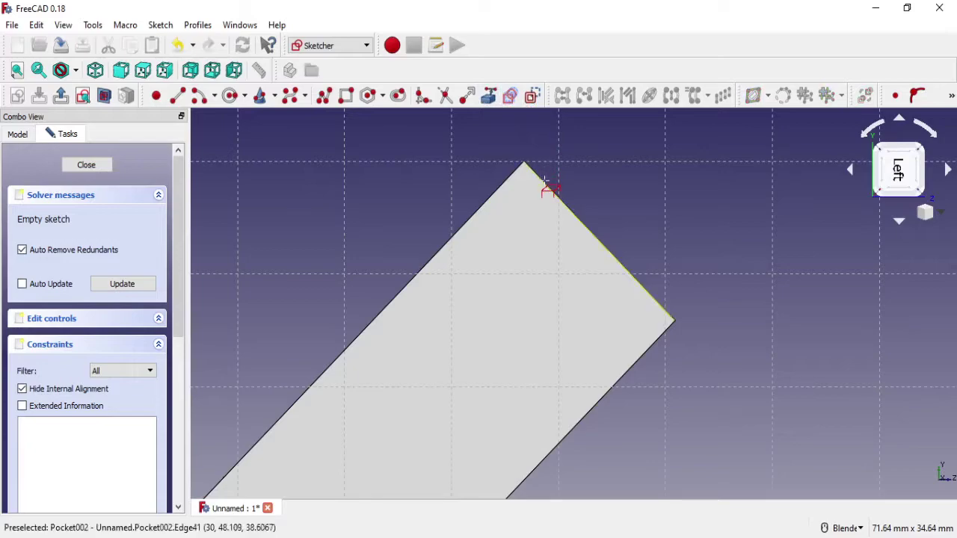
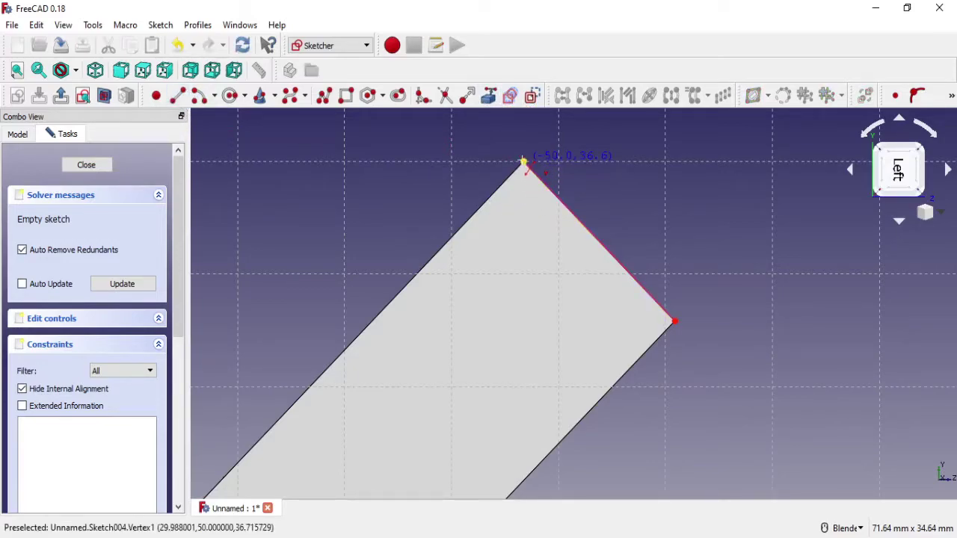
Link the slanted edge as external geometry, draw two joined lines on the angled face, and close the sketch
click(602, 228)
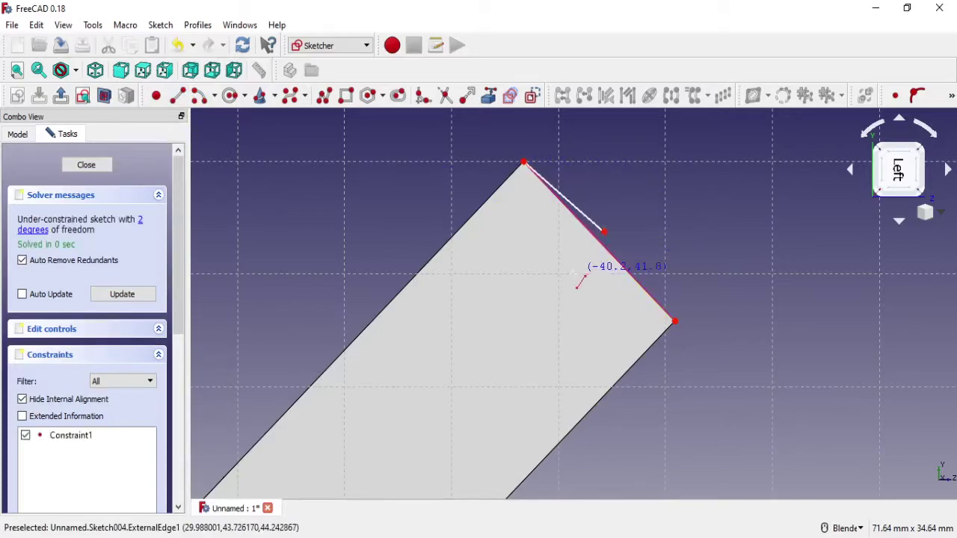
click(178, 95)
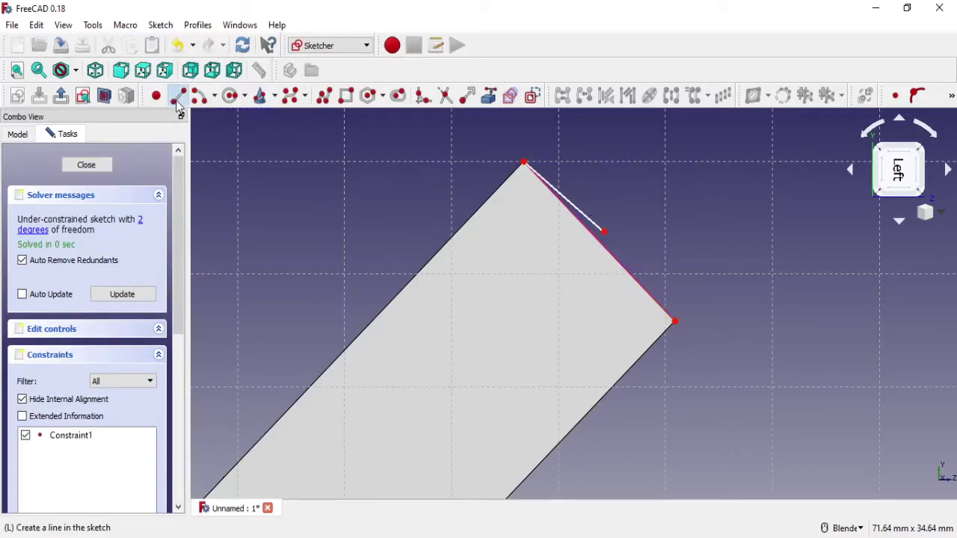
click(602, 232)
click(526, 306)
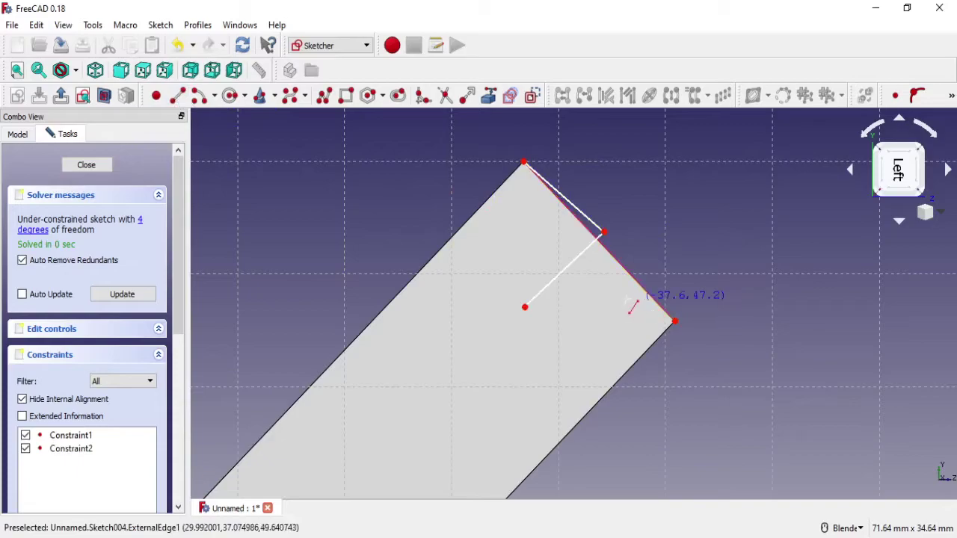
scroll(624, 303, down, 3)
mouse_move(606, 300)
middle_down()
mouse_move(569, 333)
mouse_move(544, 317)
middle_up()
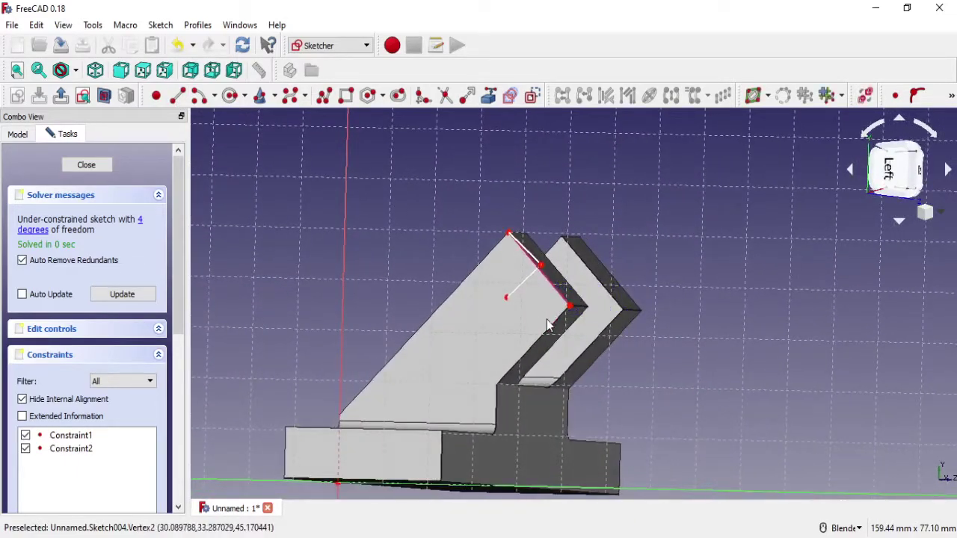
key(Escape)
mouse_move(675, 217)
middle_down()
mouse_move(639, 209)
mouse_move(568, 242)
mouse_move(576, 156)
middle_up()
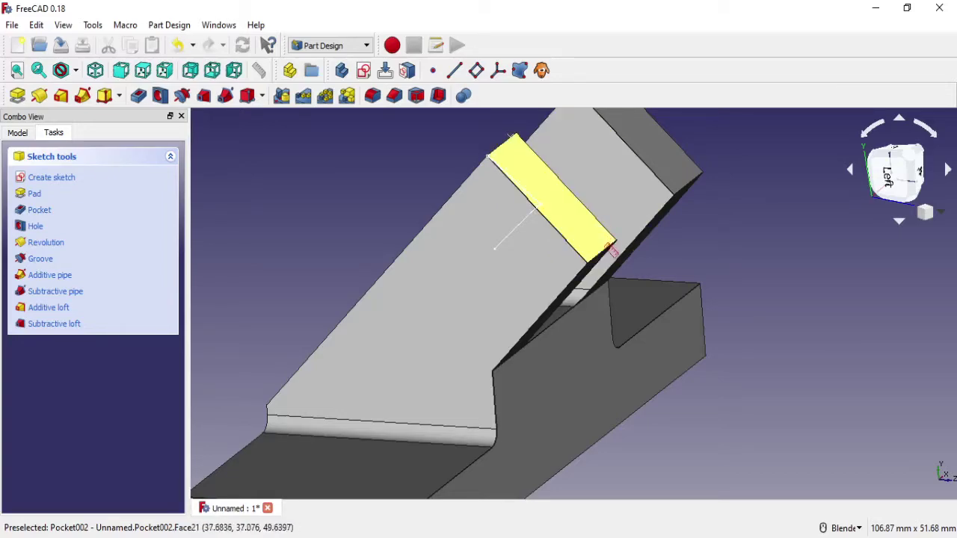
click(609, 253)
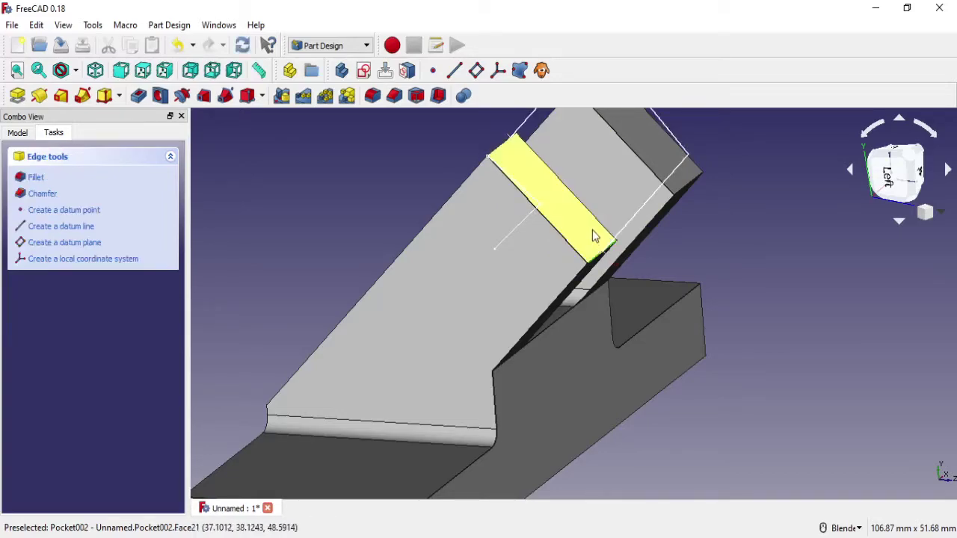
mouse_move(593, 229)
shift+middle_down()
mouse_move(562, 297)
mouse_move(598, 246)
mouse_move(583, 252)
mouse_move(592, 241)
shift+middle_up()
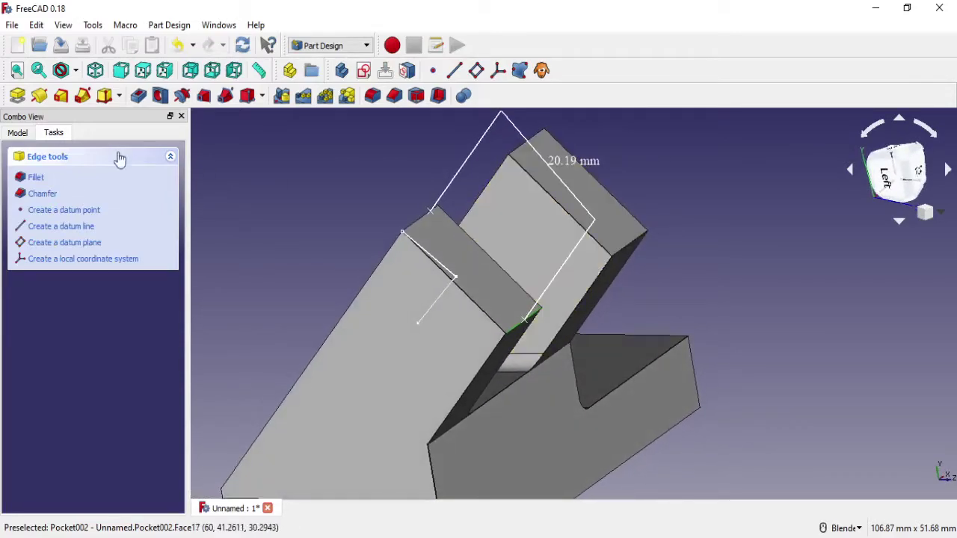
click(18, 133)
right_click(69, 298)
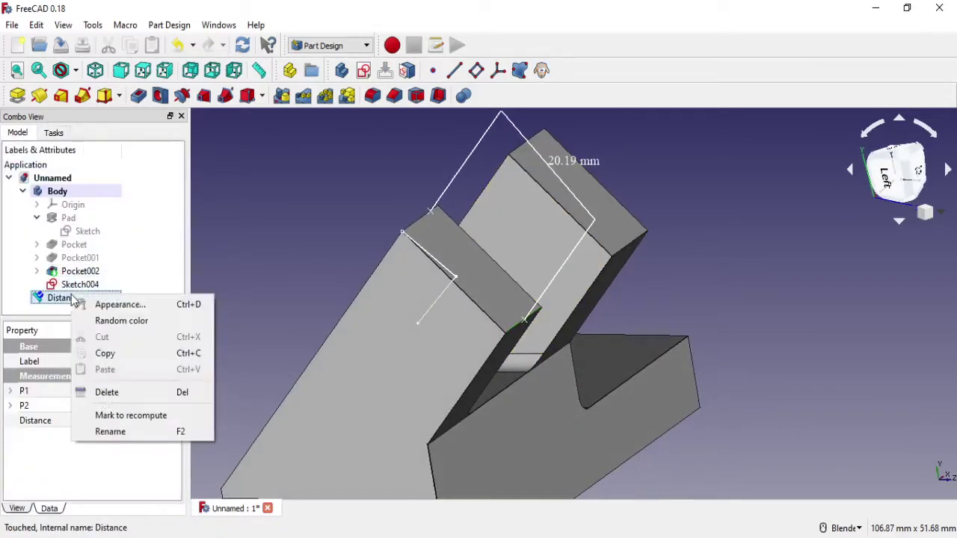
click(135, 392)
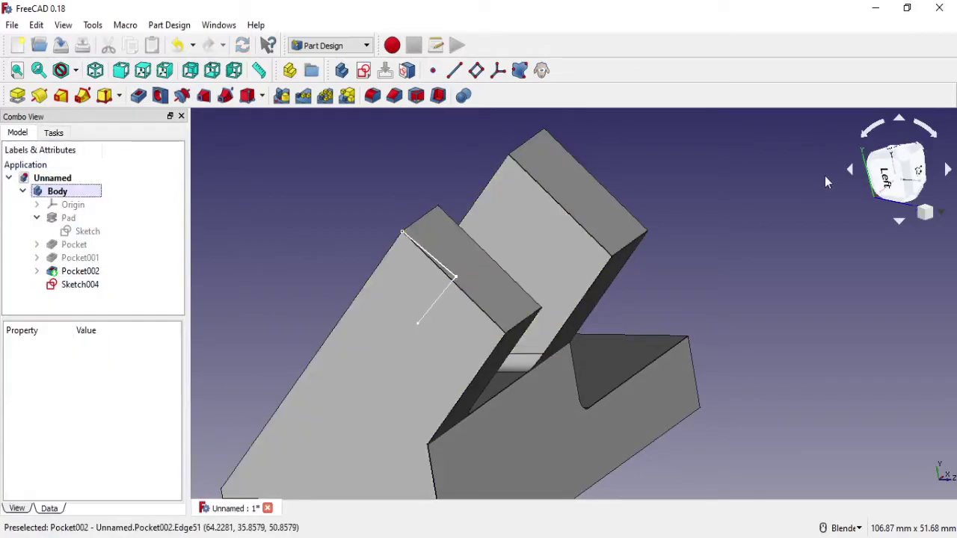
Reopen Sketch004 and keep the lines' joint point on the slanted edge
right_click(87, 289)
click(150, 295)
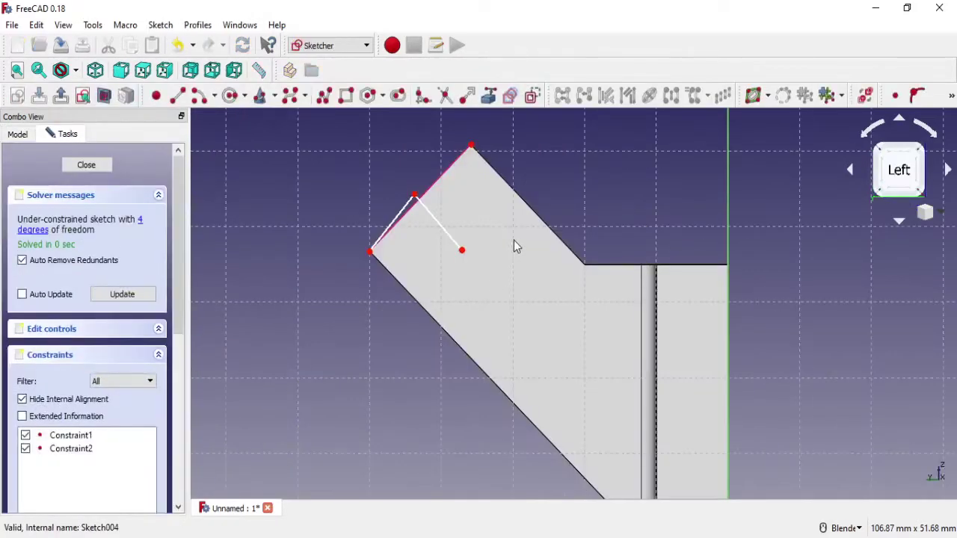
scroll(432, 183, up, 2)
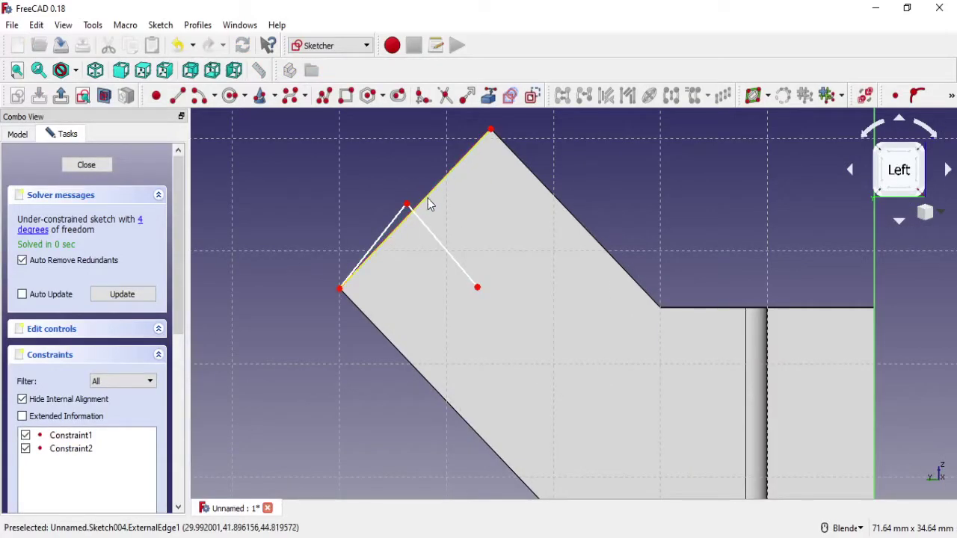
click(428, 198)
click(916, 95)
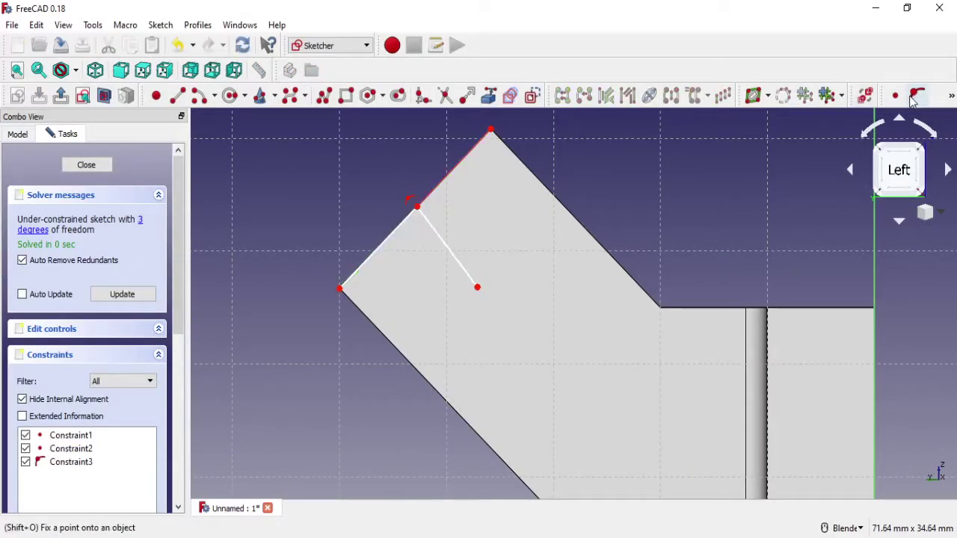
Set the edge line to 10 mm and make the second line perpendicular to it
click(953, 101)
click(886, 159)
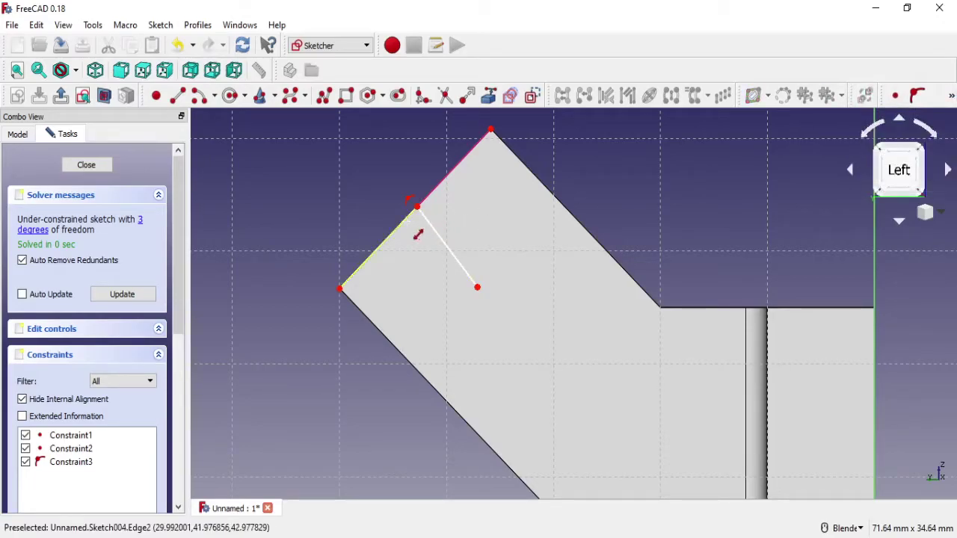
click(418, 234)
text(10)
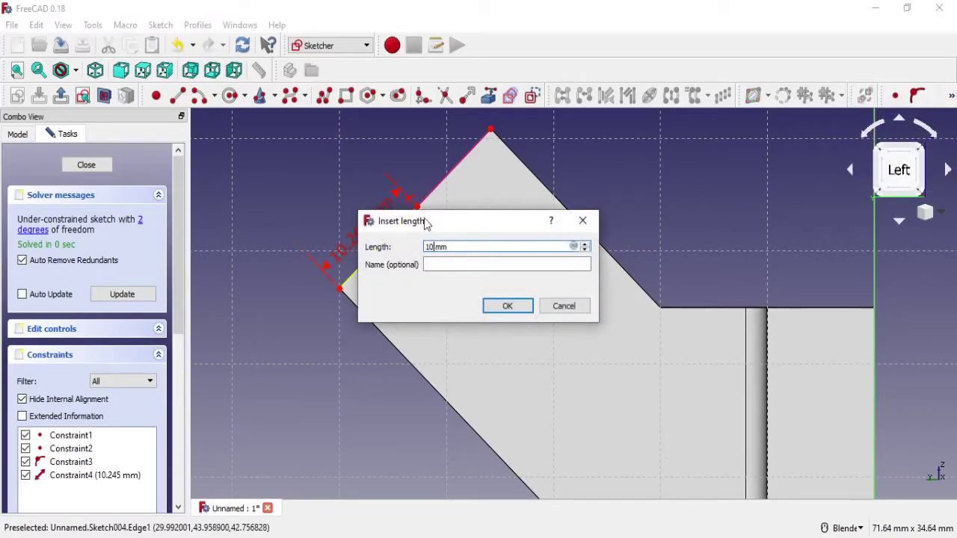
click(511, 309)
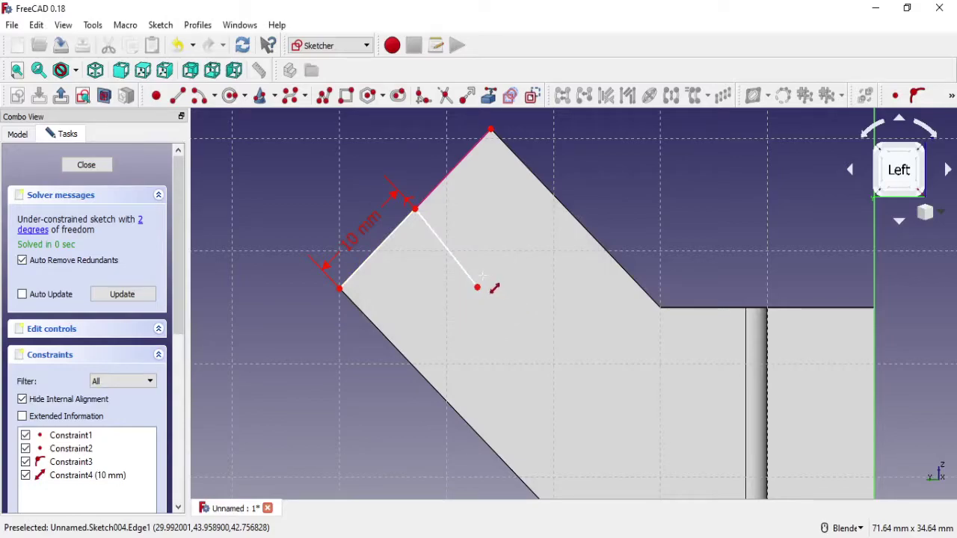
click(441, 248)
click(408, 230)
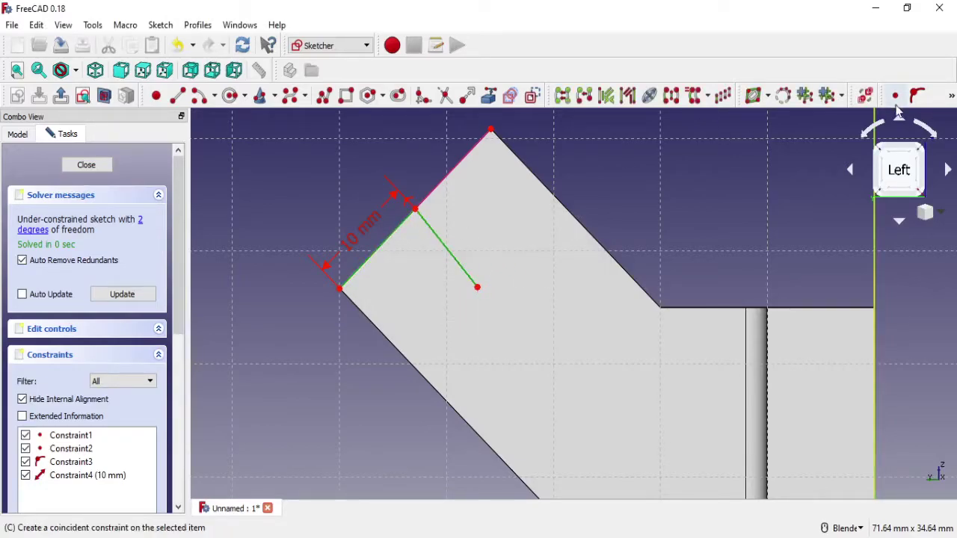
click(951, 96)
click(884, 117)
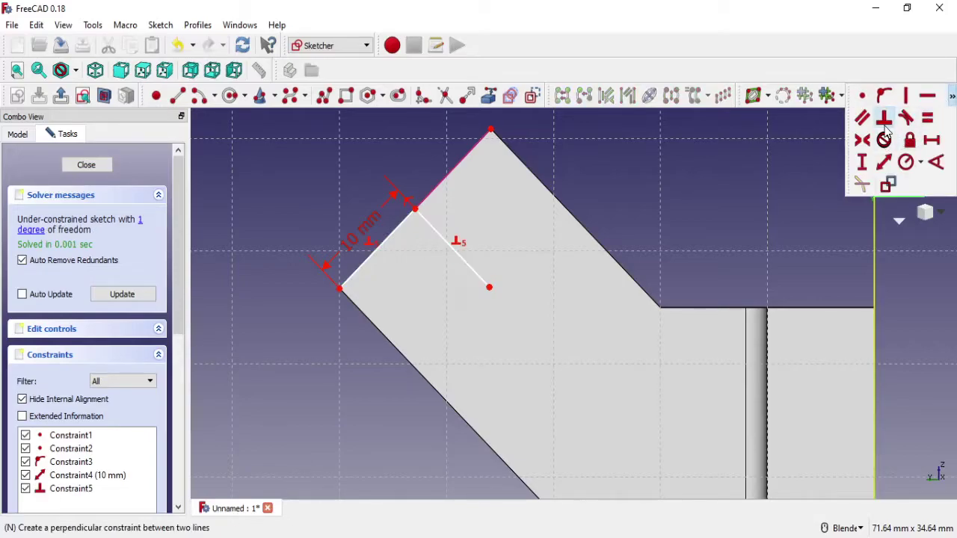
Reopen Sketch004 and constrain the inner line to 8 mm
key(Escape)
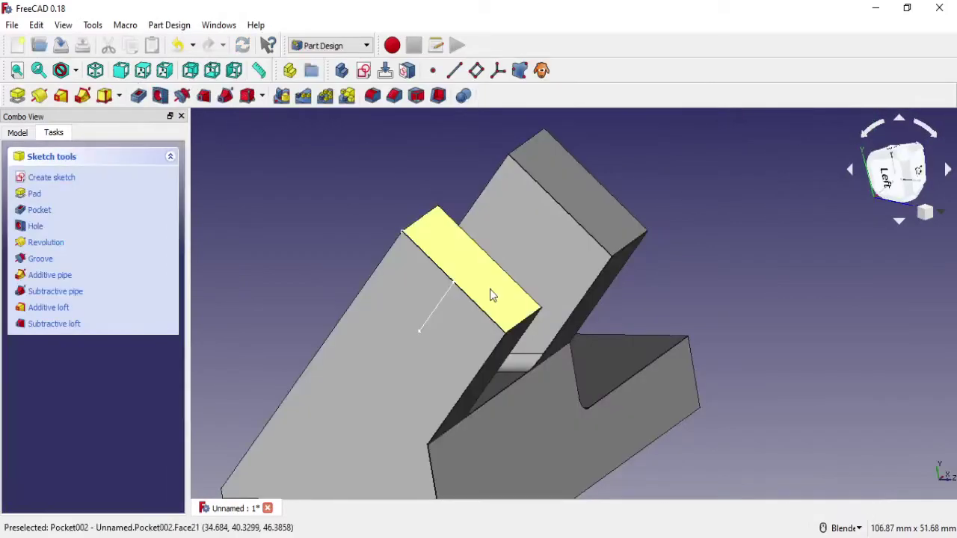
click(18, 133)
right_click(77, 290)
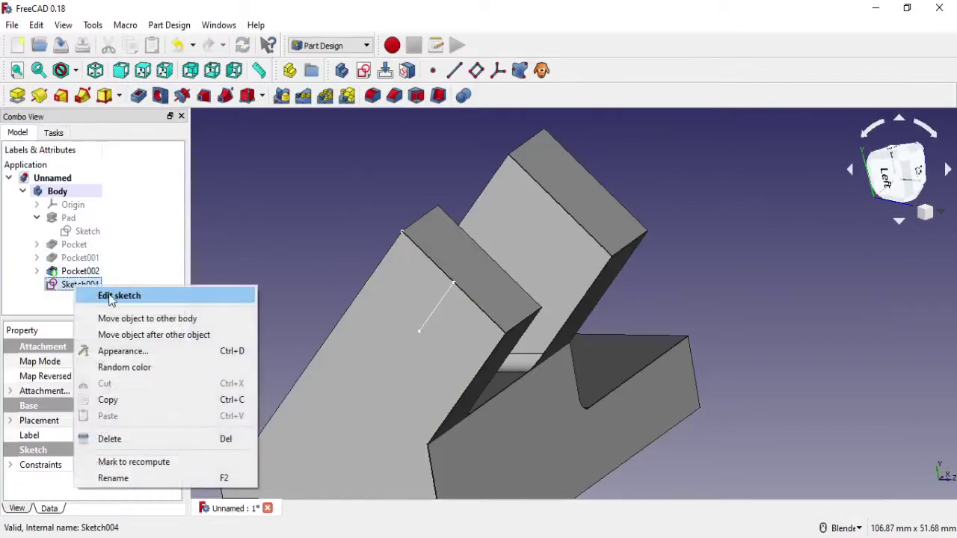
click(94, 296)
drag(475, 255, 472, 232)
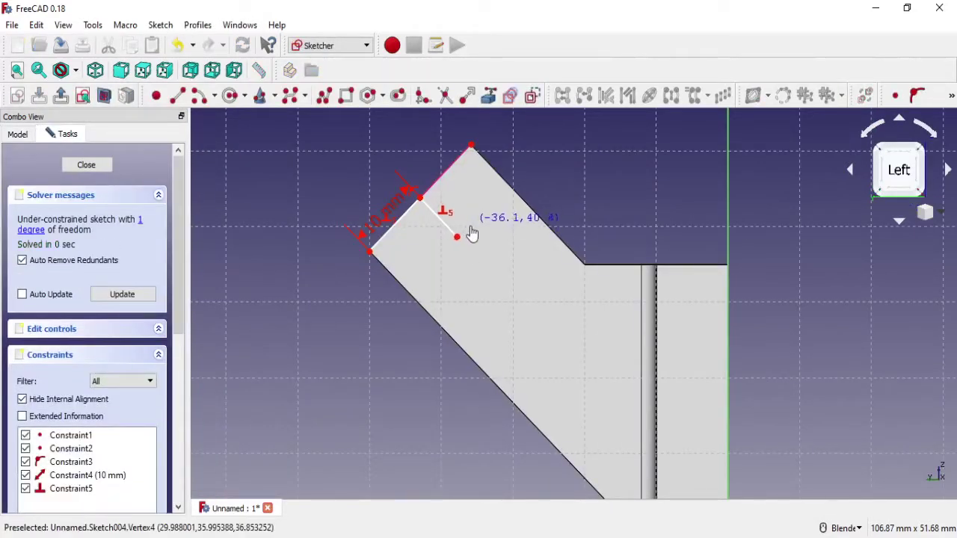
click(952, 97)
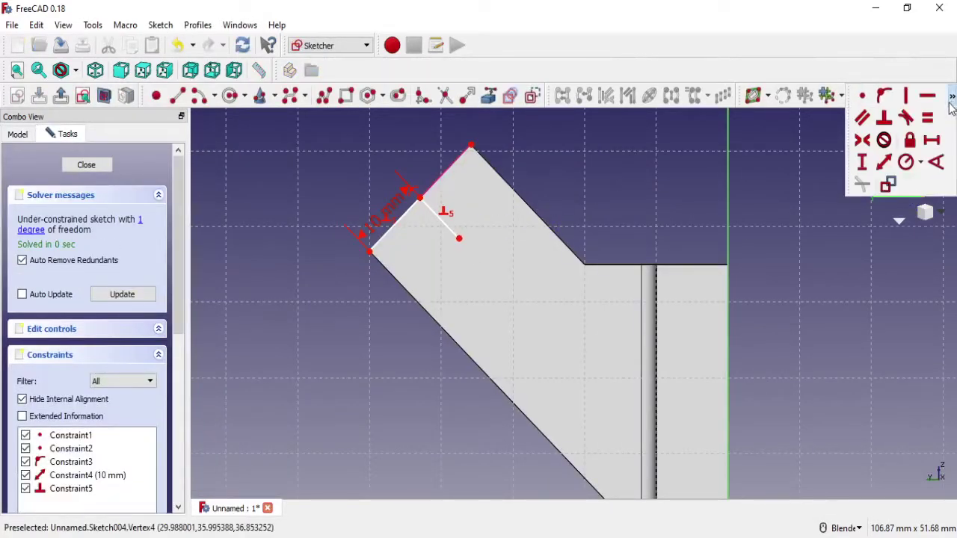
click(459, 239)
text(8)
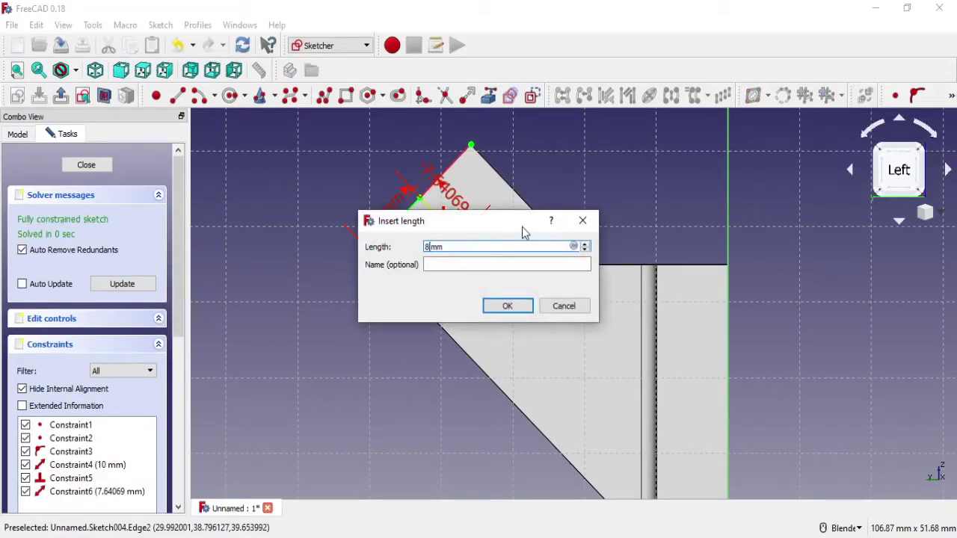
click(507, 307)
Convert both lines to construction, add a circle at the inner line's end, and close the sketch
scroll(430, 221, up, 2)
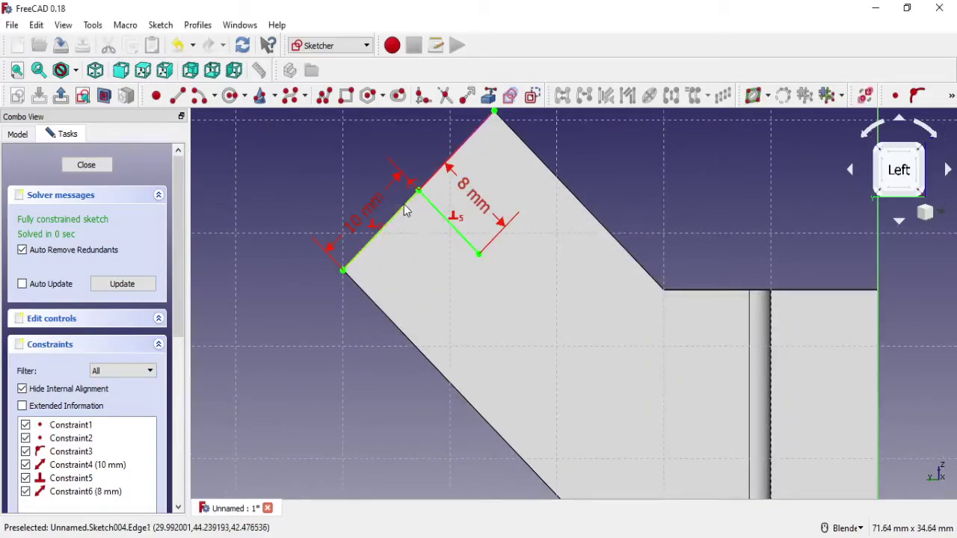
click(404, 210)
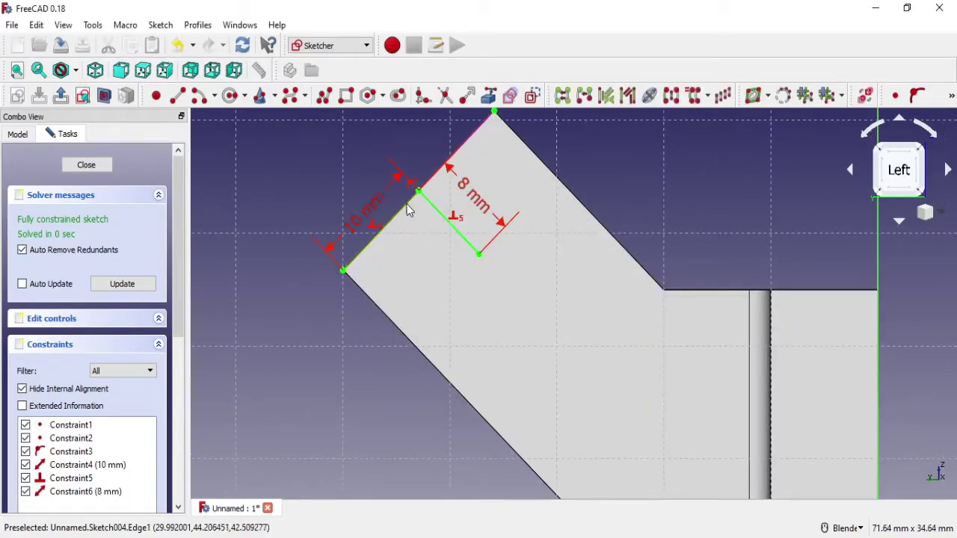
click(530, 95)
click(230, 95)
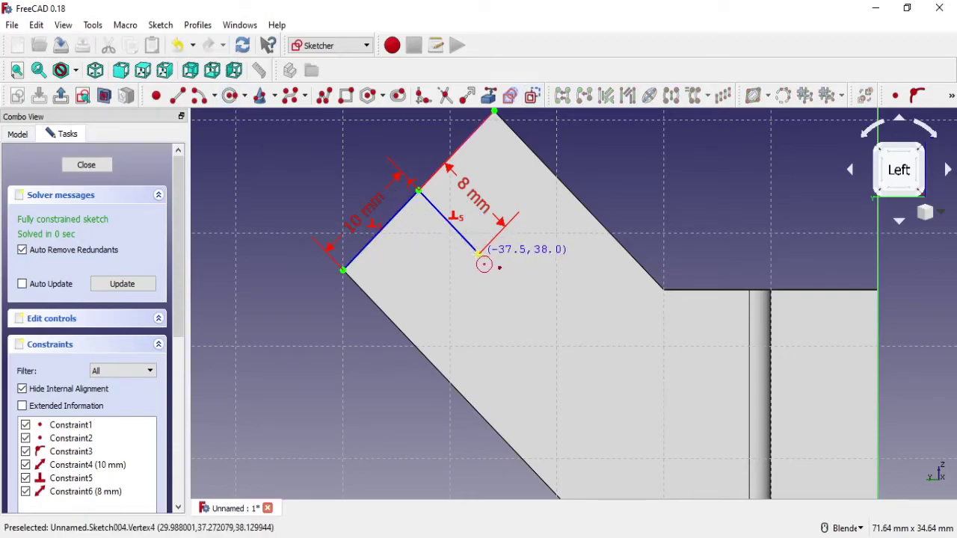
click(480, 255)
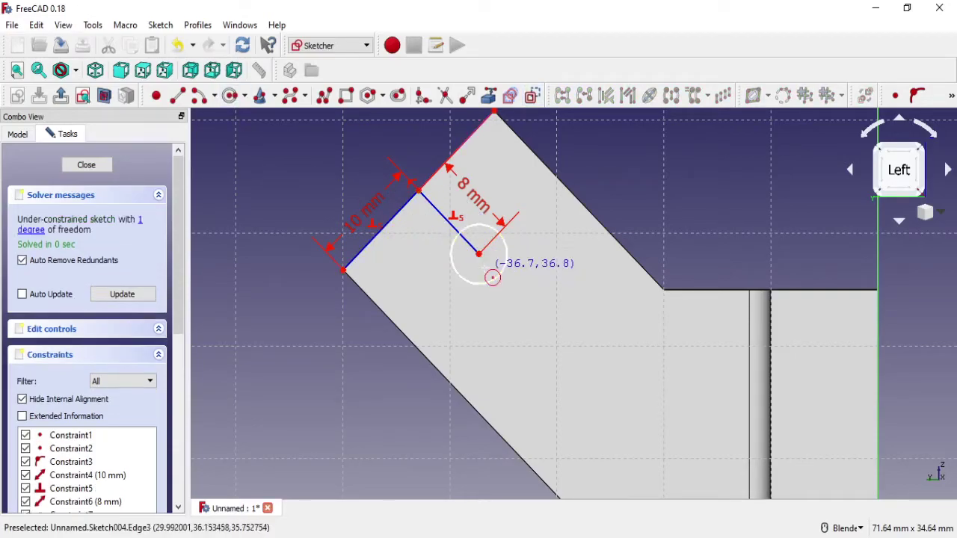
key(Escape)
key(Escape)
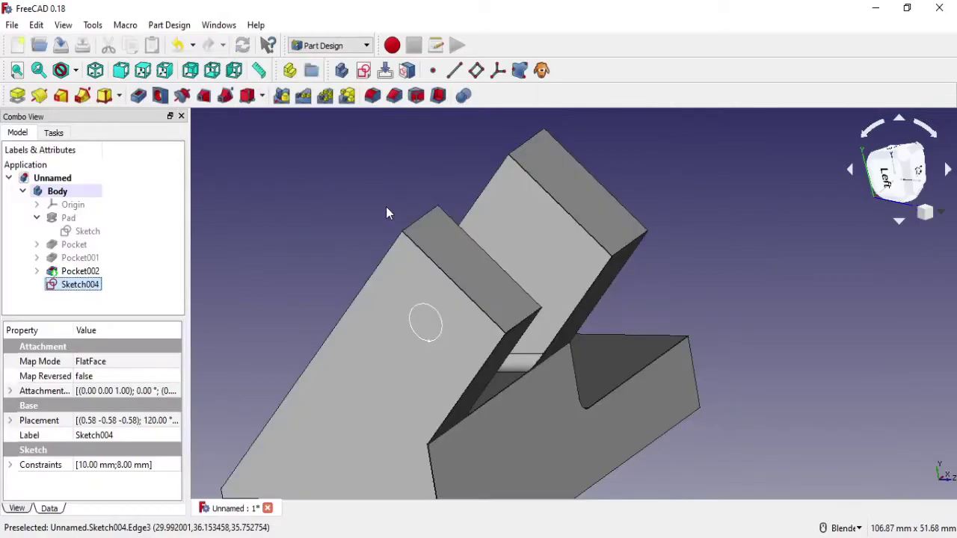
Create a Hole from the sketch circle using the ISO metric coarse thread profile
click(160, 95)
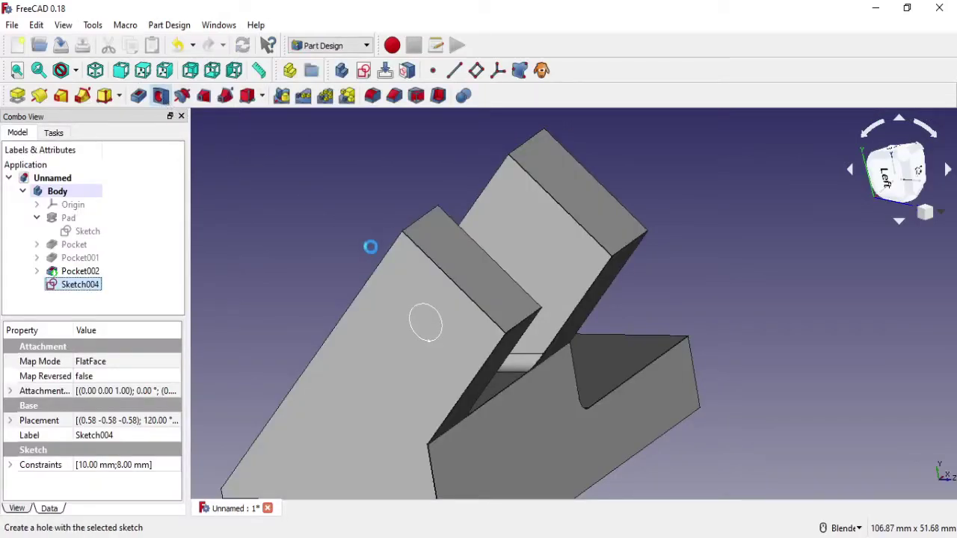
click(150, 239)
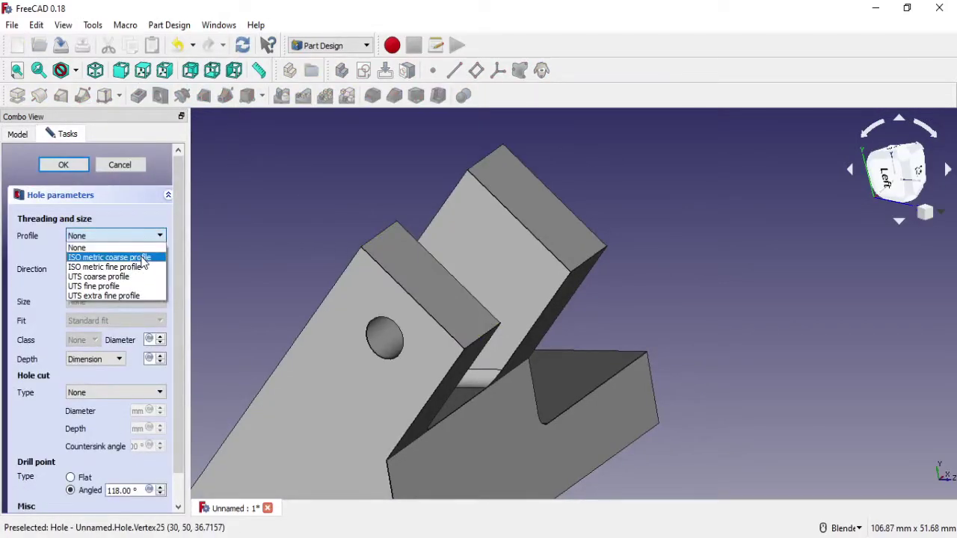
click(142, 258)
click(125, 303)
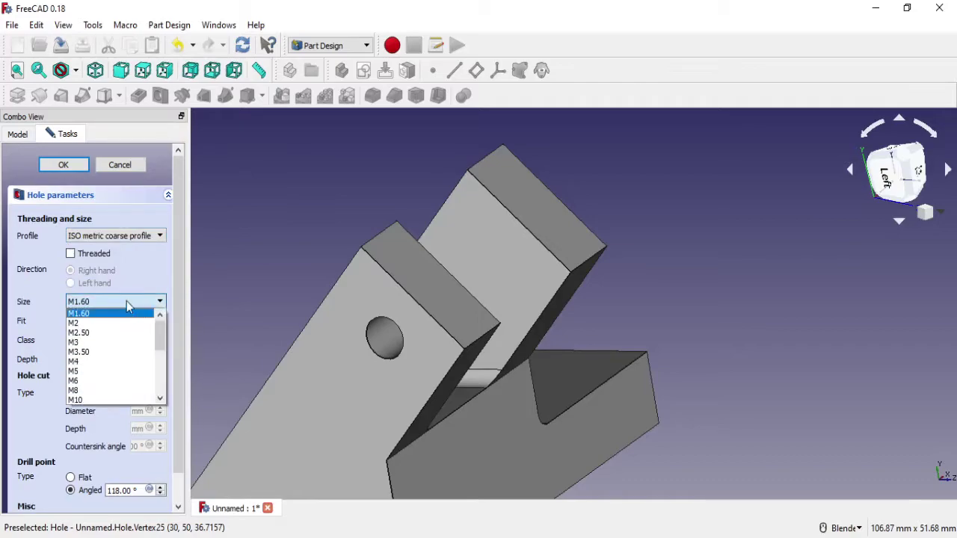
click(112, 381)
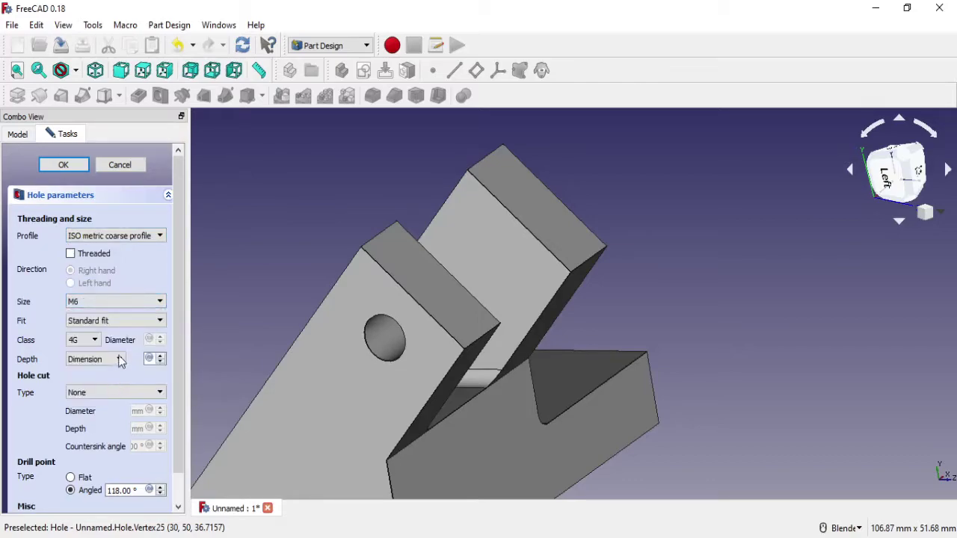
click(122, 302)
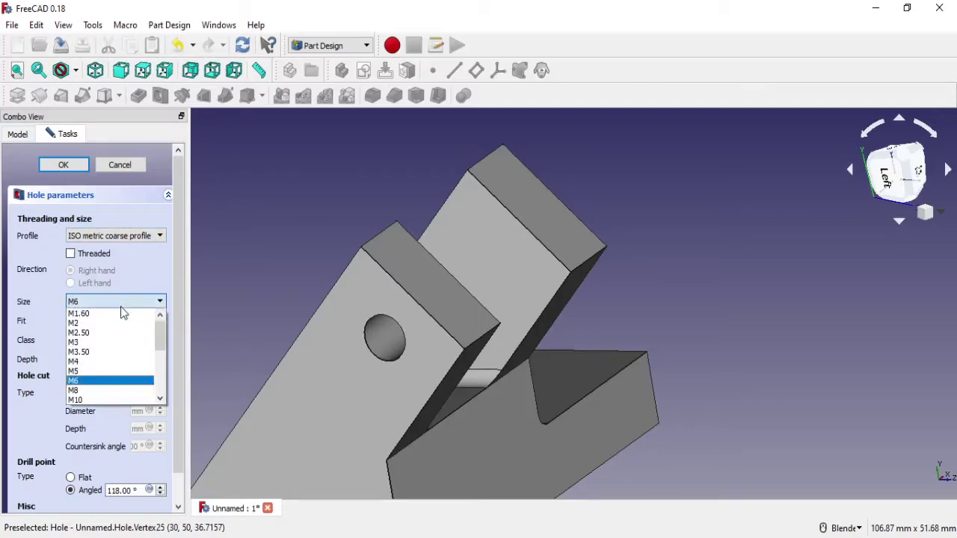
click(99, 390)
Set tolerance class 6H, depth Through all, and hole size M6
click(84, 340)
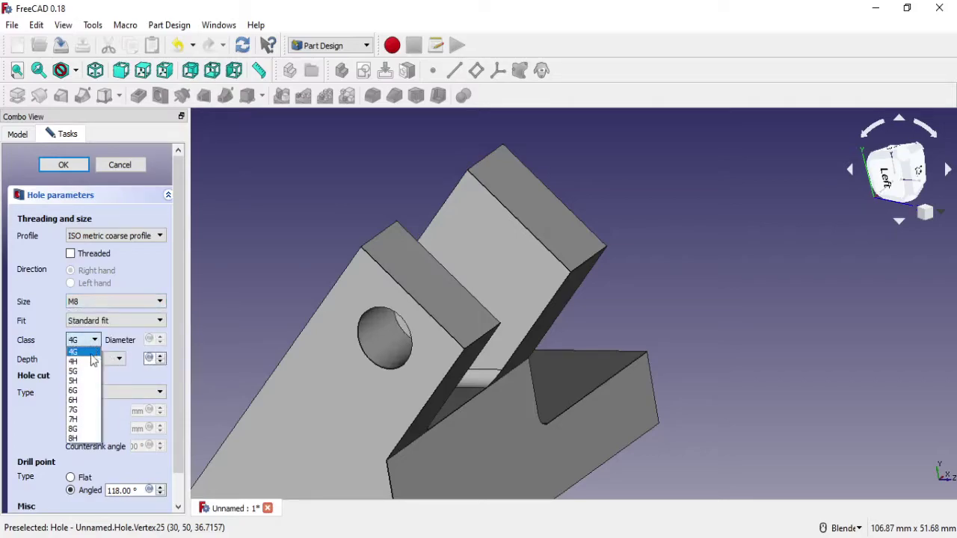
click(88, 402)
click(97, 360)
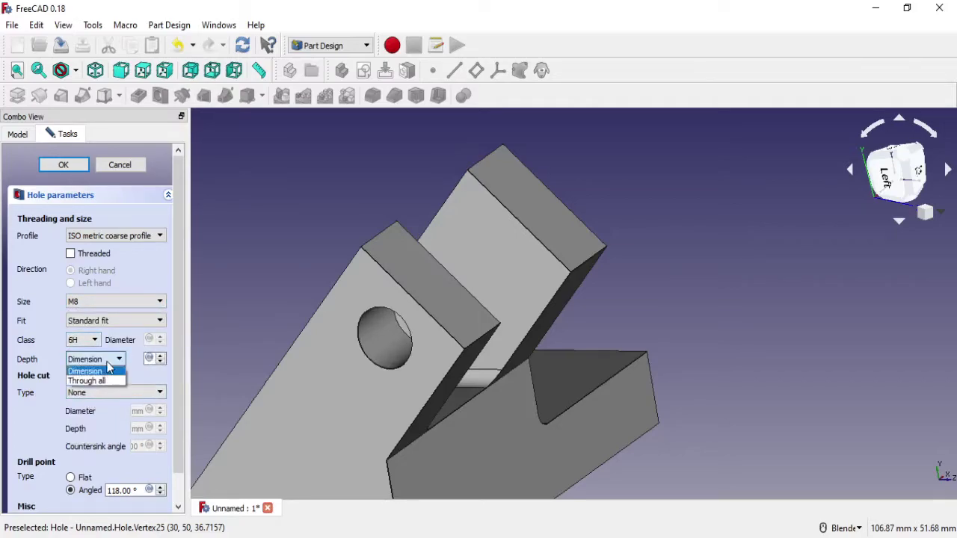
click(99, 380)
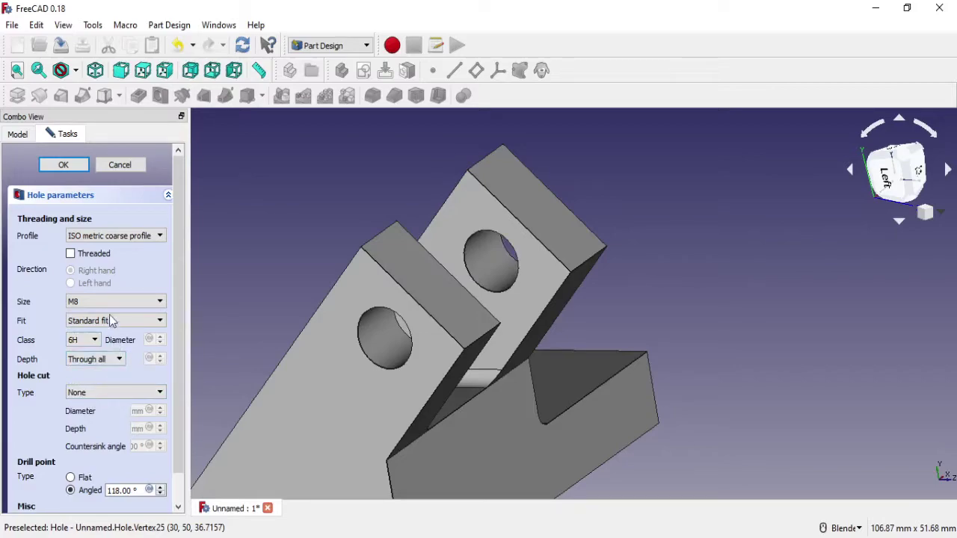
click(111, 302)
click(104, 380)
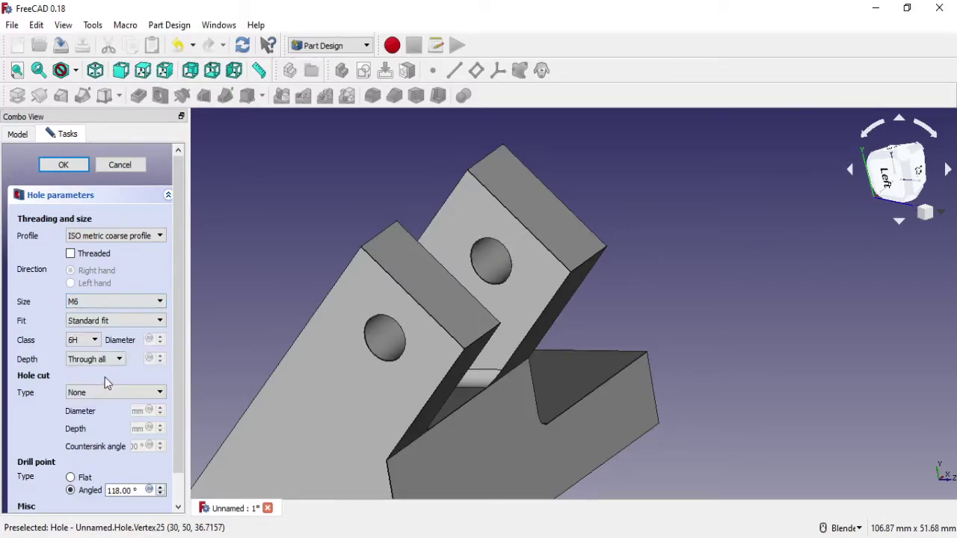
drag(179, 344, 177, 391)
scroll(178, 391, up, 2)
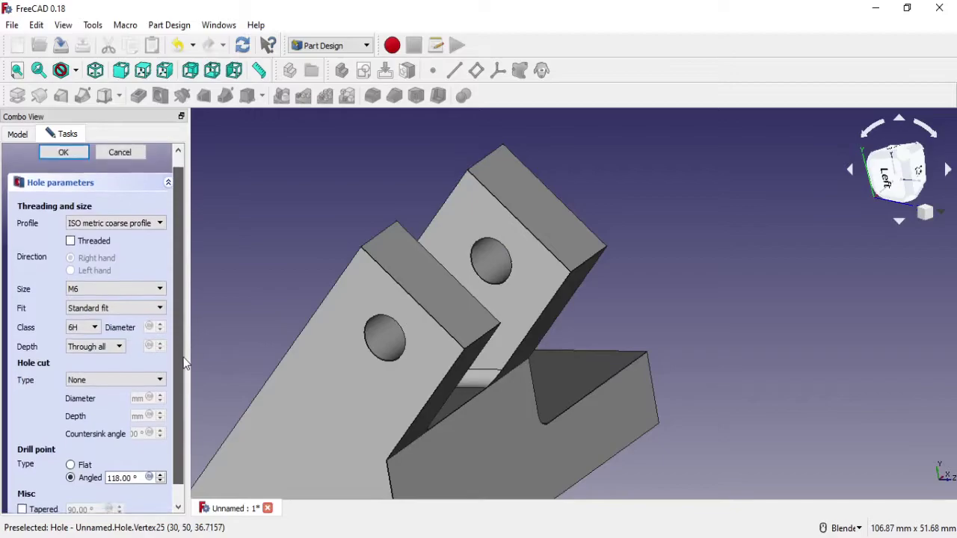
Accept the M6 hole, orbit to a rear-top view, and select the left base flange's top face
click(64, 166)
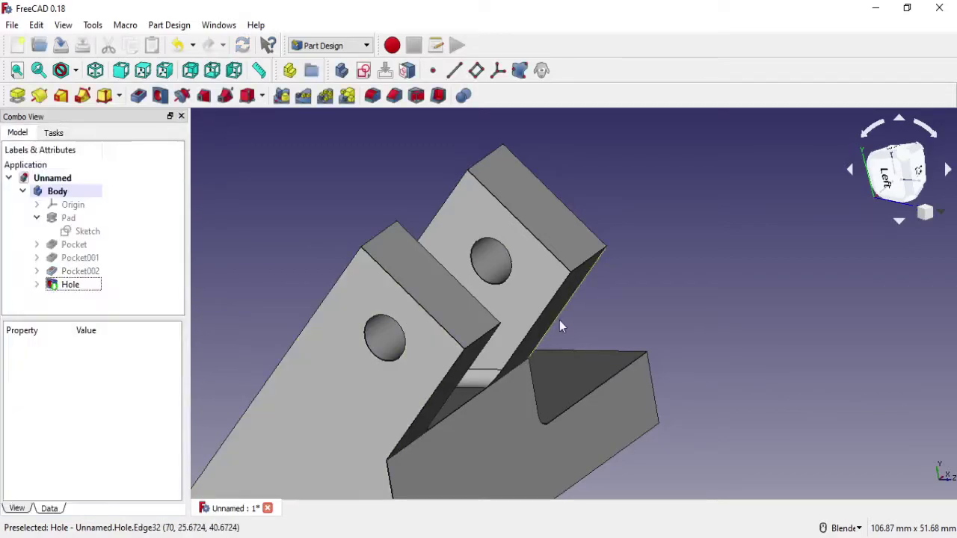
mouse_move(502, 309)
middle_down()
mouse_move(600, 254)
mouse_move(629, 267)
middle_up()
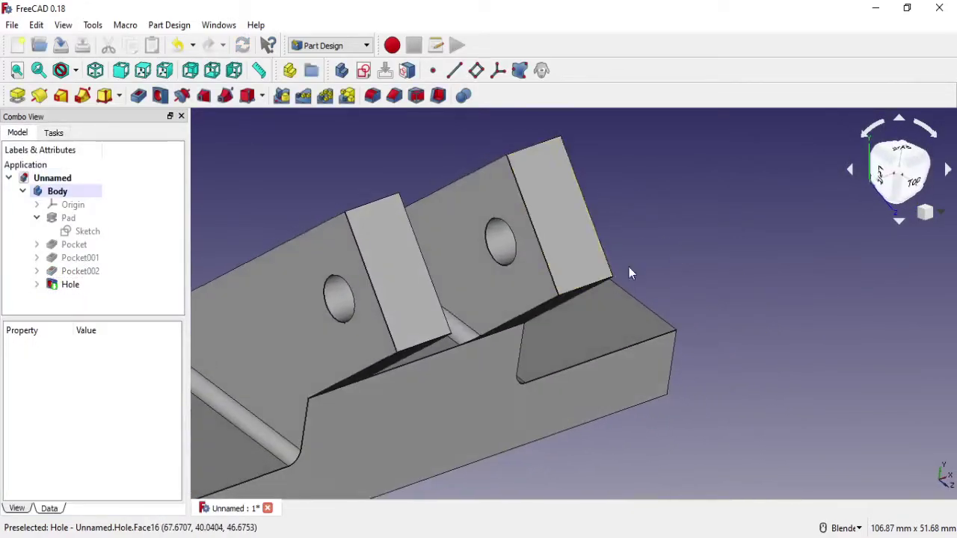
scroll(522, 312, down, 3)
scroll(513, 318, up, 3)
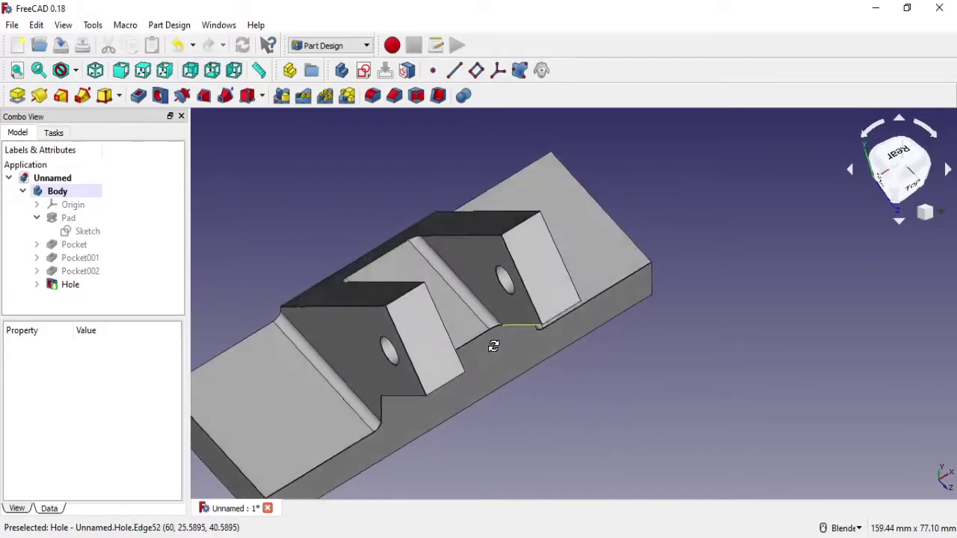
mouse_move(494, 329)
middle_down()
mouse_move(619, 268)
mouse_move(605, 346)
mouse_move(744, 172)
middle_up()
mouse_move(677, 233)
middle_down()
mouse_move(455, 347)
mouse_move(655, 160)
mouse_move(641, 158)
mouse_move(703, 238)
mouse_move(683, 235)
middle_up()
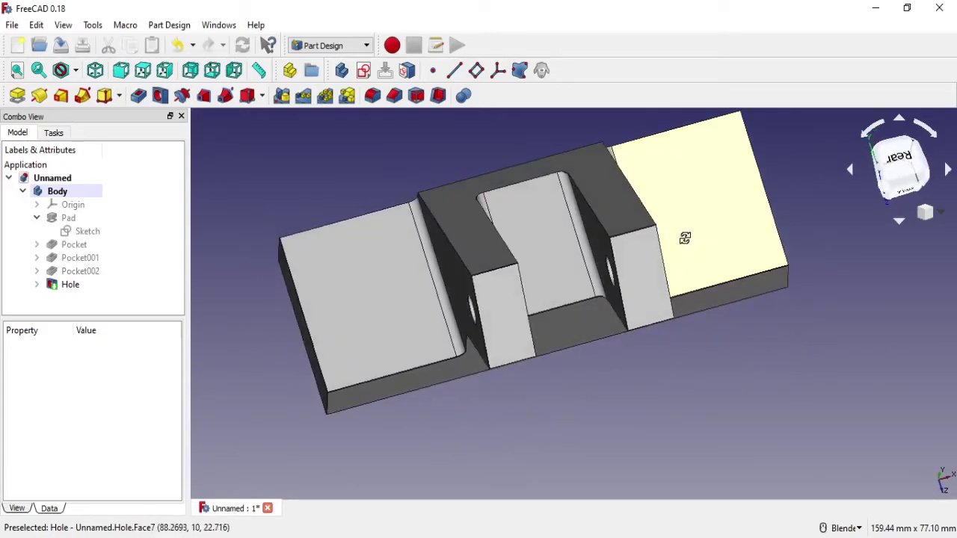
click(388, 277)
Start a sketch on the base face and draw one slot on each flange
click(363, 70)
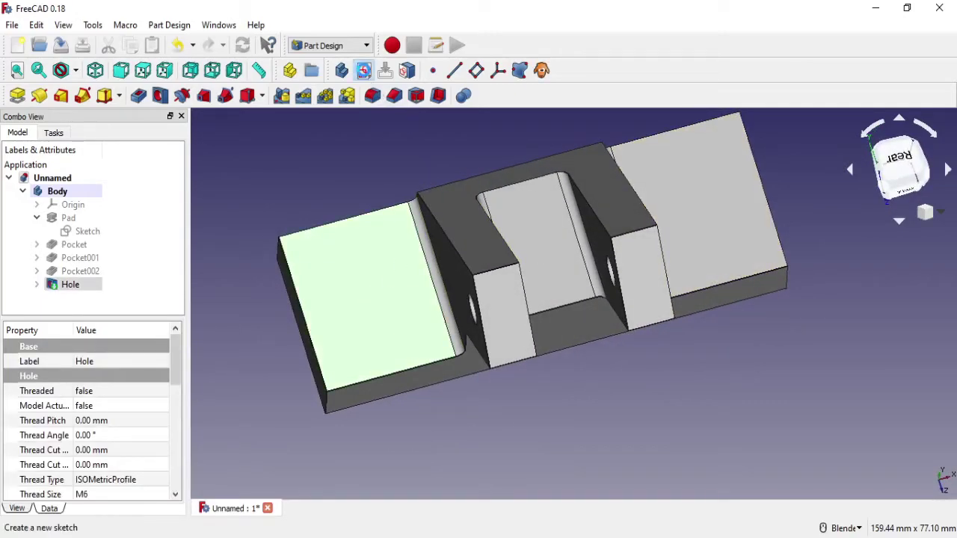
mouse_move(617, 327)
shift+middle_down()
mouse_move(566, 205)
mouse_move(553, 216)
shift+middle_up()
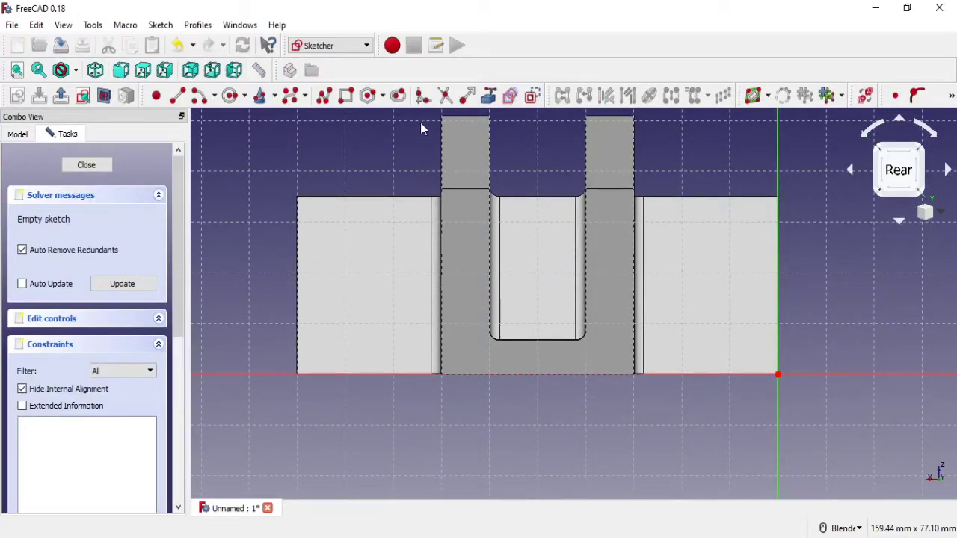
click(400, 100)
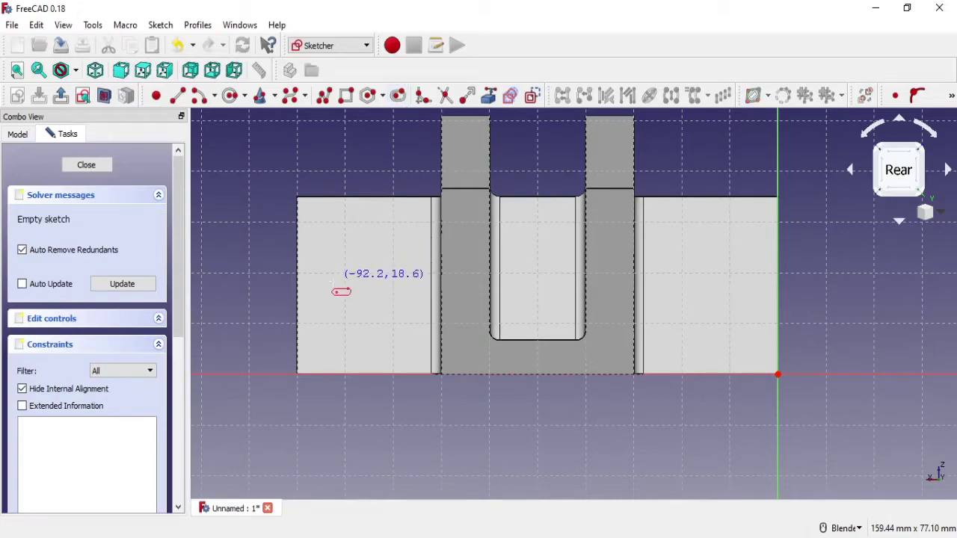
click(399, 294)
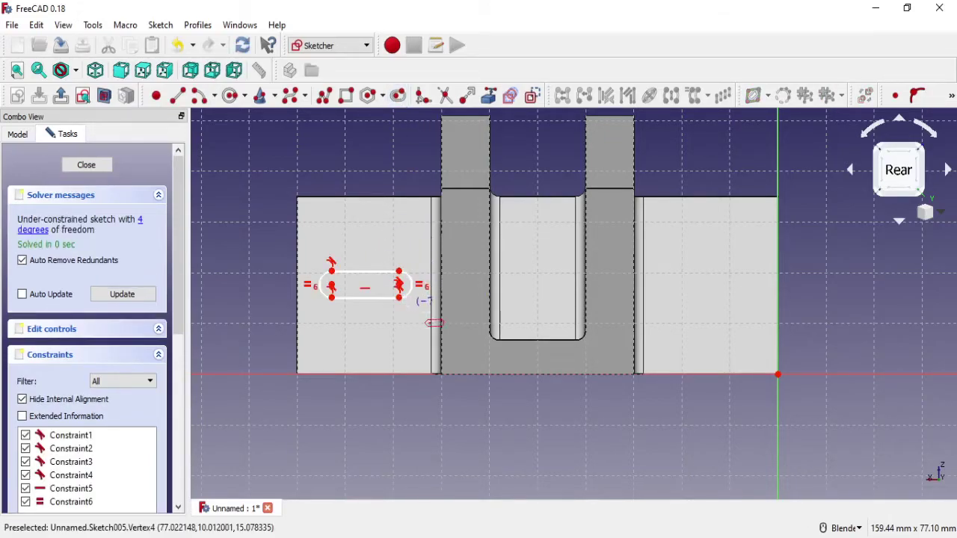
click(681, 280)
click(737, 300)
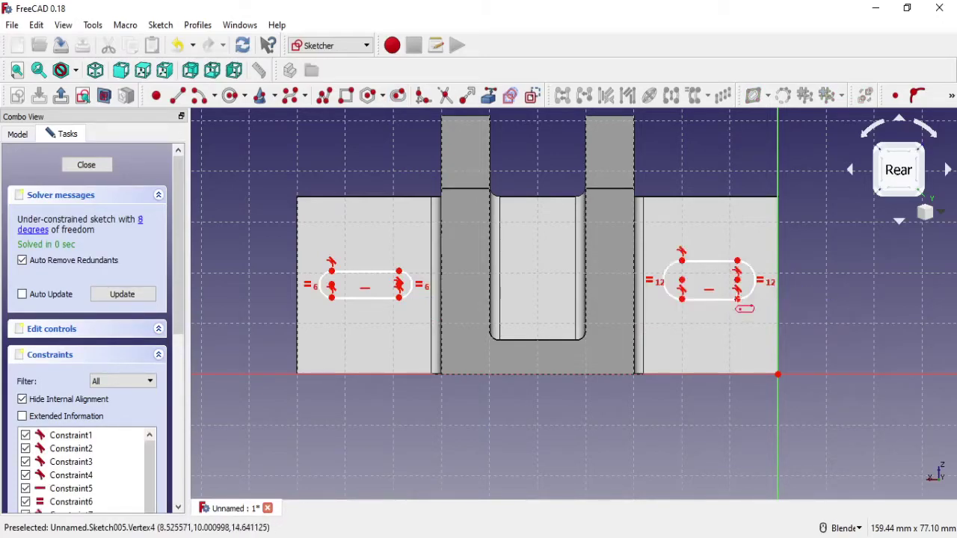
right_click(425, 319)
Make the two slots' bottom straight edges equal, then select both right end arcs
click(374, 298)
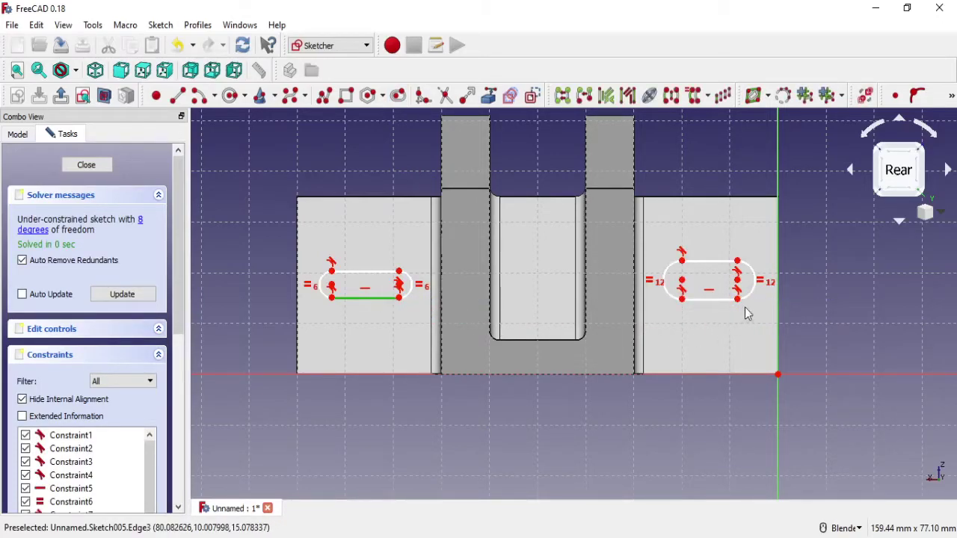
click(723, 300)
click(951, 96)
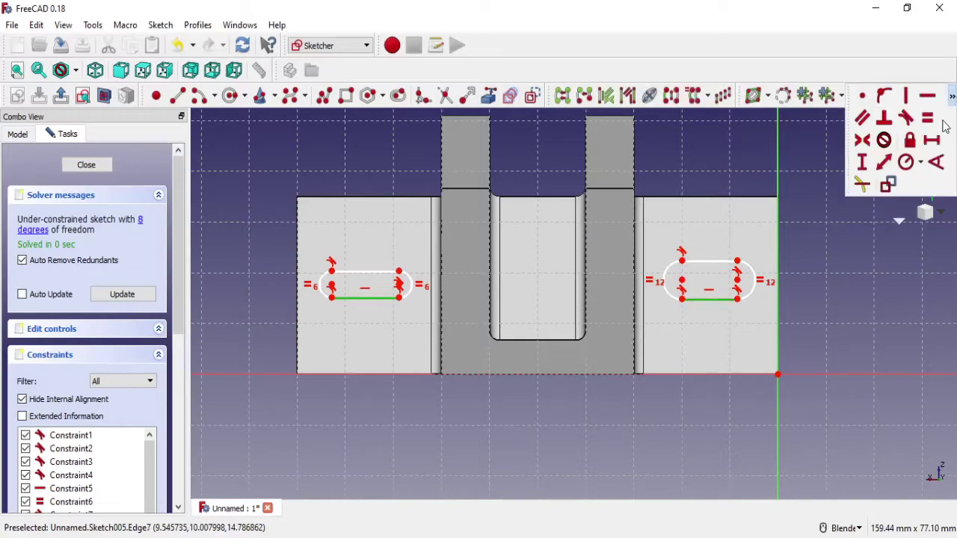
click(928, 119)
click(759, 293)
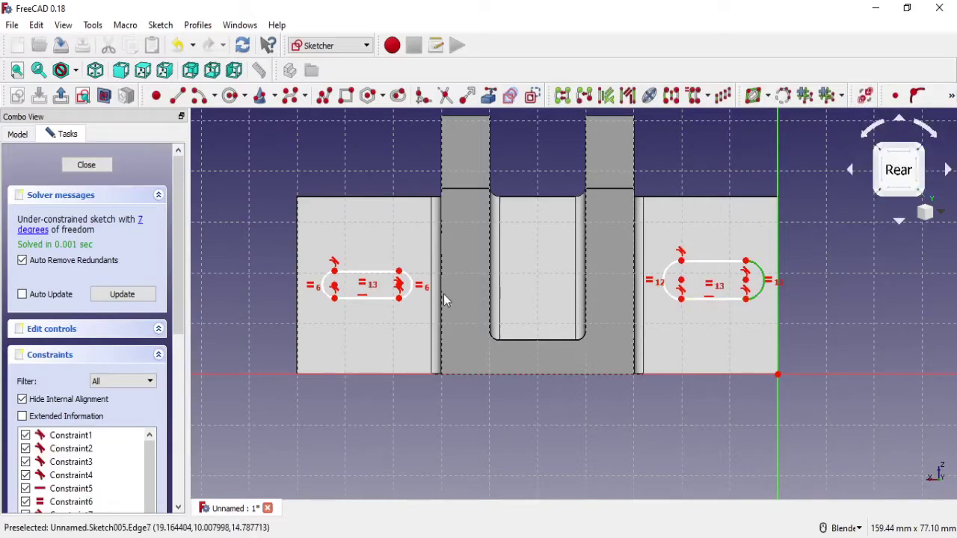
click(407, 288)
click(951, 96)
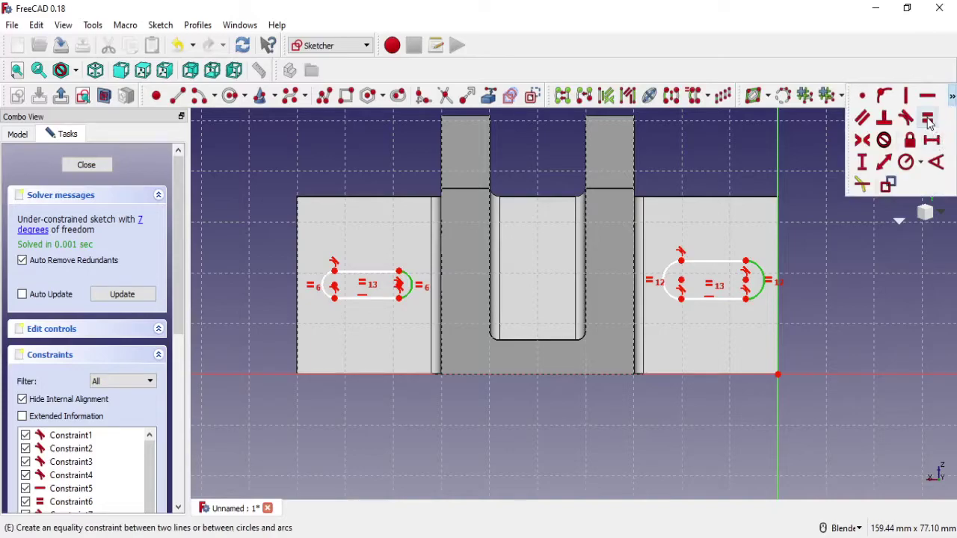
Make both slots' end arcs equal and give the left slot 12 mm between centres
click(928, 118)
scroll(351, 306, down, 2)
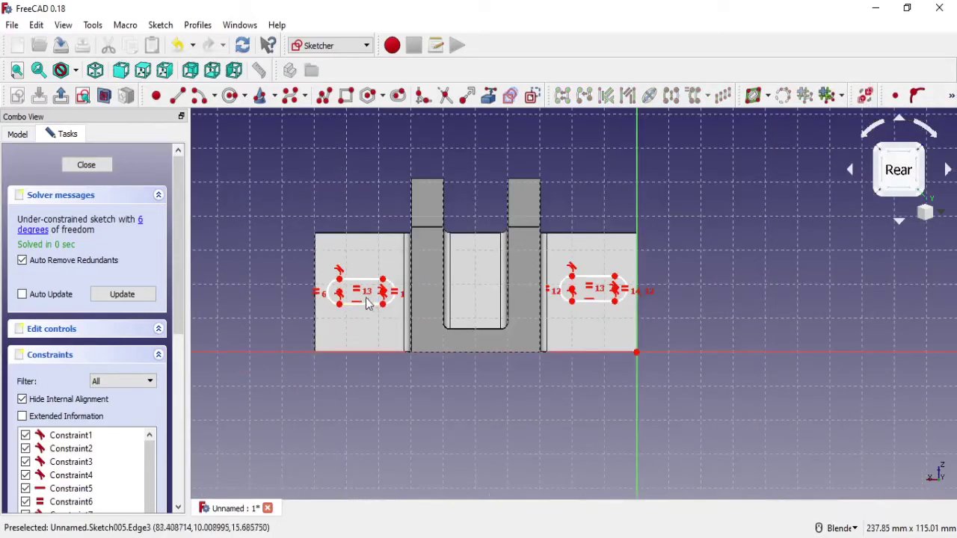
scroll(366, 299, up, 2)
click(952, 96)
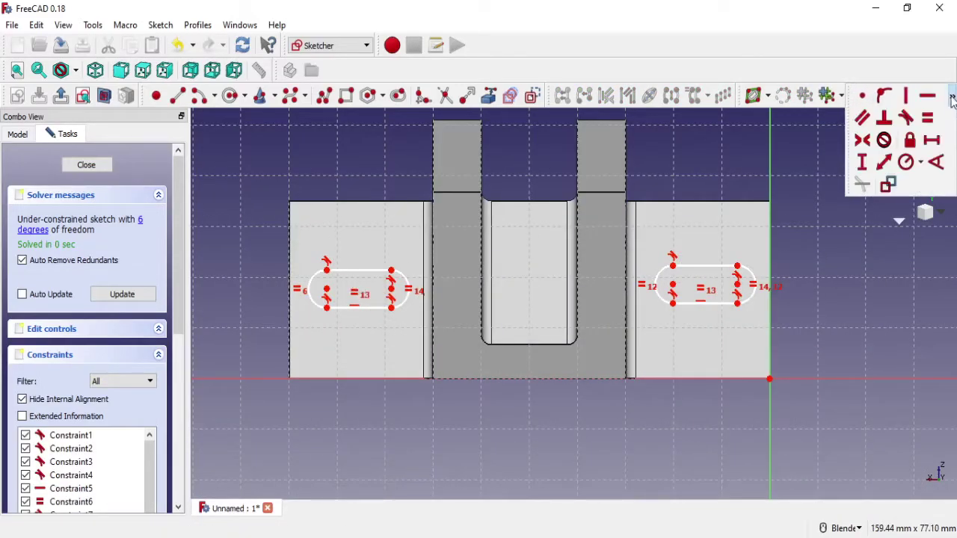
click(931, 141)
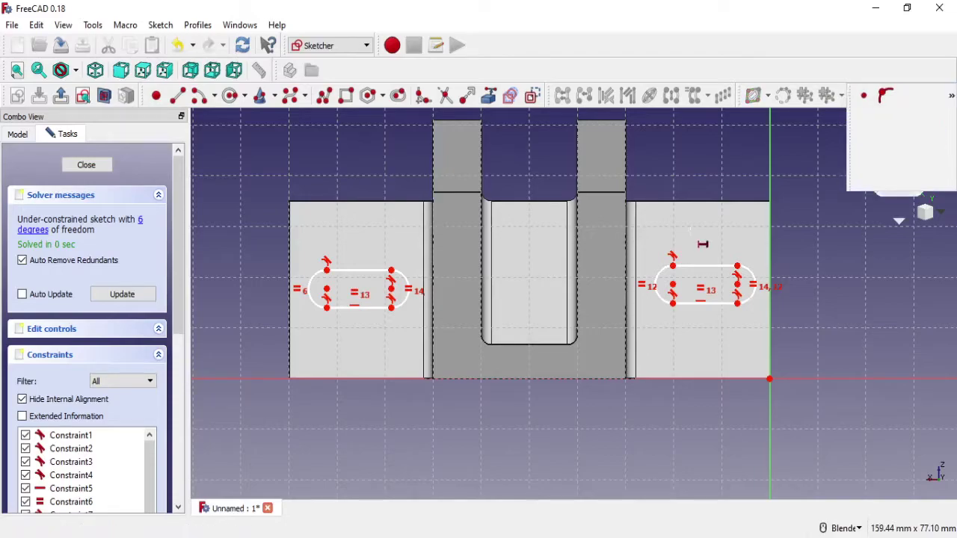
click(353, 270)
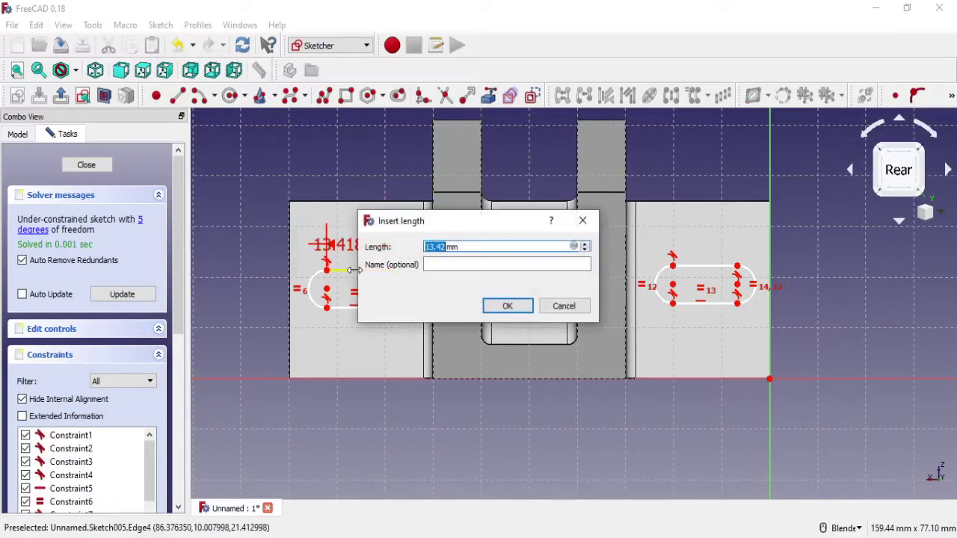
click(508, 305)
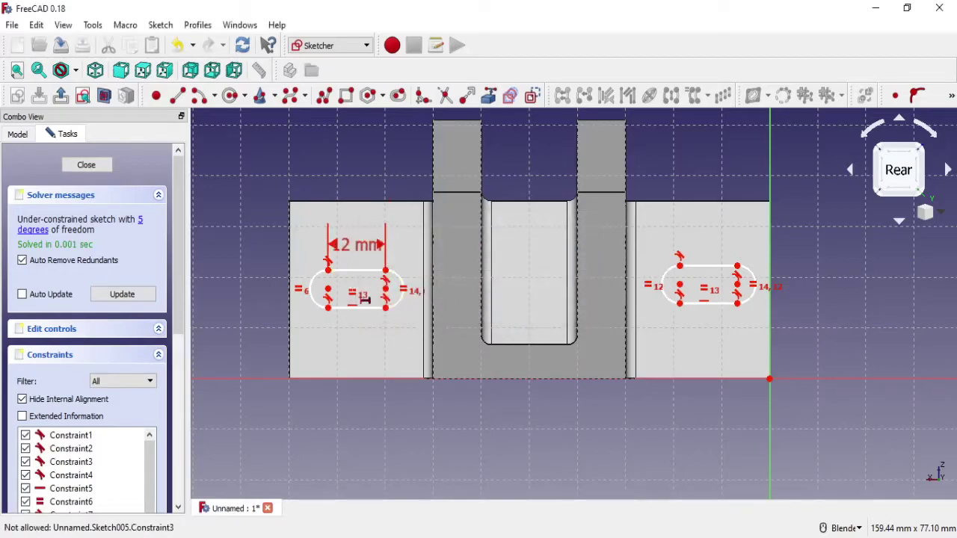
Set the left slot's width to 8 mm and close the sketch
scroll(337, 284, up, 3)
click(951, 97)
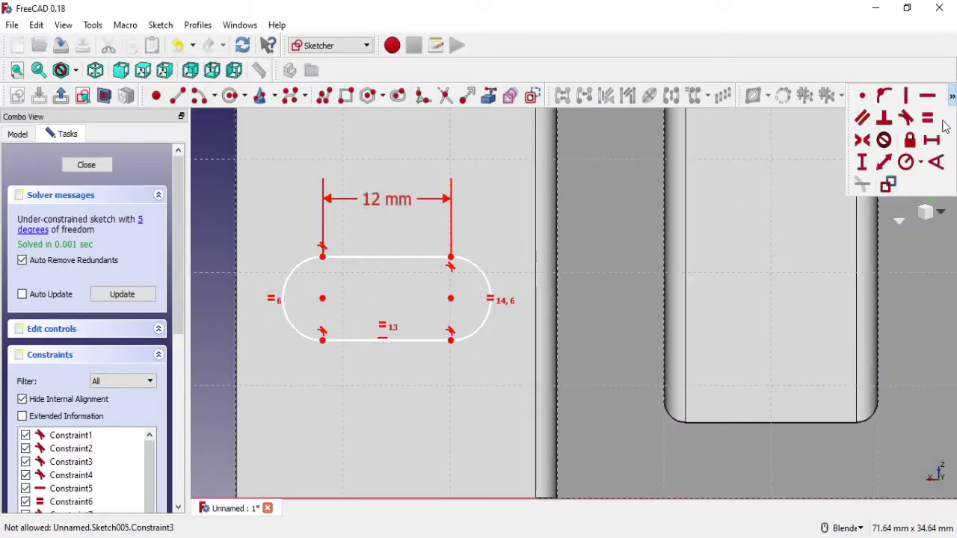
click(864, 165)
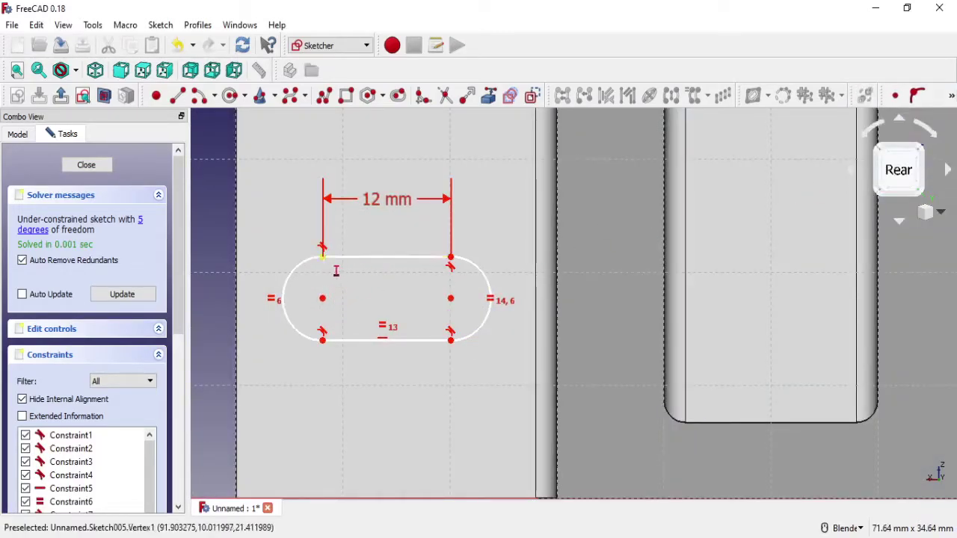
click(323, 257)
click(322, 340)
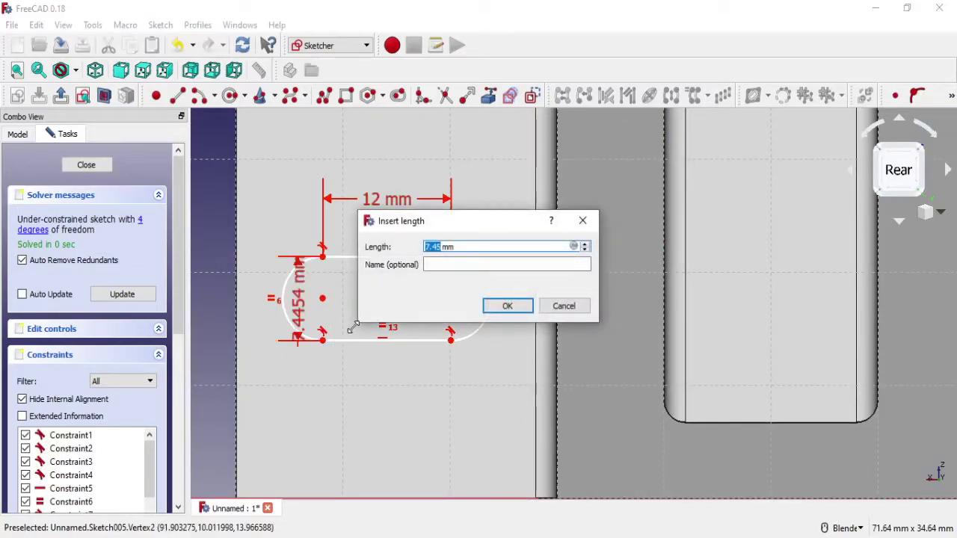
click(509, 308)
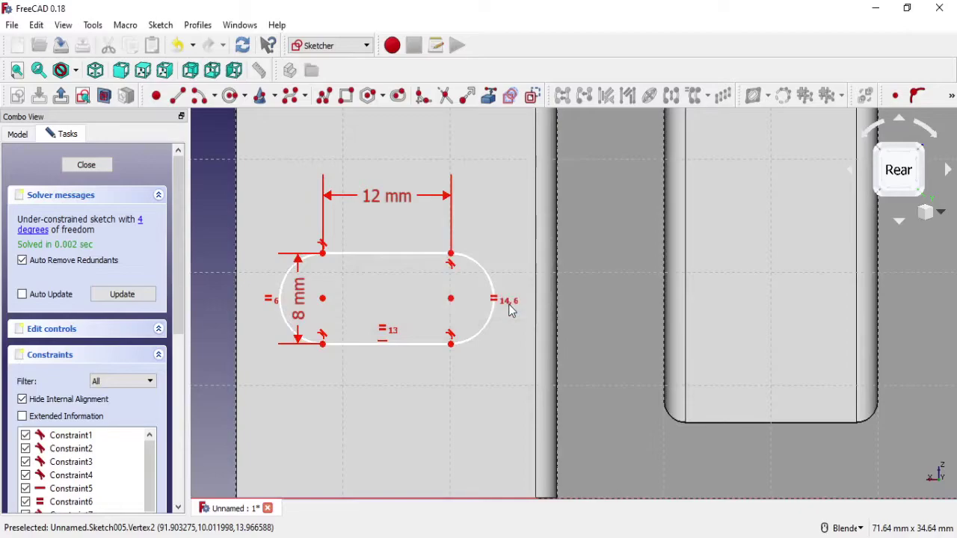
scroll(511, 309, down, 2)
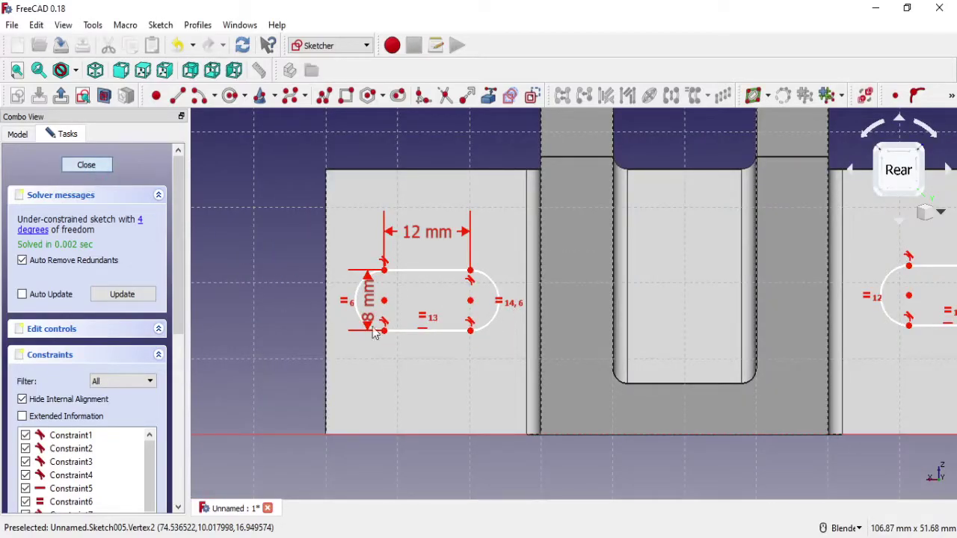
key(Escape)
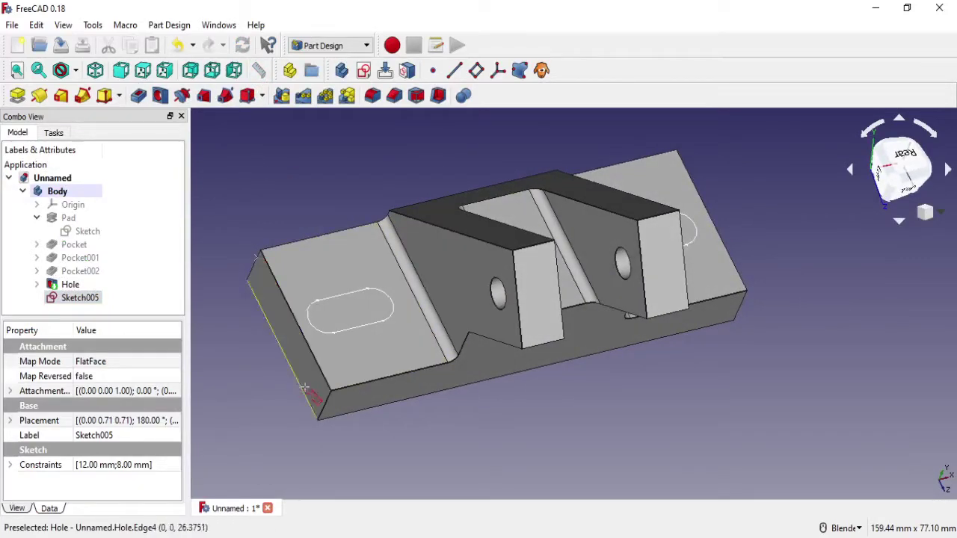
Measure 35 mm across the left flange, delete that measurement, and bring up Sketch005's options
click(328, 398)
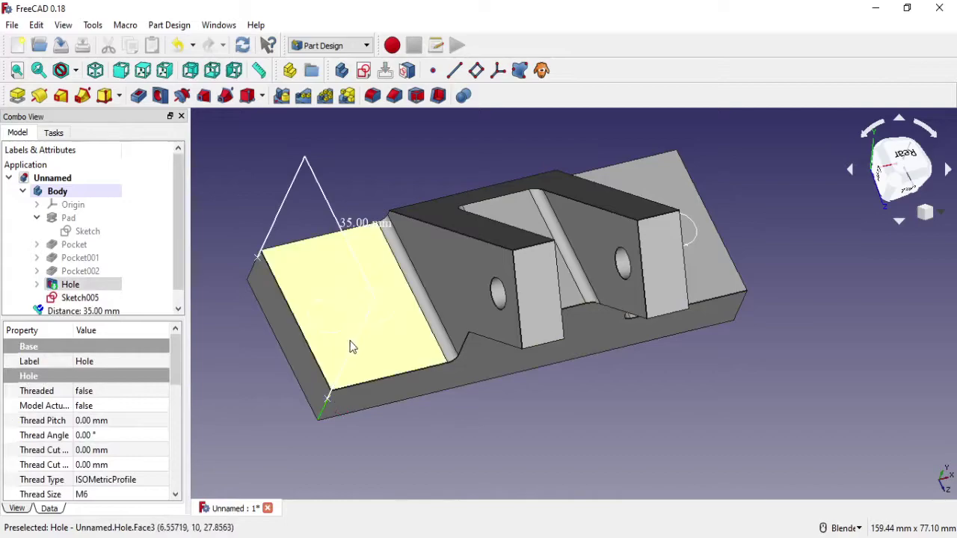
scroll(150, 298, down, 1)
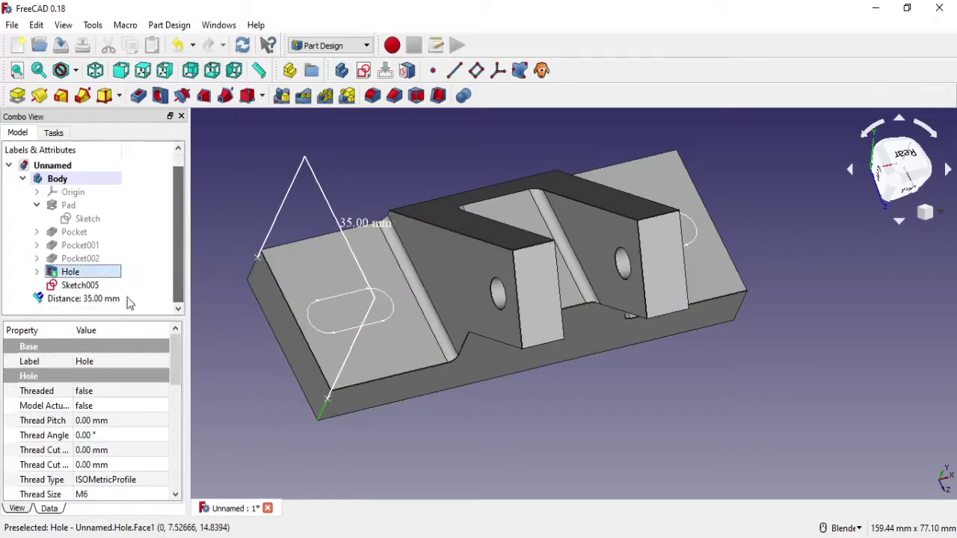
right_click(112, 298)
click(152, 397)
key(Delete)
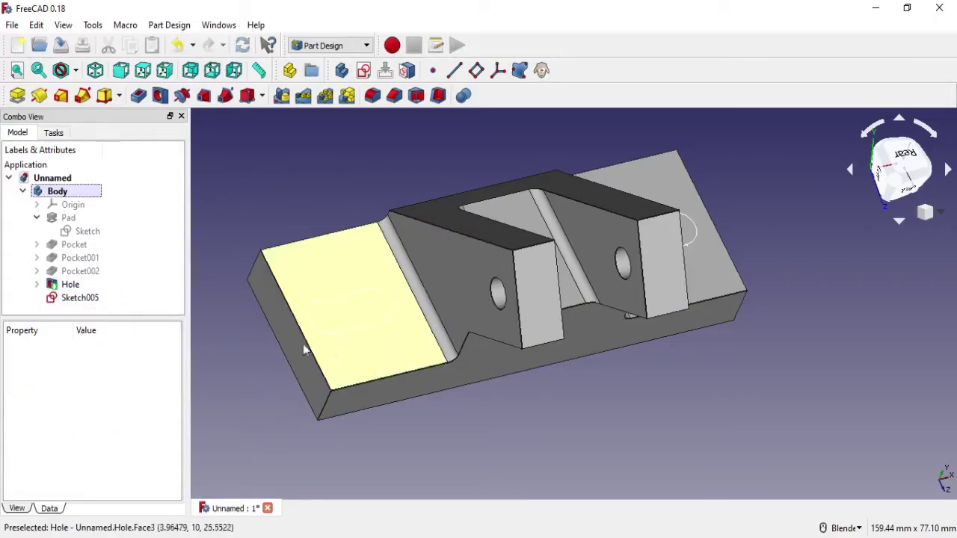
click(70, 284)
right_click(79, 297)
Reopen Sketch005 and draw a construction rectangle below the left slot, anchored to the X axis
click(99, 307)
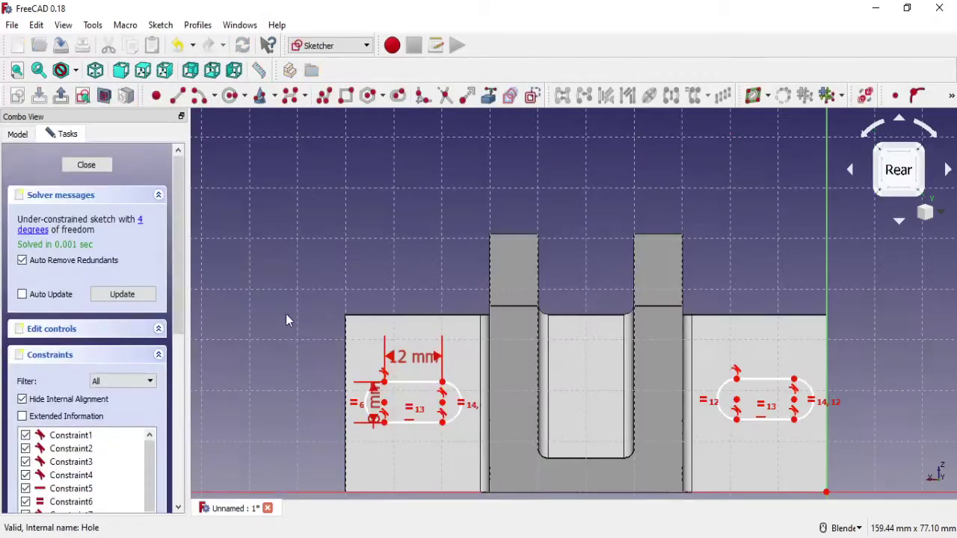
scroll(532, 376, down, 2)
scroll(430, 461, up, 2)
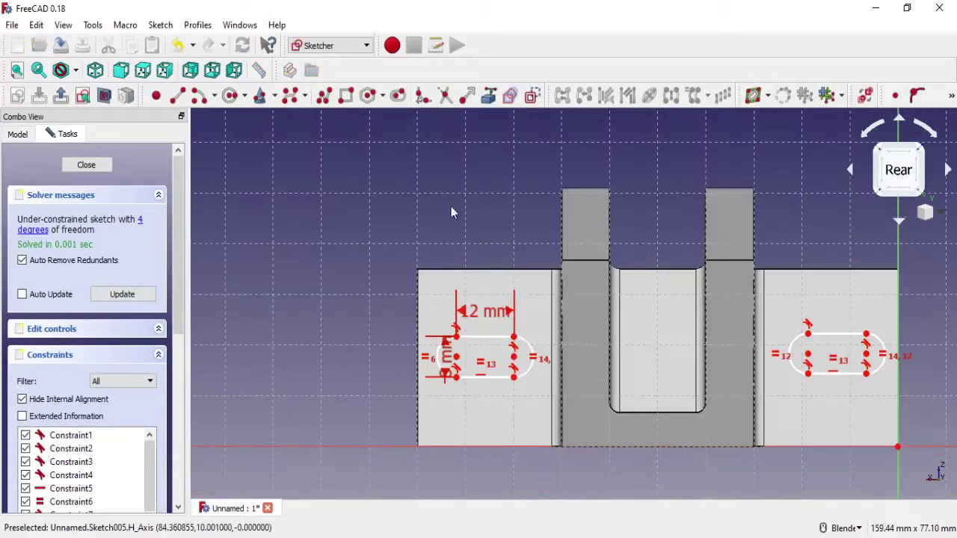
click(346, 95)
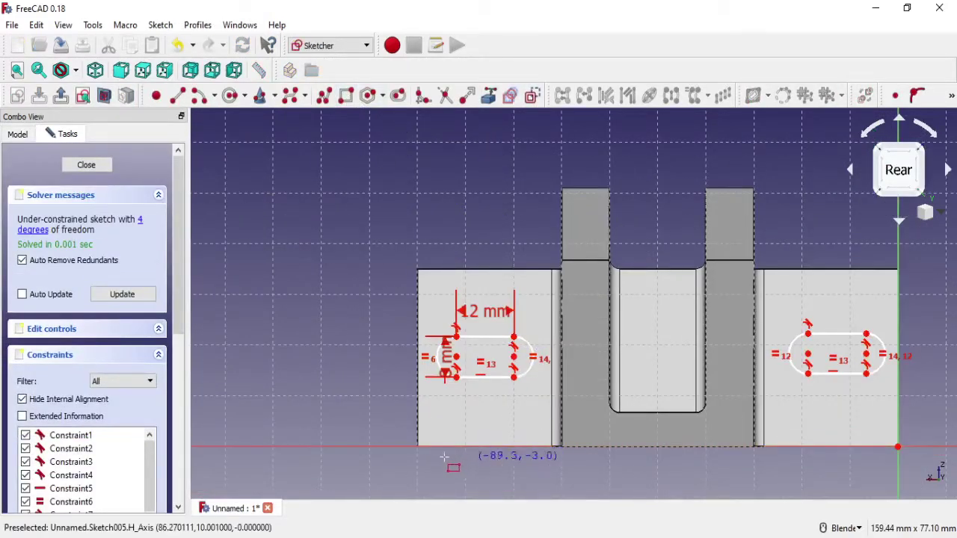
click(461, 404)
scroll(456, 415, up, 2)
key(Escape)
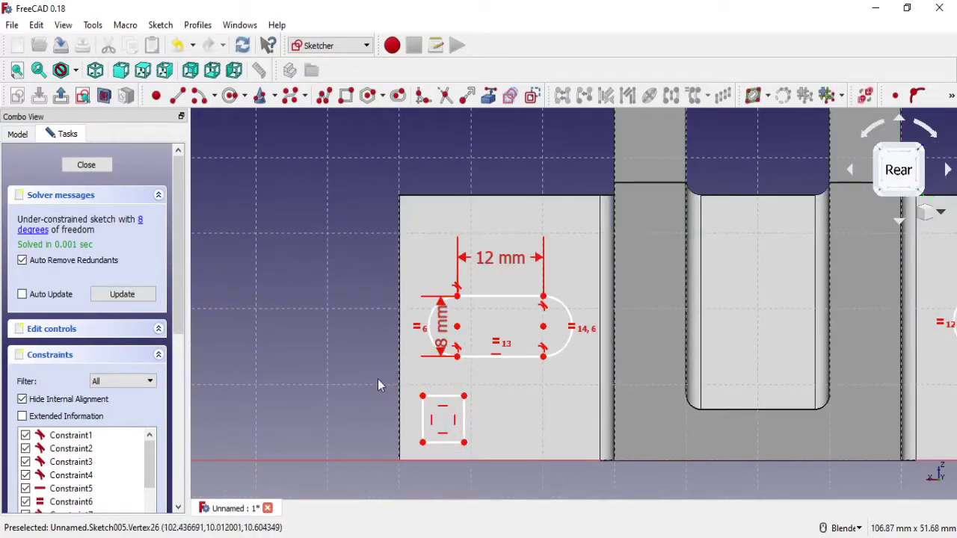
drag(377, 379, 491, 466)
click(532, 97)
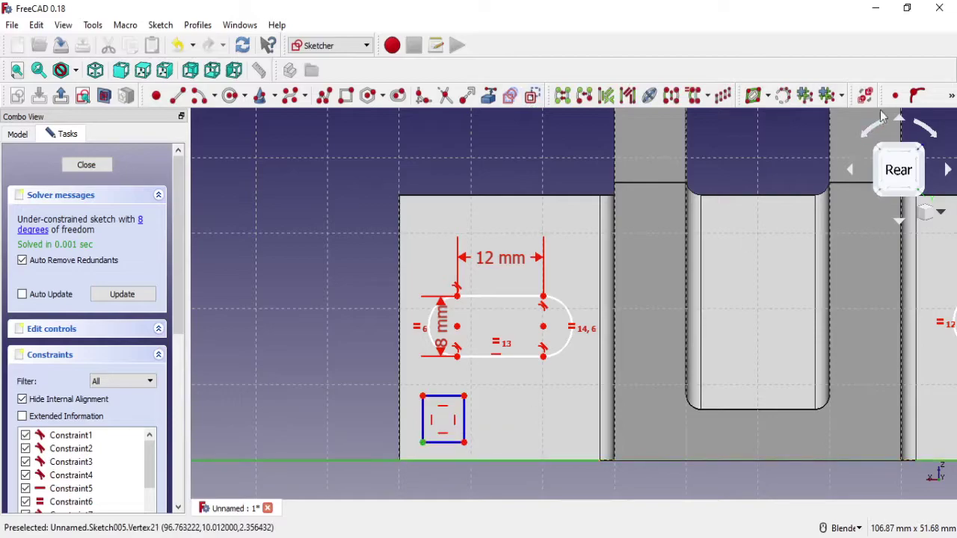
click(584, 95)
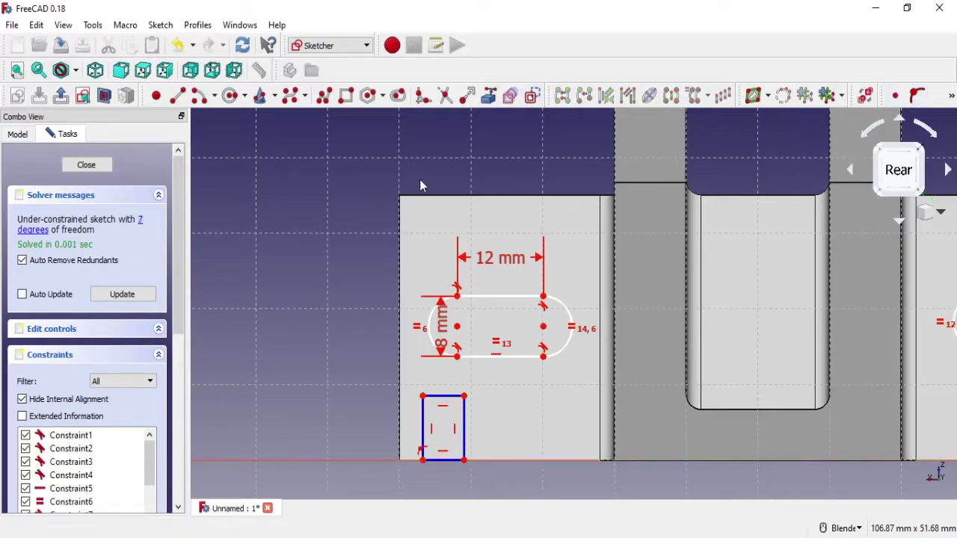
Tie the rectangle's corners to the part's lower-left corner and the left slot's centre
click(498, 96)
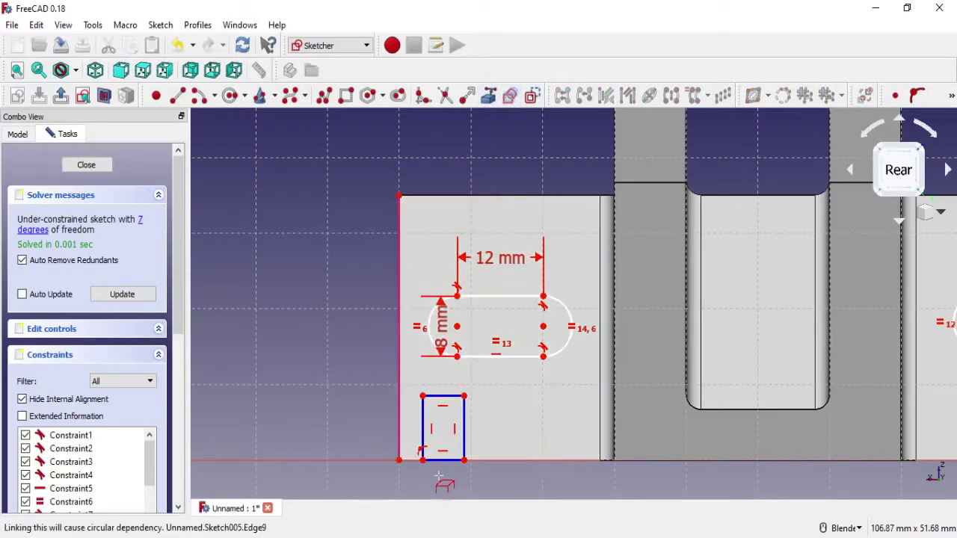
right_click(439, 476)
click(422, 459)
click(400, 460)
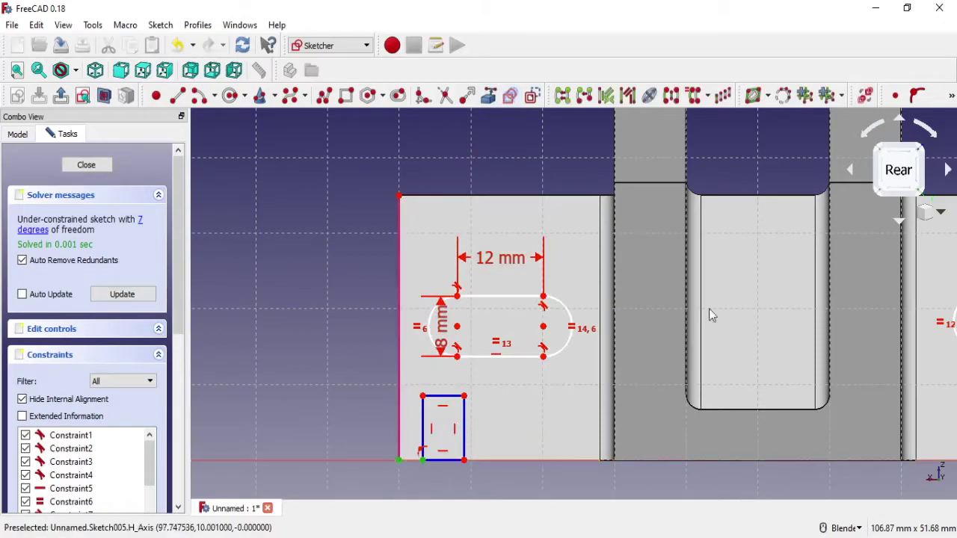
click(896, 96)
click(457, 327)
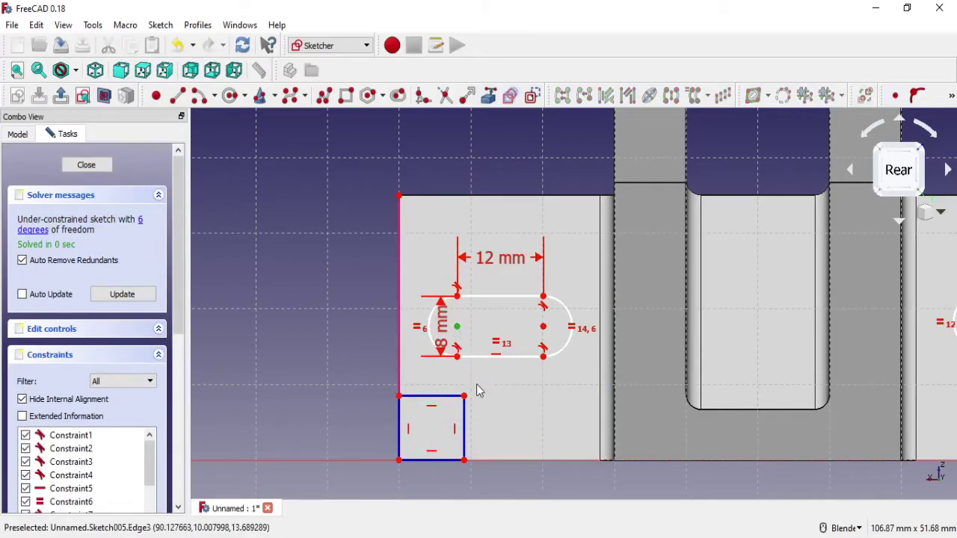
click(896, 96)
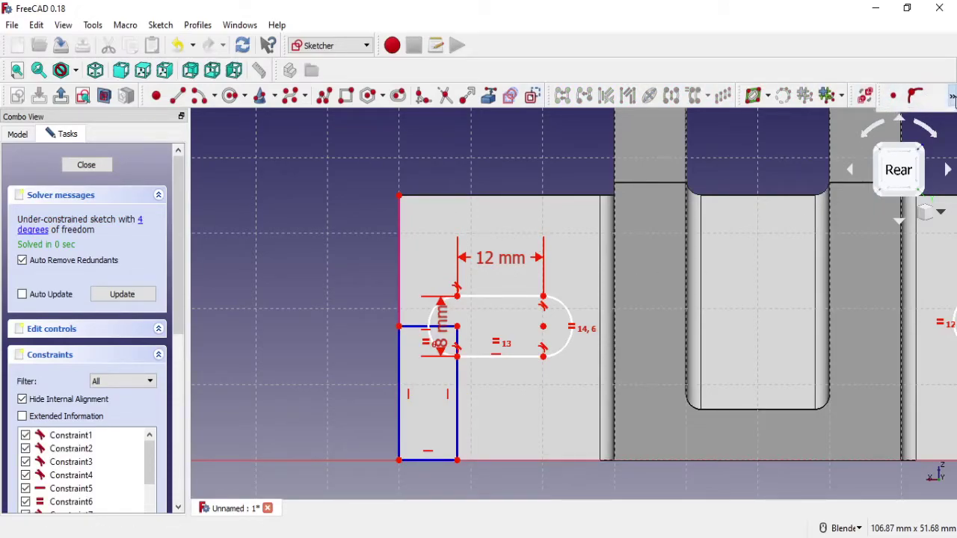
Constrain the left rectangle's height to 17.5 mm
click(953, 99)
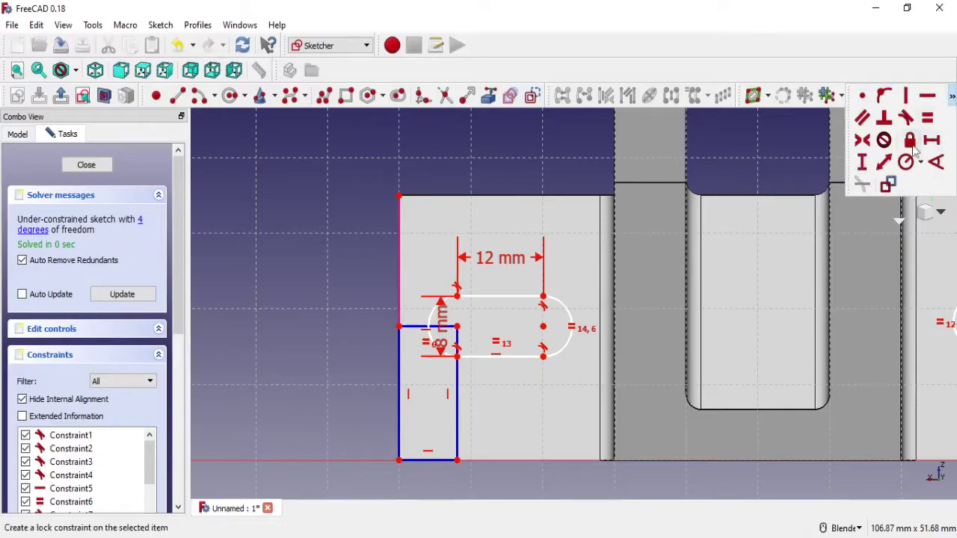
click(397, 371)
text(17)
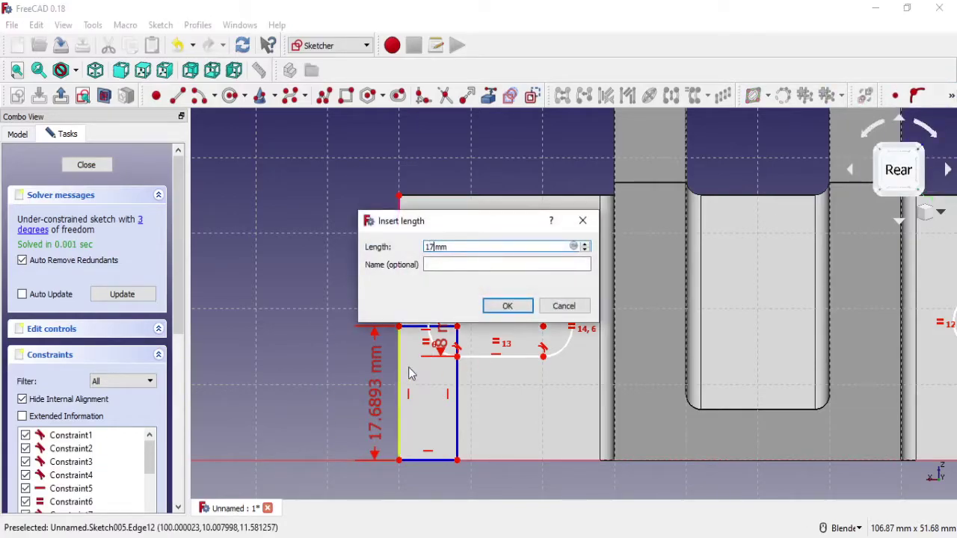
text(.5)
click(507, 305)
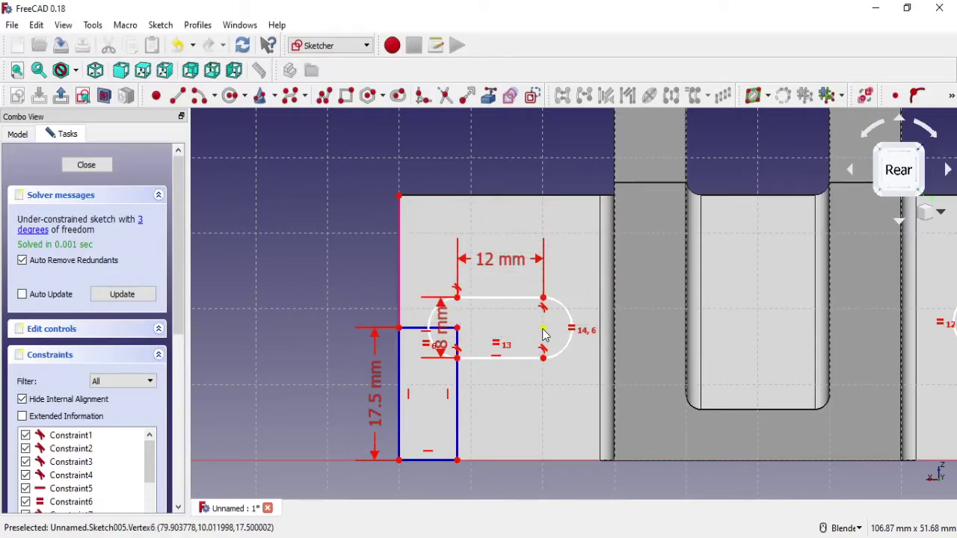
mouse_move(543, 334)
mouse_down()
mouse_move(554, 347)
mouse_move(546, 351)
mouse_up()
scroll(545, 351, down, 2)
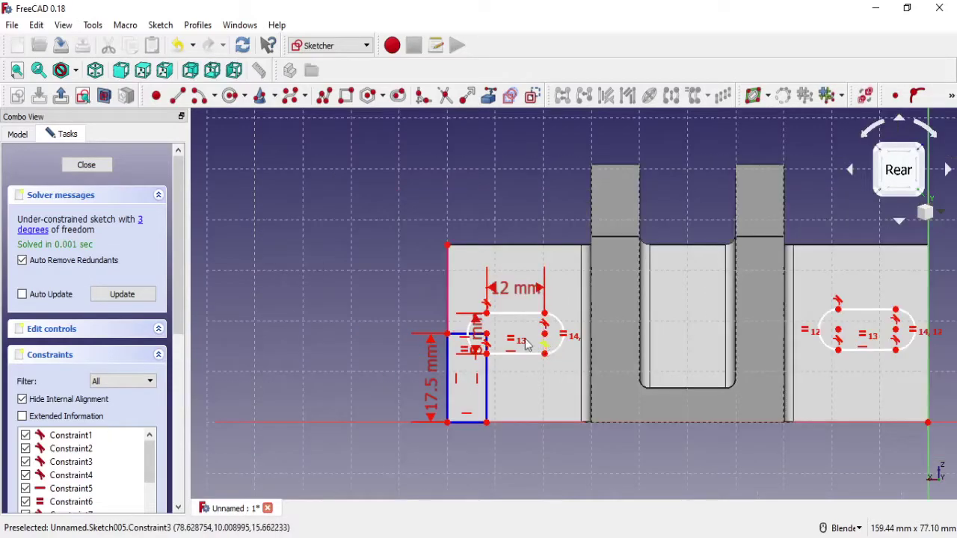
scroll(526, 344, up, 2)
Set the left rectangle's width to 8 mm
click(952, 96)
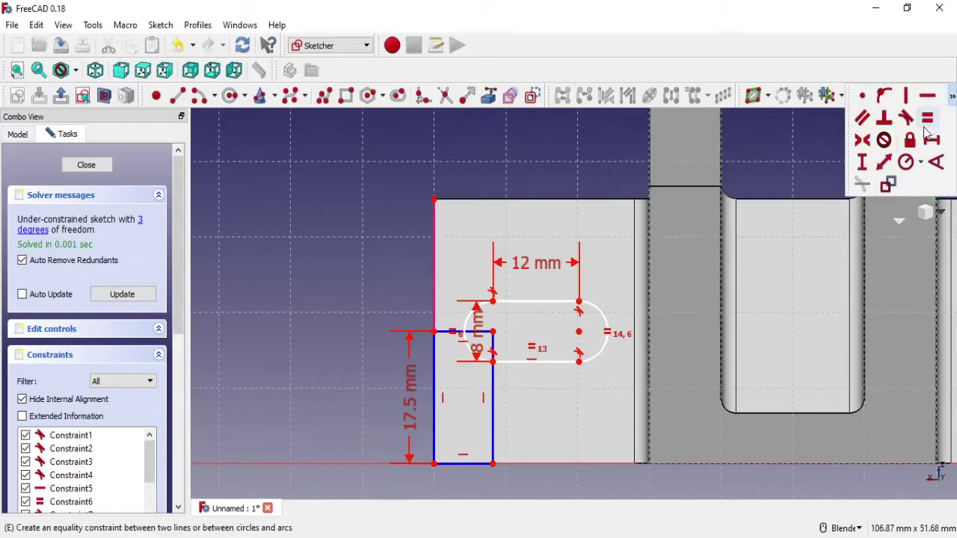
click(931, 140)
click(444, 338)
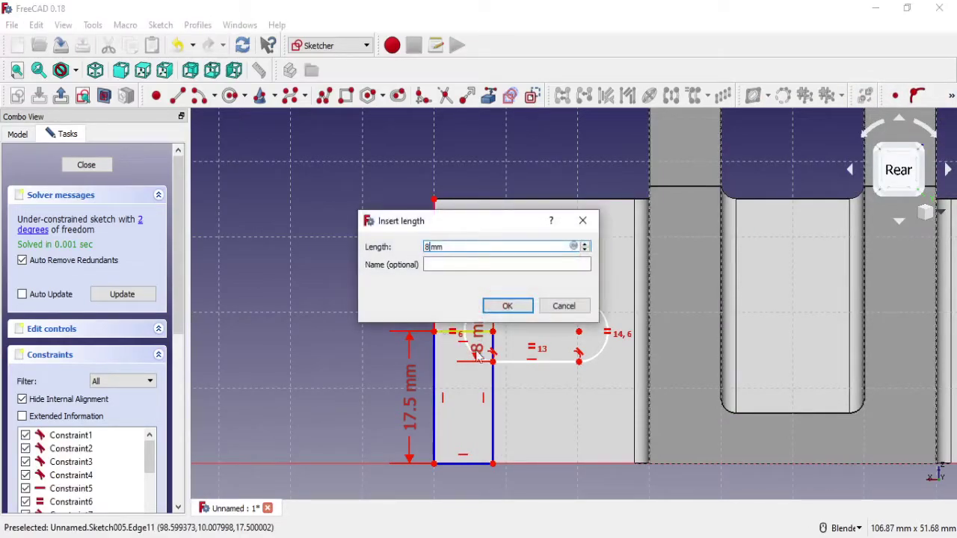
click(513, 306)
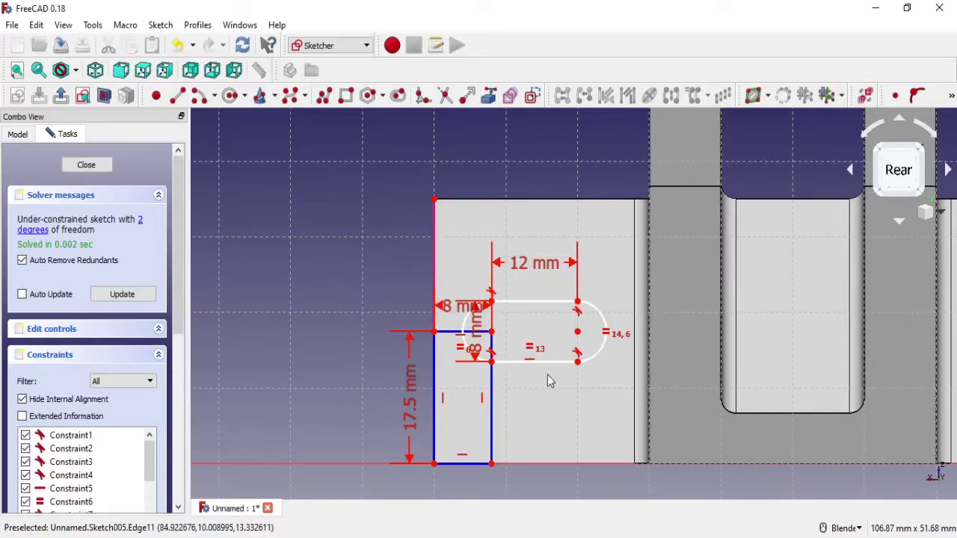
scroll(547, 380, down, 3)
shift+middle_drag(742, 369, 596, 370)
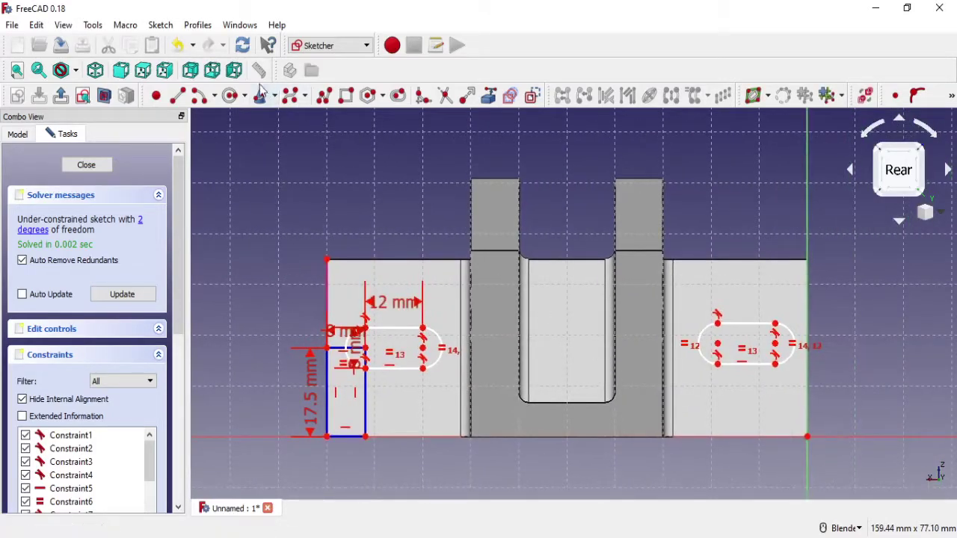
Draw a construction rectangle at the lower-right corner, equal in height and width to the left one
click(346, 94)
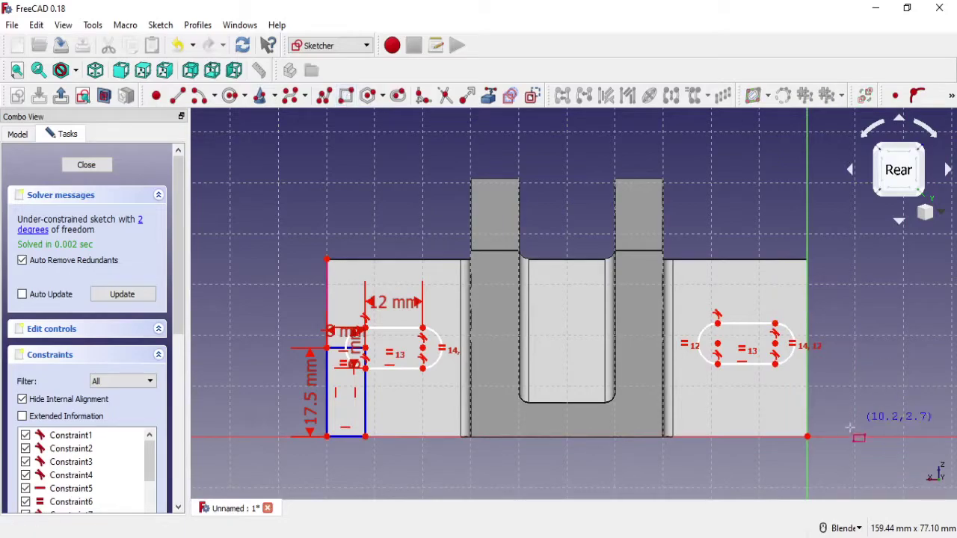
click(808, 437)
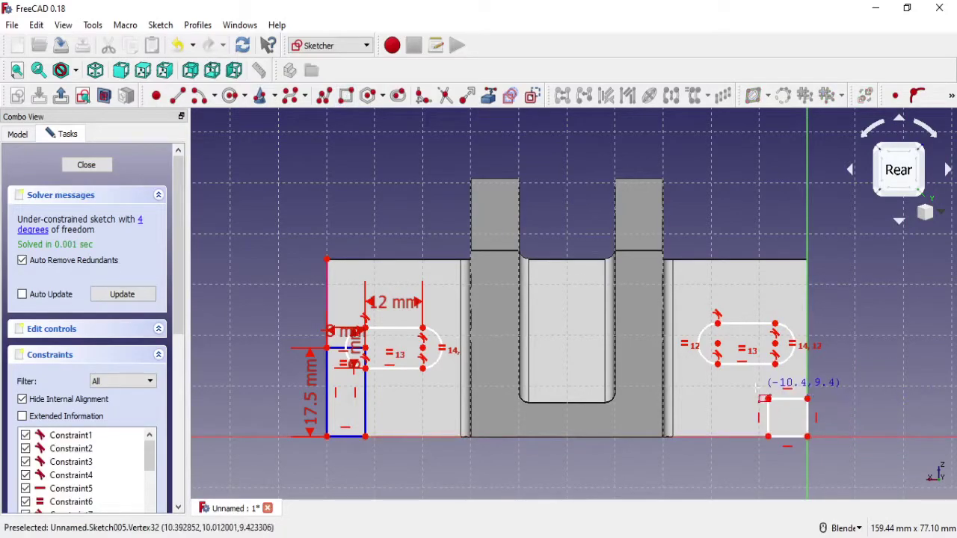
click(768, 398)
click(533, 95)
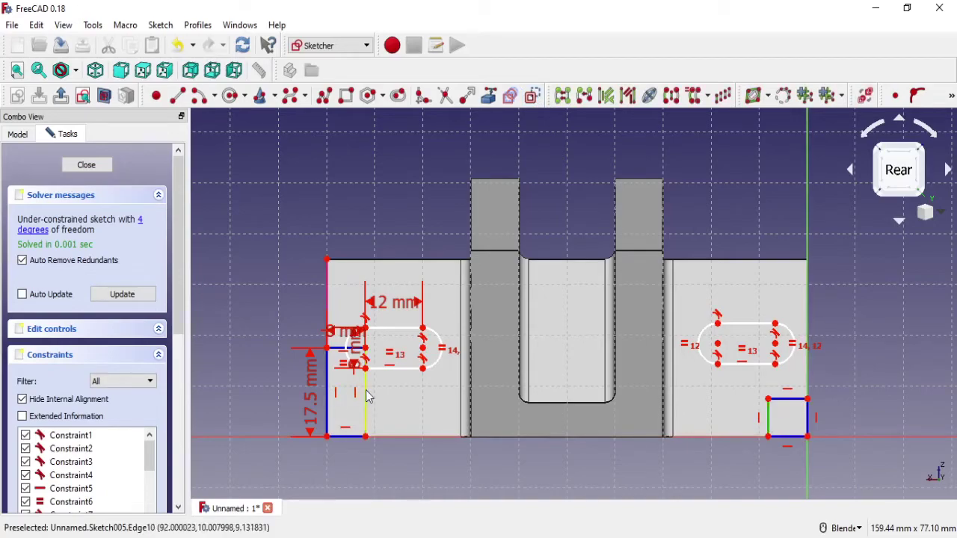
click(951, 96)
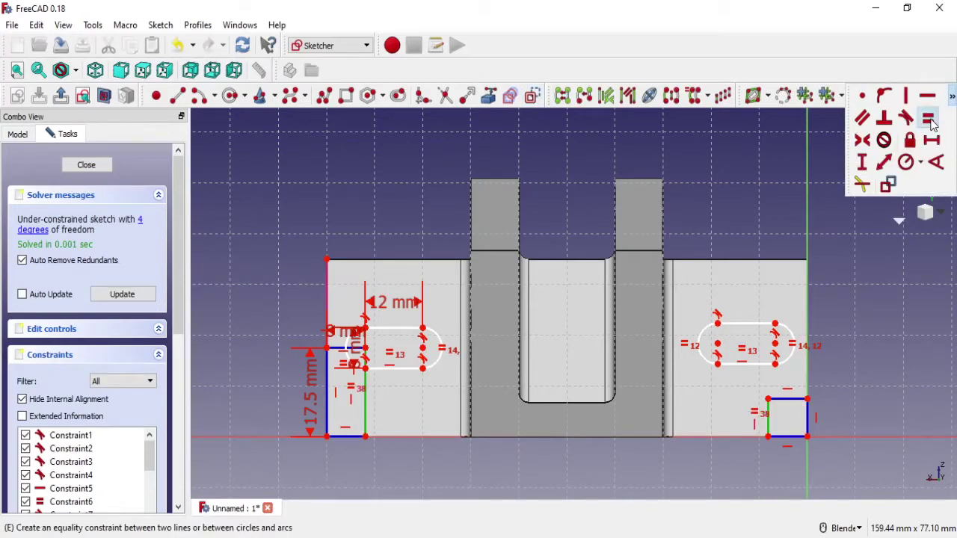
click(933, 118)
click(785, 350)
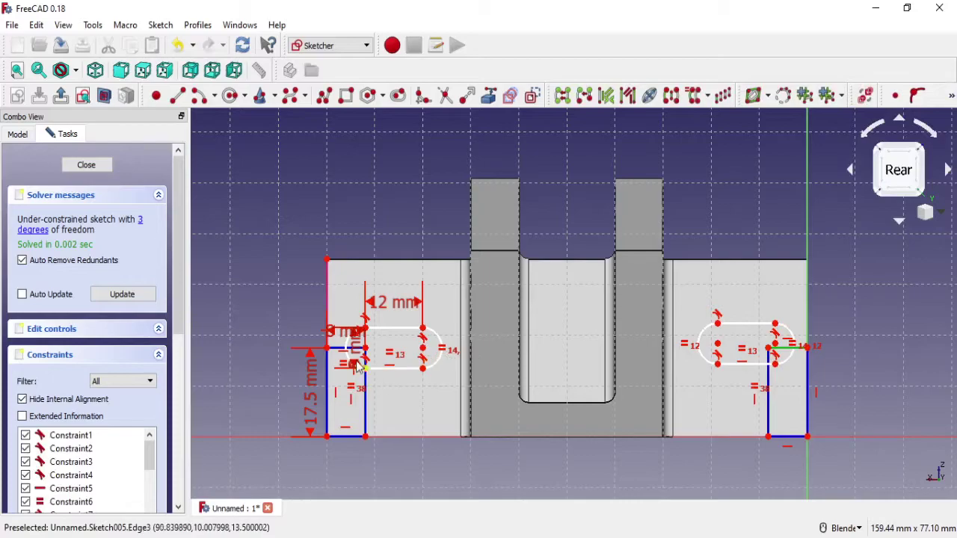
click(951, 96)
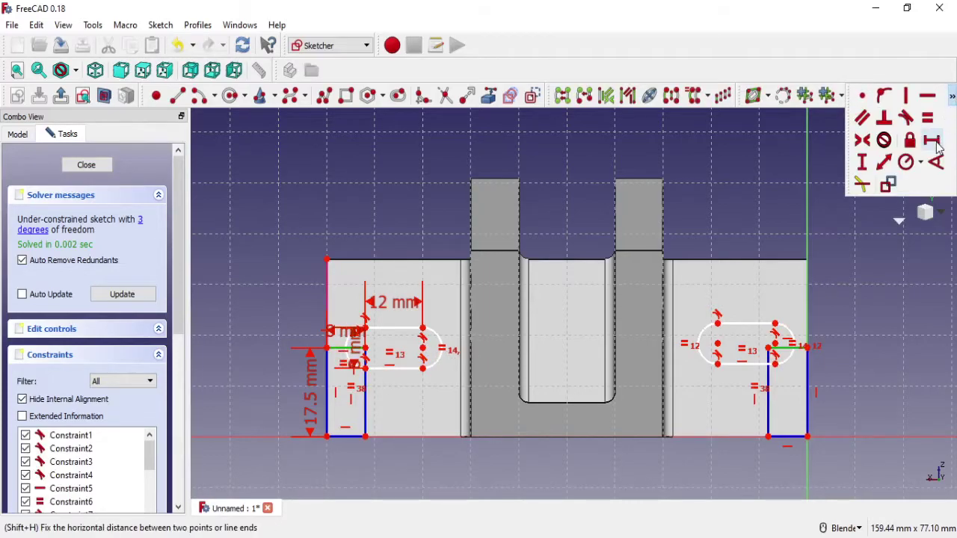
click(933, 117)
Join the right rectangle's top-left corner to the right slot's centre, fully constraining the sketch
scroll(704, 348, up, 2)
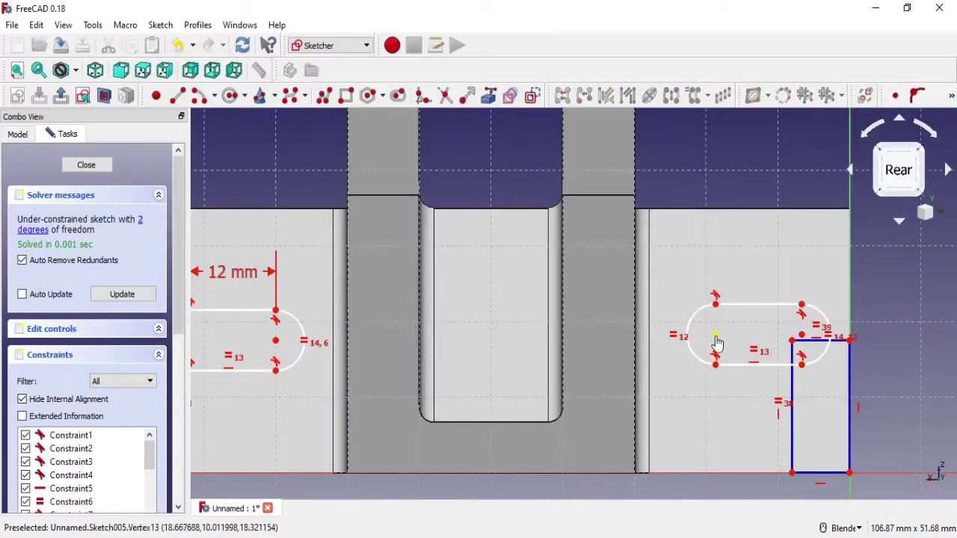
drag(714, 346, 689, 304)
click(792, 341)
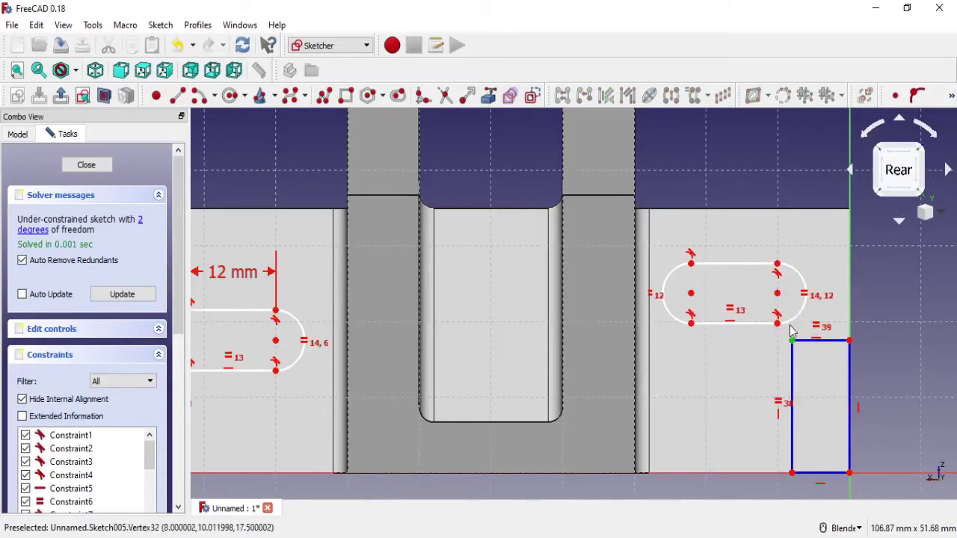
click(778, 293)
click(891, 103)
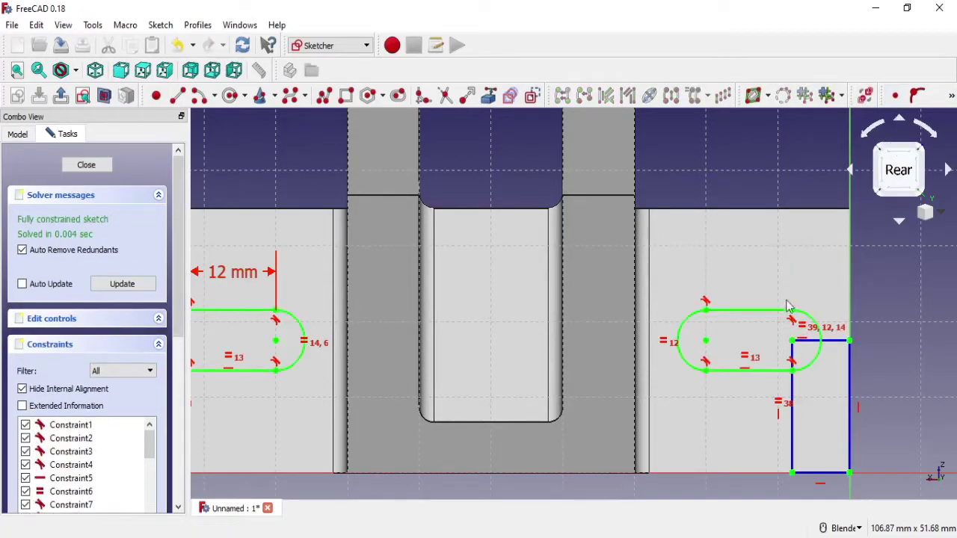
scroll(726, 312, down, 2)
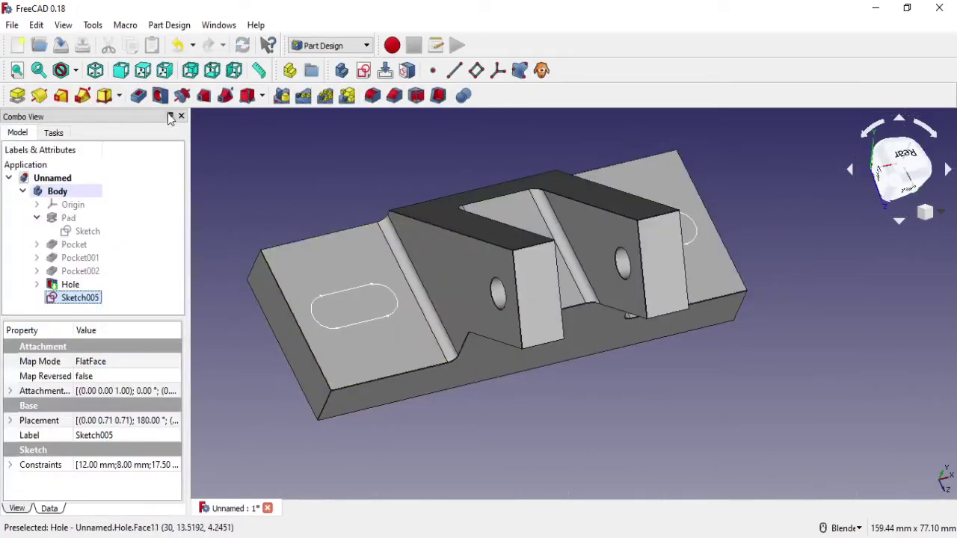
Change Pocket003's type to Through all and confirm it
click(139, 95)
click(132, 222)
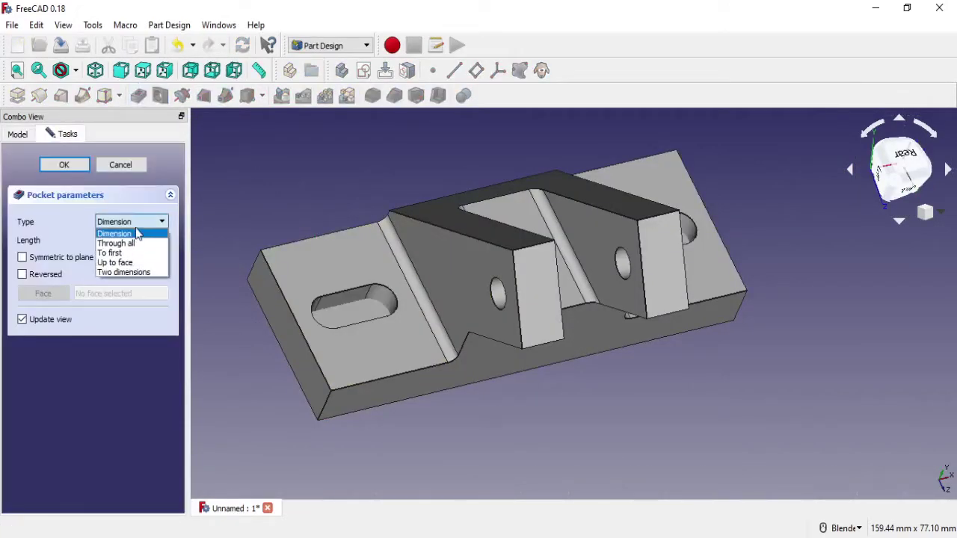
click(133, 244)
click(65, 165)
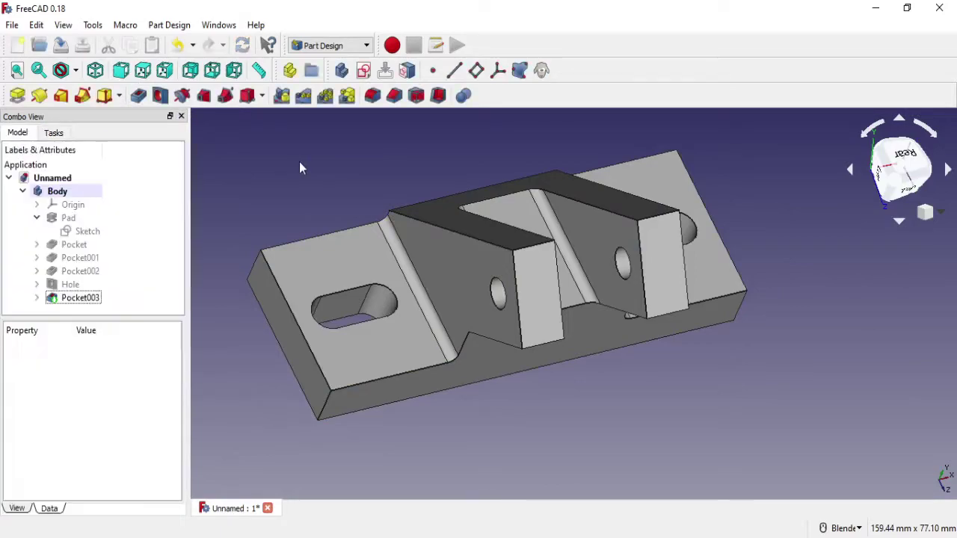
Select three vertical corner edges of the base from both ends
middle_drag(533, 208, 572, 363)
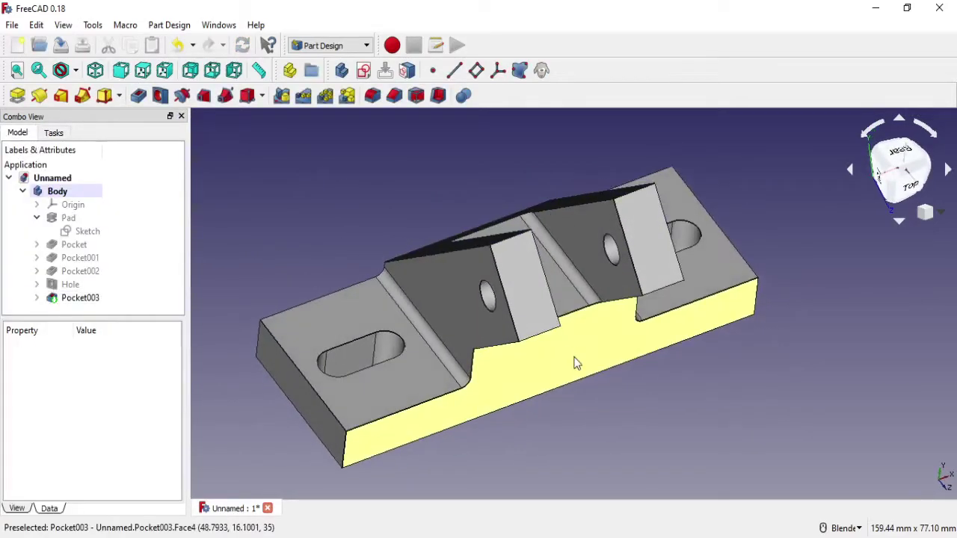
click(343, 458)
mouse_move(627, 385)
middle_down()
mouse_move(488, 373)
mouse_move(953, 389)
middle_up()
ctrl+click(878, 323)
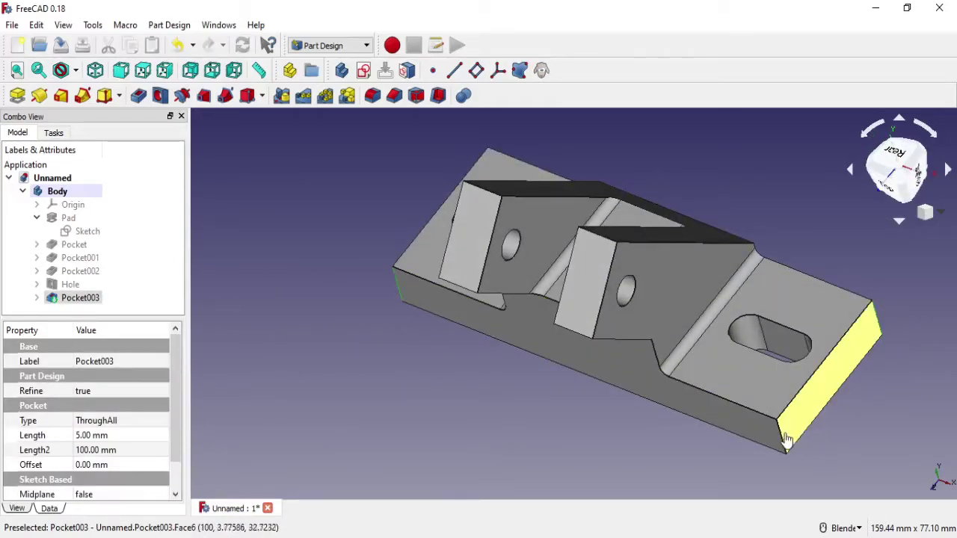
ctrl+click(782, 439)
Round the selected base corner edges with a 5 mm fillet
click(373, 95)
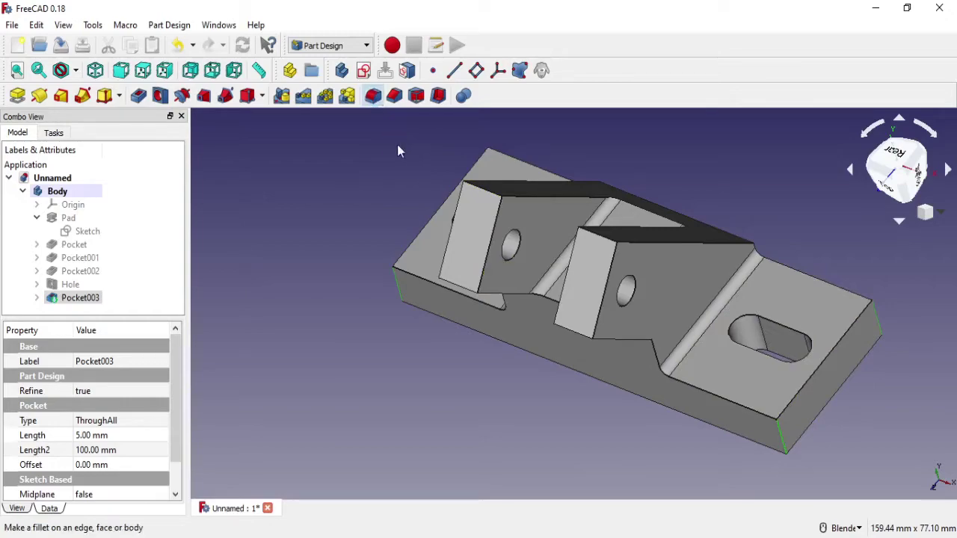
text(5)
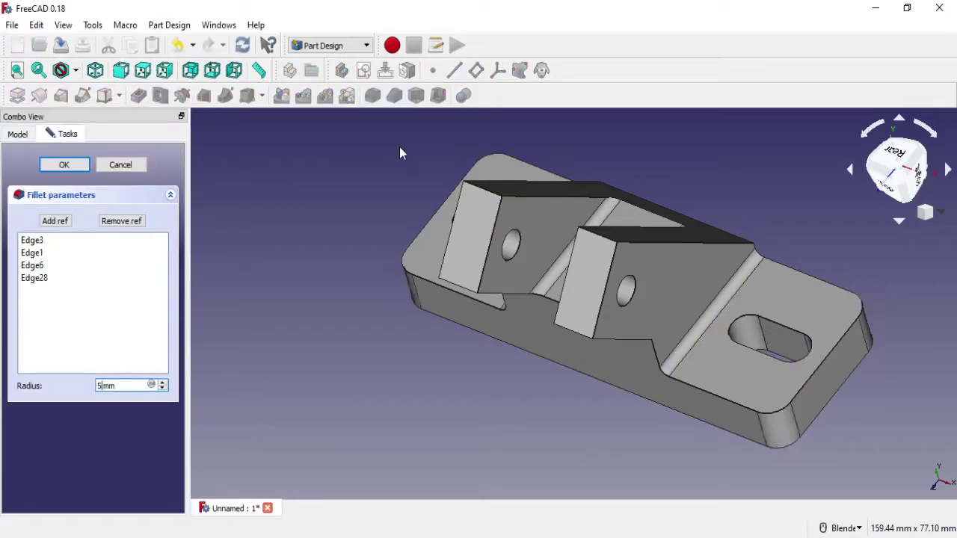
click(65, 166)
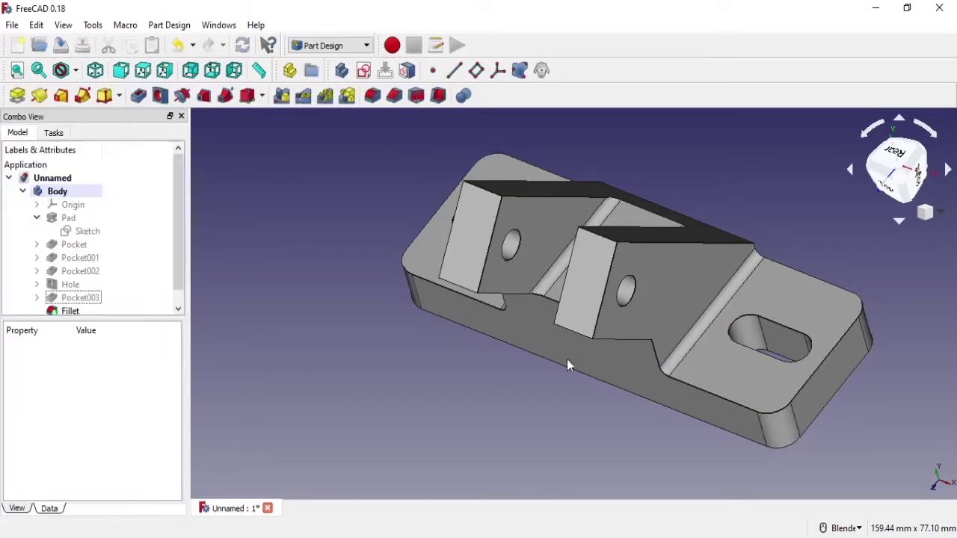
Select the end edges of both uprights
middle_drag(656, 348, 637, 358)
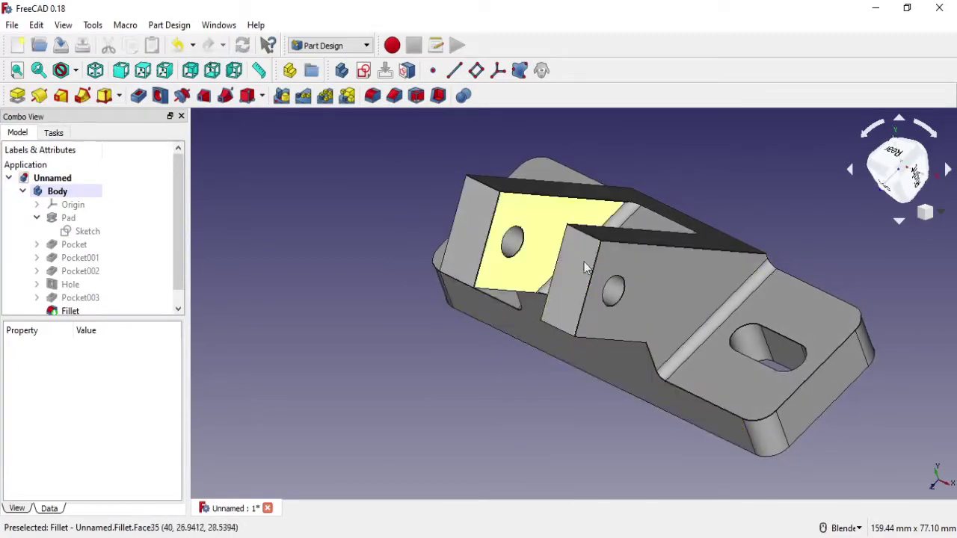
scroll(587, 265, up, 2)
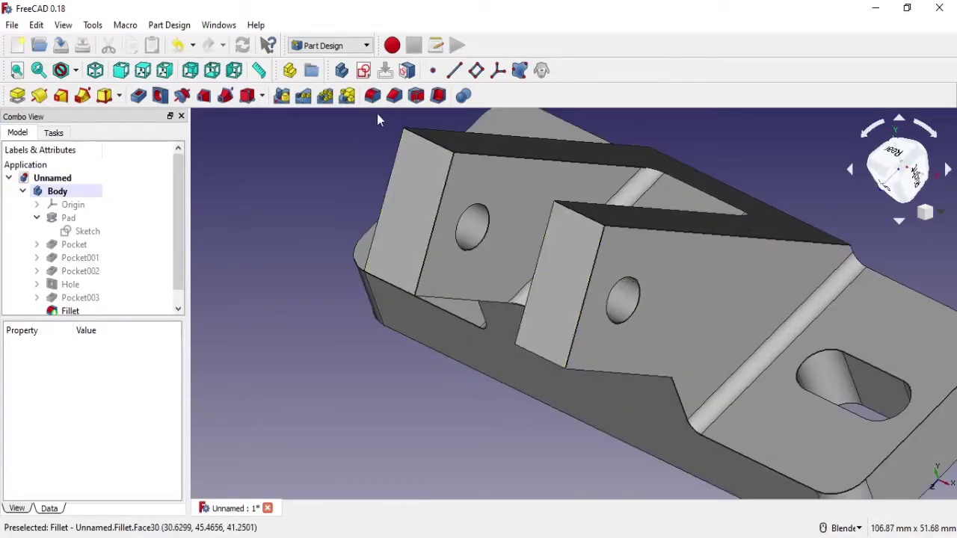
click(573, 214)
ctrl+click(520, 358)
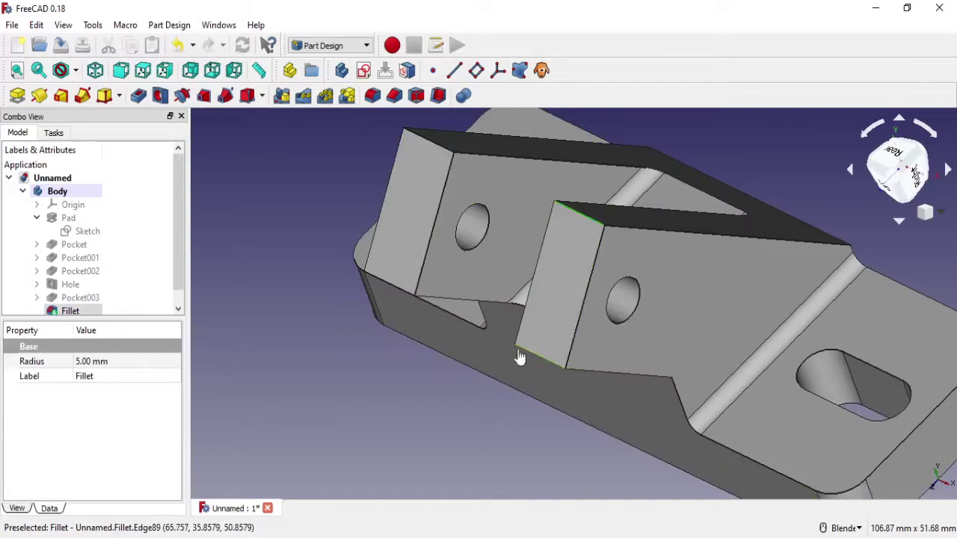
middle_drag(410, 244, 406, 281)
ctrl+click(405, 275)
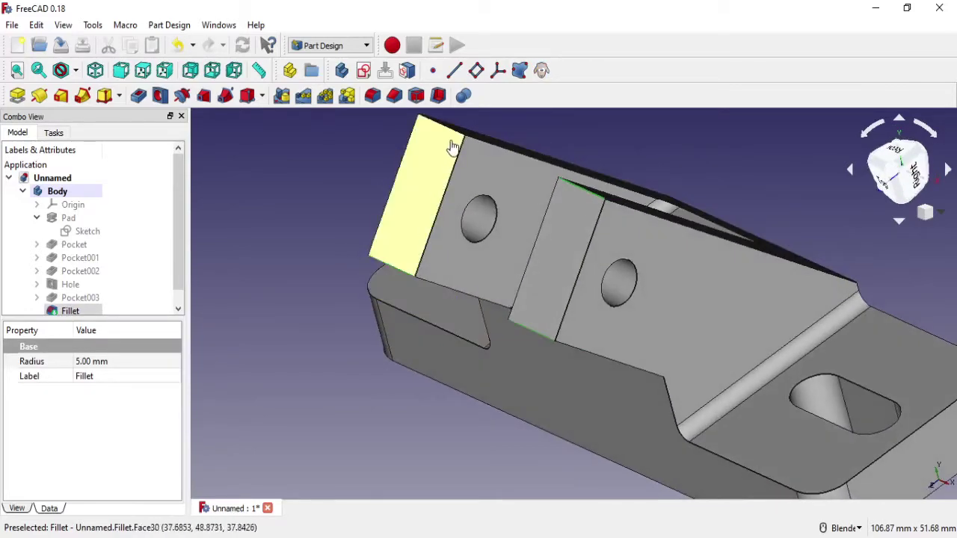
ctrl+click(453, 136)
Fillet the upright end edges with an 8 mm radius as Fillet001
click(375, 97)
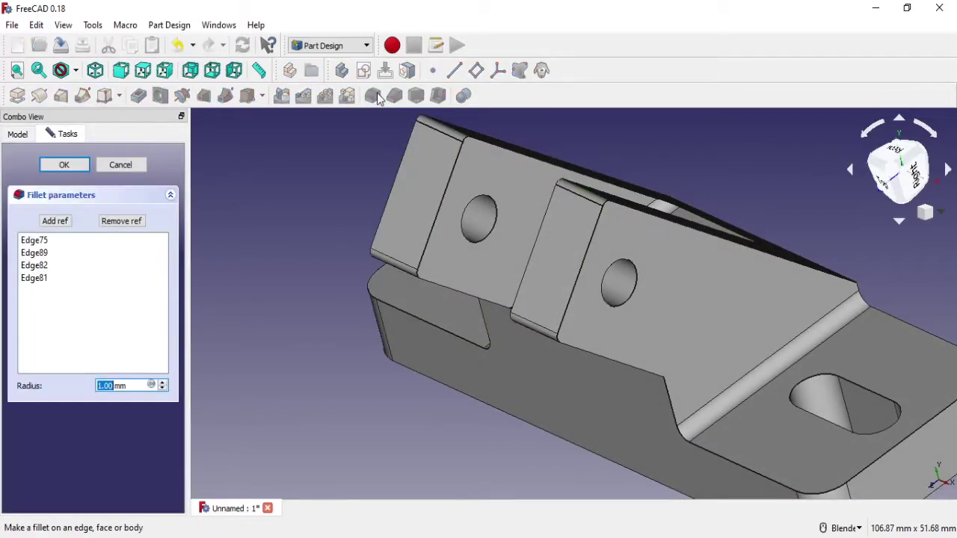
text(5)
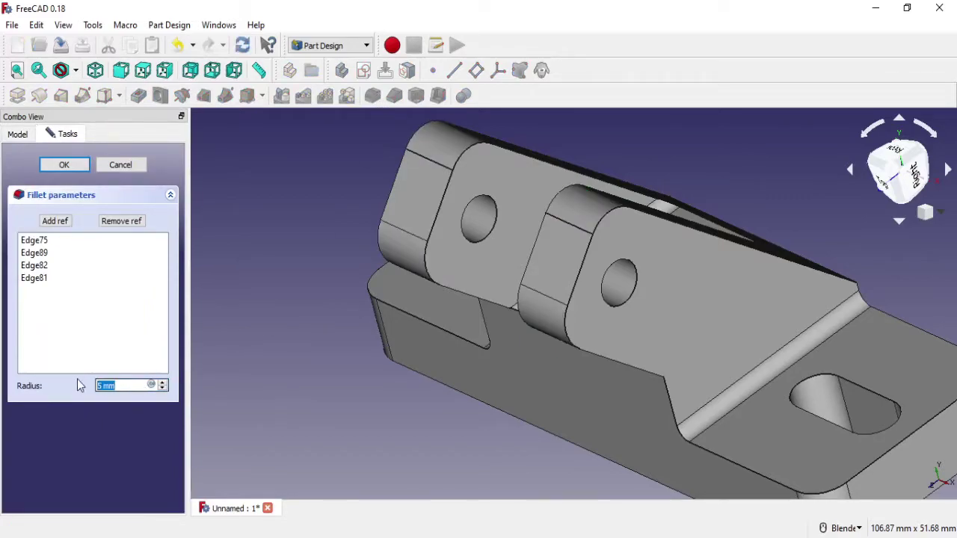
text(10)
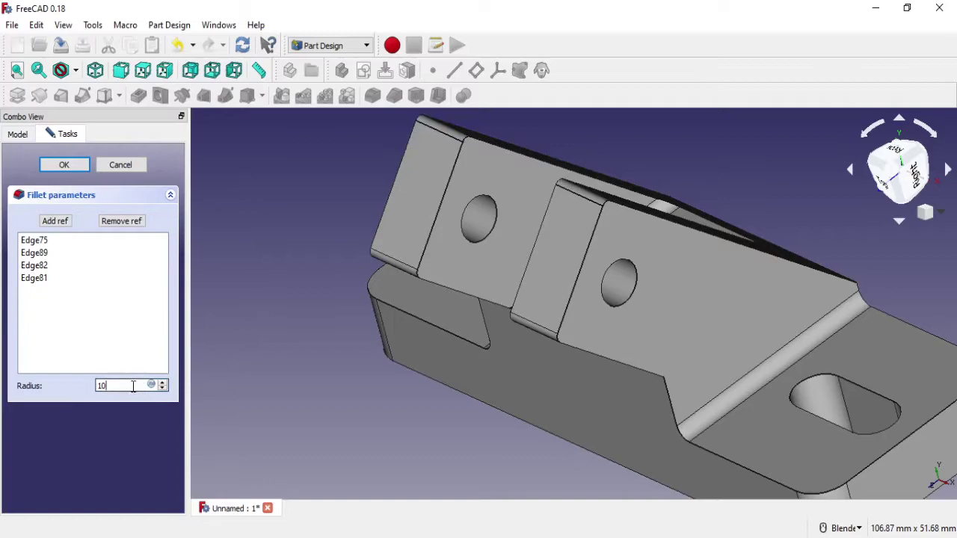
text(6)
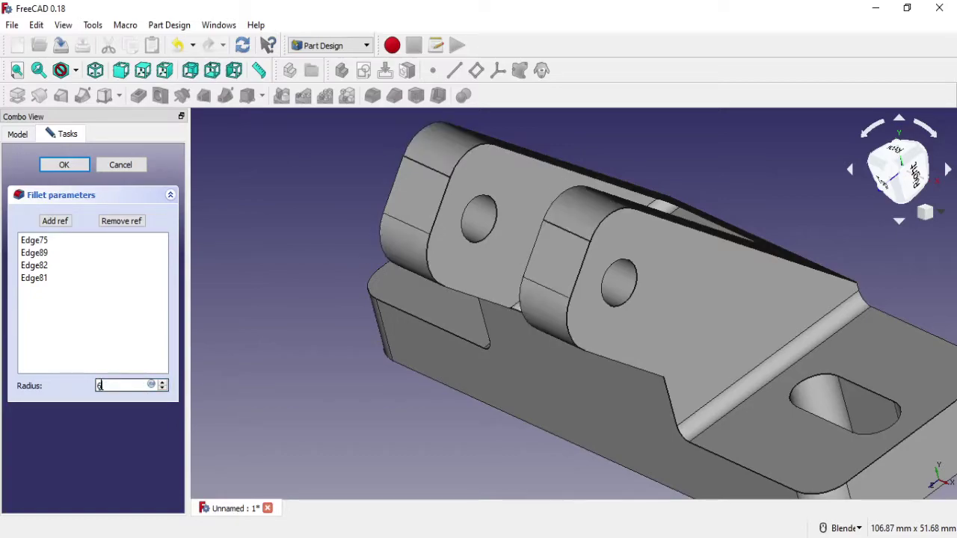
text(7)
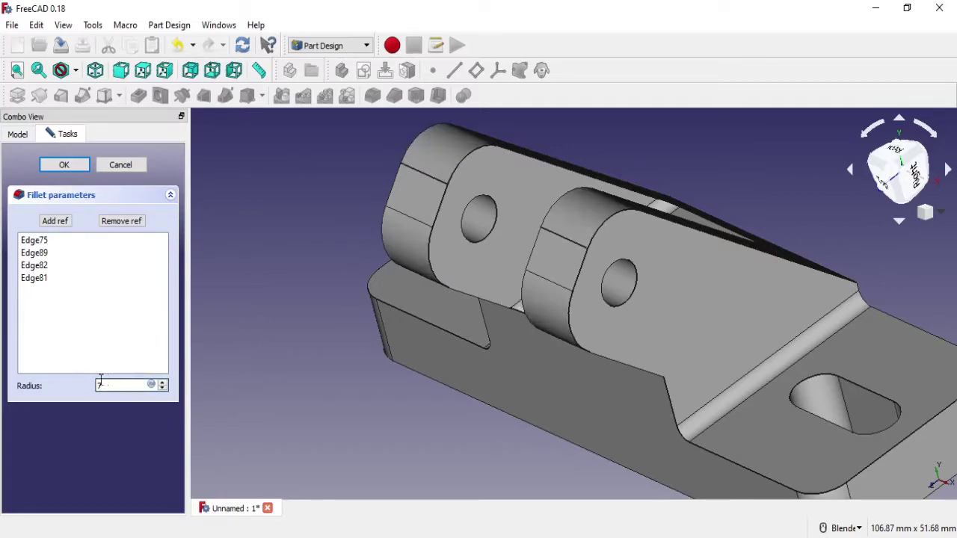
text(8)
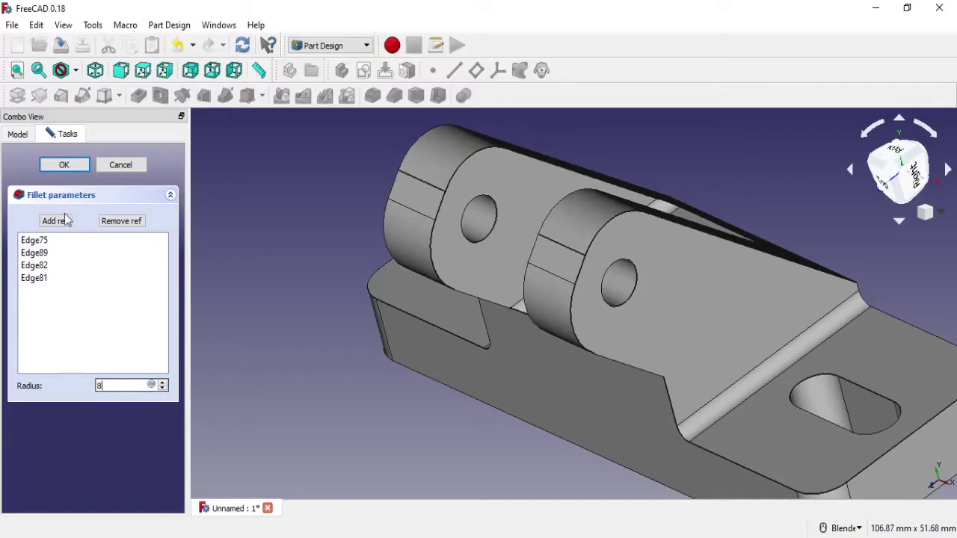
click(64, 166)
scroll(679, 367, down, 4)
mouse_move(678, 367)
middle_down()
mouse_move(678, 307)
mouse_move(786, 364)
mouse_move(623, 246)
mouse_move(606, 304)
middle_up()
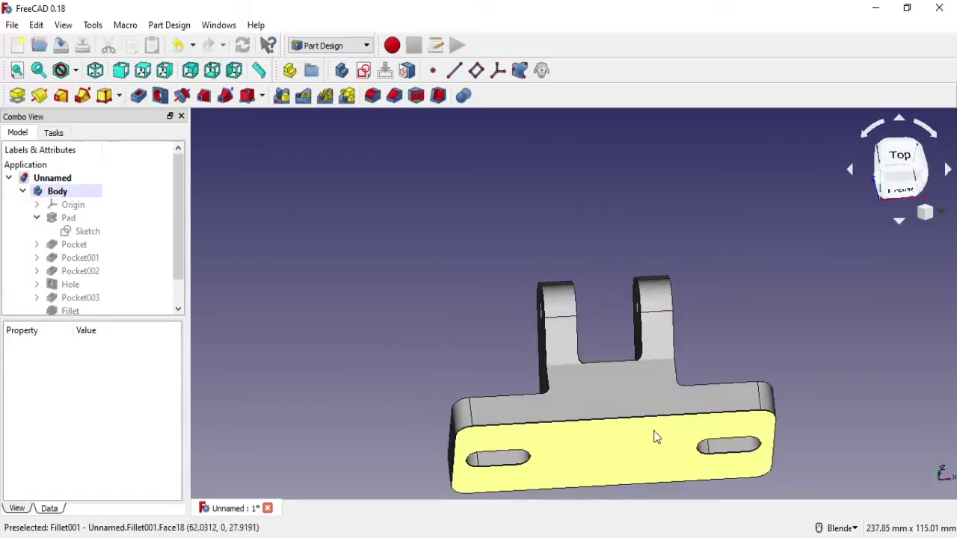
Start a new sketch on the base's top face
scroll(616, 457, up, 2)
scroll(617, 458, down, 2)
click(650, 385)
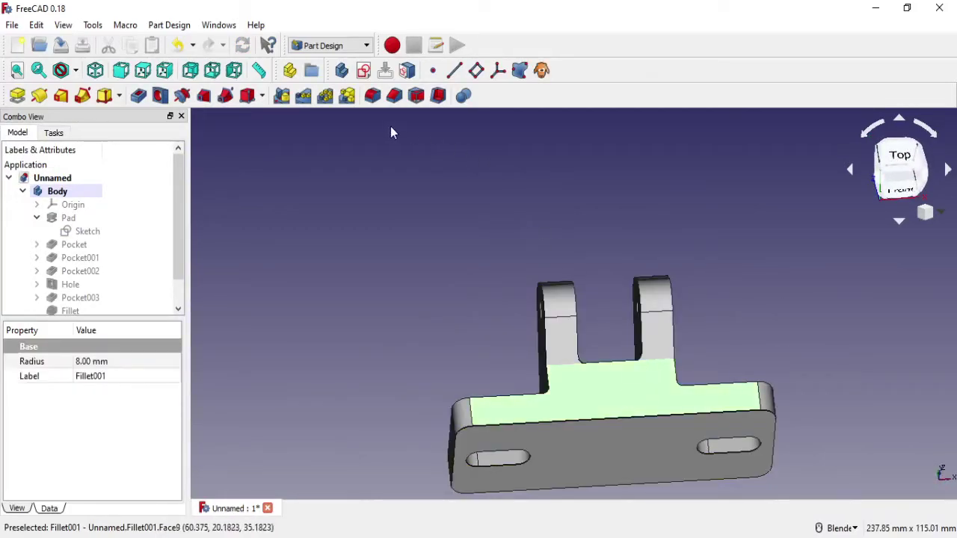
click(363, 71)
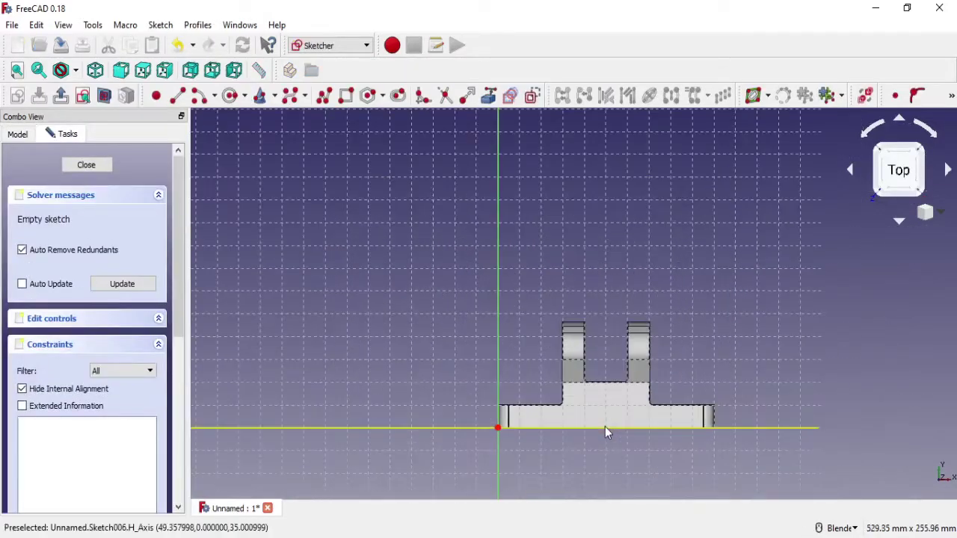
scroll(605, 428, up, 2)
scroll(553, 445, up, 2)
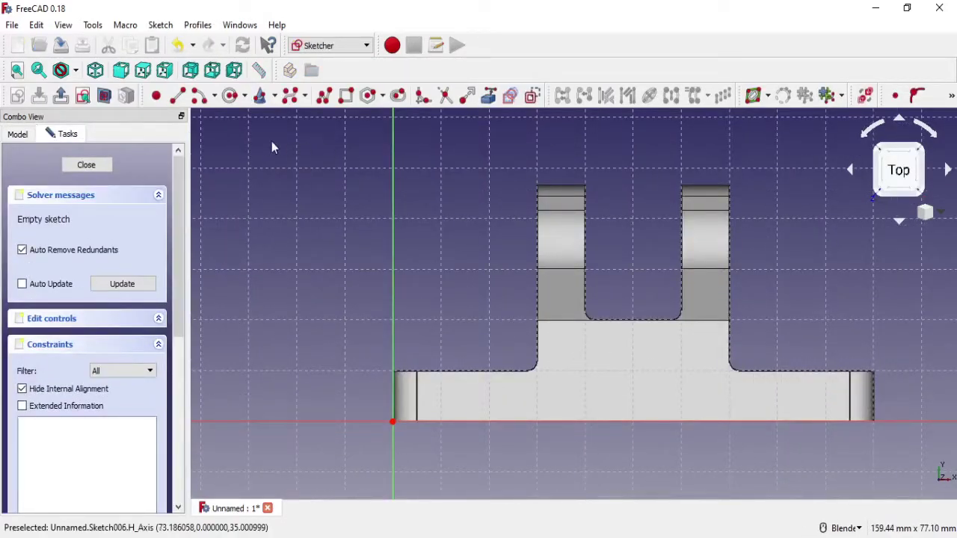
Draw a rectangle on the base between the uprights and widen it
click(346, 95)
click(598, 422)
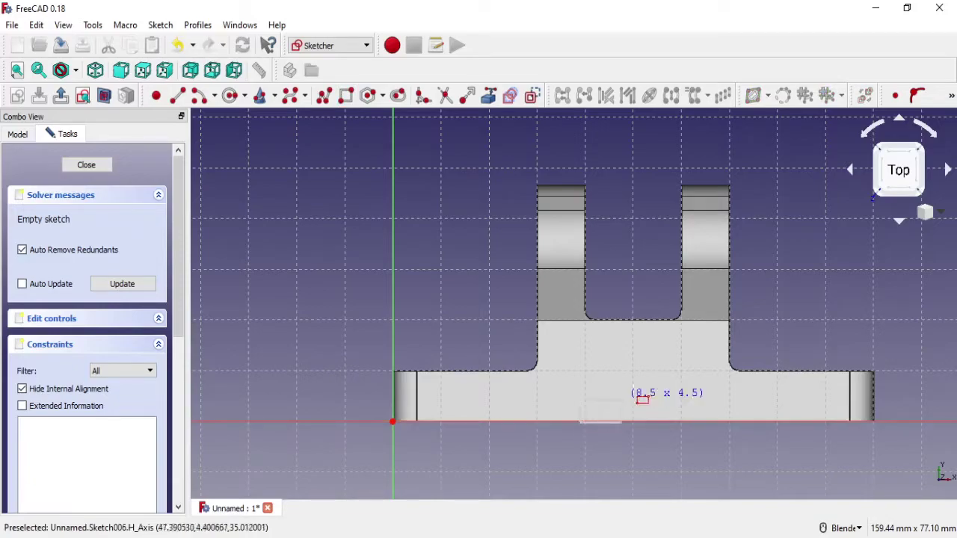
click(679, 368)
scroll(636, 414, up, 5)
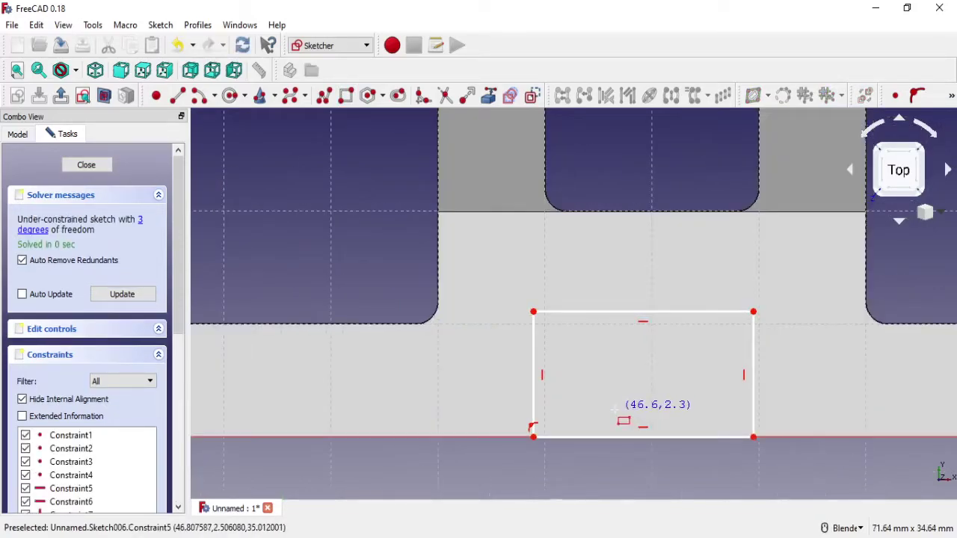
scroll(613, 408, down, 2)
scroll(603, 323, down, 2)
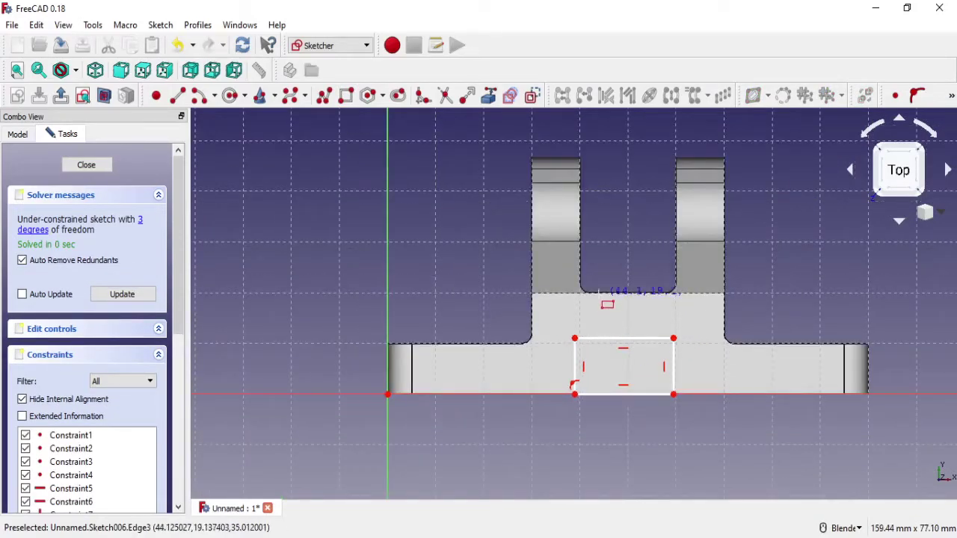
scroll(600, 292, up, 2)
scroll(600, 292, down, 1)
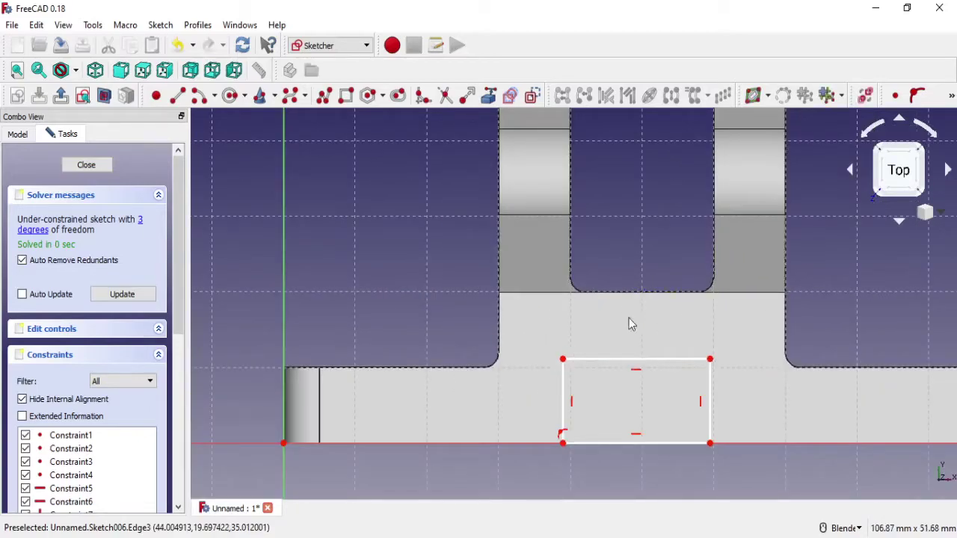
drag(564, 408, 539, 410)
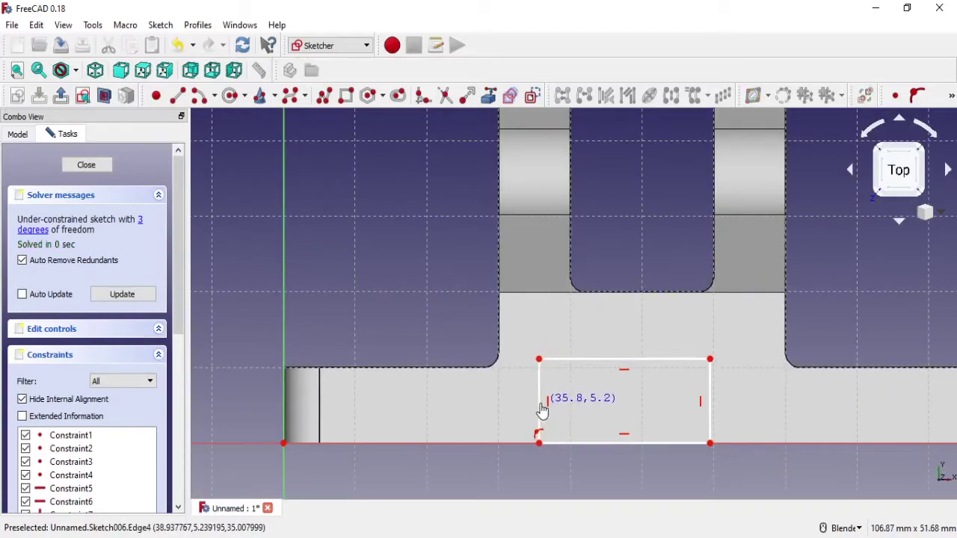
drag(712, 394, 748, 396)
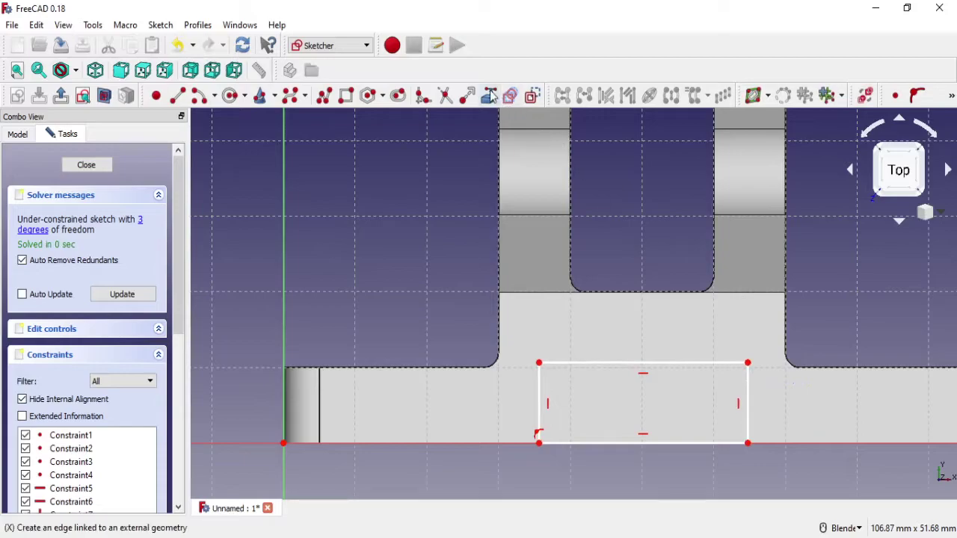
Constrain the rectangle 5 mm in from each upright side
click(498, 329)
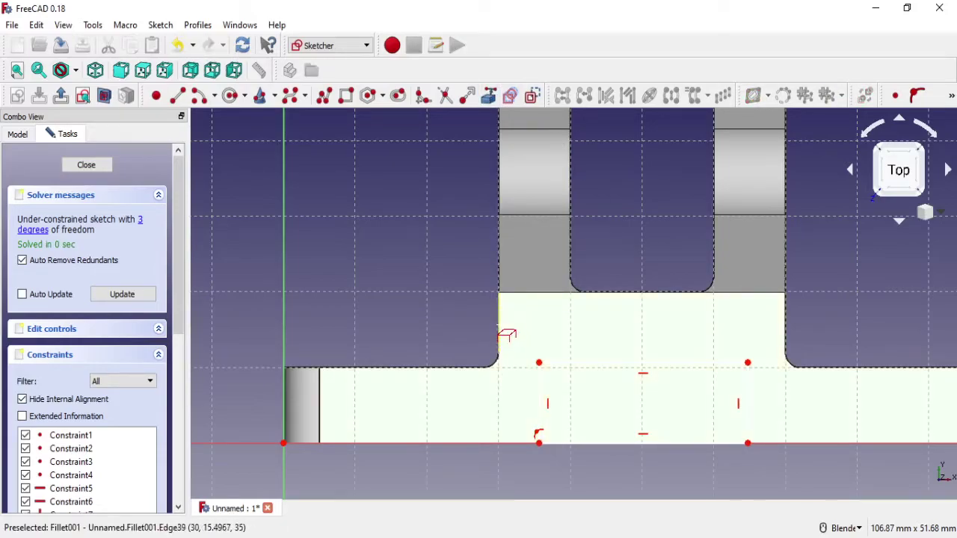
click(785, 320)
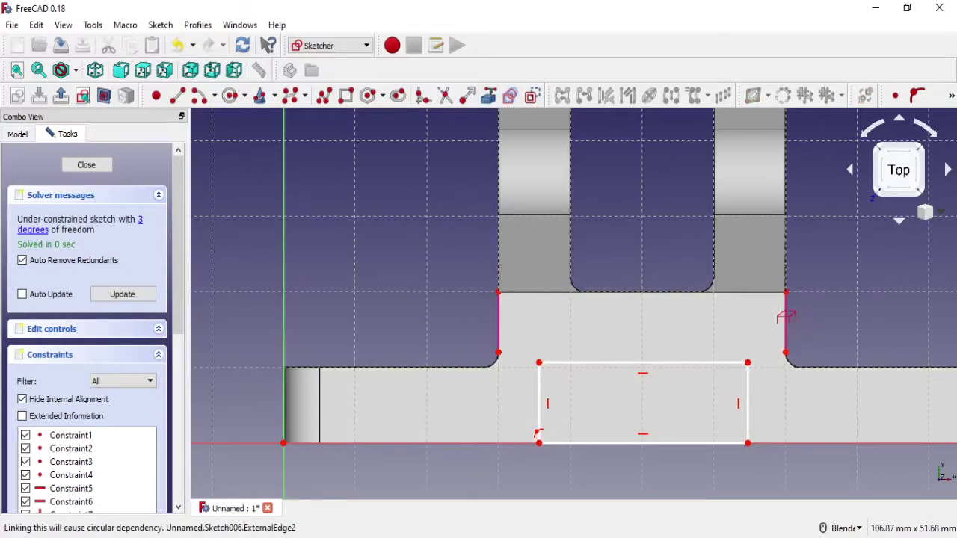
click(953, 98)
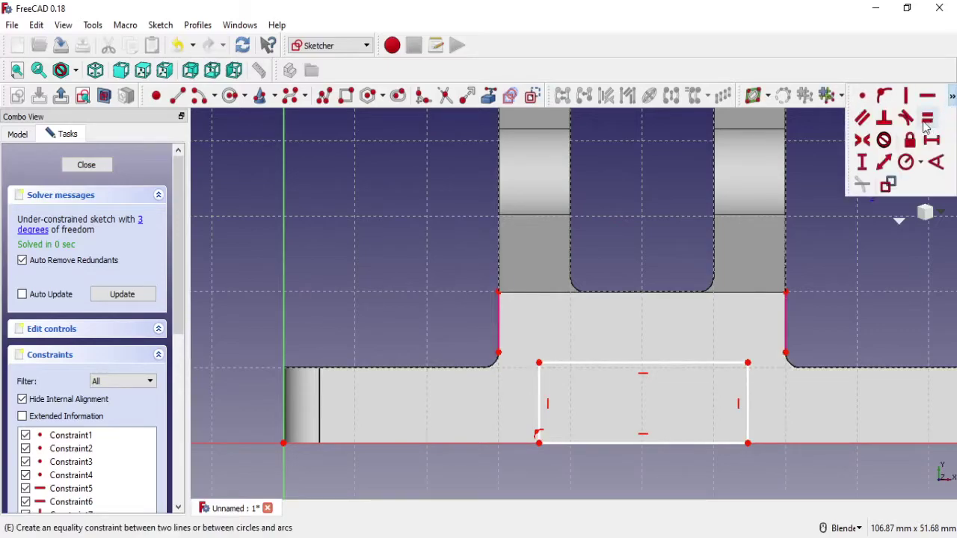
click(937, 147)
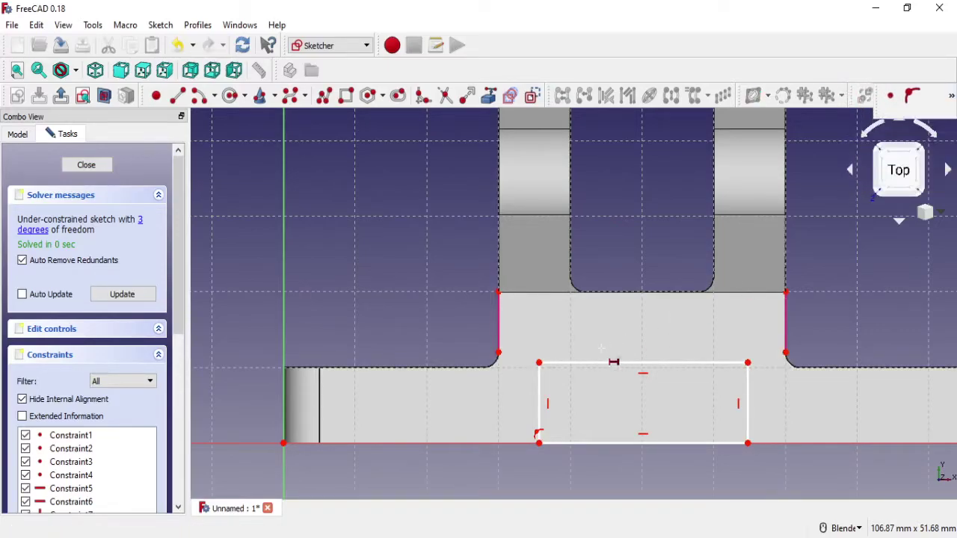
click(500, 352)
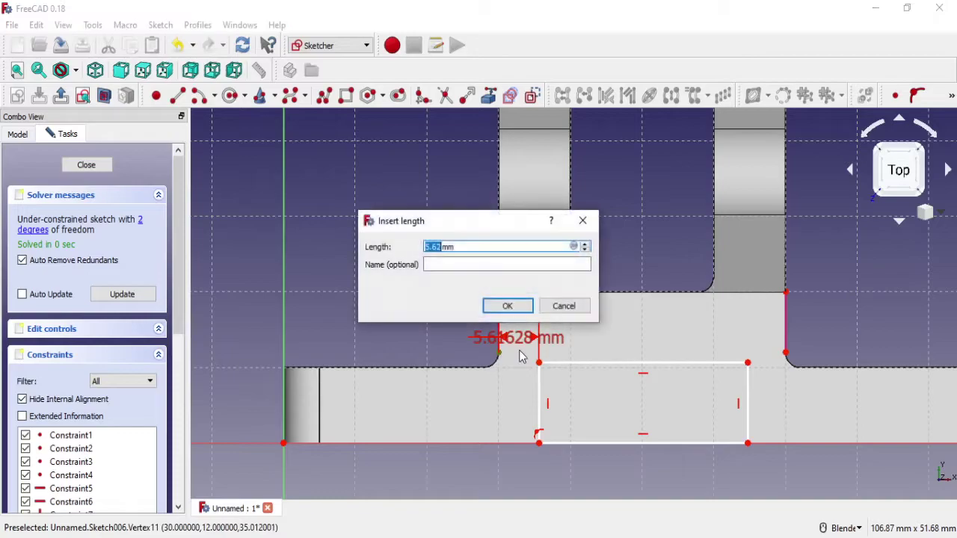
click(507, 306)
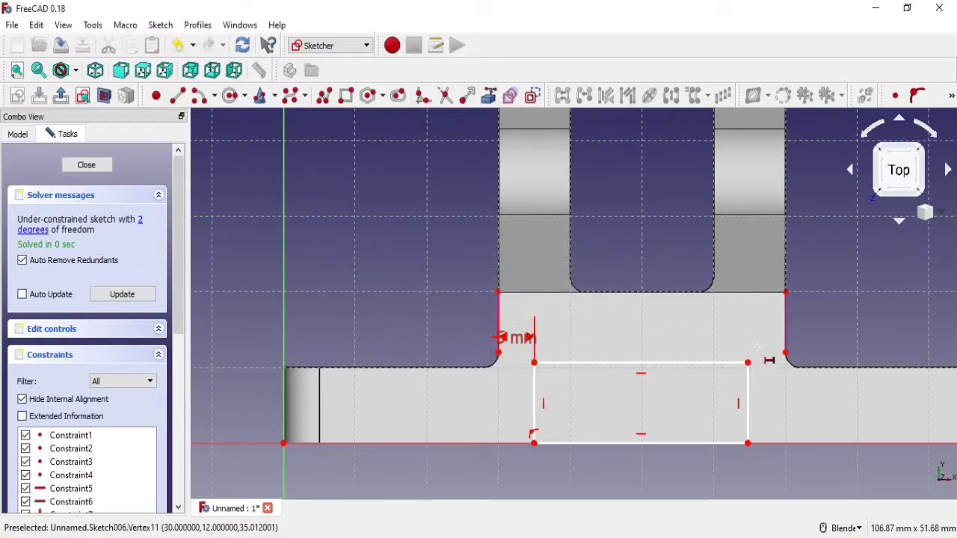
click(785, 353)
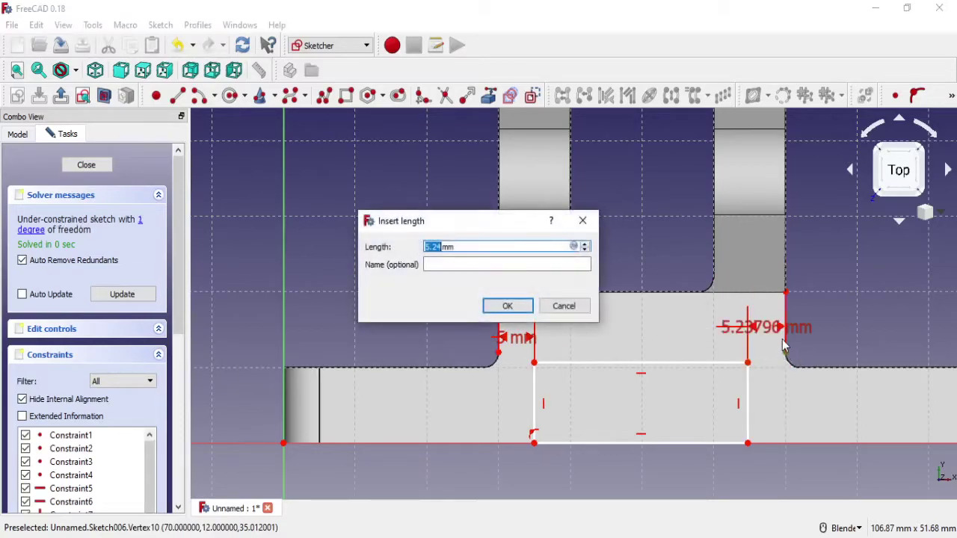
click(520, 312)
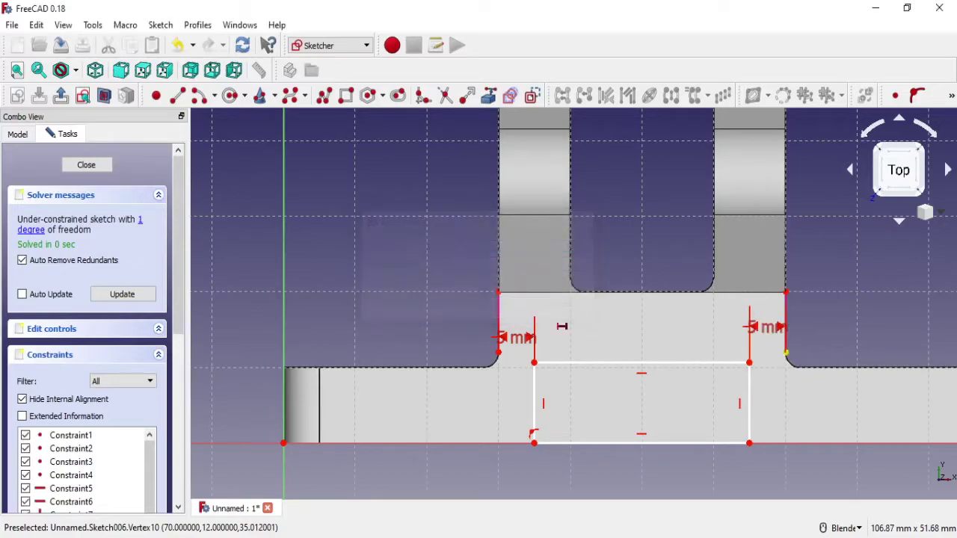
Set the rectangle's height to 3 mm and close the sketch
drag(668, 364, 668, 407)
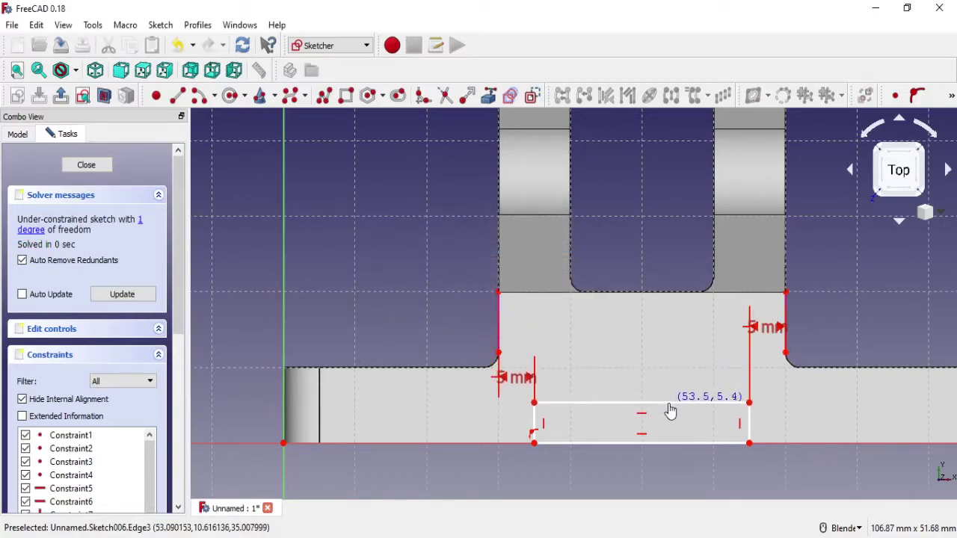
click(952, 100)
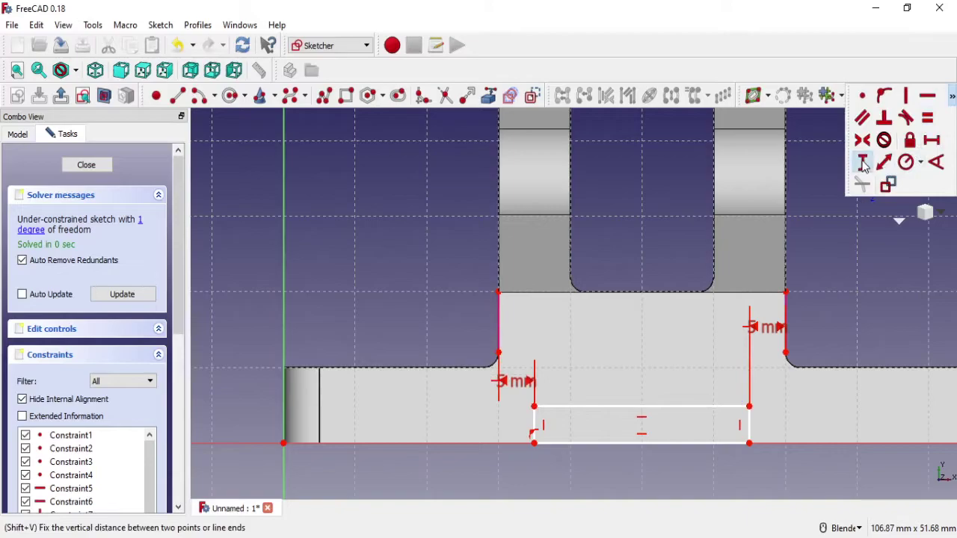
click(750, 426)
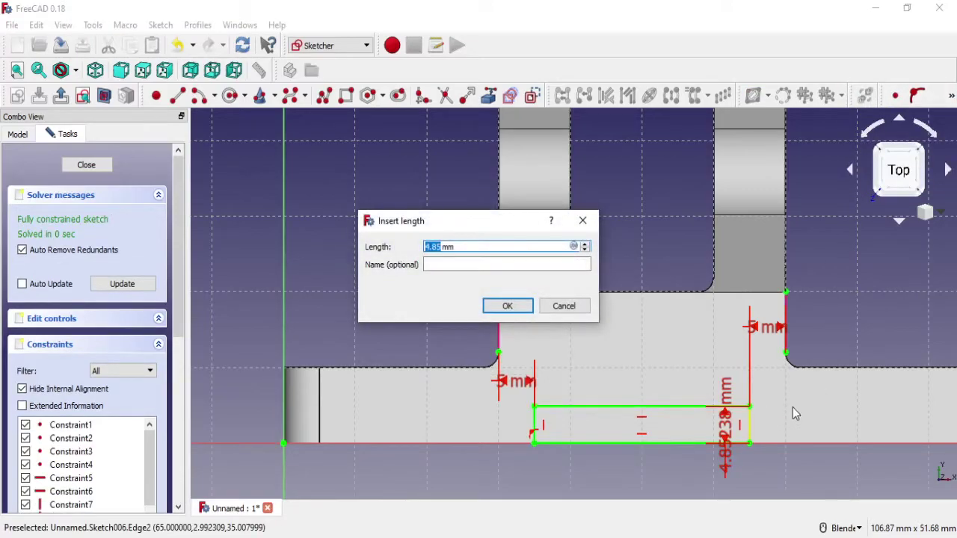
click(513, 310)
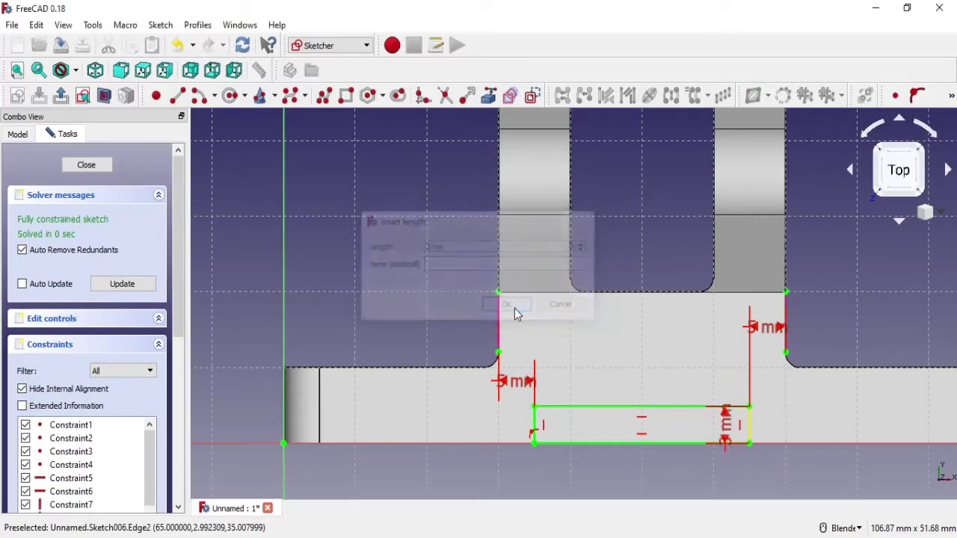
click(86, 165)
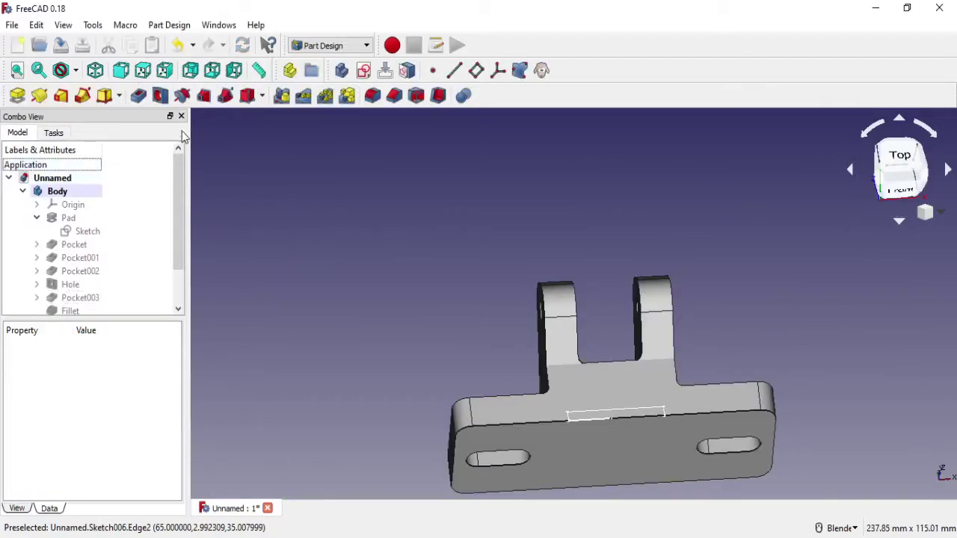
Pocket the rectangle sketch through all as Pocket004
click(139, 95)
click(142, 221)
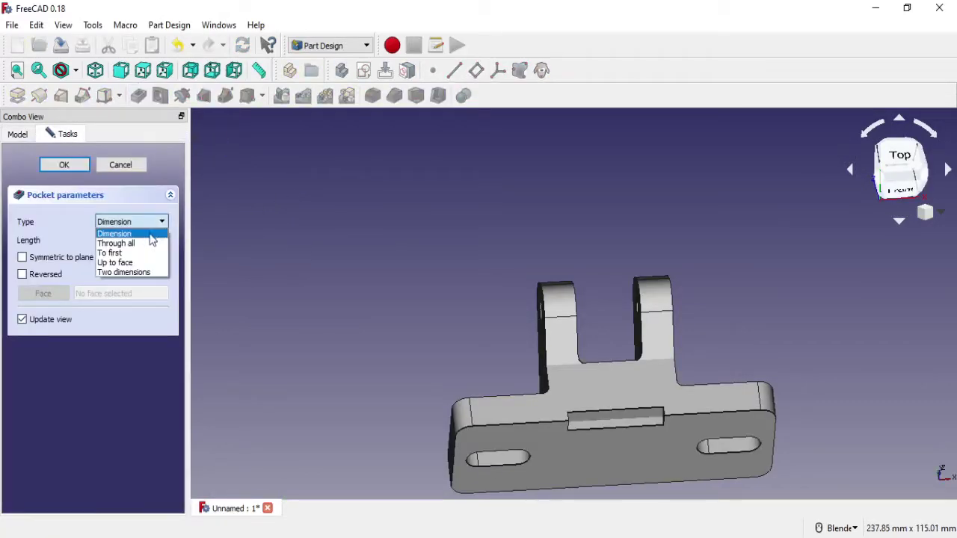
click(144, 241)
click(65, 165)
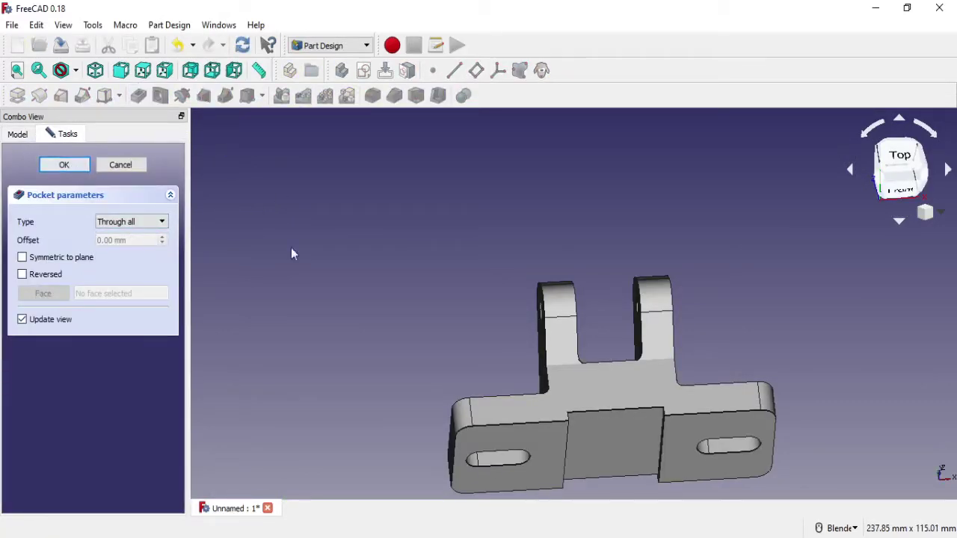
View the part from below and select an edge of the new notch
scroll(632, 443, up, 5)
middle_drag(631, 443, 675, 291)
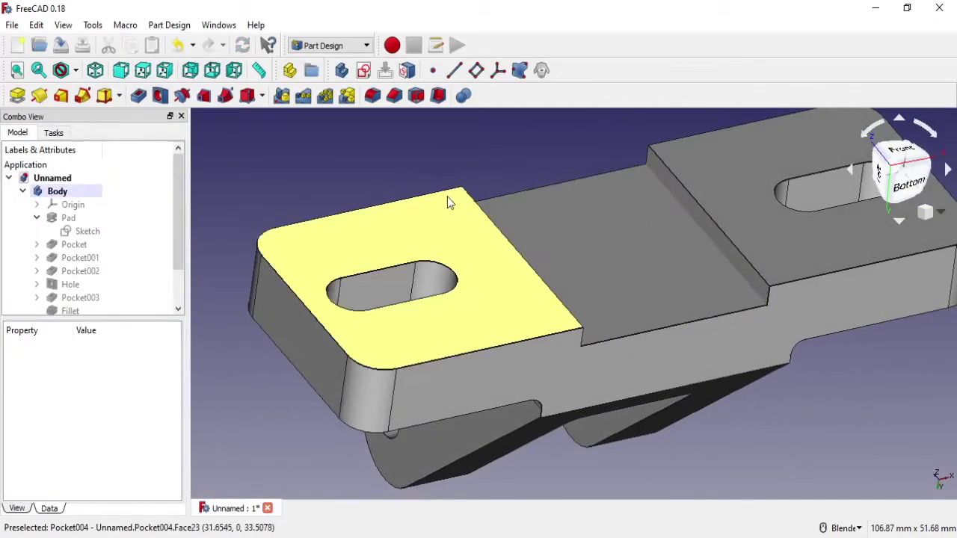
click(767, 301)
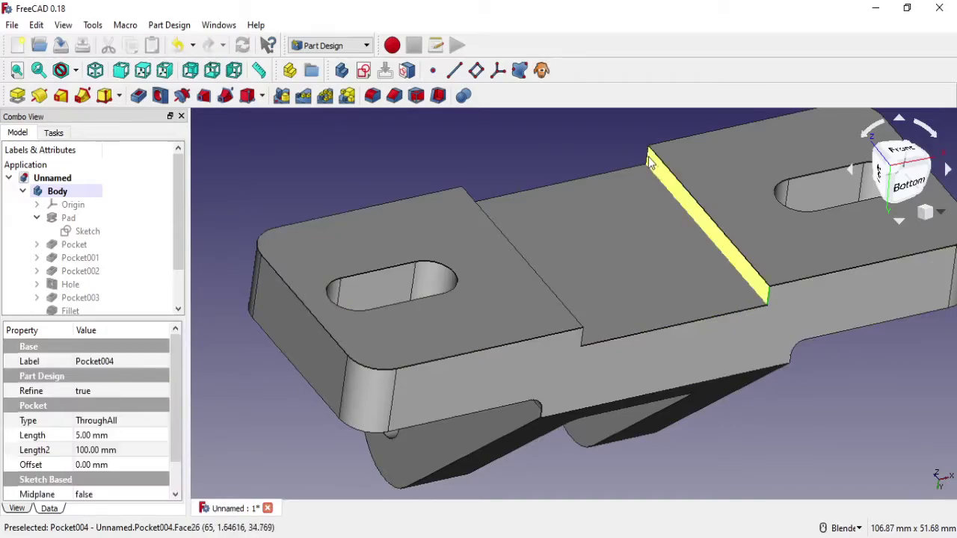
mouse_move(641, 160)
middle_down()
mouse_move(545, 303)
mouse_move(462, 315)
middle_up()
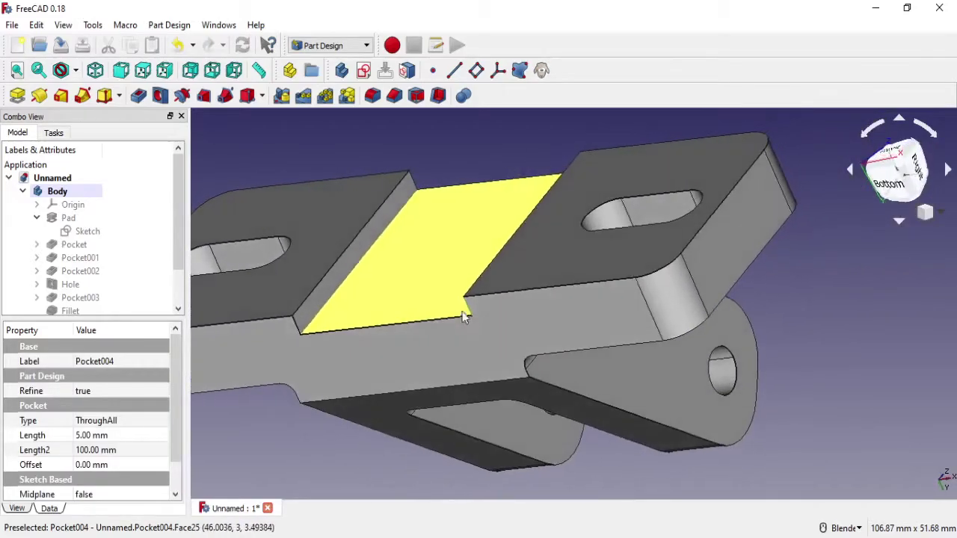
Chamfer the selected notch edges by 2 mm
click(413, 182)
click(418, 181)
click(414, 183)
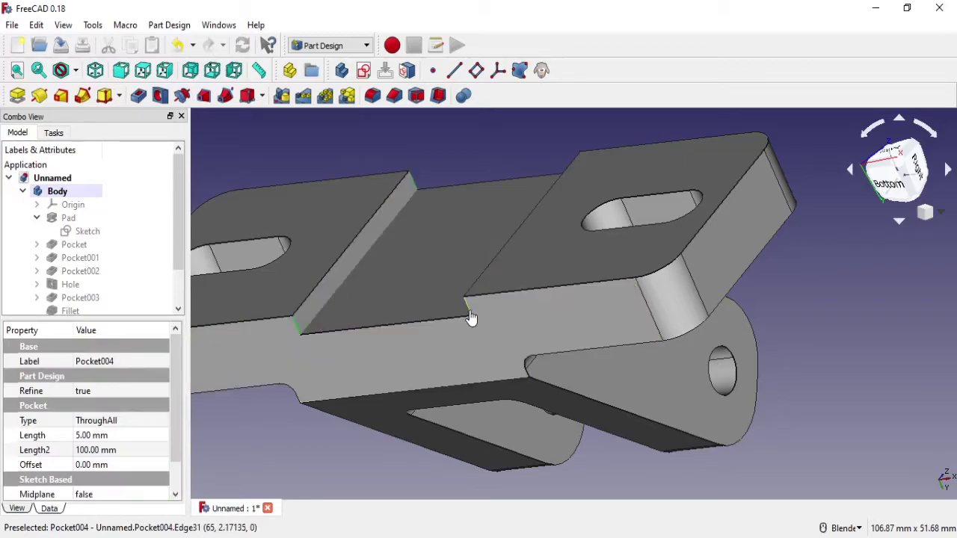
mouse_move(471, 317)
middle_down()
mouse_move(606, 250)
mouse_move(709, 219)
middle_up()
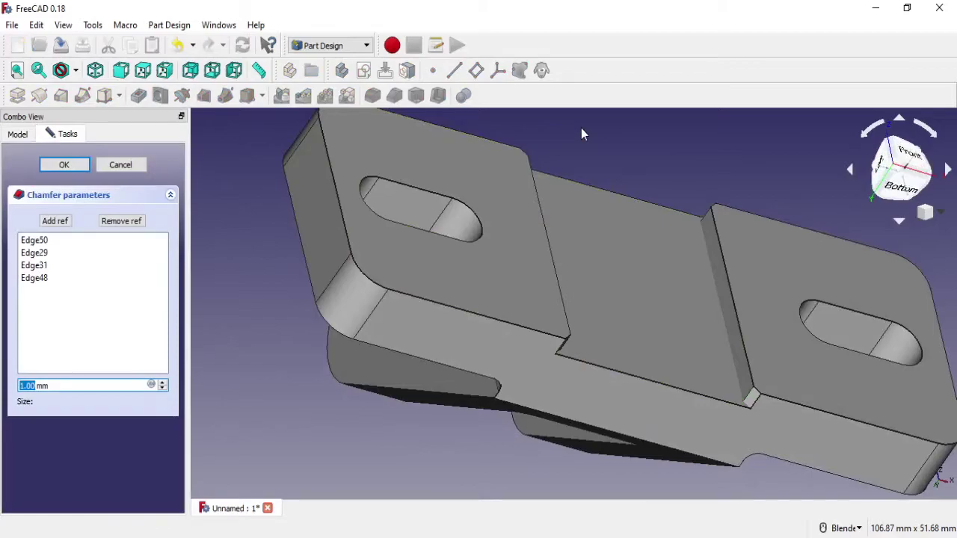
text(2)
key(Return)
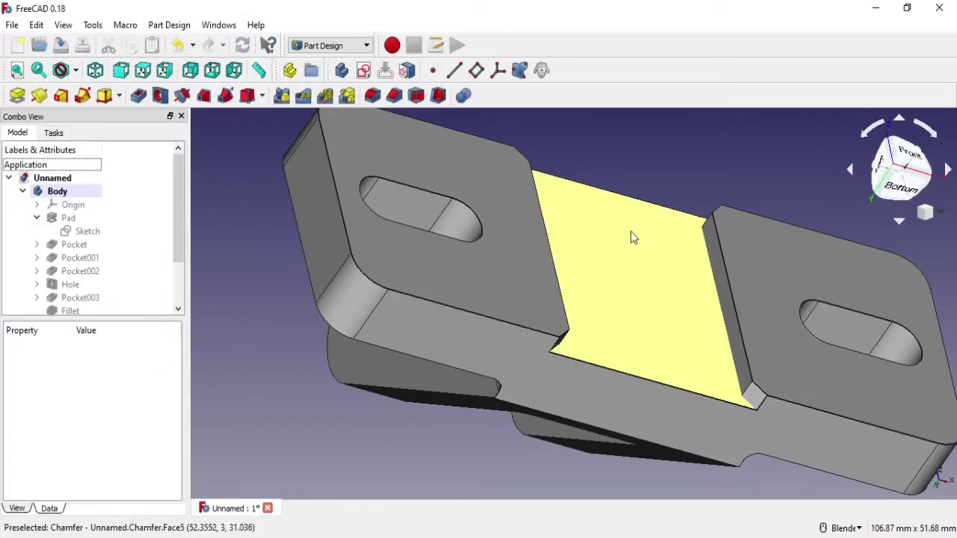
Inspect the chamfer and select the base's front face
mouse_move(632, 235)
middle_down()
mouse_move(610, 336)
mouse_move(690, 341)
mouse_move(717, 398)
mouse_move(595, 372)
mouse_move(577, 320)
middle_up()
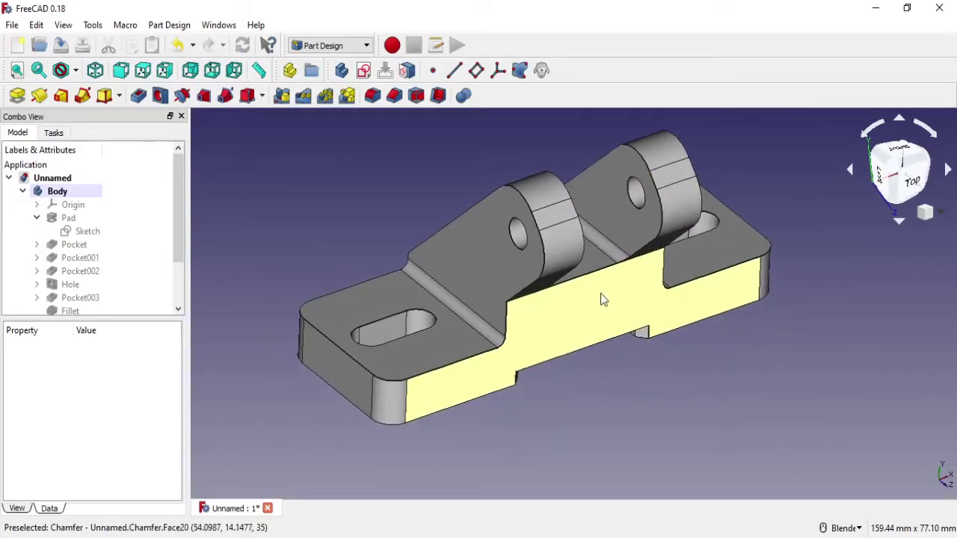
mouse_move(613, 292)
middle_down()
mouse_move(551, 247)
mouse_move(643, 274)
mouse_move(549, 300)
mouse_move(671, 276)
mouse_move(579, 338)
mouse_move(778, 331)
mouse_move(537, 348)
mouse_move(474, 368)
middle_up()
scroll(511, 301, up, 2)
scroll(503, 362, up, 2)
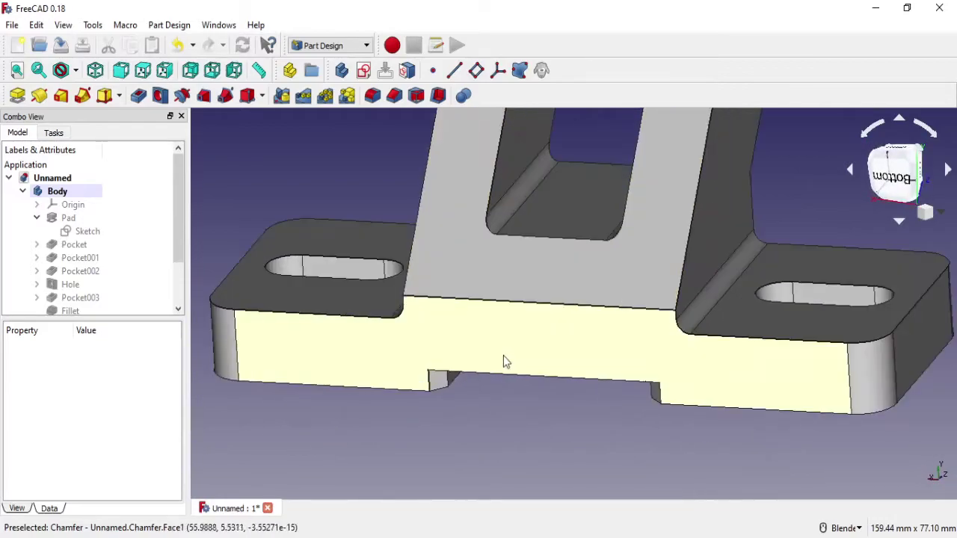
click(528, 348)
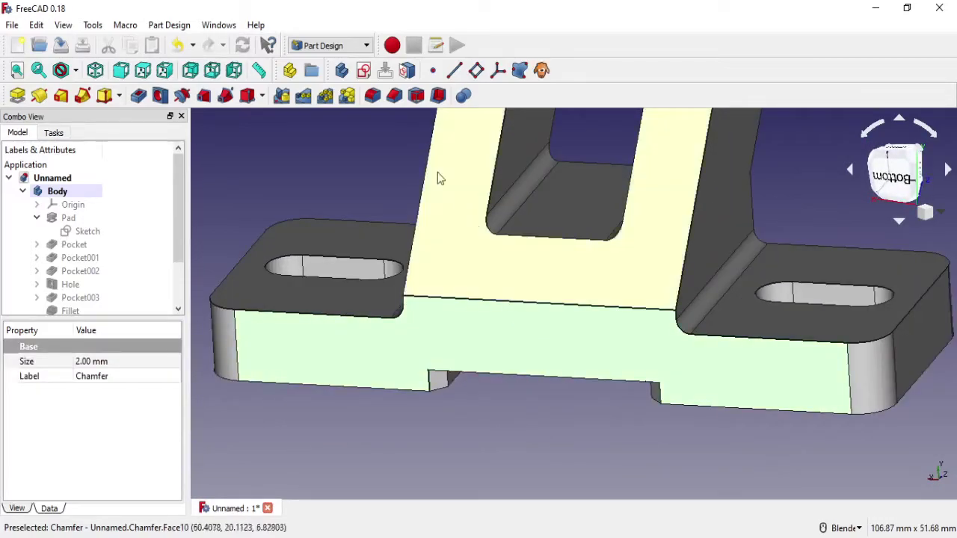
Start a new sketch on the base's front face
click(375, 75)
scroll(565, 347, down, 4)
scroll(494, 400, up, 2)
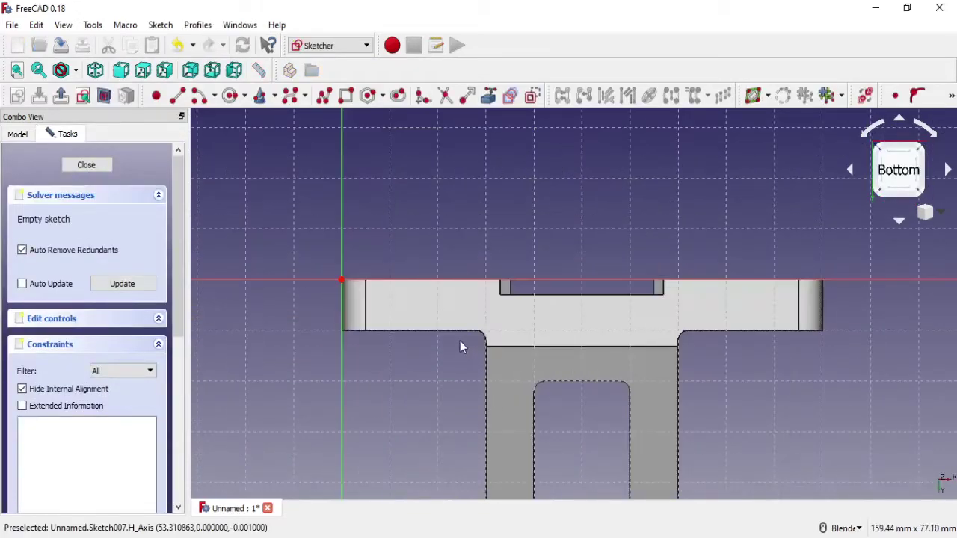
scroll(459, 342, up, 2)
scroll(837, 295, up, 2)
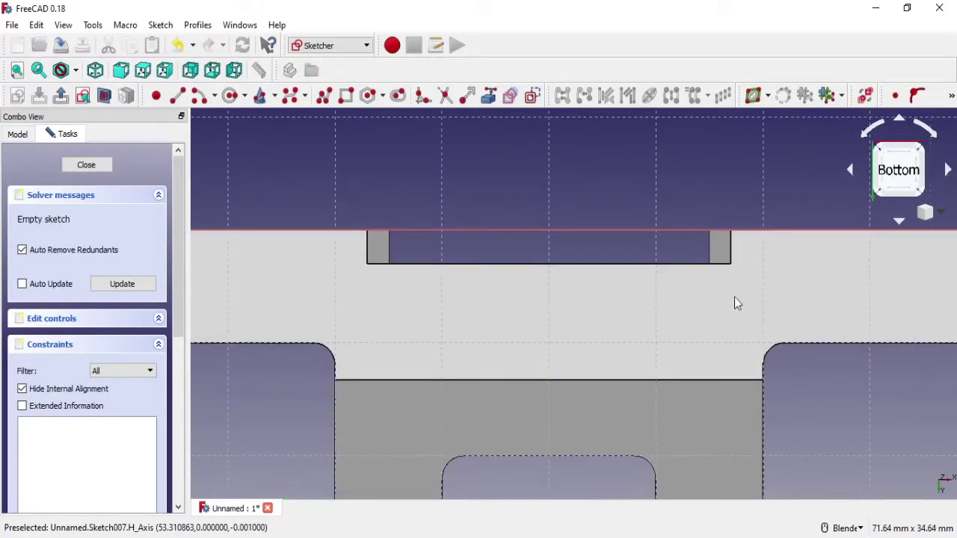
scroll(507, 299, down, 2)
Draw a rectangle and import the notch edges as reference geometry
click(348, 99)
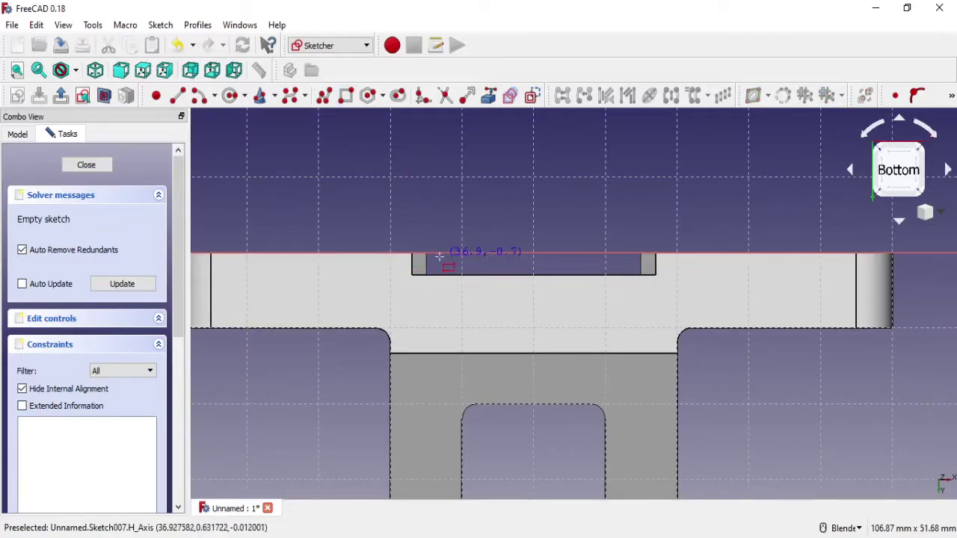
click(437, 254)
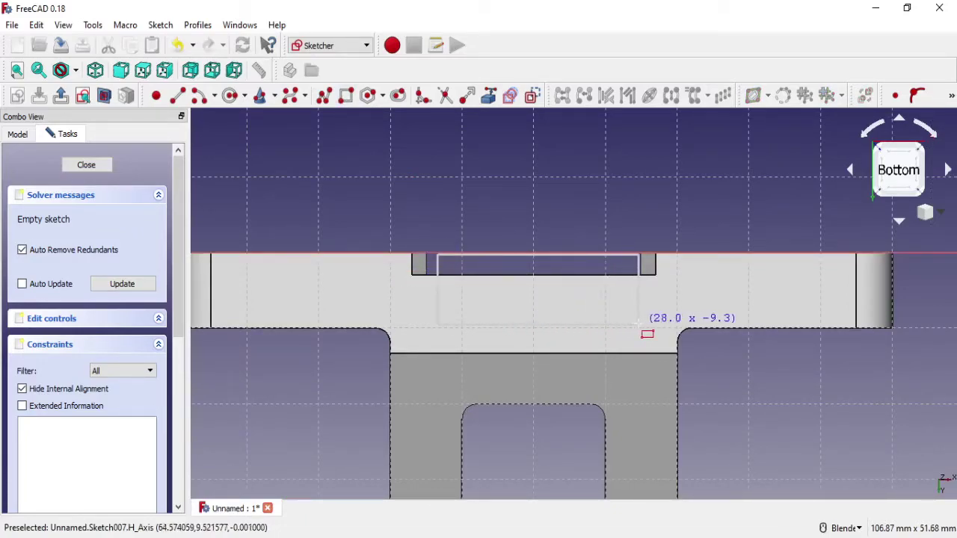
click(615, 322)
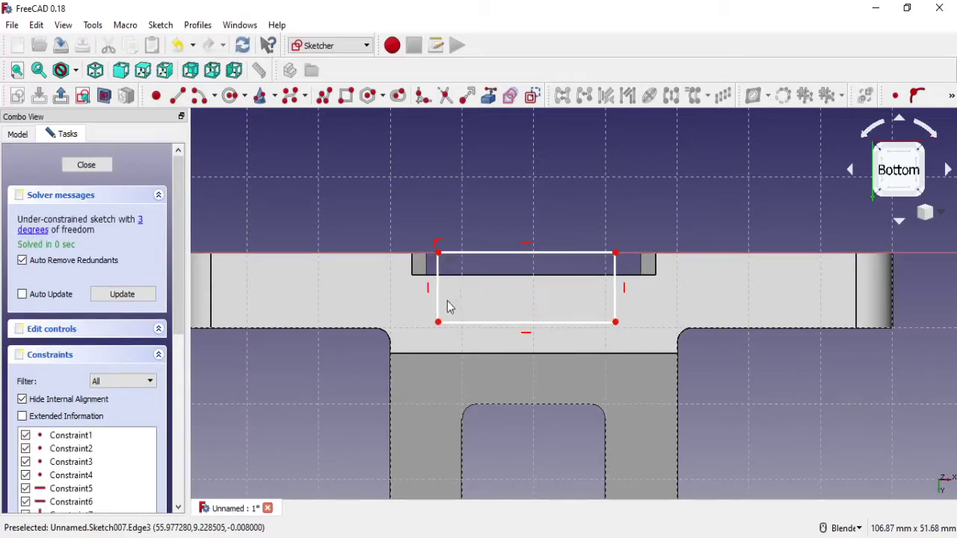
drag(449, 306, 482, 323)
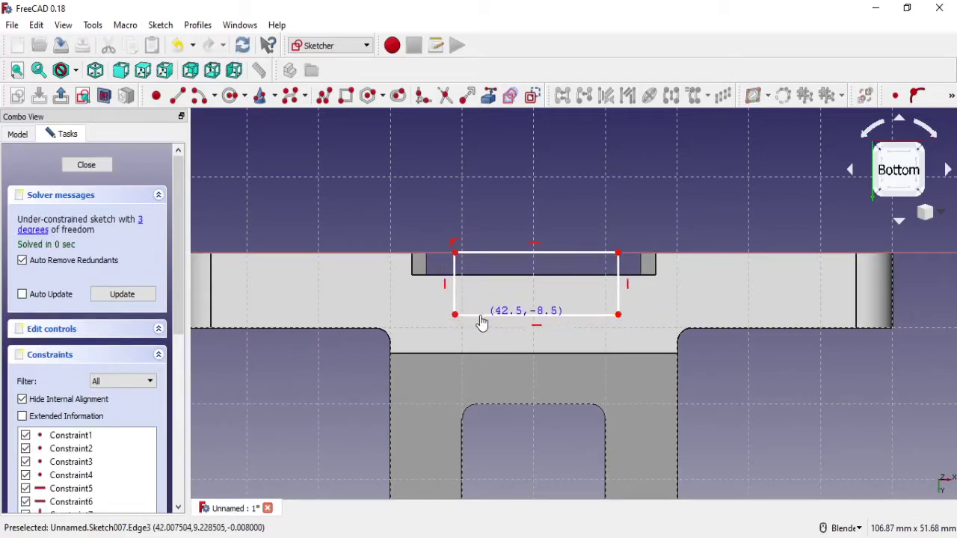
scroll(483, 267, up, 2)
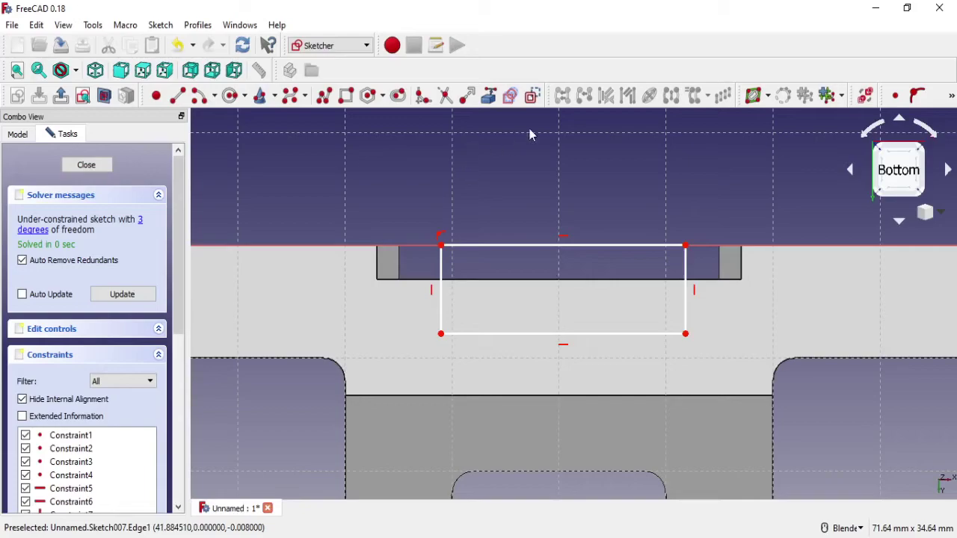
click(488, 95)
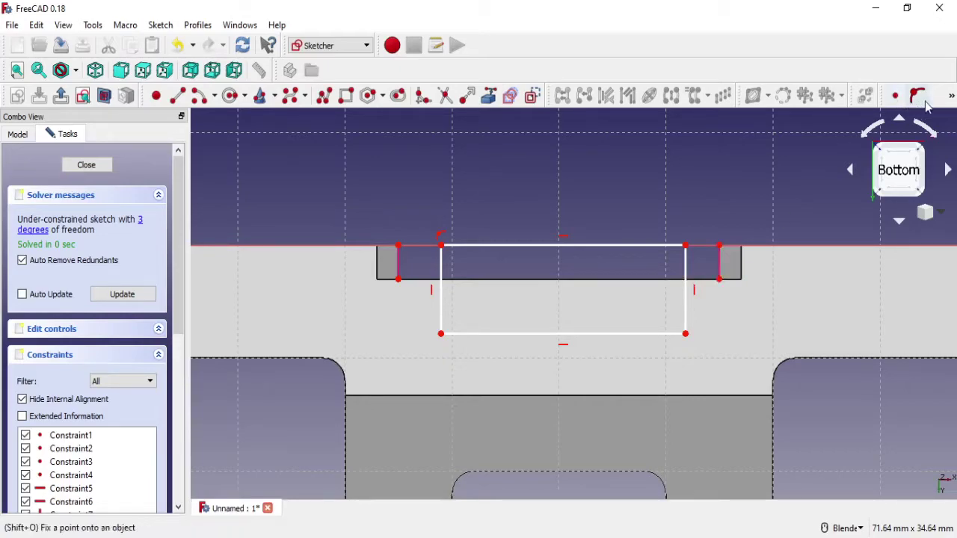
Set 3 mm horizontal offsets on both sides of the rectangle
click(952, 99)
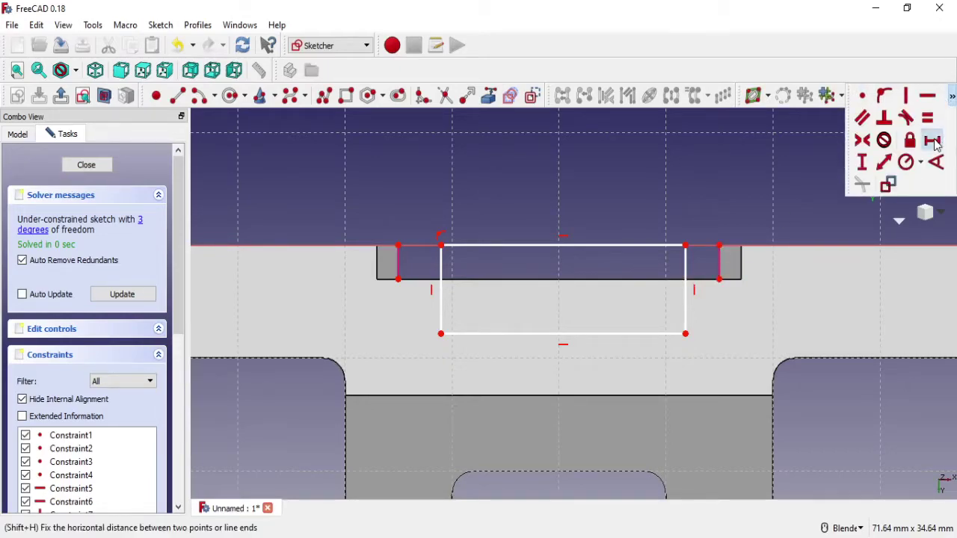
click(685, 334)
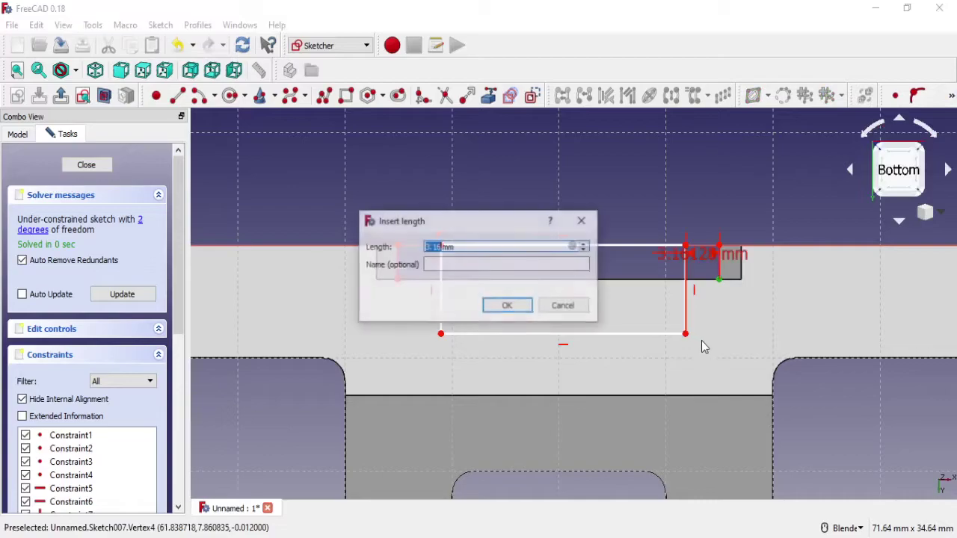
click(513, 304)
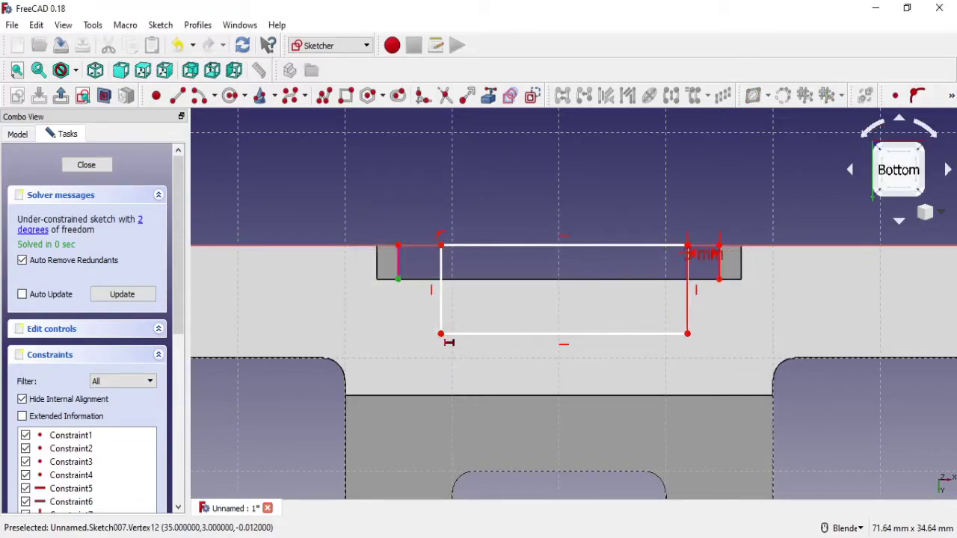
click(441, 333)
text(3mm)
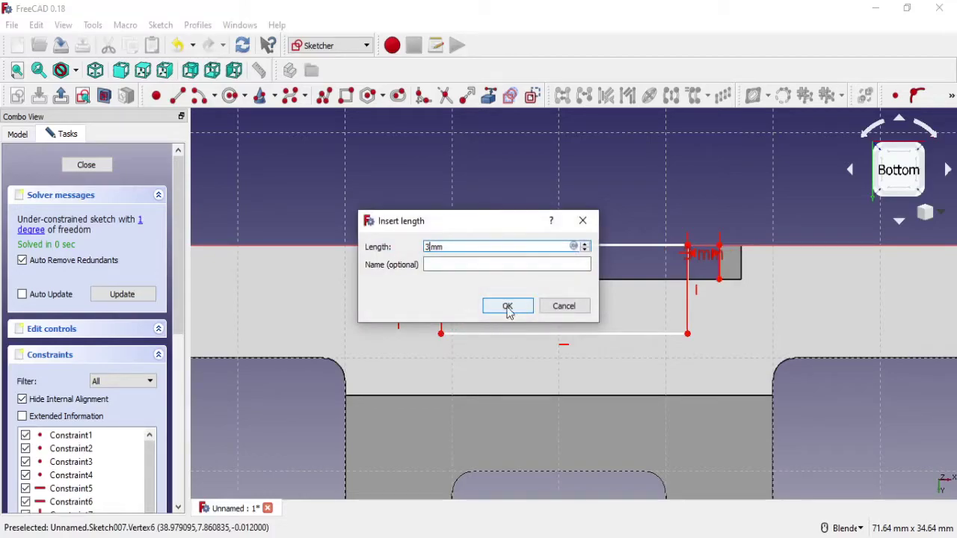
click(507, 307)
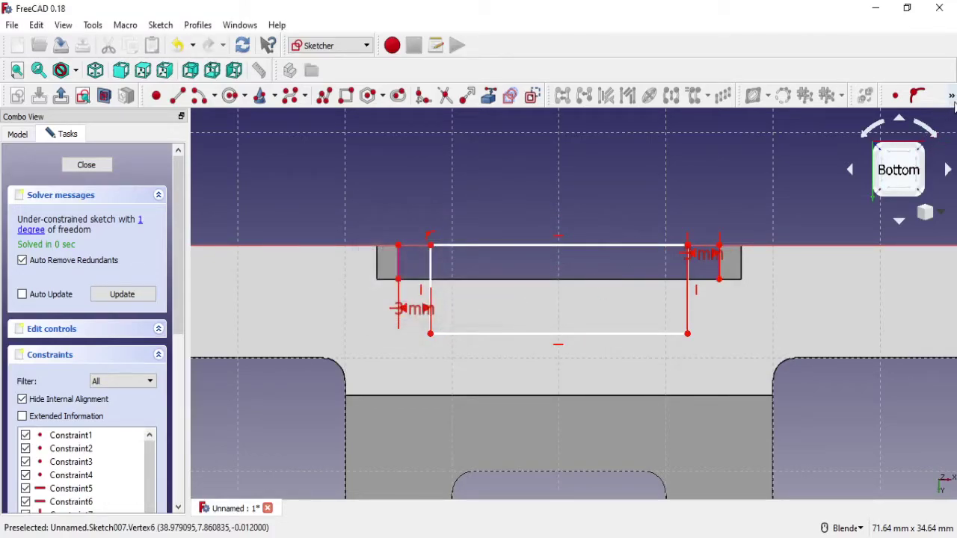
Set the rectangle's height to 8 mm and close the sketch
click(951, 96)
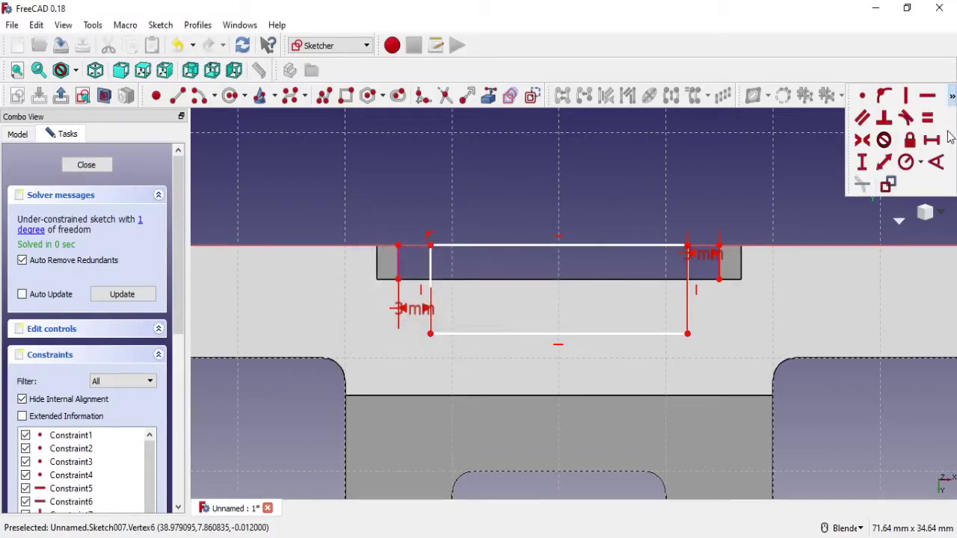
click(866, 166)
click(689, 327)
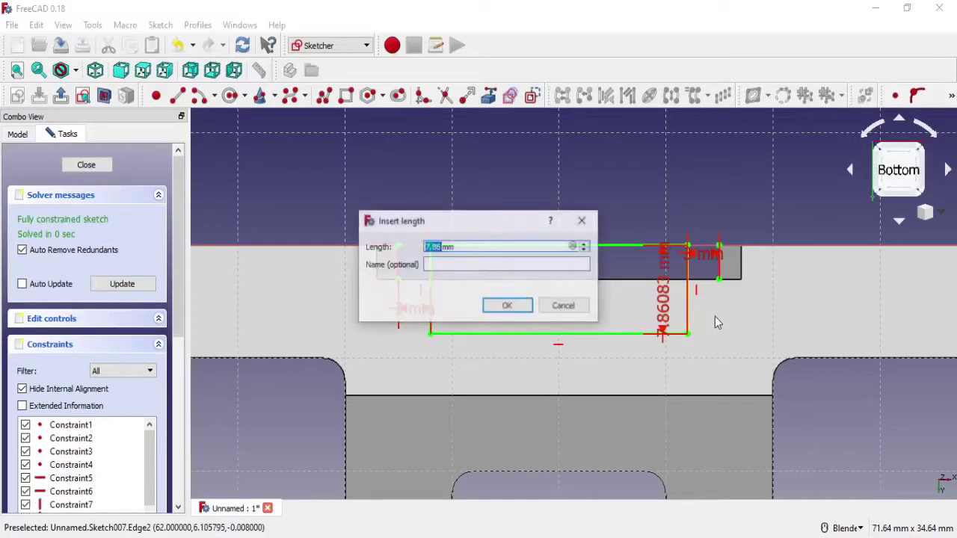
text(7)
key(Return)
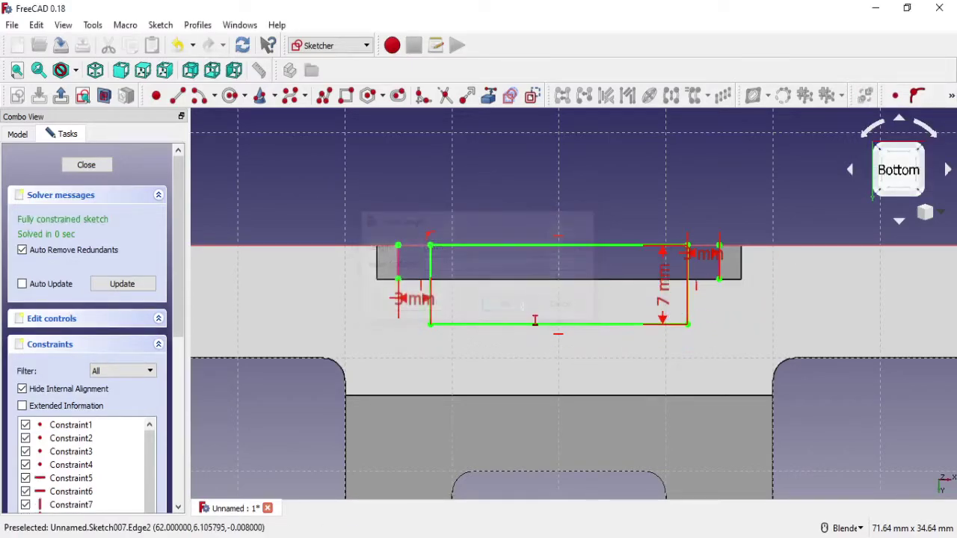
double_click(665, 293)
text(8)
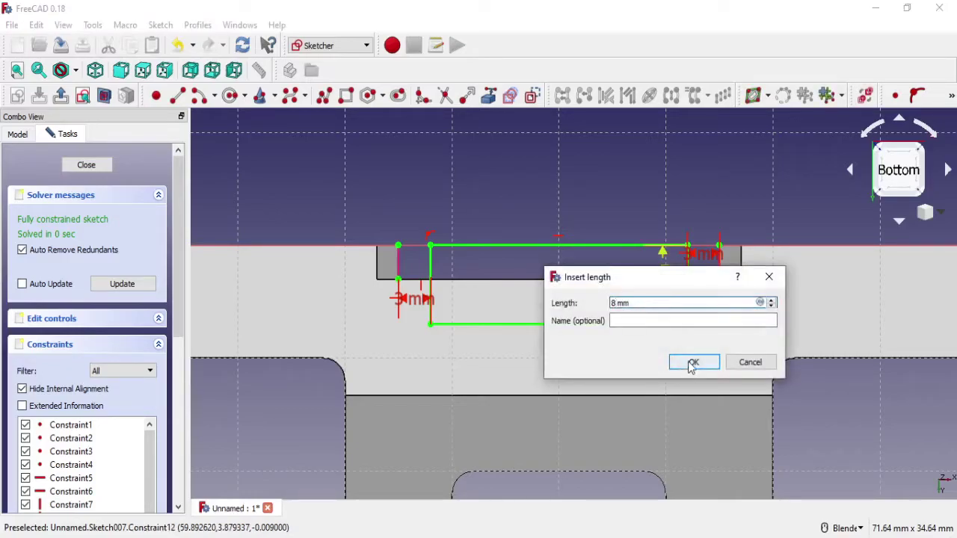
click(693, 363)
click(97, 166)
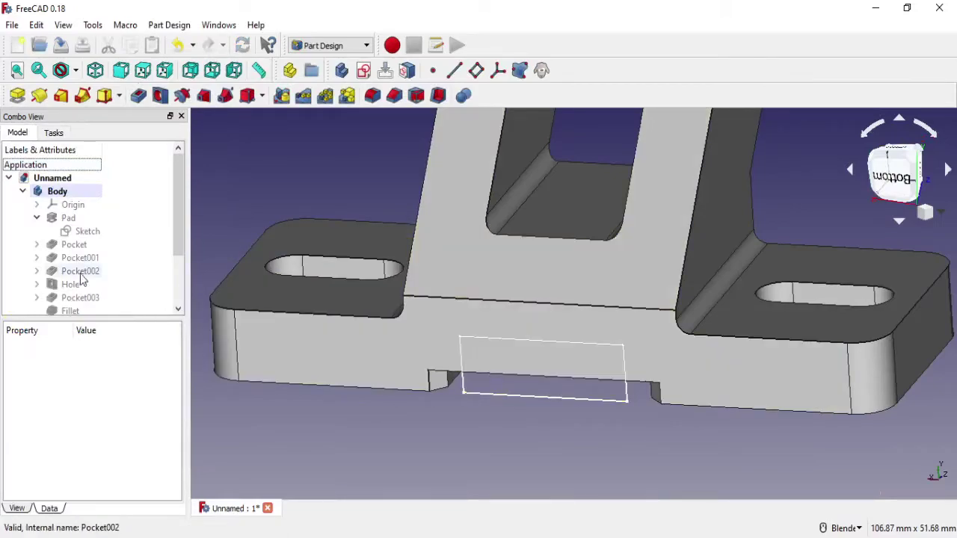
Reopen Sketch007, add circles on the rectangle's left and right corners, and close it
scroll(90, 239, down, 2)
click(75, 298)
right_click(71, 298)
click(101, 309)
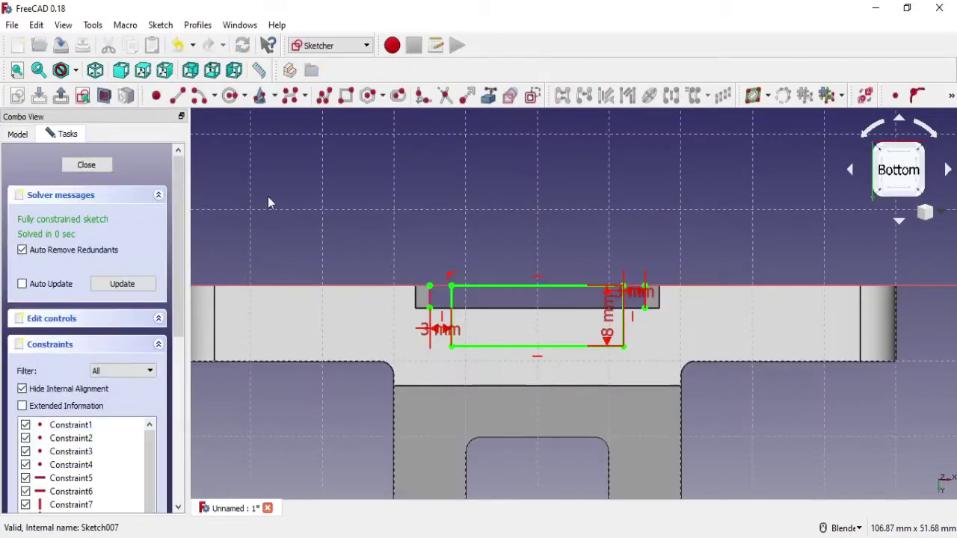
click(230, 95)
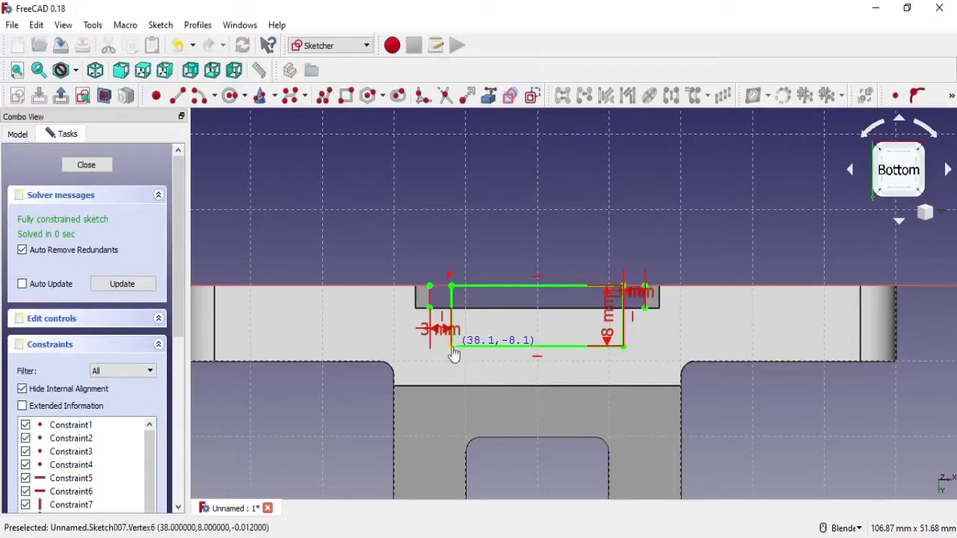
click(452, 346)
click(466, 365)
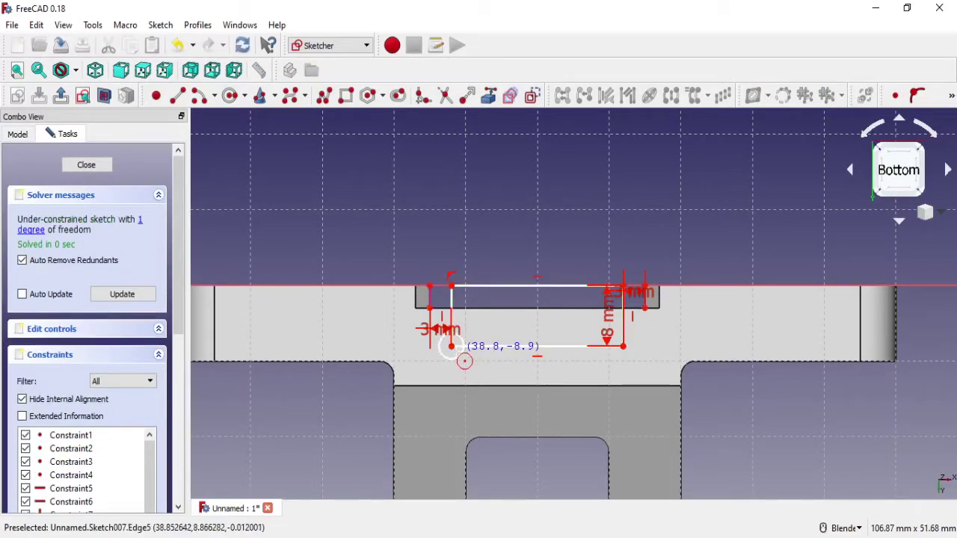
click(624, 348)
click(634, 361)
mouse_move(576, 376)
middle_down()
mouse_move(419, 400)
mouse_move(533, 404)
mouse_move(563, 338)
middle_up()
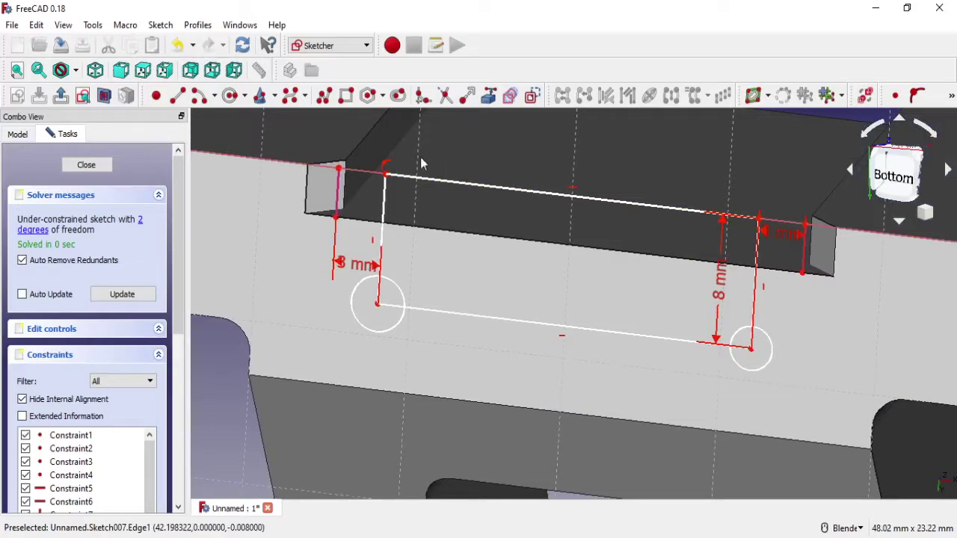
click(86, 165)
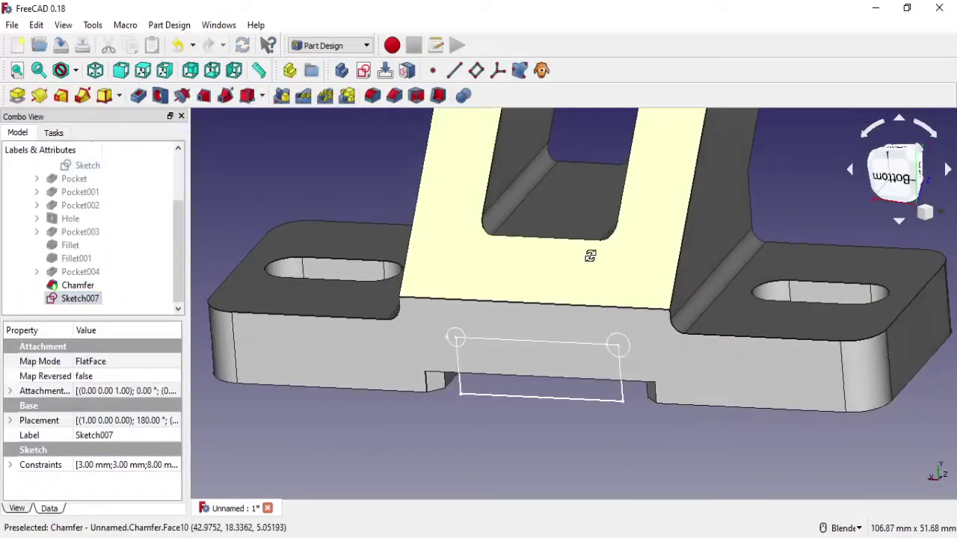
Make holes from the circles: ISO metric coarse, M3, class 6H, no hole cut
scroll(586, 256, up, 2)
scroll(463, 333, up, 3)
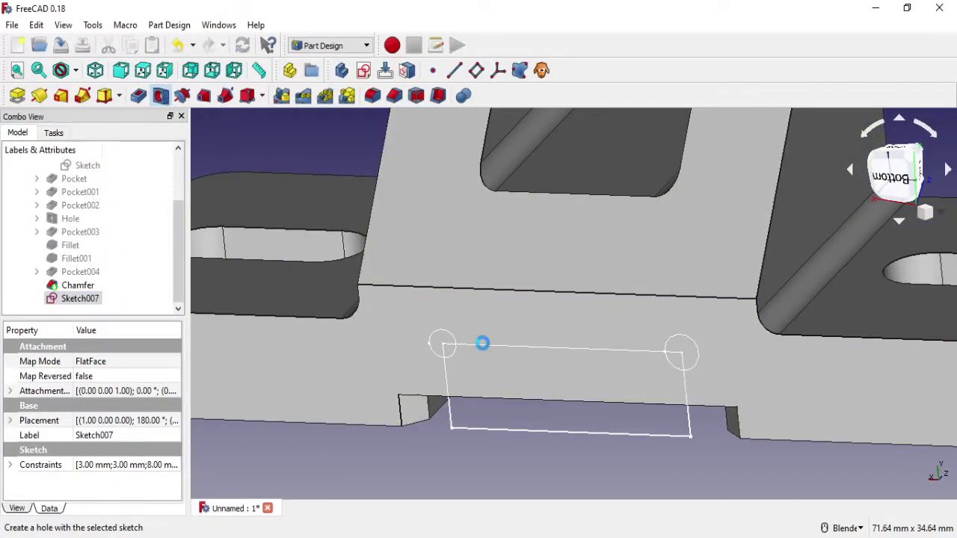
click(160, 95)
click(122, 238)
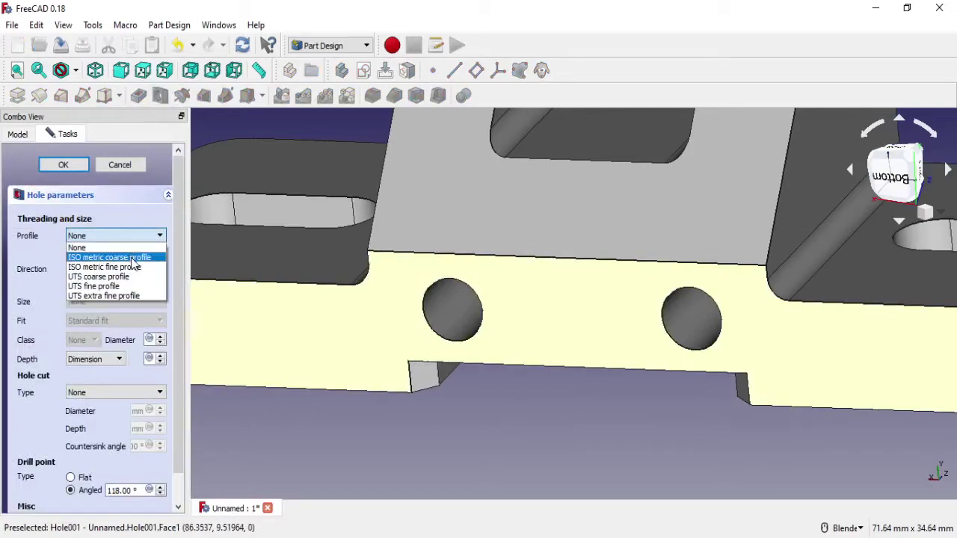
click(133, 258)
click(127, 302)
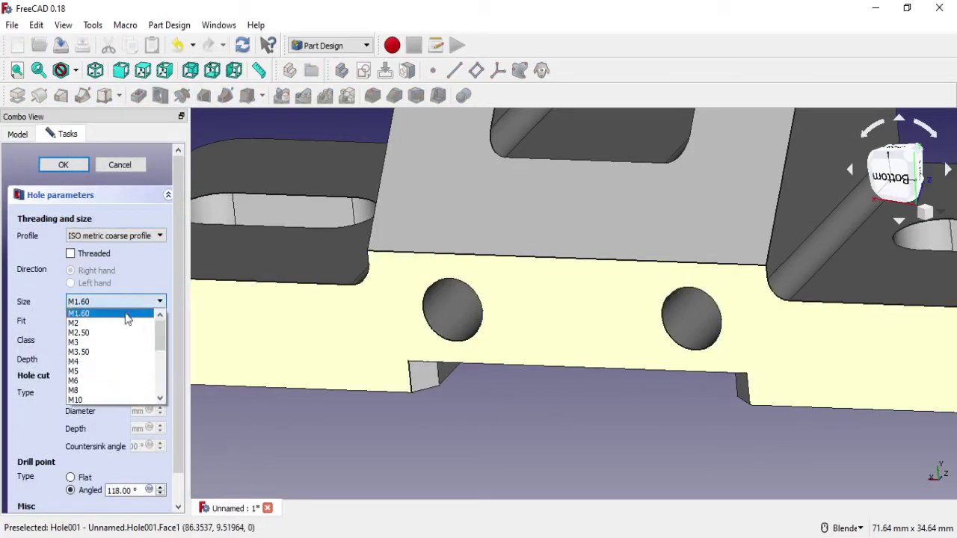
click(120, 323)
click(117, 303)
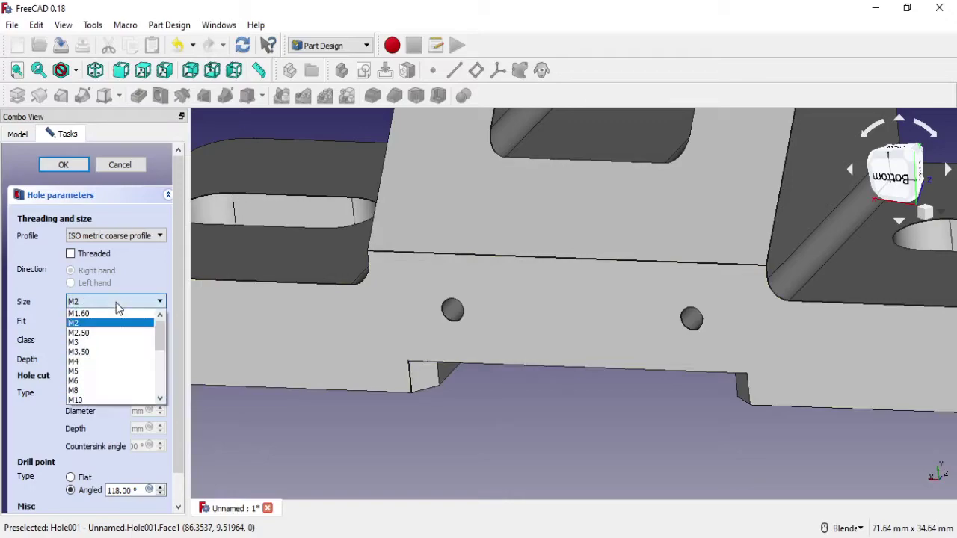
click(105, 342)
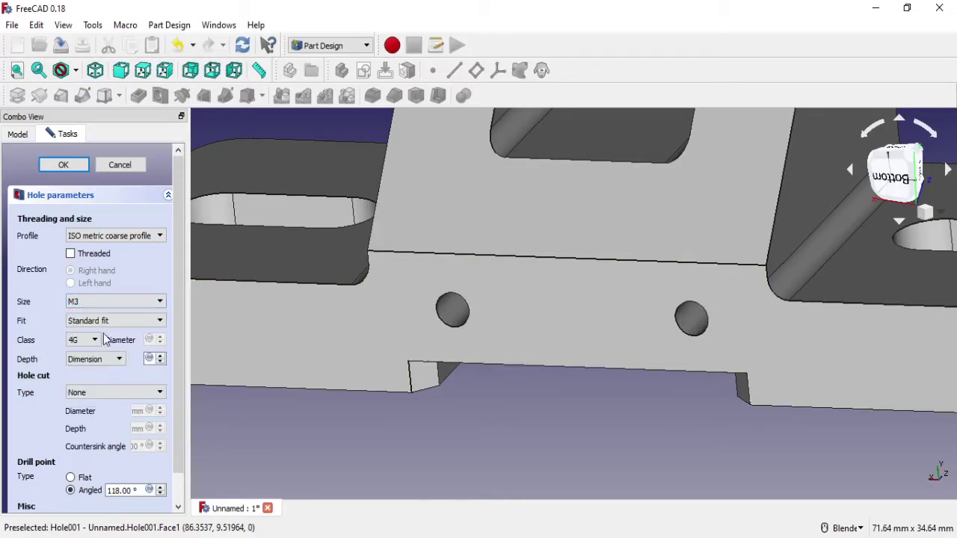
click(94, 345)
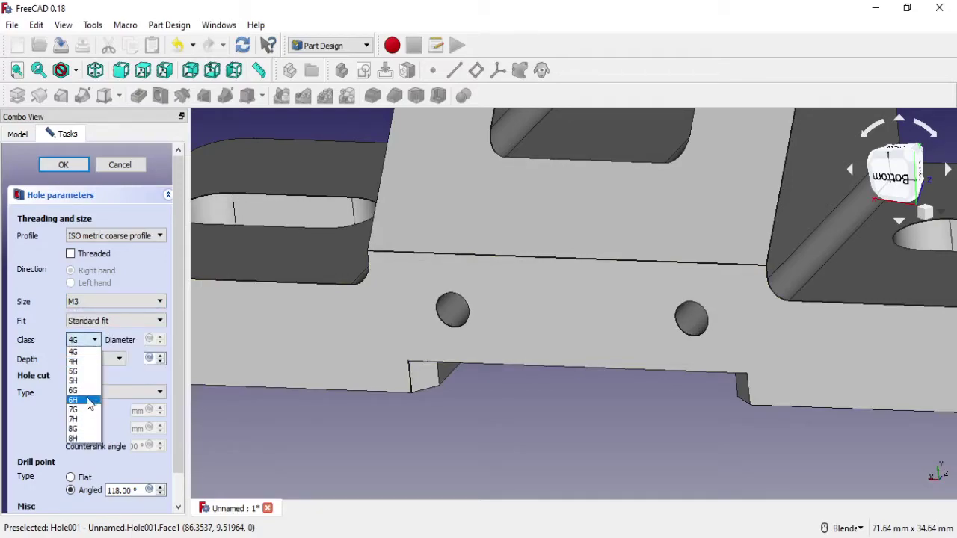
click(87, 397)
click(97, 395)
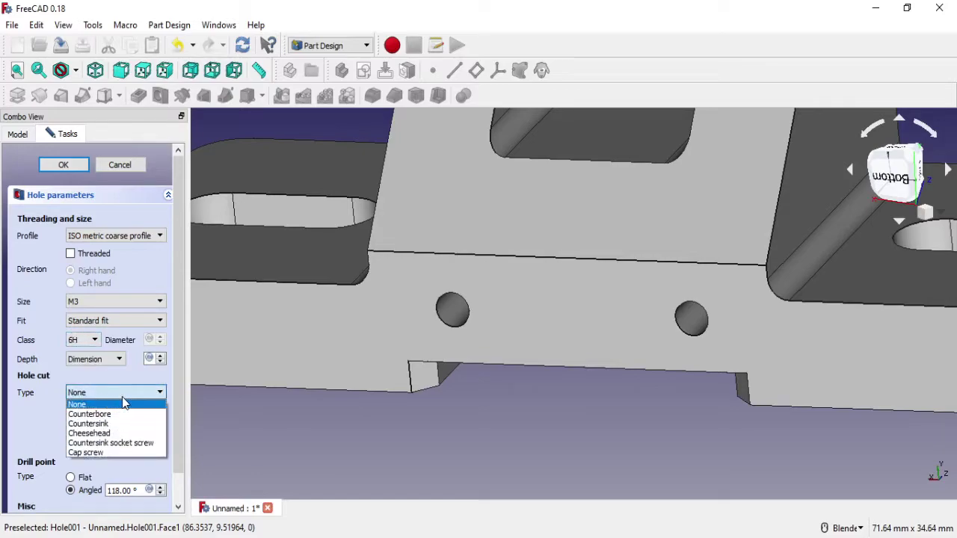
click(124, 404)
scroll(177, 451, down, 1)
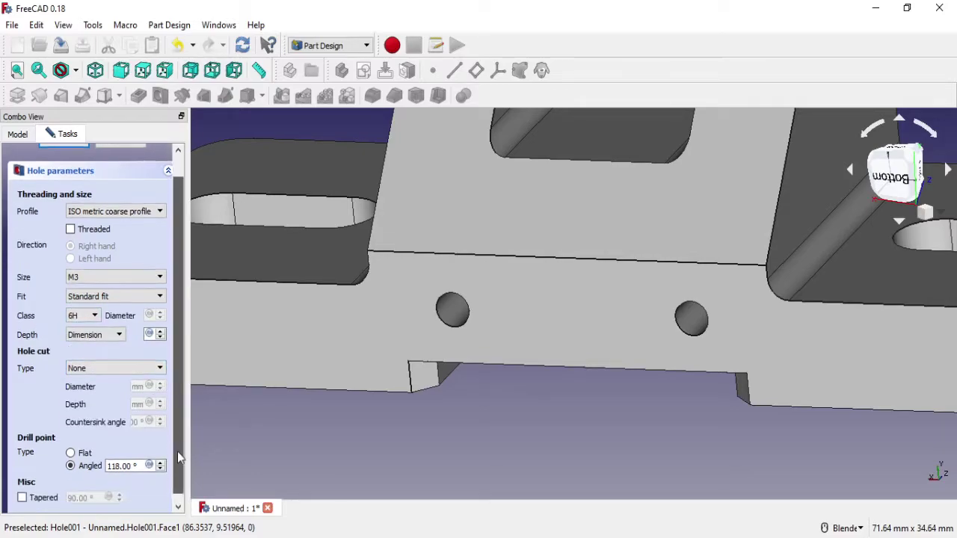
mouse_move(177, 452)
mouse_down()
mouse_move(175, 459)
mouse_move(177, 428)
mouse_up()
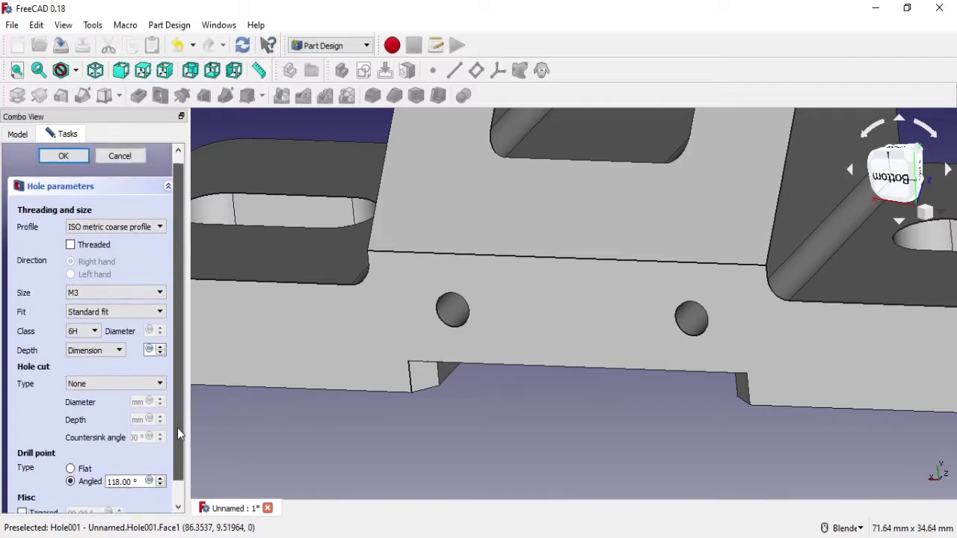
Try hole depths of 10, 5 and 3 mm, settling on 10 mm
click(149, 353)
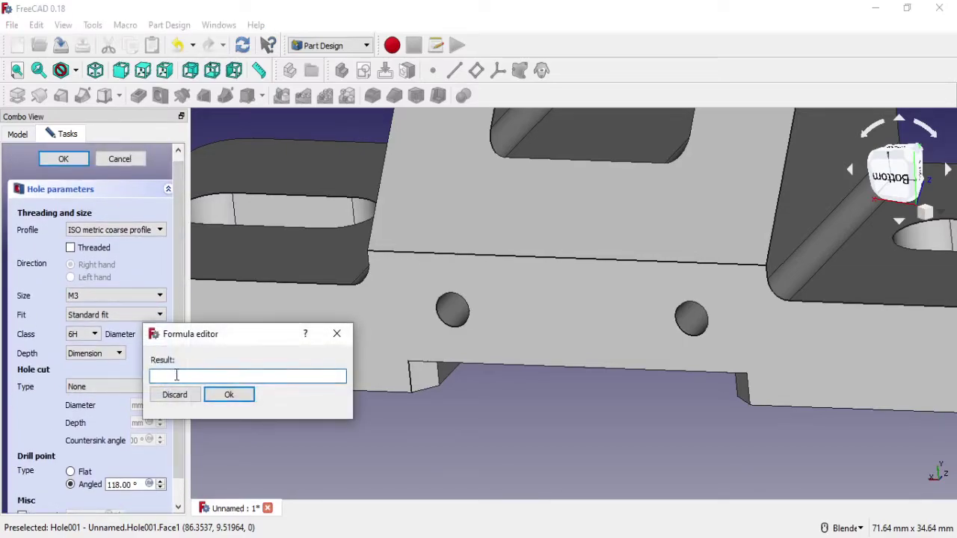
text(10)
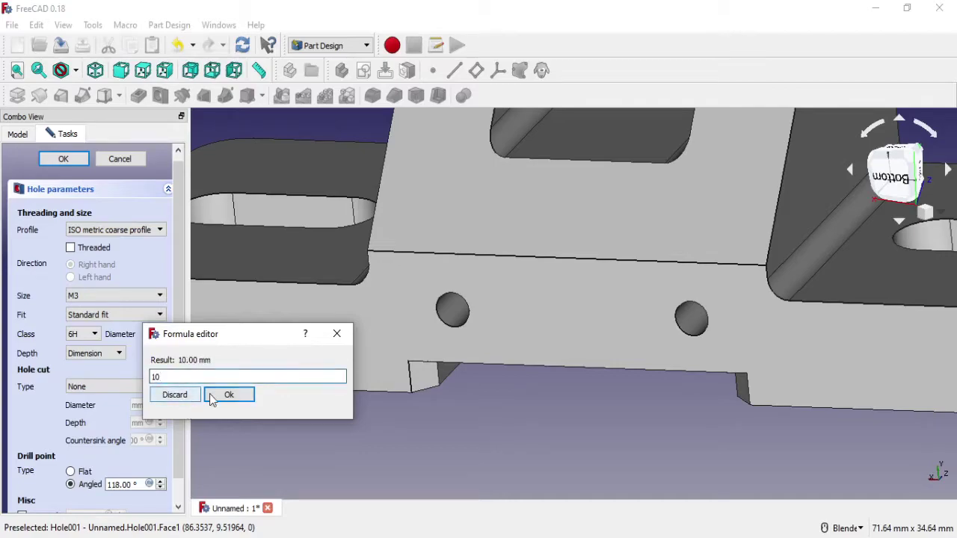
click(228, 395)
middle_drag(449, 327, 501, 281)
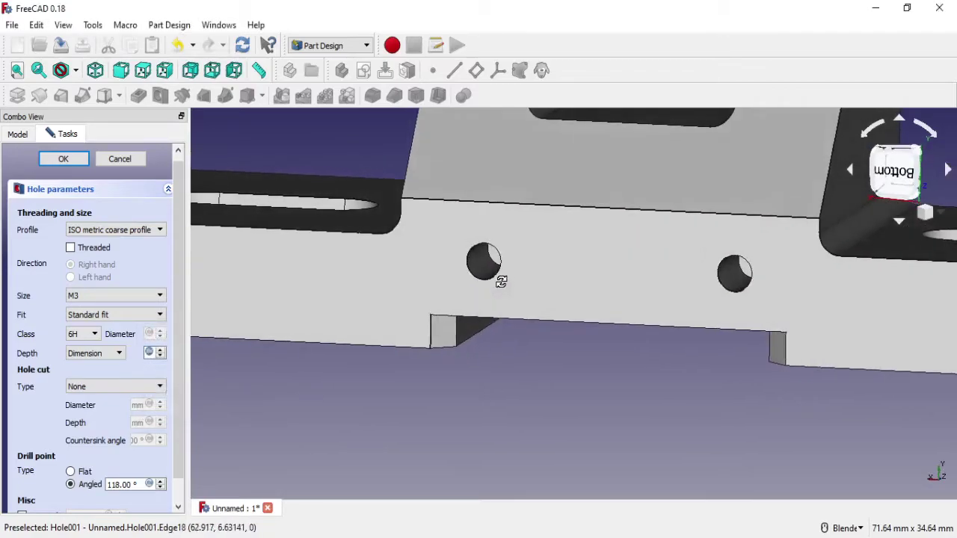
click(148, 353)
text(5)
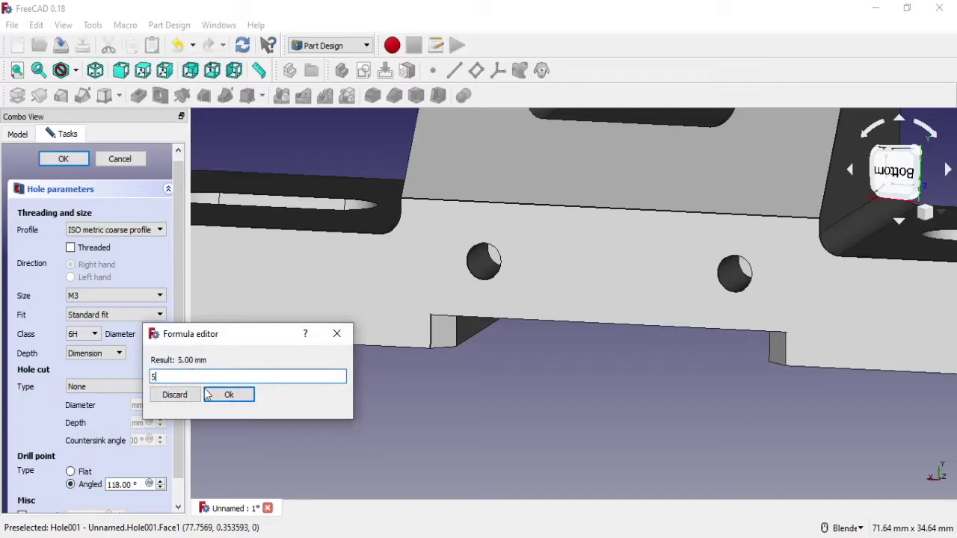
click(231, 396)
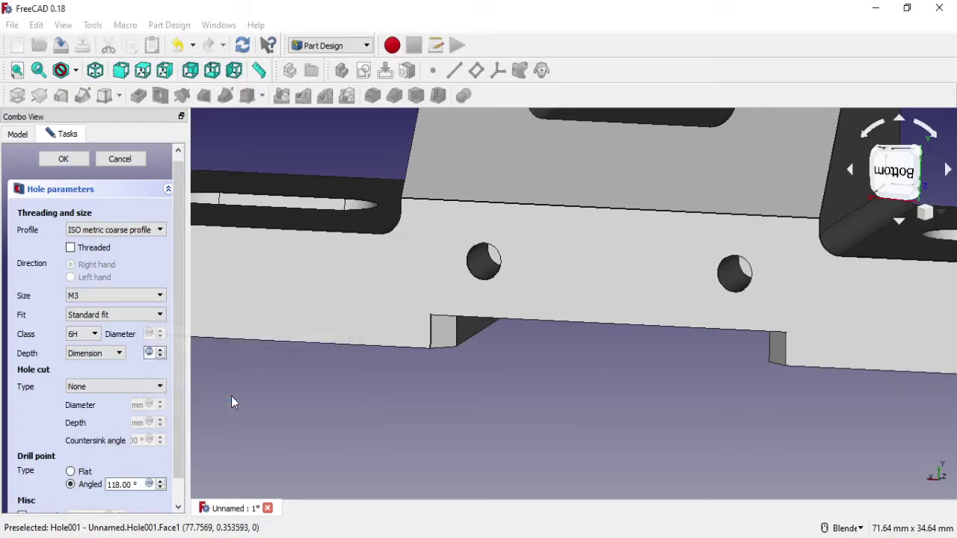
click(150, 353)
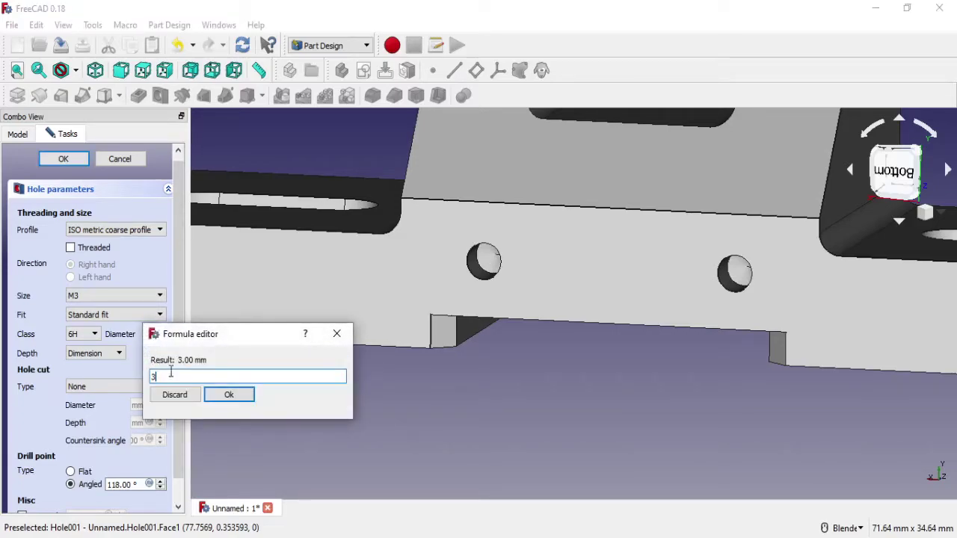
click(229, 394)
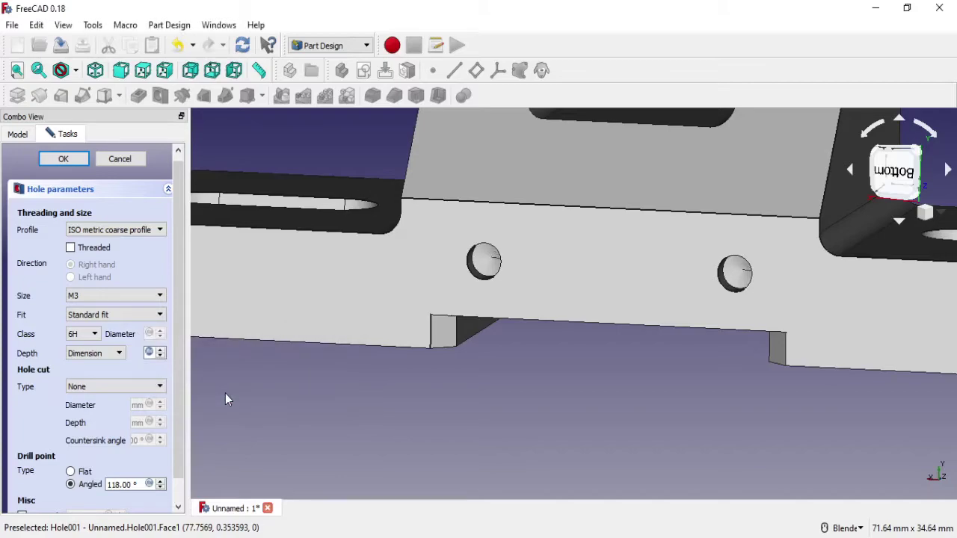
click(149, 352)
text(0)
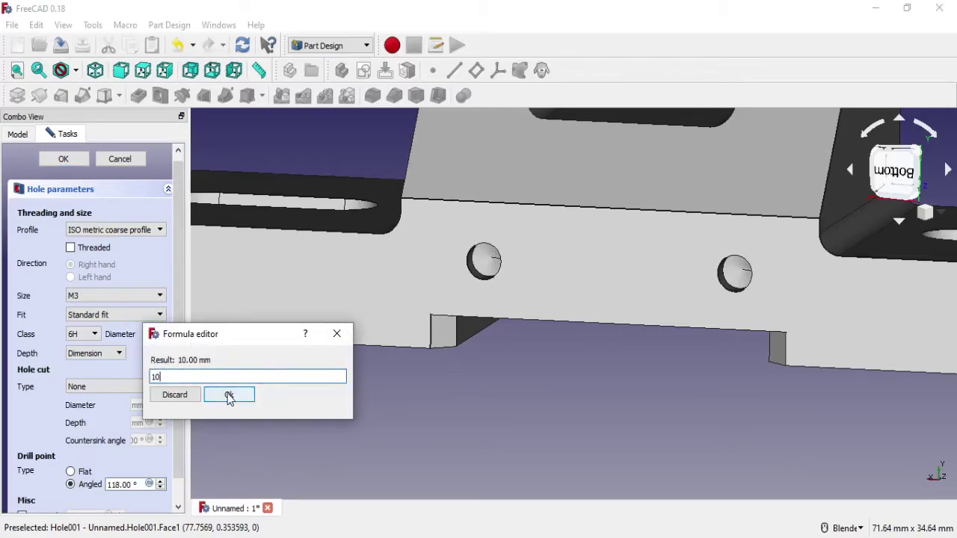
click(228, 395)
mouse_move(440, 320)
middle_down()
mouse_move(406, 348)
mouse_move(649, 327)
mouse_move(665, 337)
mouse_move(265, 334)
middle_up()
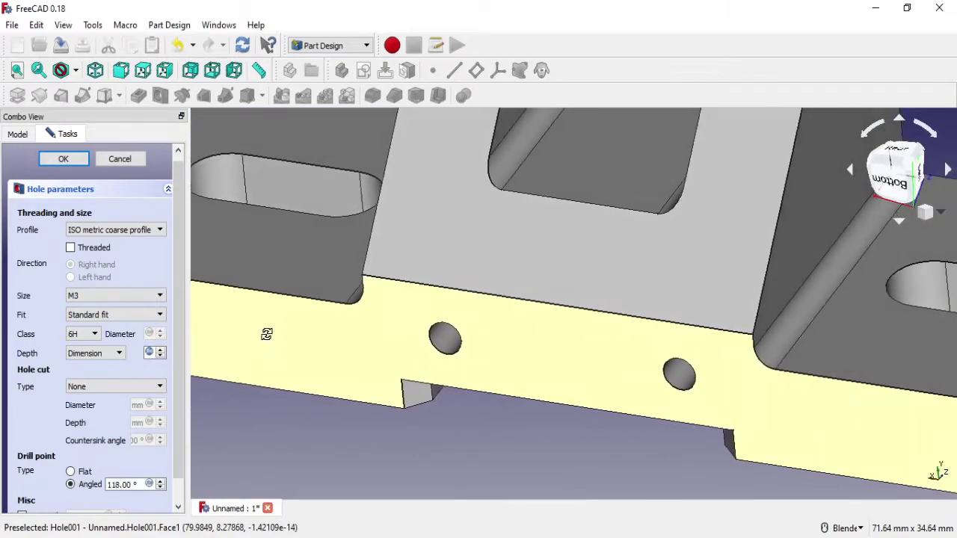
Keep the M3 hole's cut type as none, with no counterbore or countersink
click(148, 387)
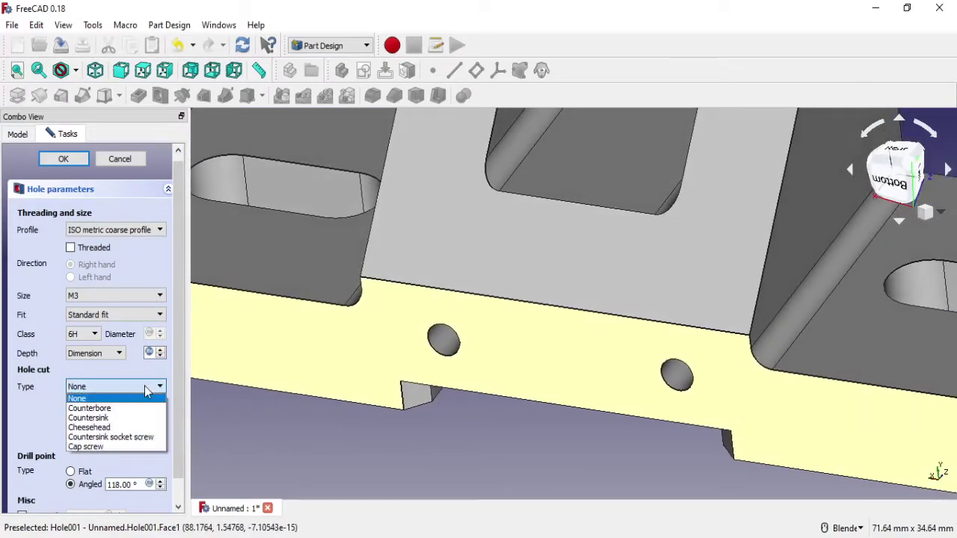
click(146, 390)
drag(177, 416, 173, 454)
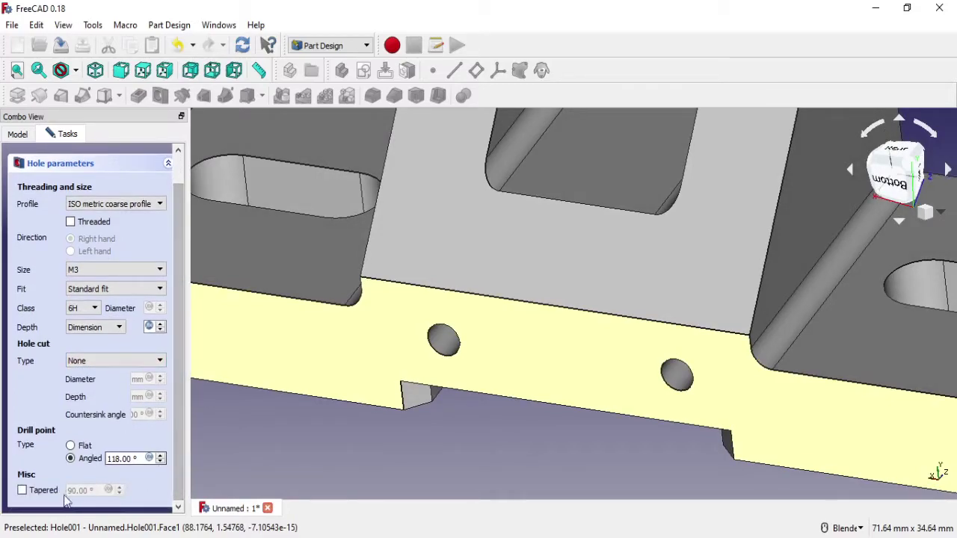
Try a tapered hole angle, then turn taper off and accept Hole001 with straight holes
click(44, 487)
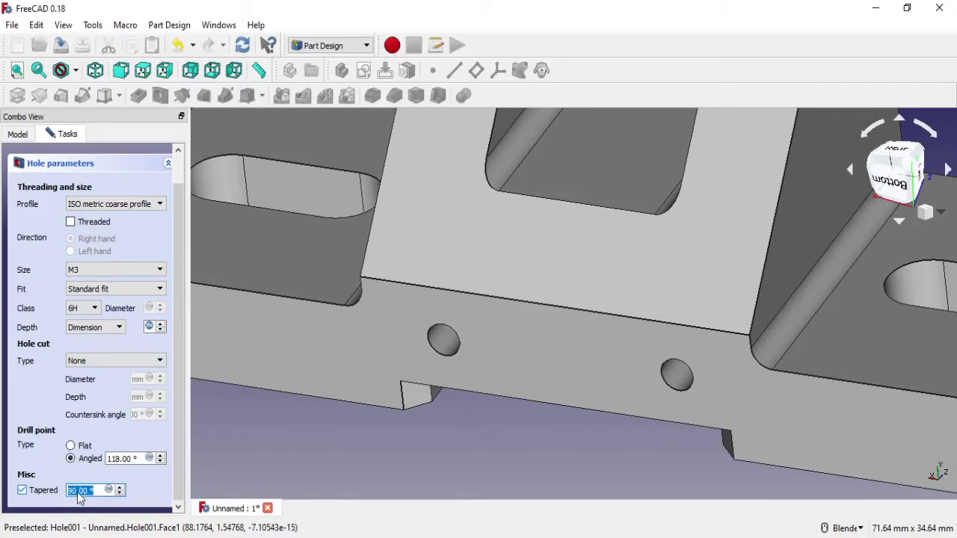
text(1)
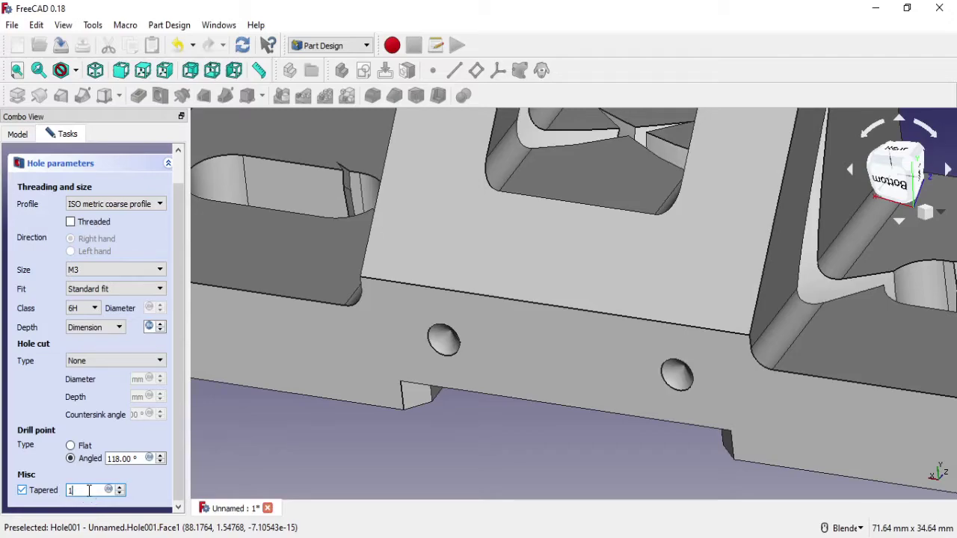
text(20)
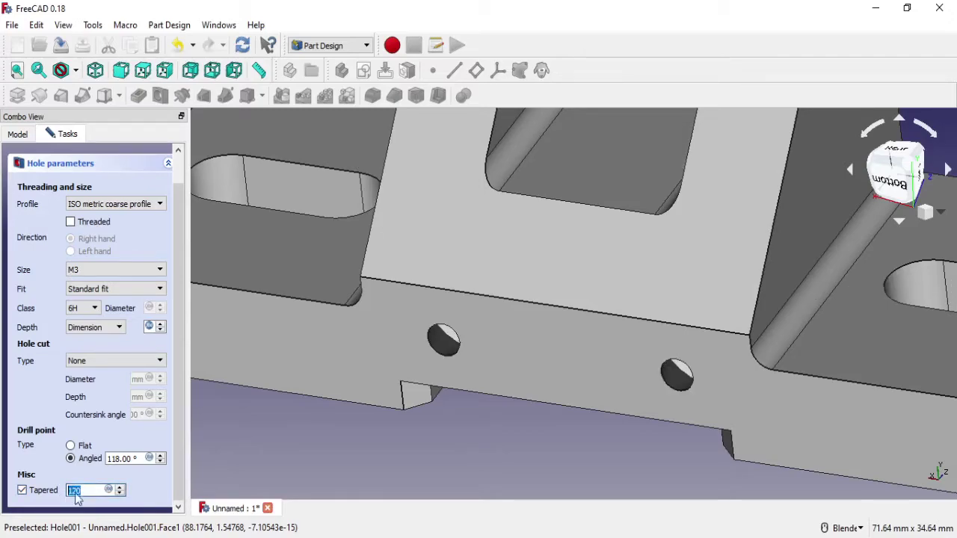
text(90)
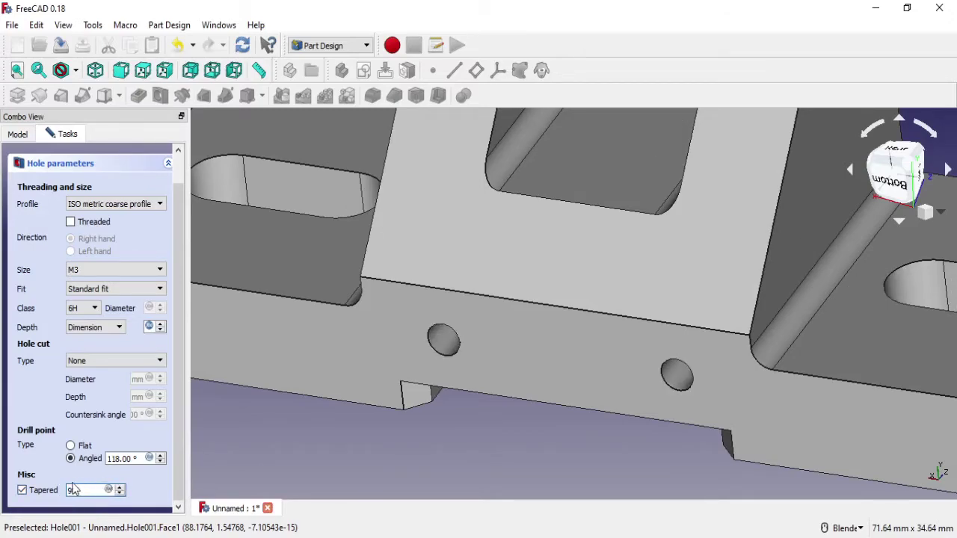
click(33, 493)
scroll(498, 384, down, 2)
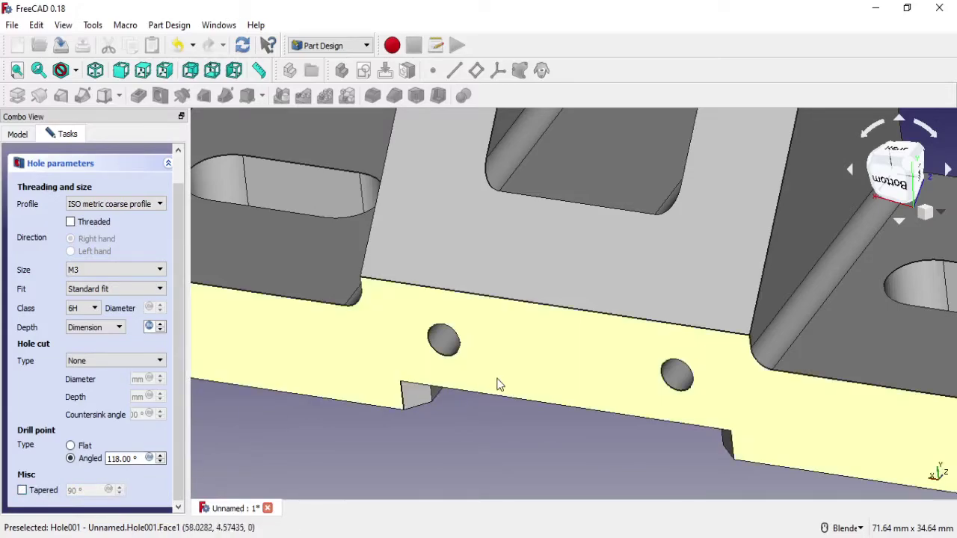
scroll(587, 299, down, 3)
scroll(120, 183, up, 1)
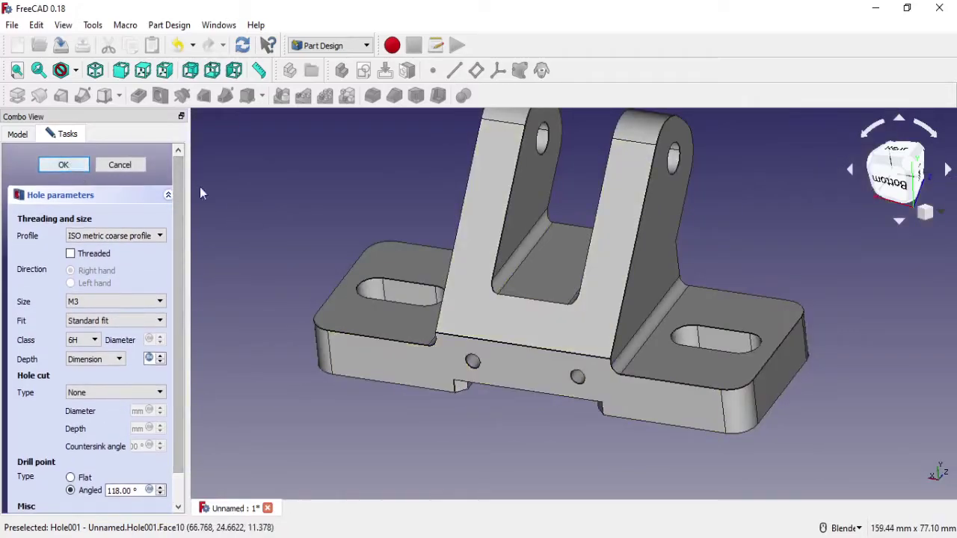
key(Return)
scroll(655, 342, down, 2)
mouse_move(655, 341)
middle_down()
mouse_move(733, 226)
mouse_move(769, 271)
middle_up()
scroll(608, 292, up, 3)
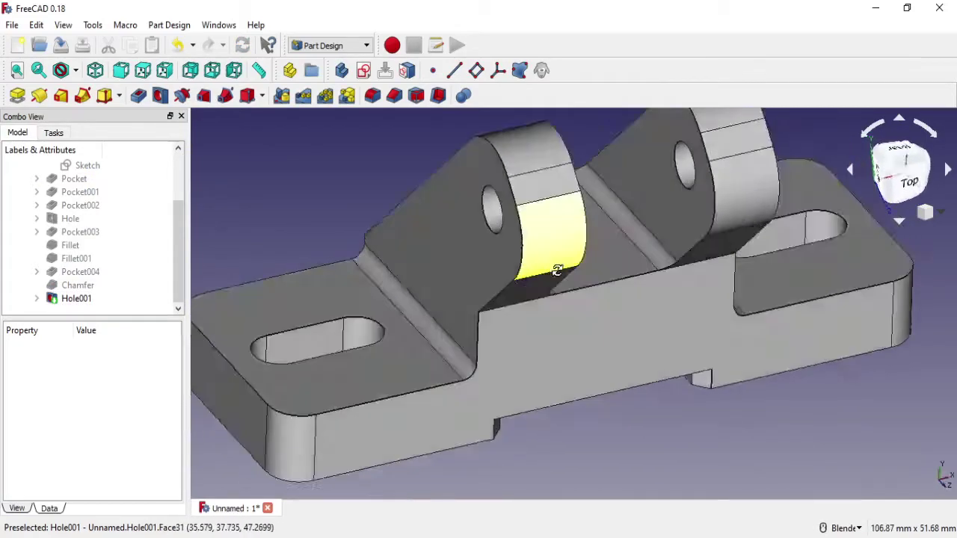
middle_drag(560, 272, 562, 251)
click(539, 228)
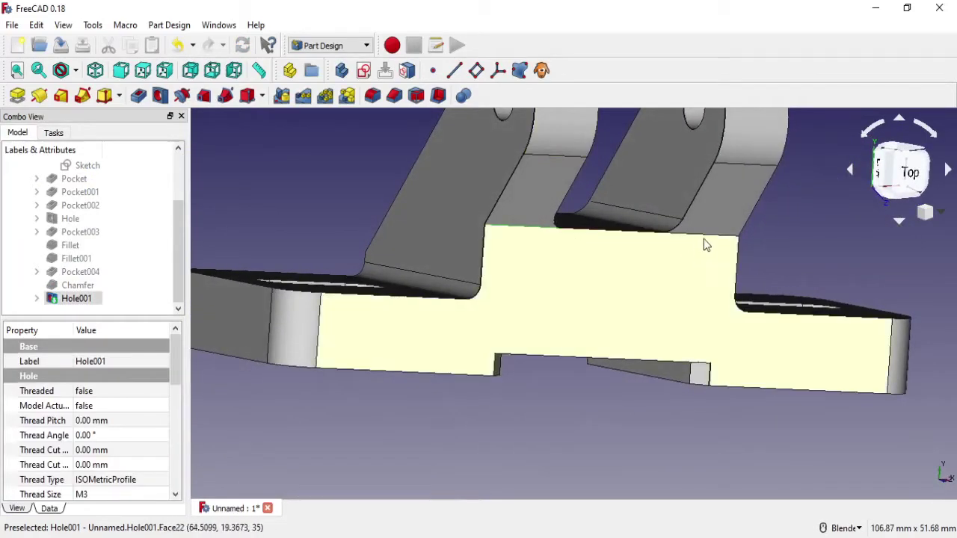
ctrl+click(703, 234)
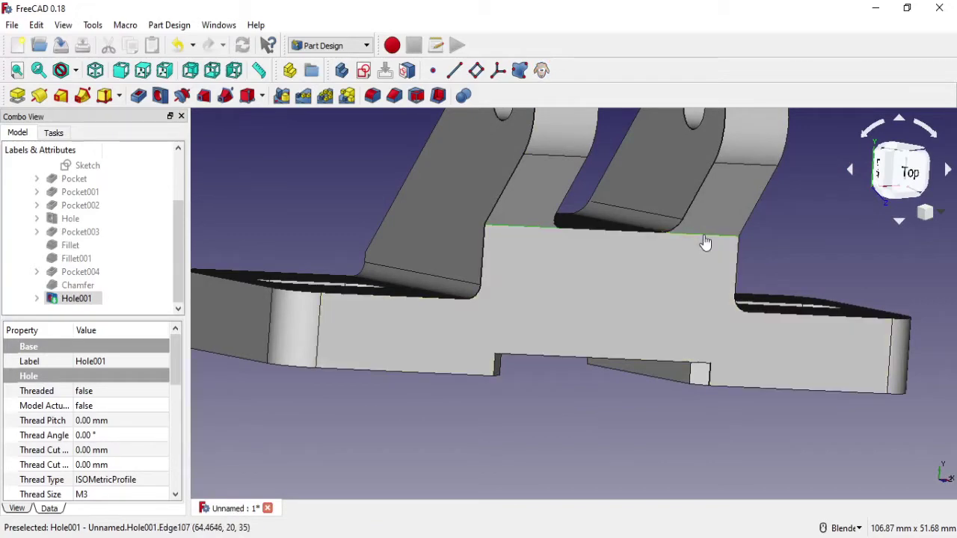
click(373, 95)
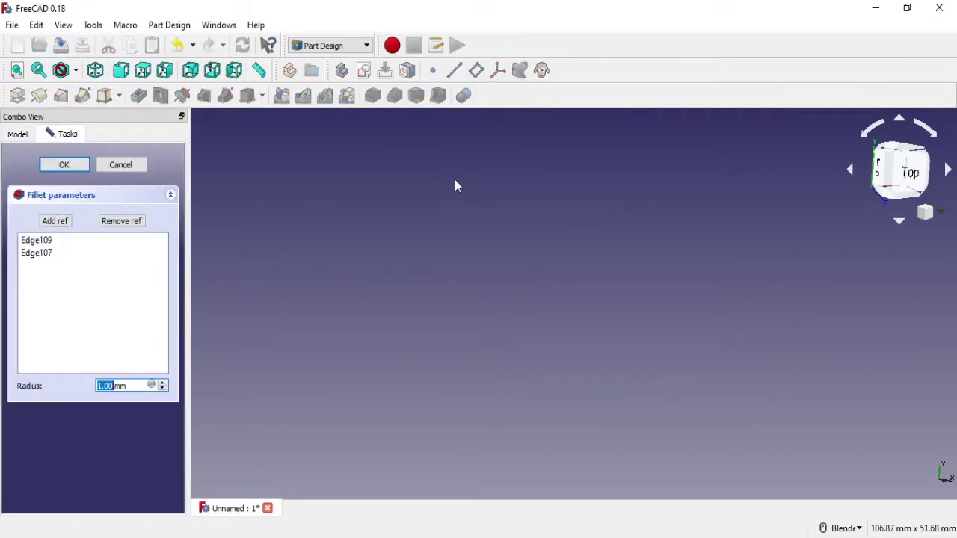
text(0)
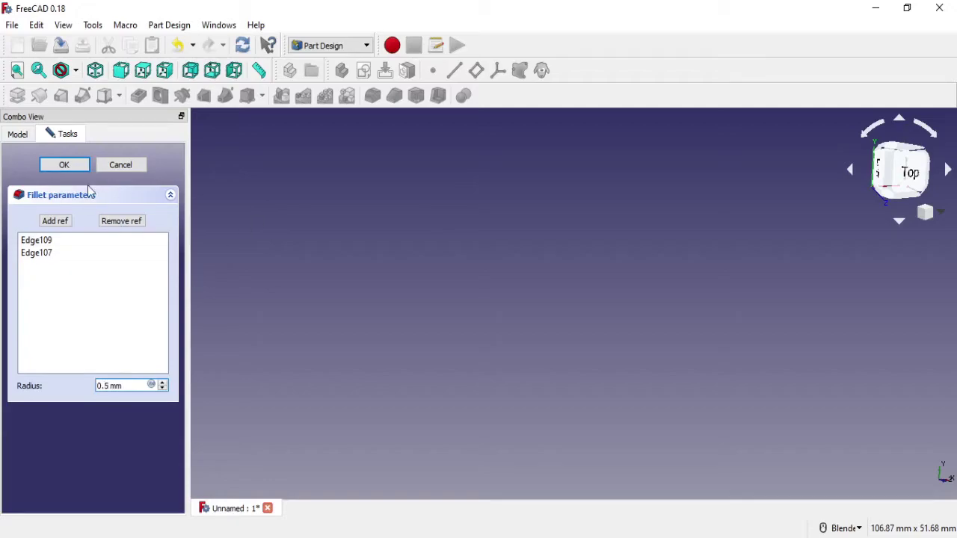
click(77, 166)
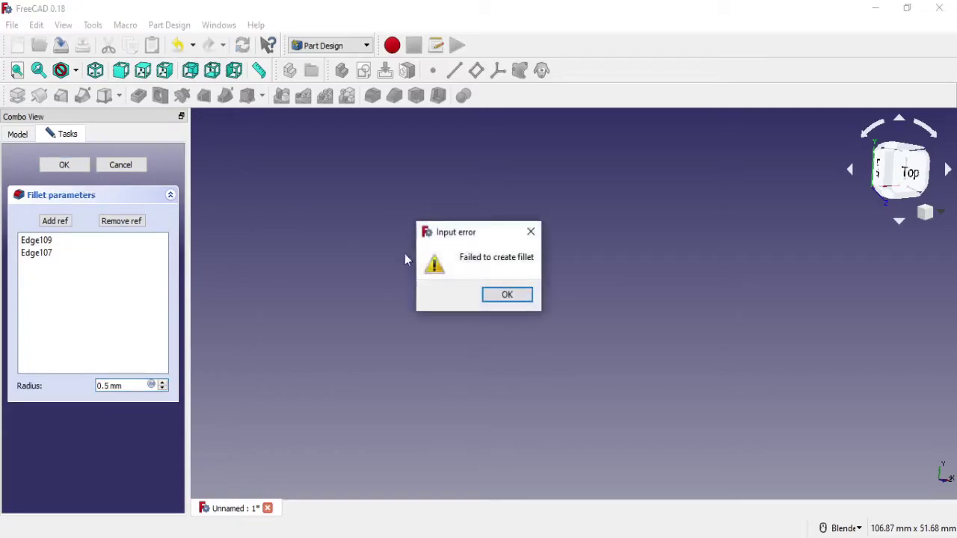
click(511, 295)
click(122, 164)
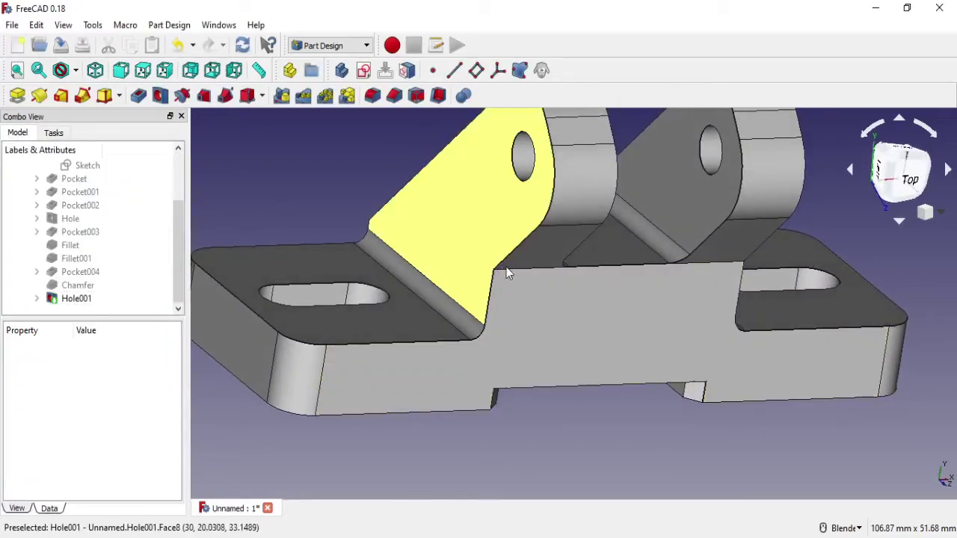
drag(182, 286, 181, 278)
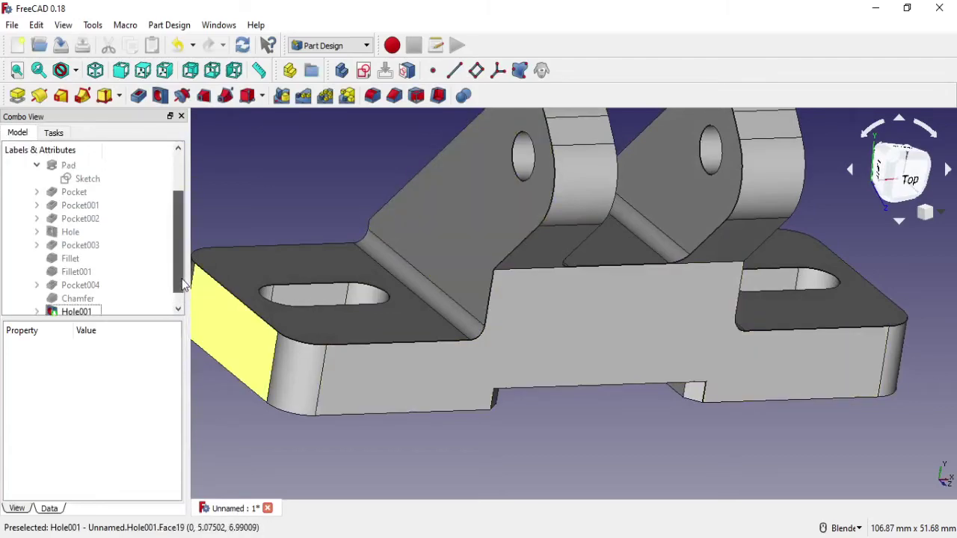
click(88, 179)
right_click(88, 181)
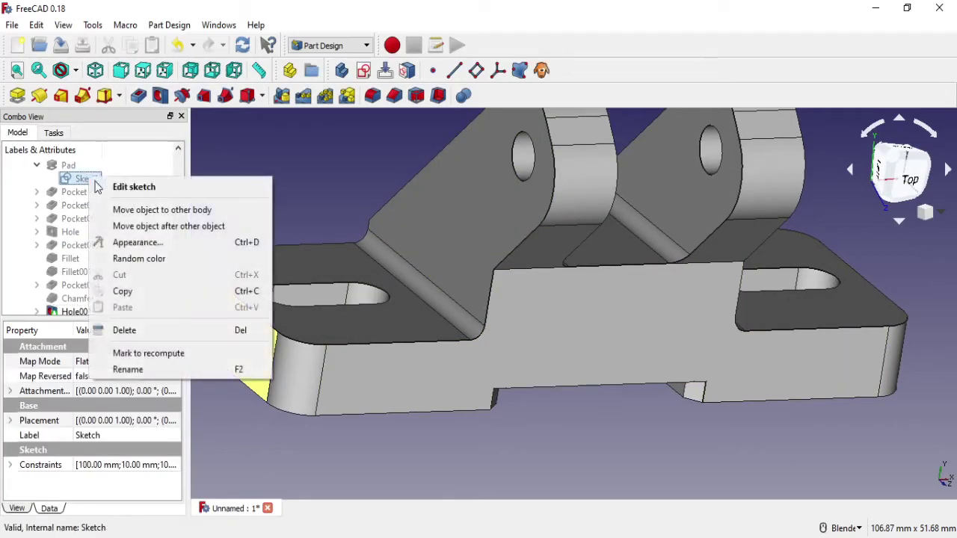
click(112, 186)
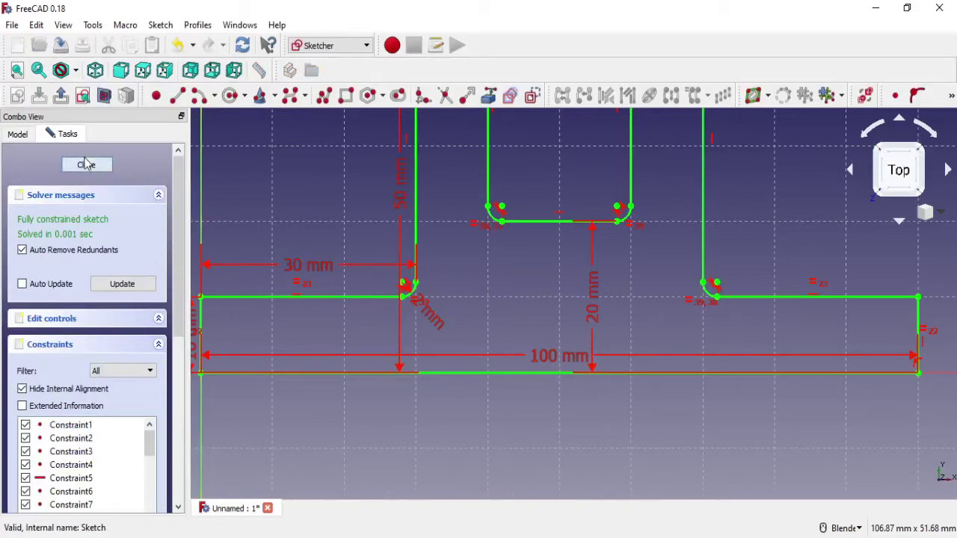
click(86, 164)
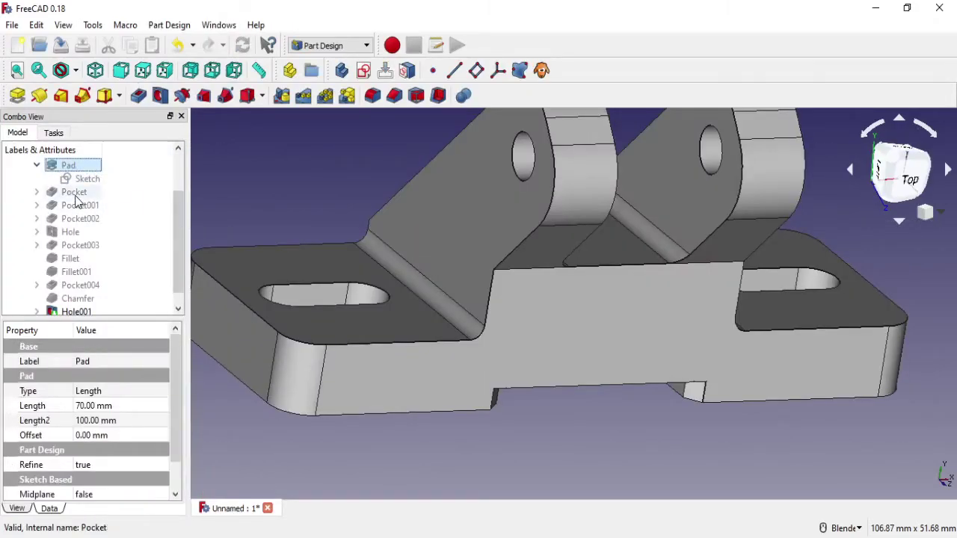
click(75, 193)
click(37, 192)
click(88, 206)
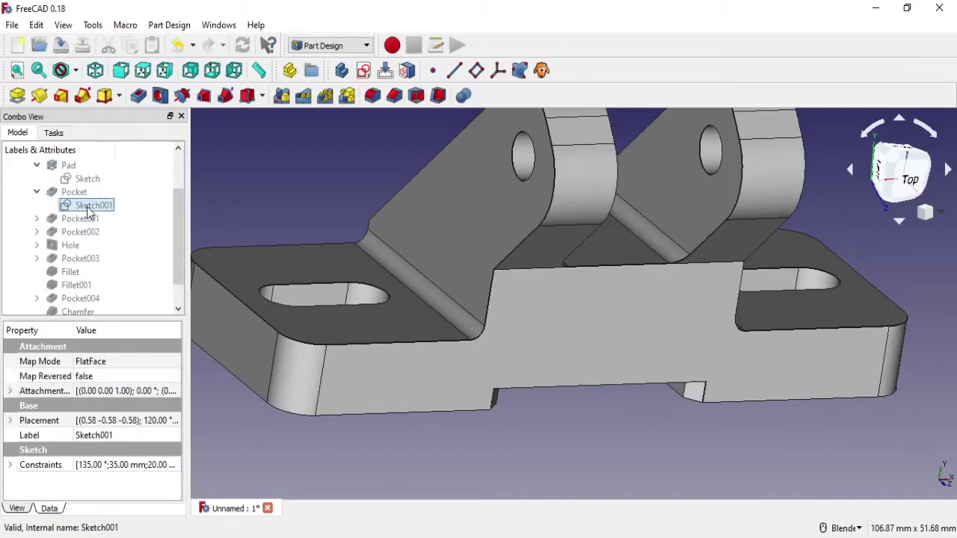
right_click(88, 205)
click(135, 223)
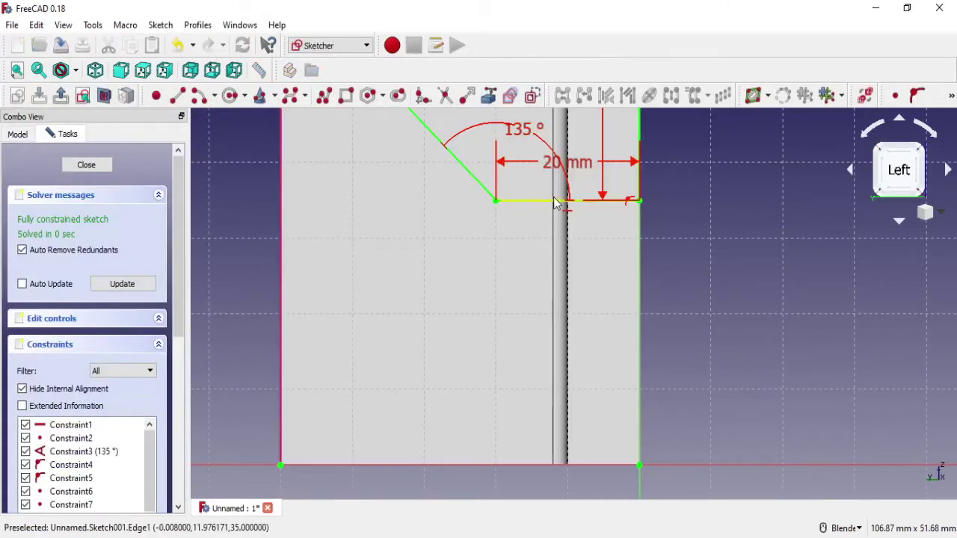
scroll(562, 206, down, 2)
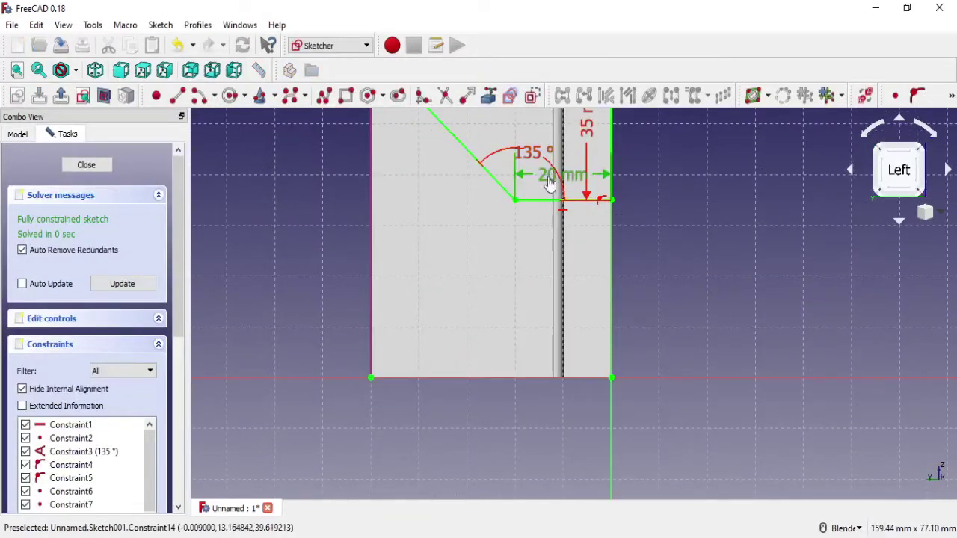
double_click(550, 181)
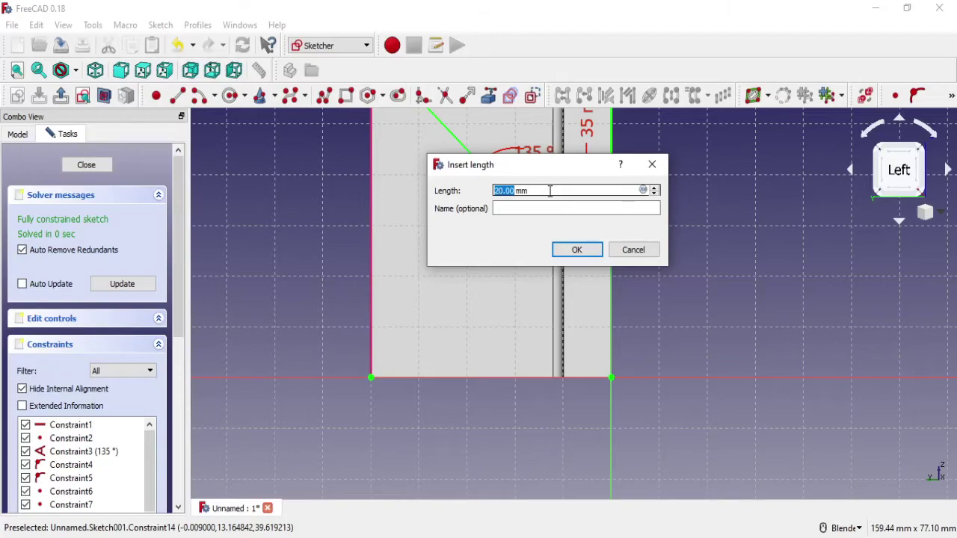
click(566, 250)
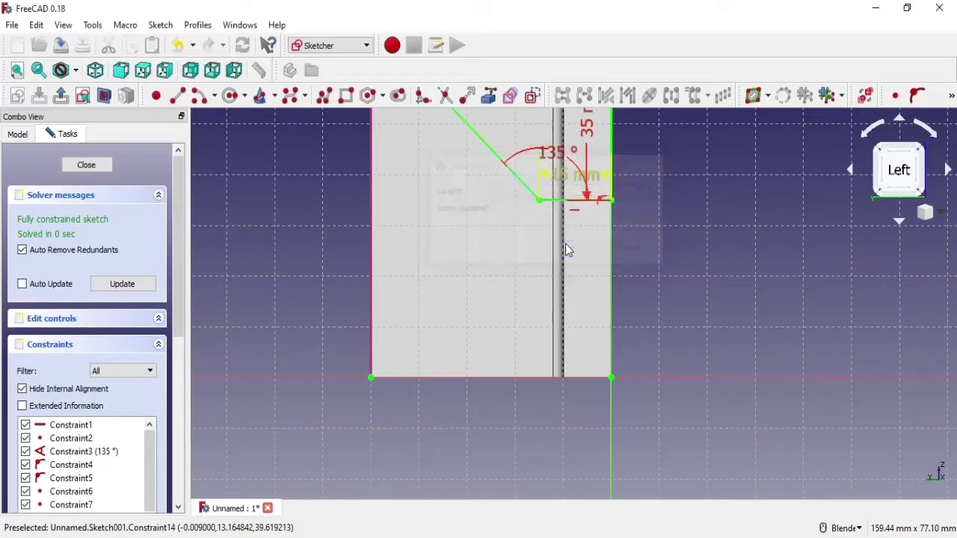
shift+middle_drag(518, 247, 491, 377)
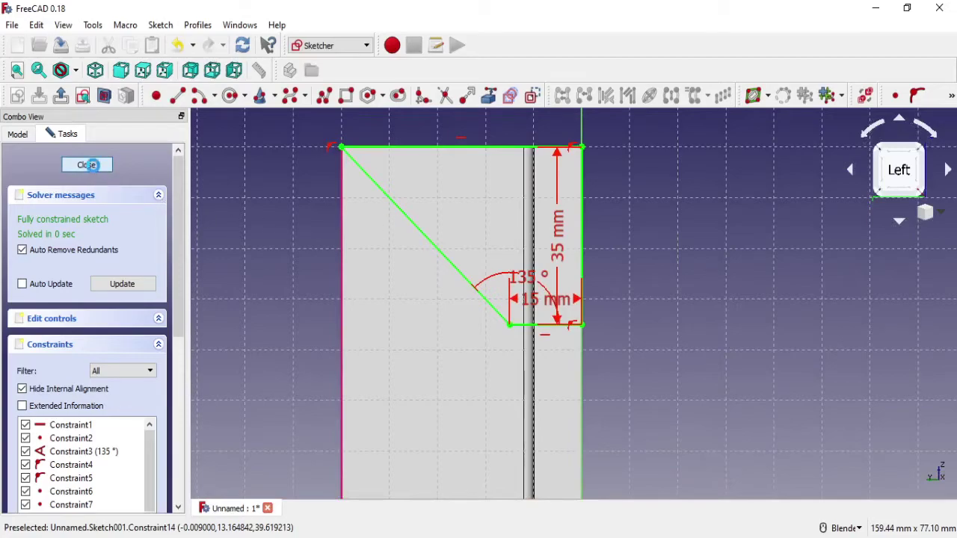
click(88, 165)
mouse_move(498, 329)
middle_down()
mouse_move(595, 337)
mouse_move(512, 346)
mouse_move(693, 340)
mouse_move(669, 259)
mouse_move(581, 196)
middle_up()
right_click(105, 210)
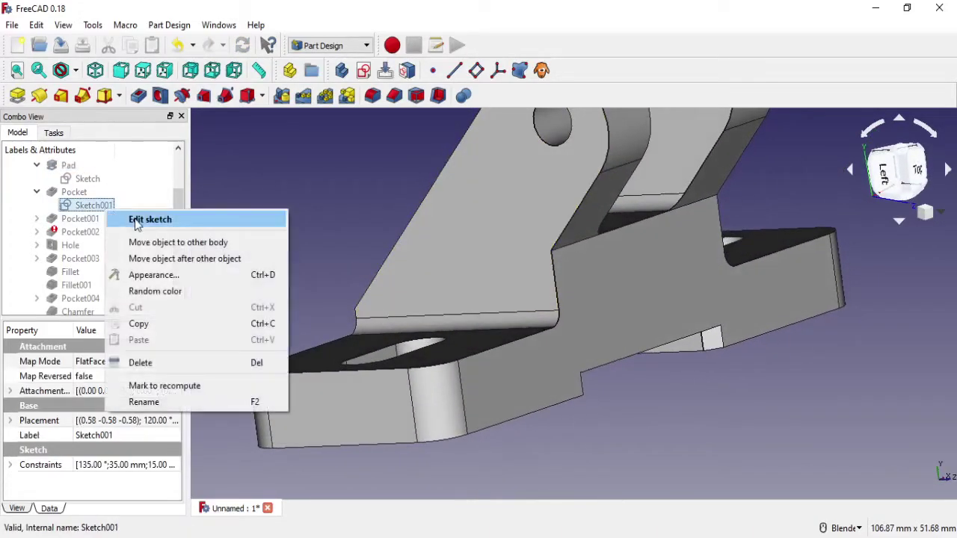
click(172, 218)
double_click(581, 169)
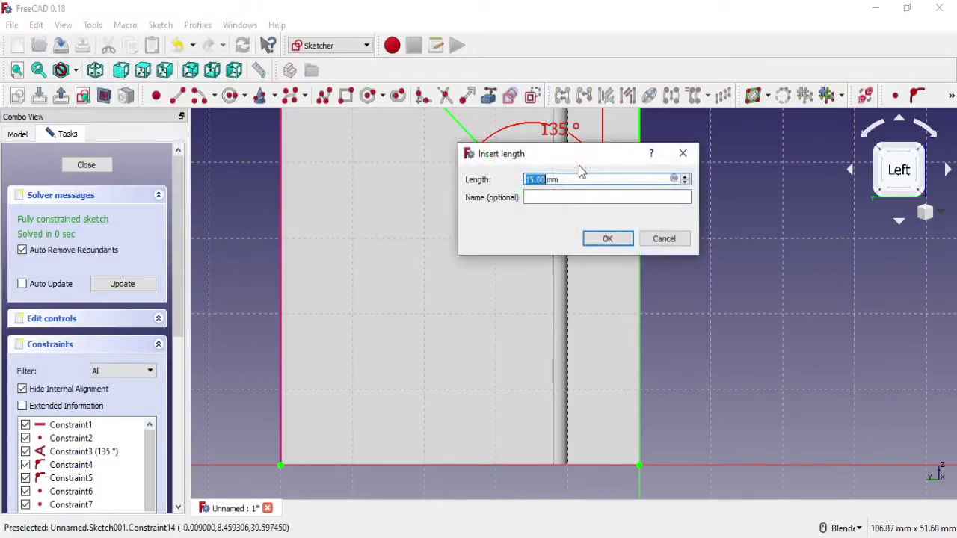
click(606, 240)
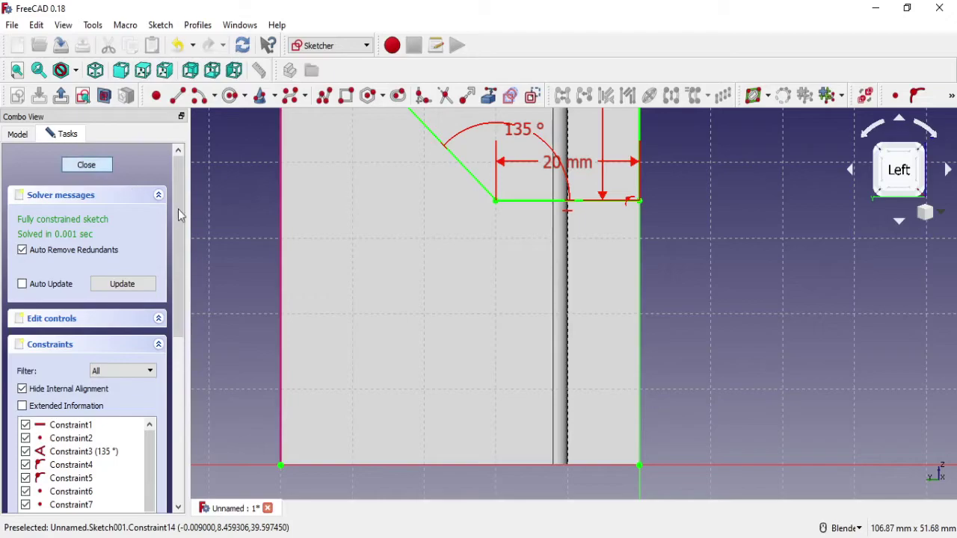
click(86, 165)
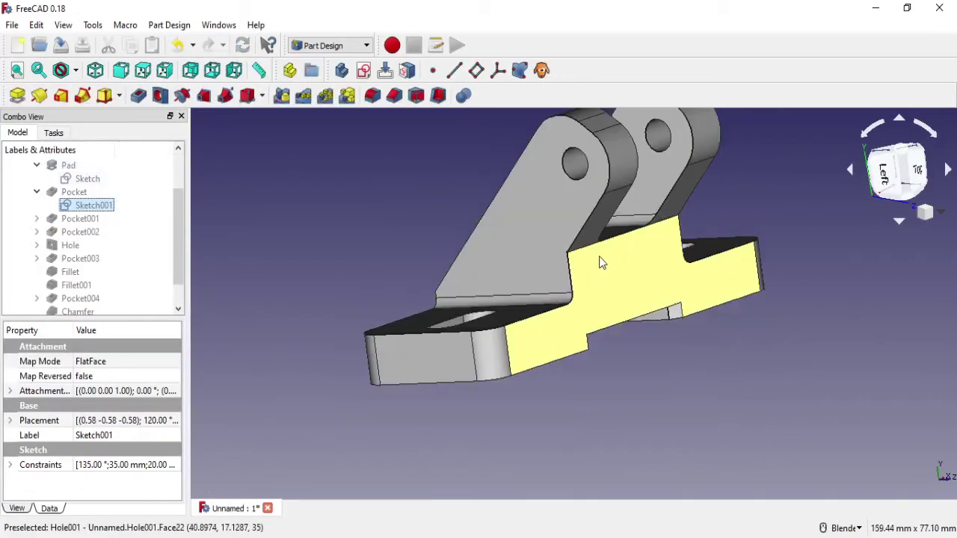
Chamfer the upright edges Edge58 and Edge85 by 0.5 mm as Chamfer001
mouse_move(601, 261)
middle_down()
mouse_move(686, 244)
mouse_move(533, 245)
middle_up()
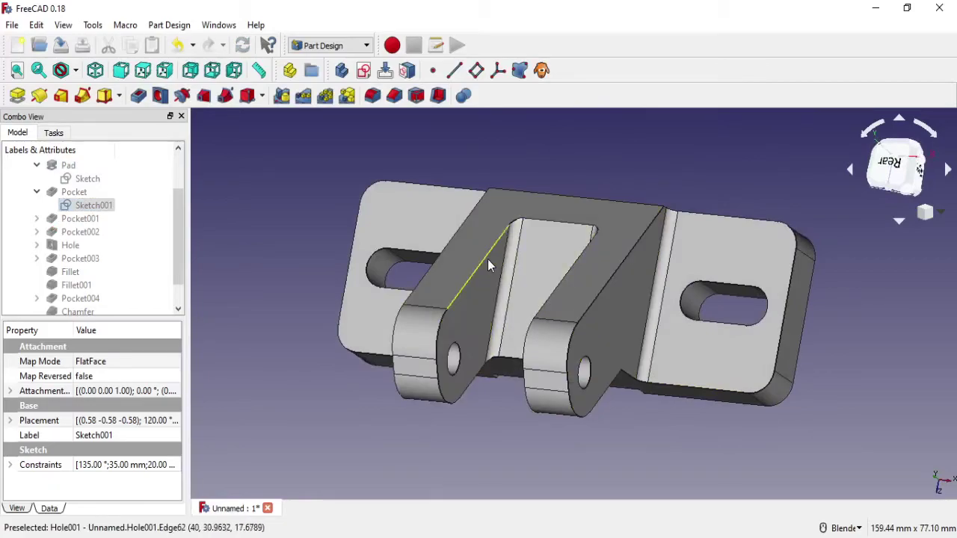
click(486, 259)
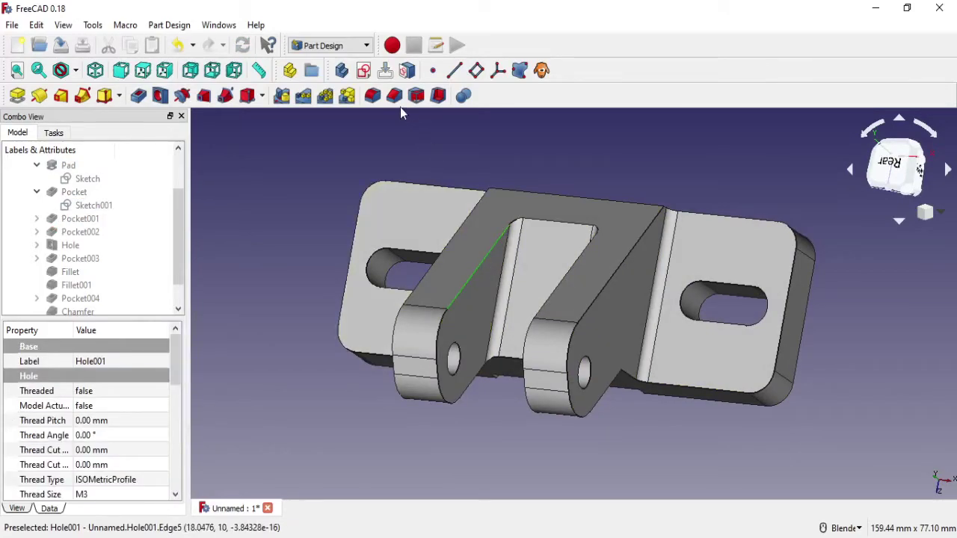
mouse_move(478, 195)
middle_down()
mouse_move(604, 249)
mouse_move(551, 218)
middle_up()
text(0.)
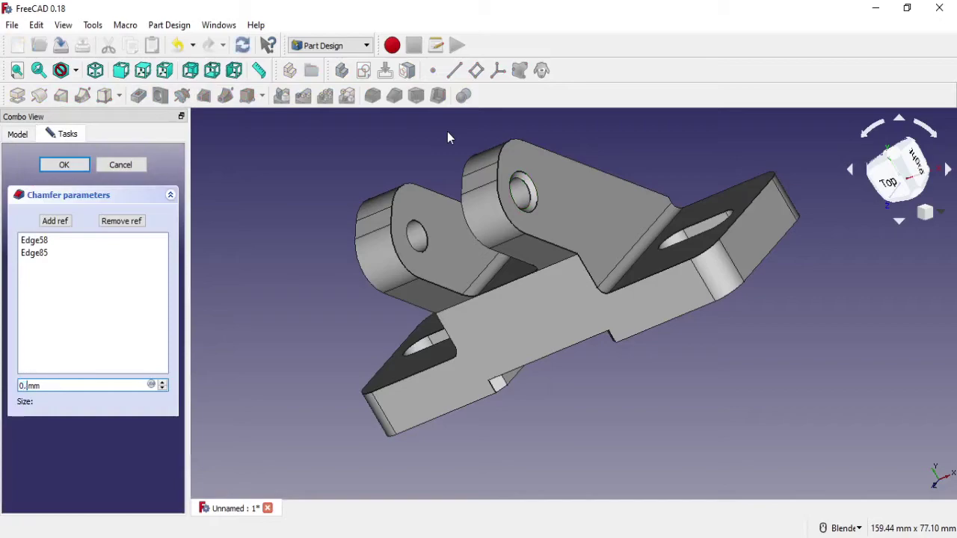
text(5)
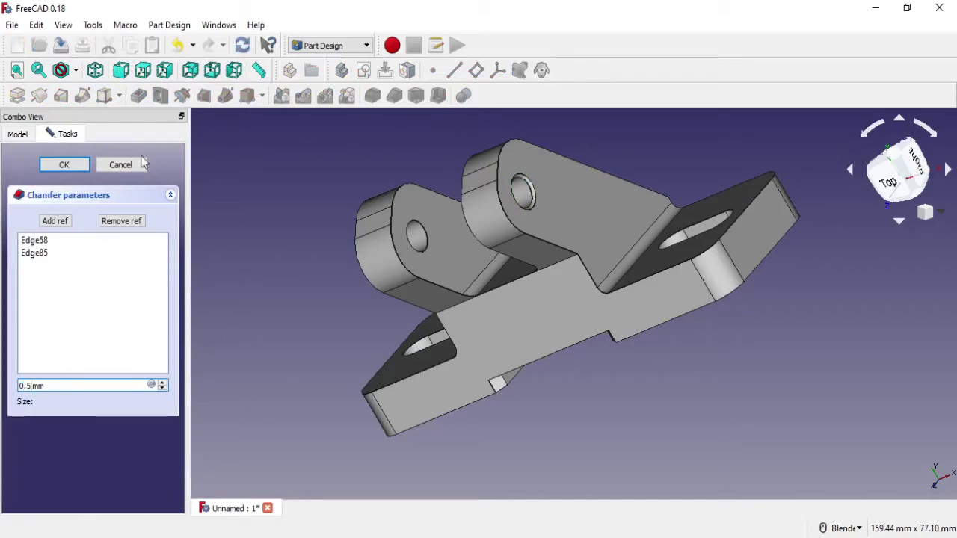
click(66, 168)
mouse_move(639, 284)
middle_down()
mouse_move(642, 274)
mouse_move(713, 283)
mouse_move(658, 284)
middle_up()
middle_drag(526, 305, 531, 324)
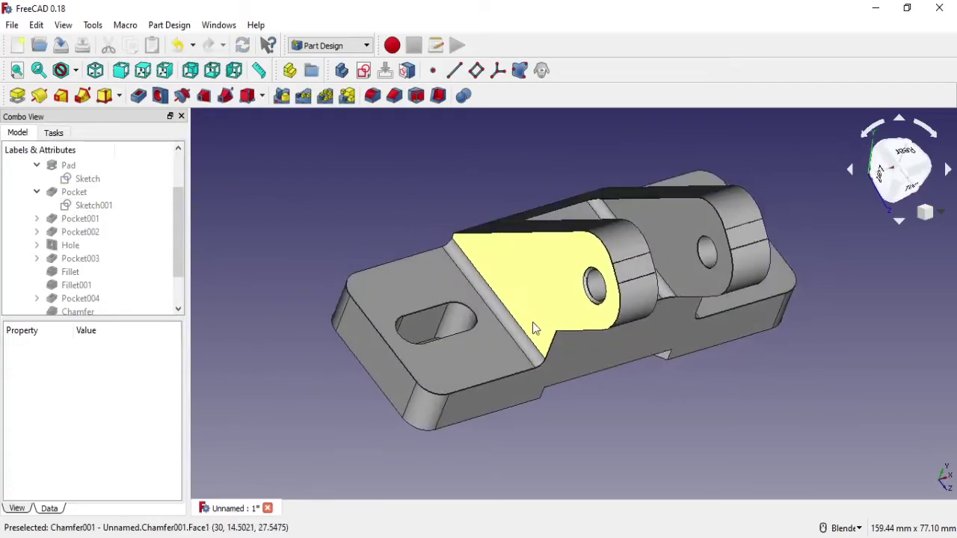
Start a chamfer on one bottom base edge and add the opposite bottom edge and another edge
click(528, 372)
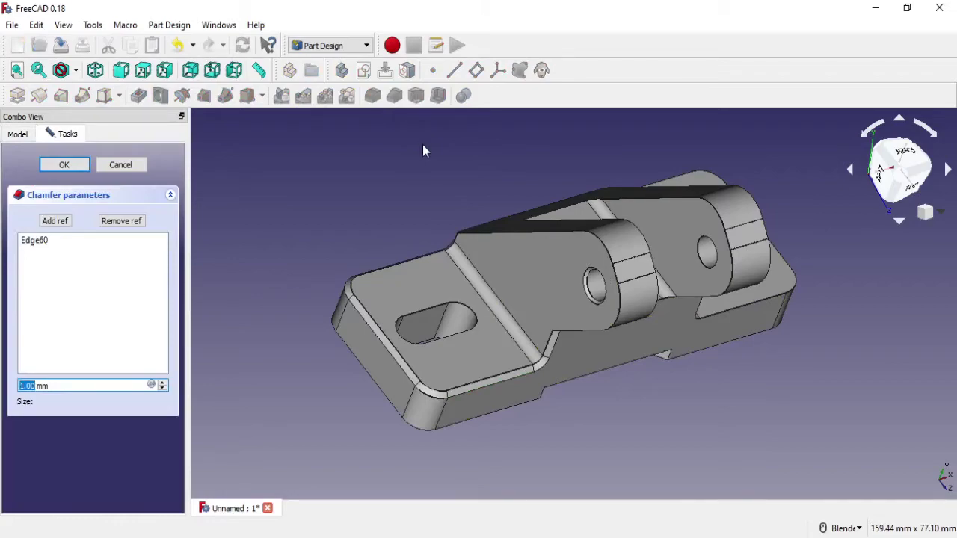
middle_drag(613, 387, 523, 389)
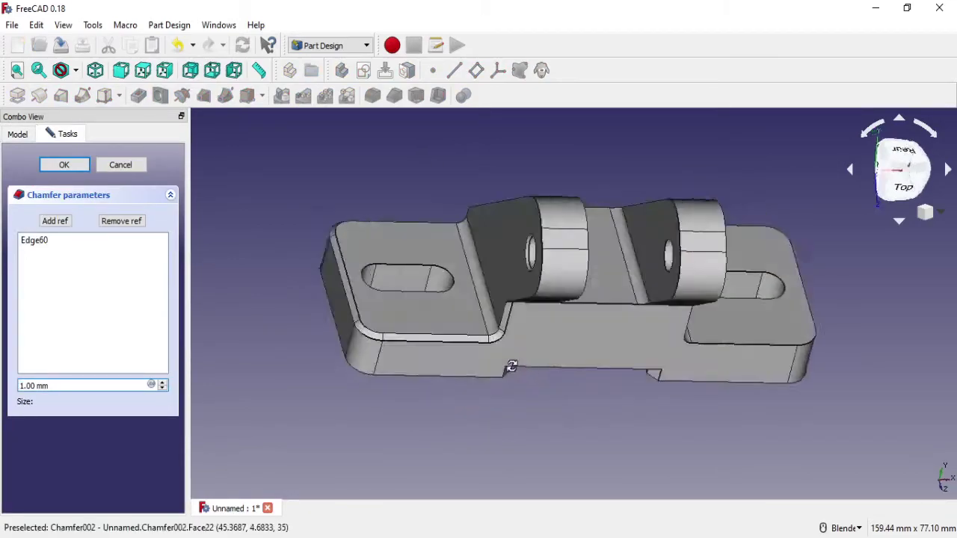
click(55, 222)
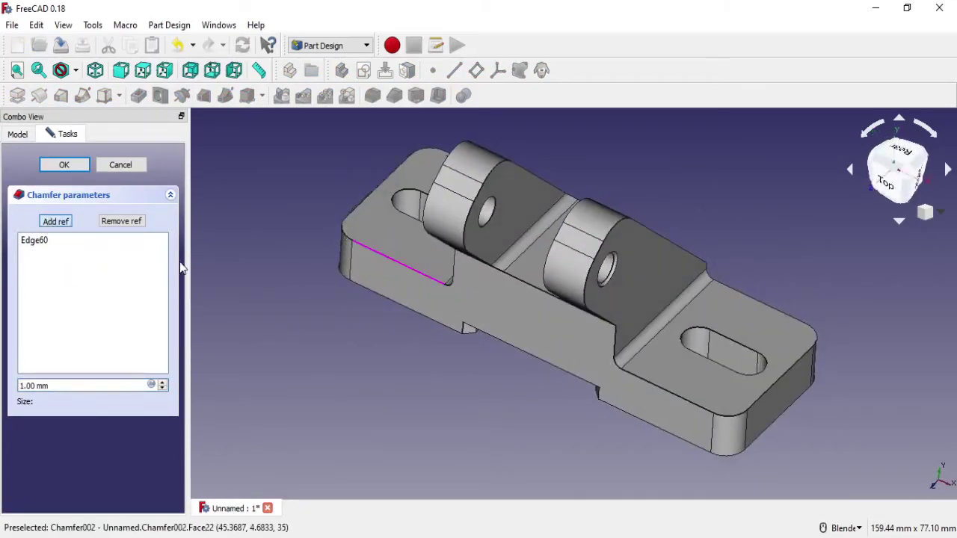
click(638, 379)
middle_drag(639, 365, 506, 345)
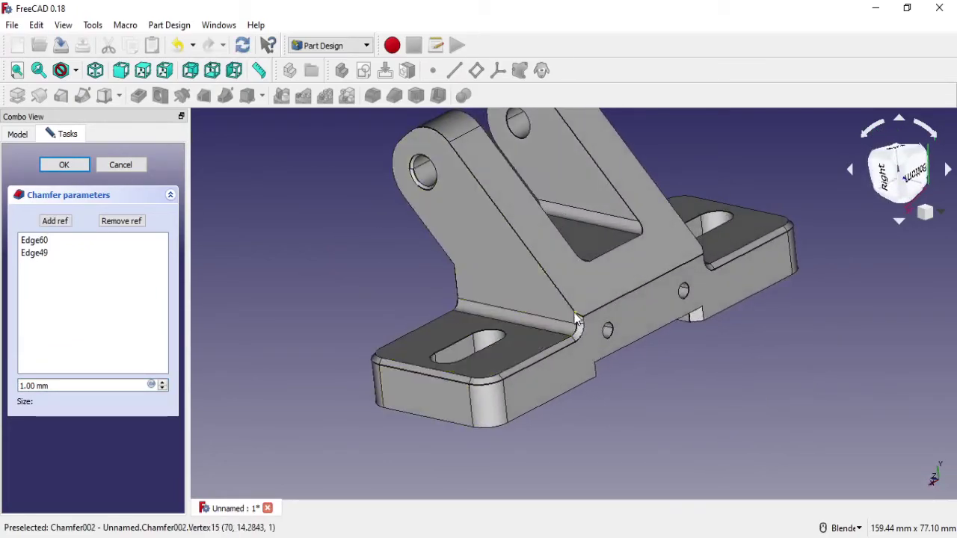
click(56, 221)
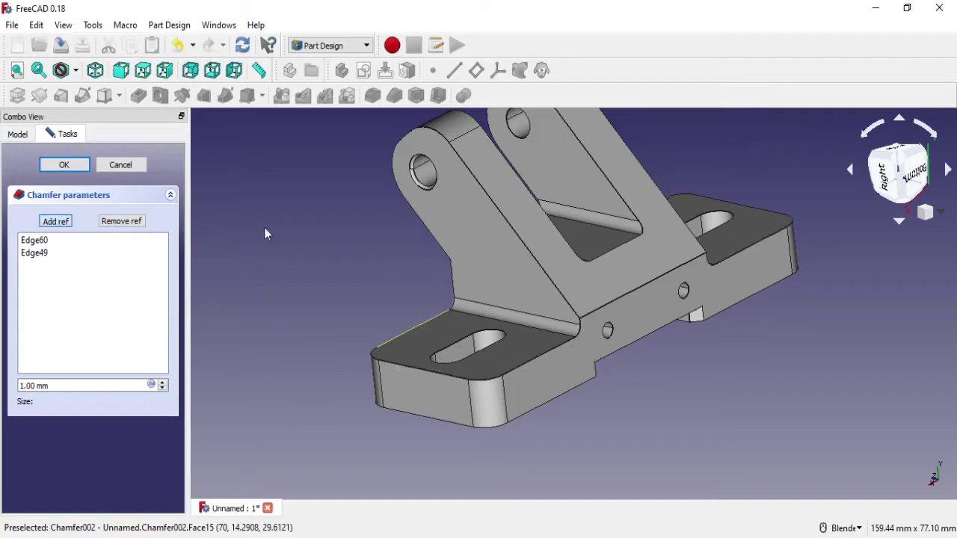
click(513, 229)
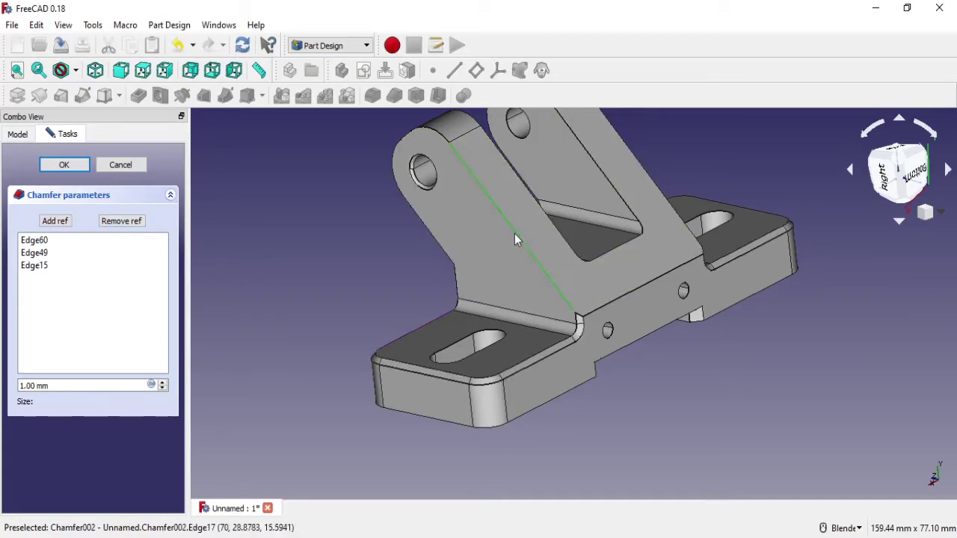
Remove the extra Edge15 and accept the 1 mm chamfer on Edge60 and Edge49
scroll(577, 326, up, 2)
scroll(580, 321, up, 2)
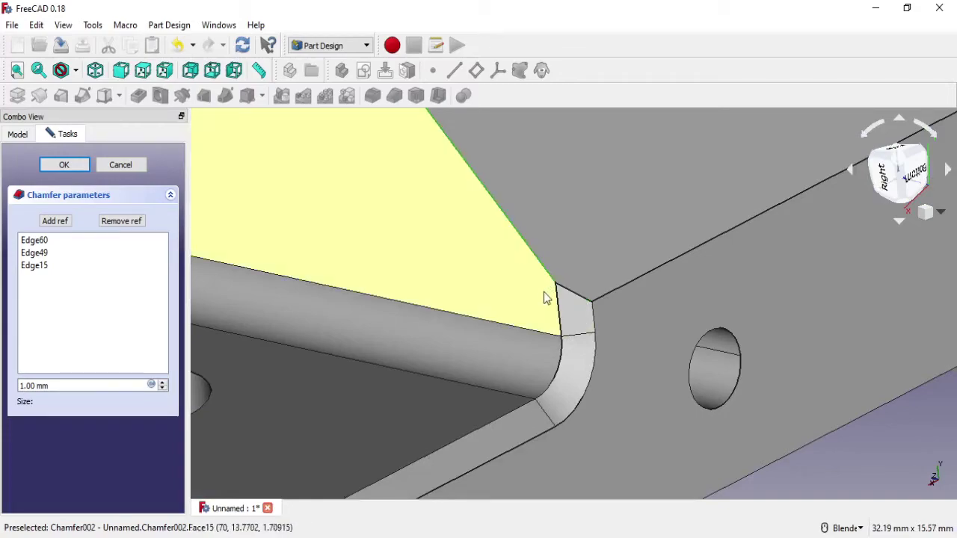
scroll(590, 329, down, 5)
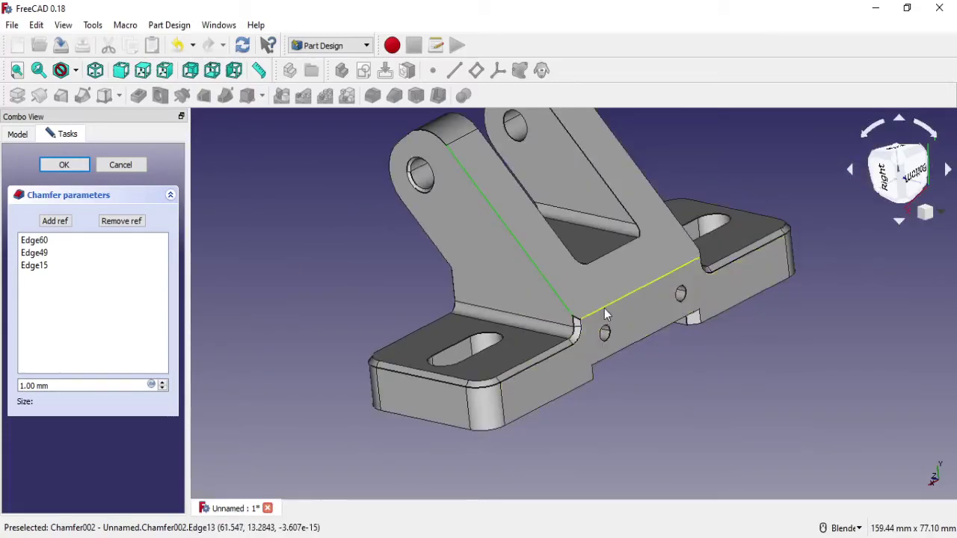
click(604, 307)
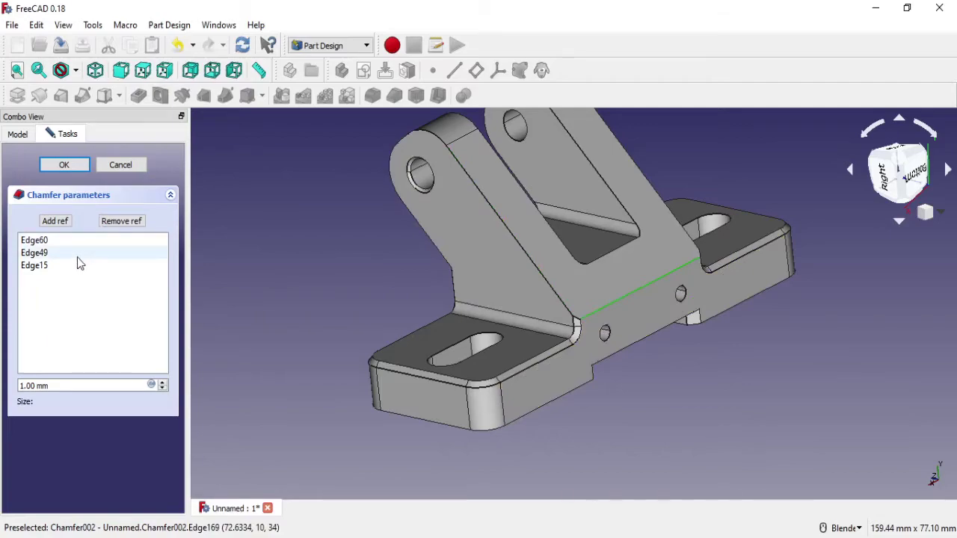
click(60, 224)
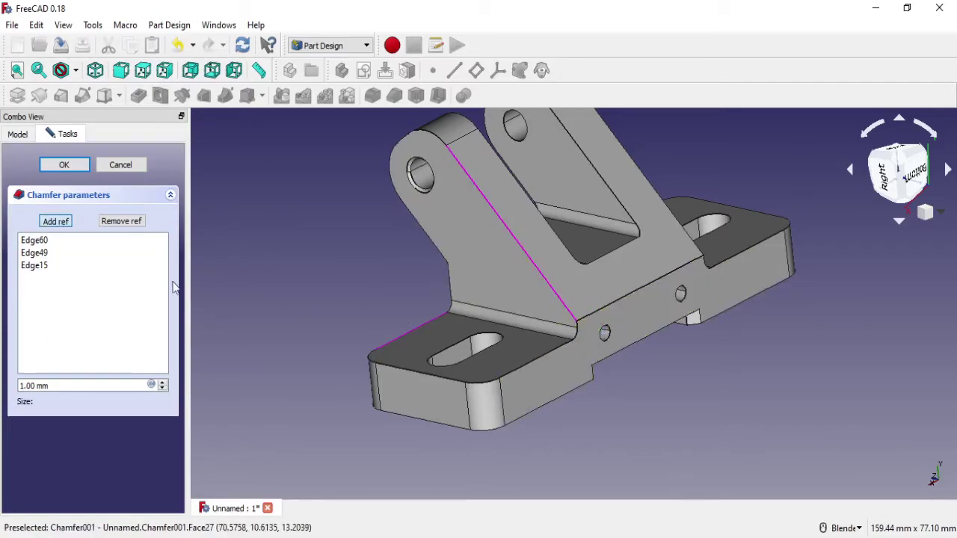
click(75, 275)
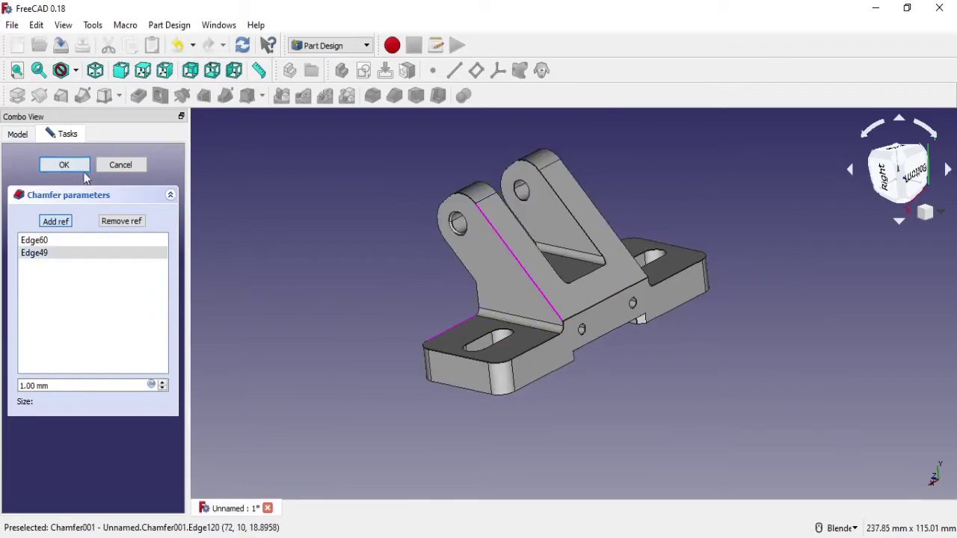
click(64, 165)
mouse_move(346, 293)
middle_down()
mouse_move(311, 346)
mouse_move(578, 302)
middle_up()
scroll(507, 238, up, 3)
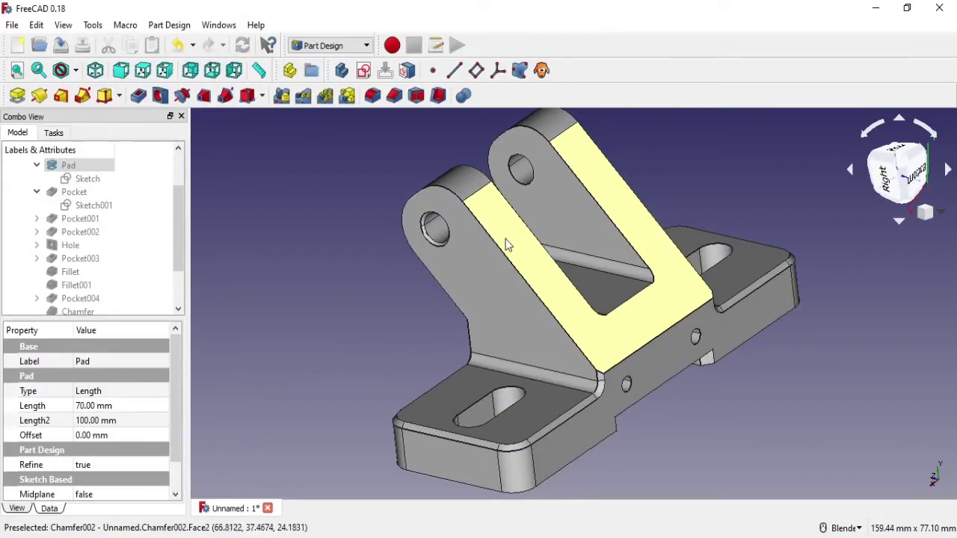
Start a chamfer on one upright's curved top edge and add the other upright's top edge
click(459, 199)
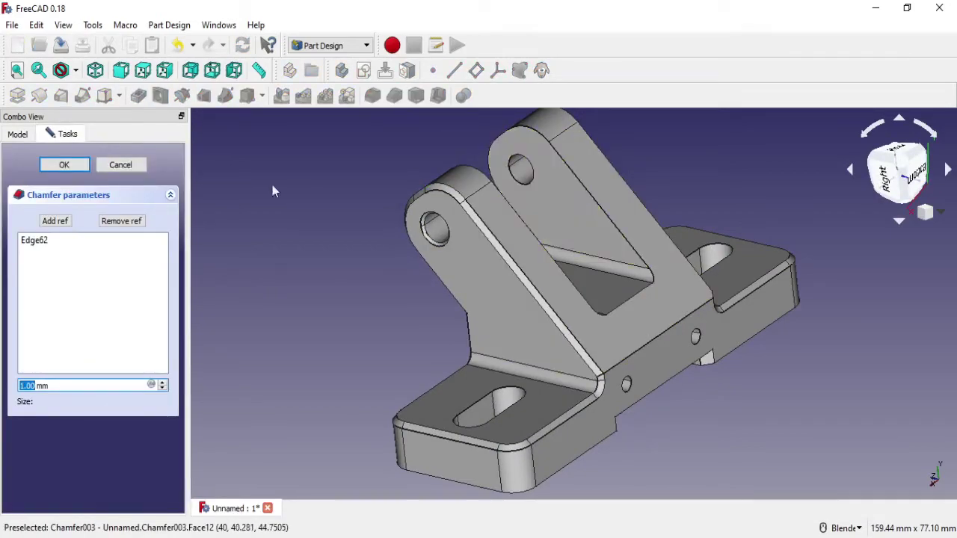
click(56, 221)
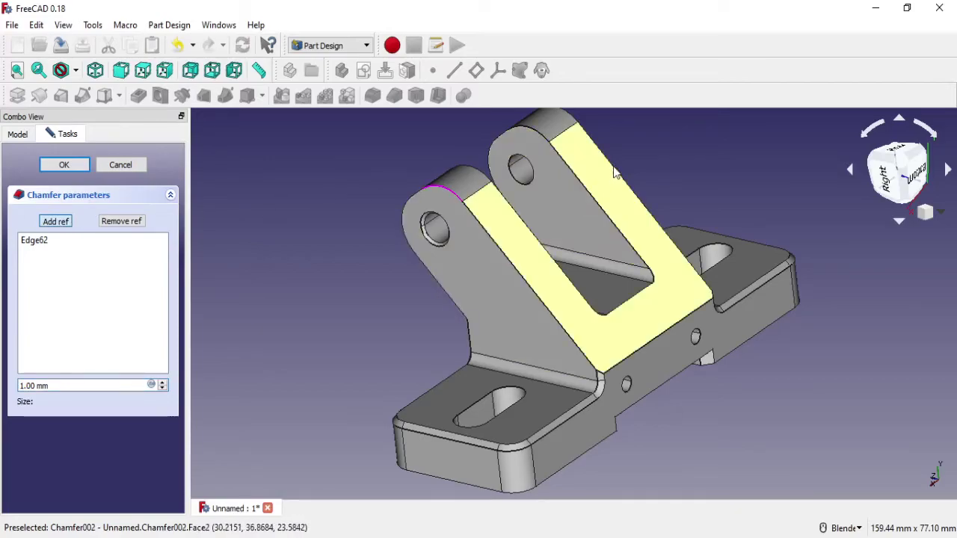
click(576, 125)
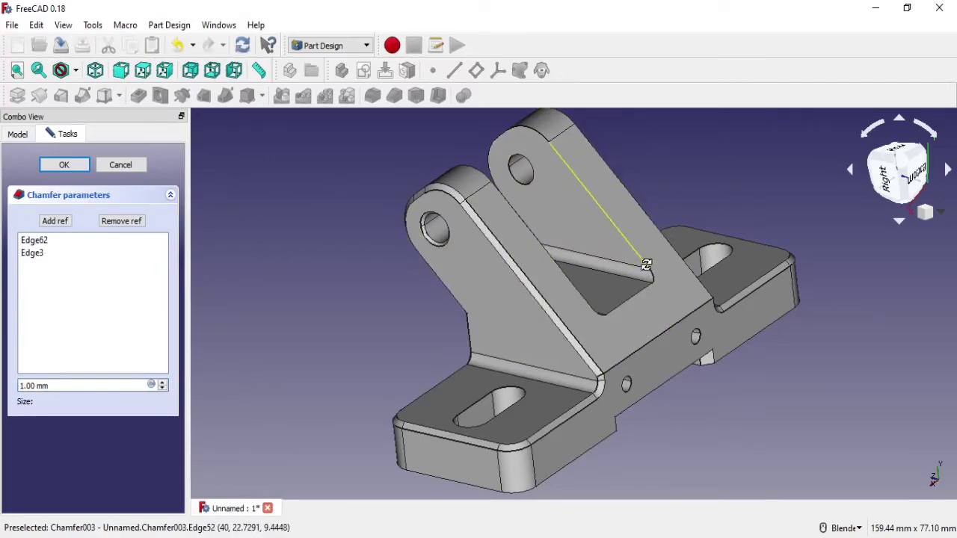
mouse_move(647, 263)
middle_down()
mouse_move(472, 335)
mouse_move(559, 361)
mouse_move(570, 292)
mouse_move(577, 346)
mouse_move(652, 314)
middle_up()
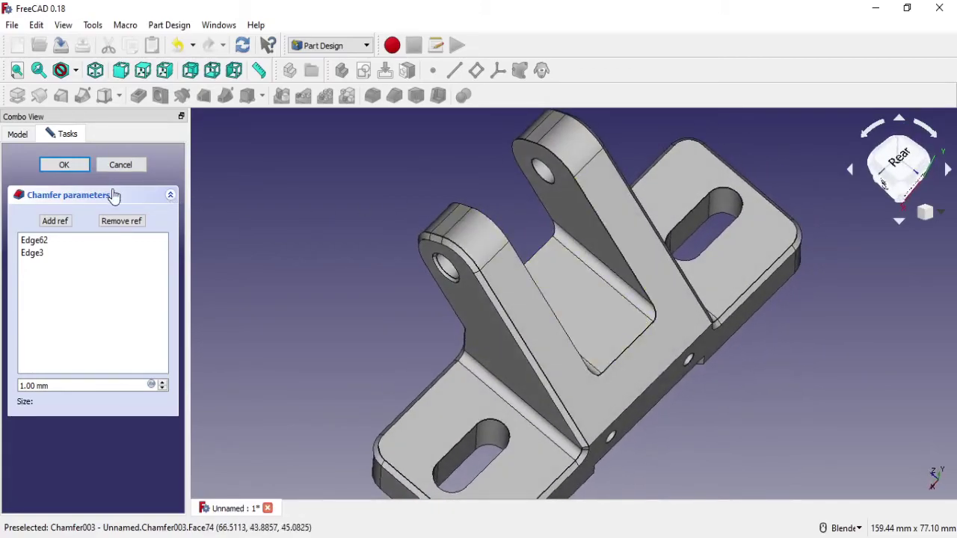
click(56, 221)
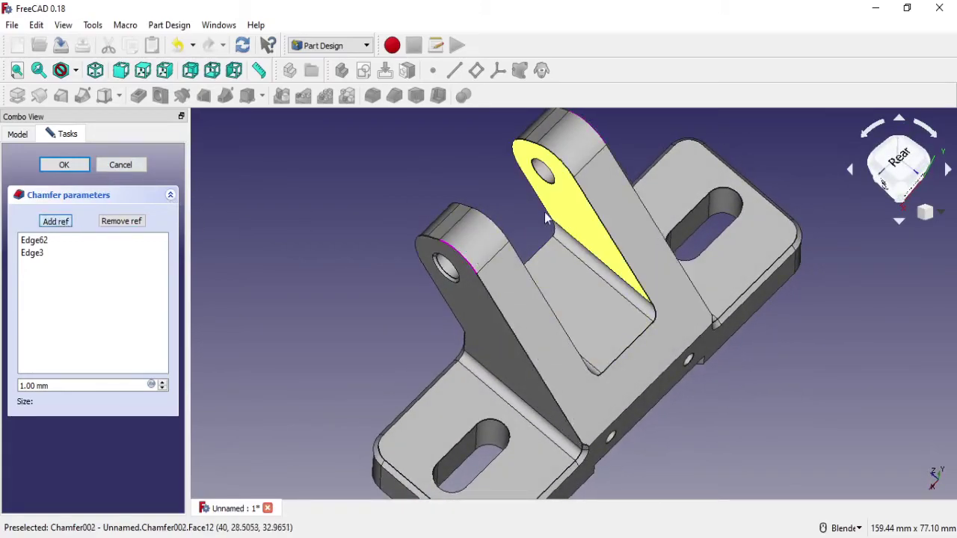
click(507, 224)
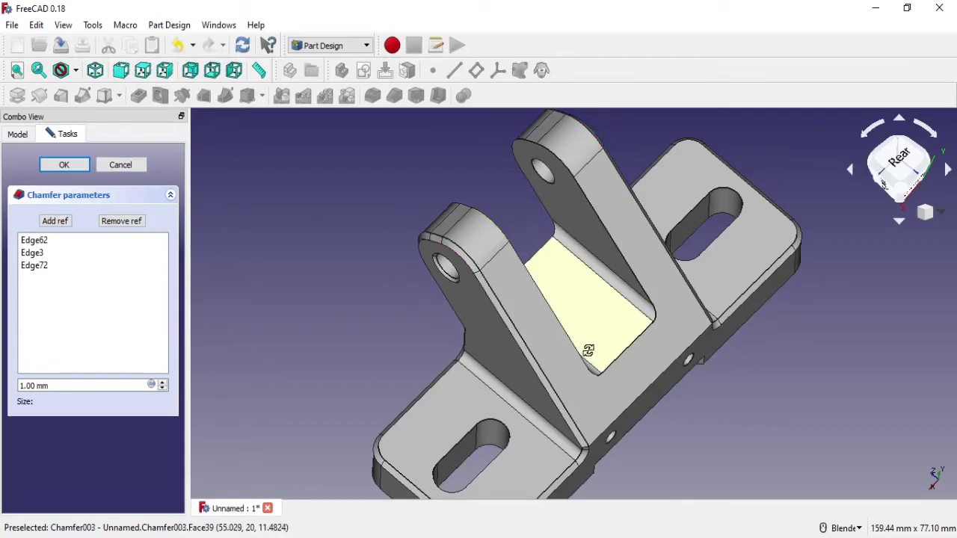
Remove the extra third edge and accept the 1 mm chamfer on Edge62 and Edge3
mouse_move(590, 349)
middle_down()
mouse_move(479, 367)
mouse_move(473, 380)
middle_up()
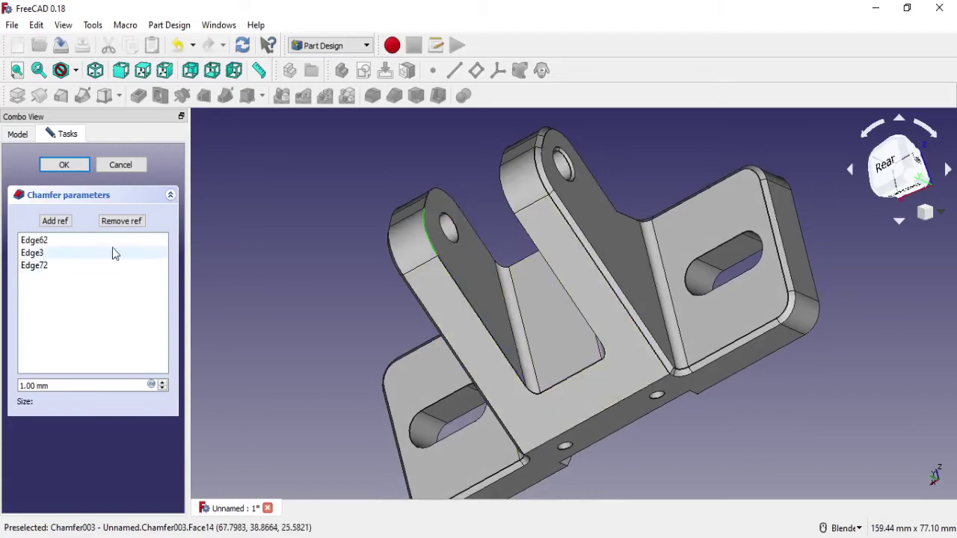
click(56, 222)
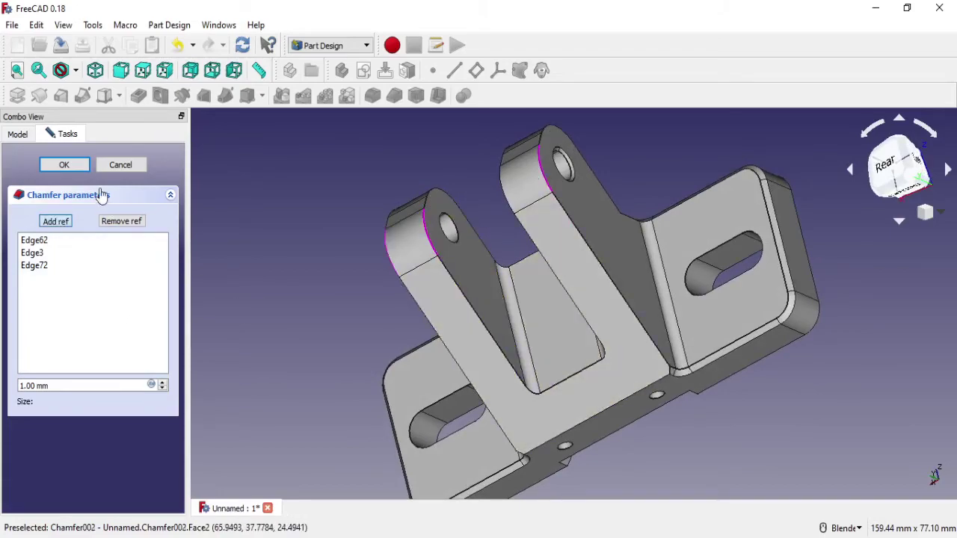
click(75, 273)
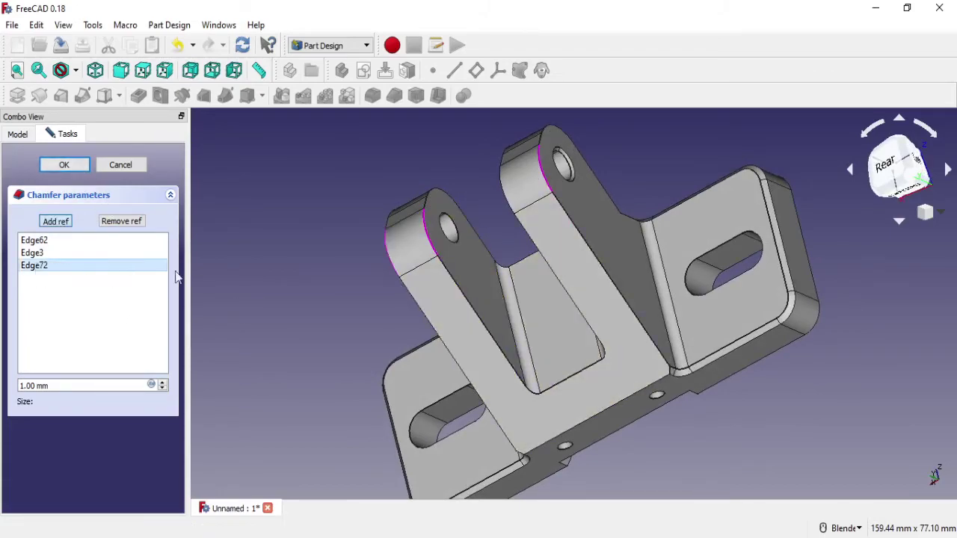
middle_drag(559, 412, 516, 351)
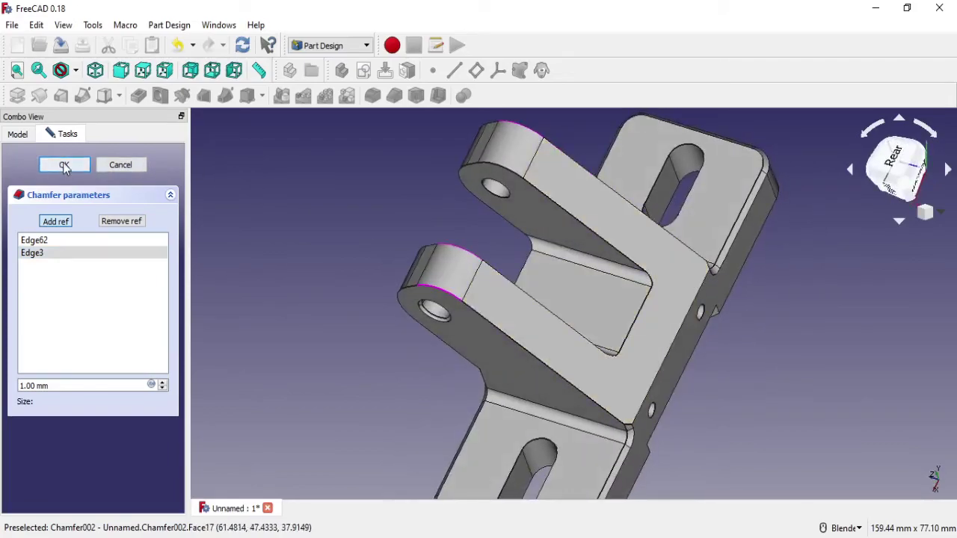
key(Return)
middle_drag(617, 350, 758, 278)
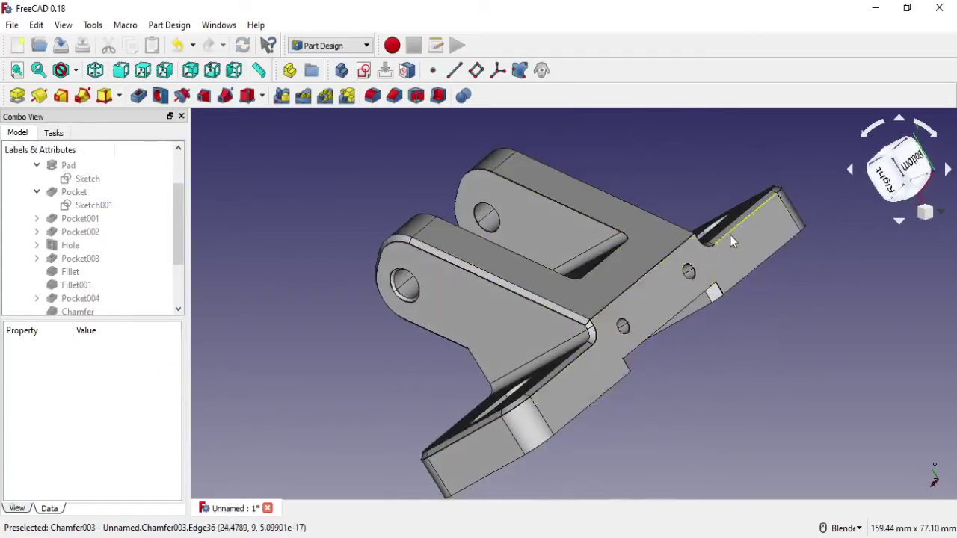
scroll(671, 379, up, 2)
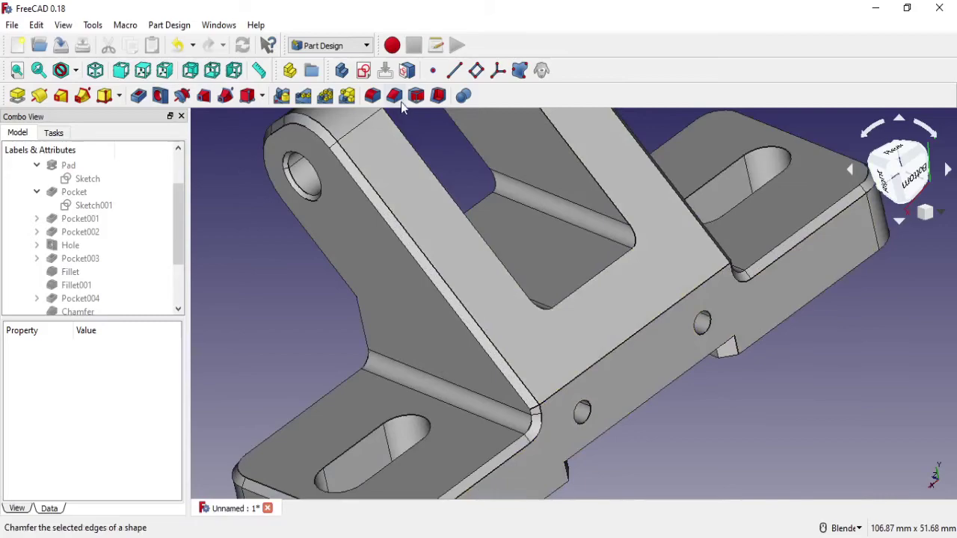
click(645, 332)
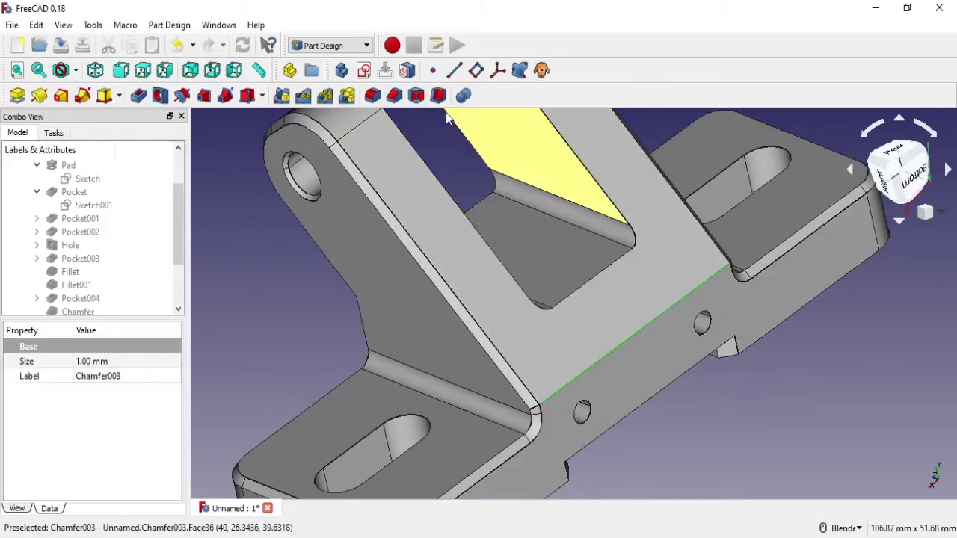
click(392, 100)
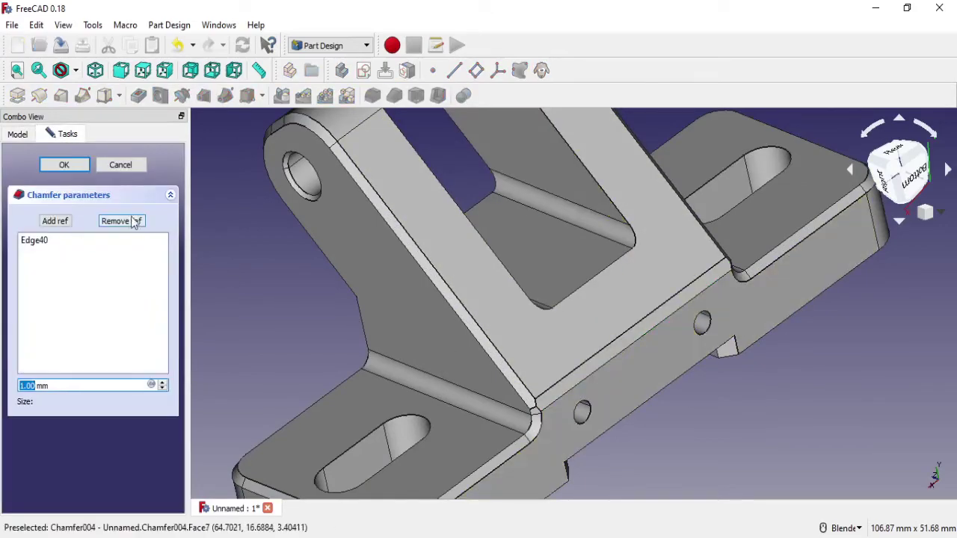
click(121, 164)
scroll(654, 367, down, 3)
mouse_move(653, 367)
middle_down()
mouse_move(683, 372)
mouse_move(688, 284)
mouse_move(533, 360)
mouse_move(595, 237)
mouse_move(607, 349)
middle_up()
scroll(611, 355, up, 2)
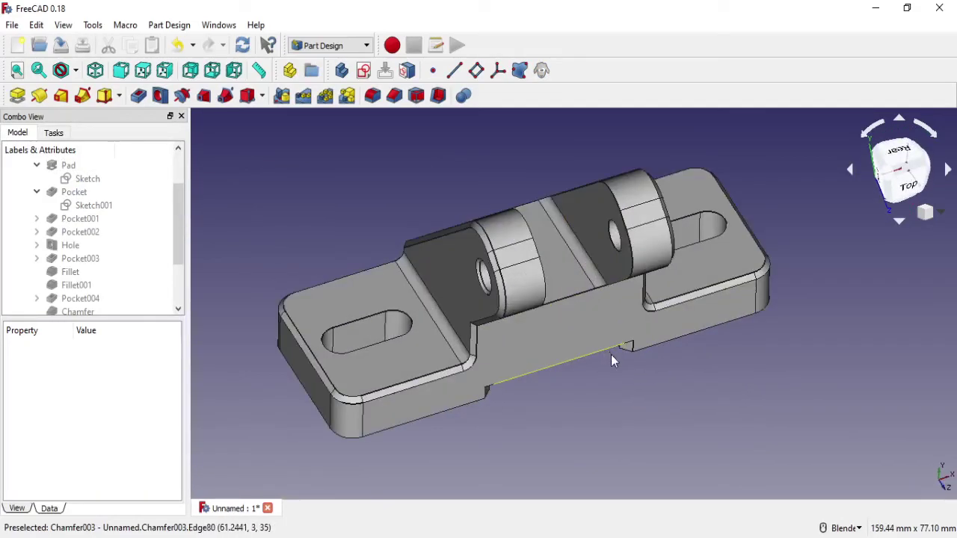
mouse_move(613, 415)
middle_down()
mouse_move(393, 376)
mouse_move(381, 321)
mouse_move(339, 321)
mouse_move(771, 349)
mouse_move(754, 275)
mouse_move(673, 299)
mouse_move(528, 283)
mouse_move(486, 252)
mouse_move(682, 281)
mouse_move(523, 321)
mouse_move(437, 310)
mouse_move(698, 397)
mouse_move(740, 361)
mouse_move(598, 355)
mouse_move(593, 410)
mouse_move(696, 249)
mouse_move(675, 217)
mouse_move(576, 381)
mouse_move(613, 380)
mouse_move(758, 252)
mouse_move(739, 207)
mouse_move(662, 348)
mouse_move(794, 346)
mouse_move(751, 404)
mouse_move(735, 299)
mouse_move(697, 355)
mouse_move(596, 399)
mouse_move(773, 362)
mouse_move(768, 313)
middle_up()
scroll(782, 343, up, 3)
scroll(789, 348, down, 1)
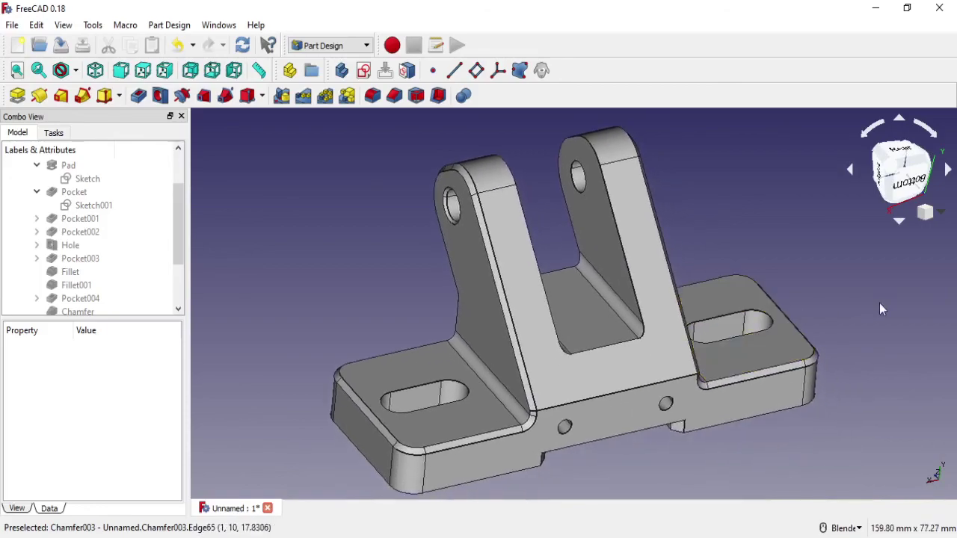